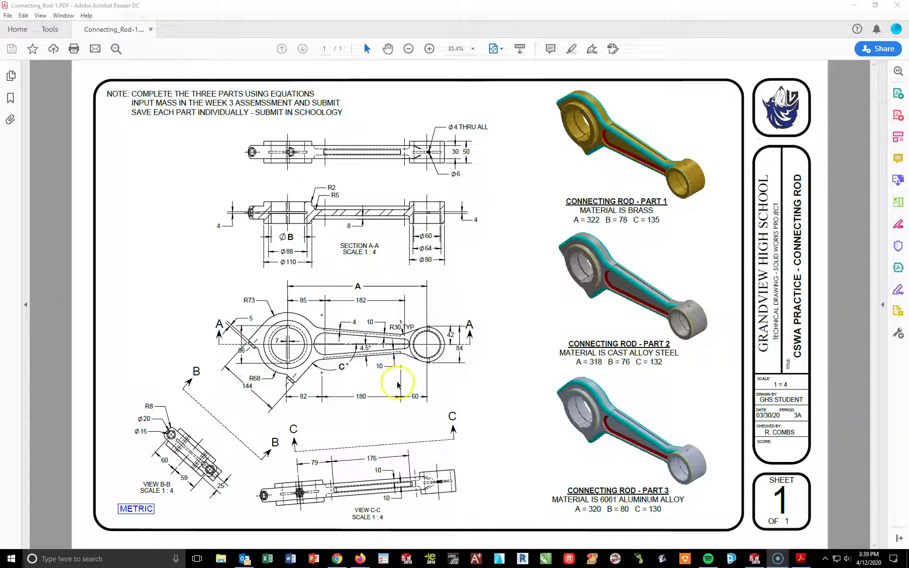
# Minimize the connecting rod drawing in Acrobat Reader to bring SOLIDWORKS forward
pyautogui.click(853, 4)
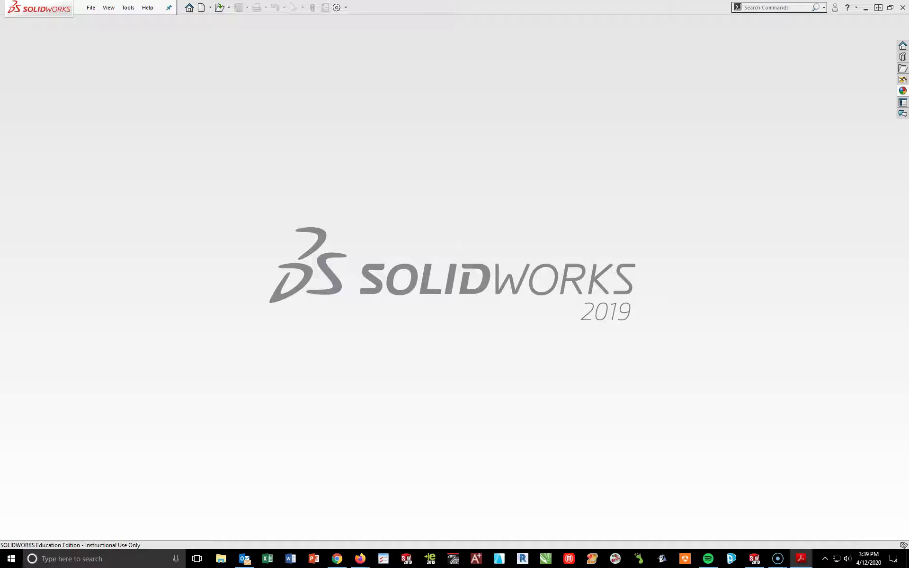
# Create a new part, Part10, from the METRIC template
pyautogui.click(202, 7)
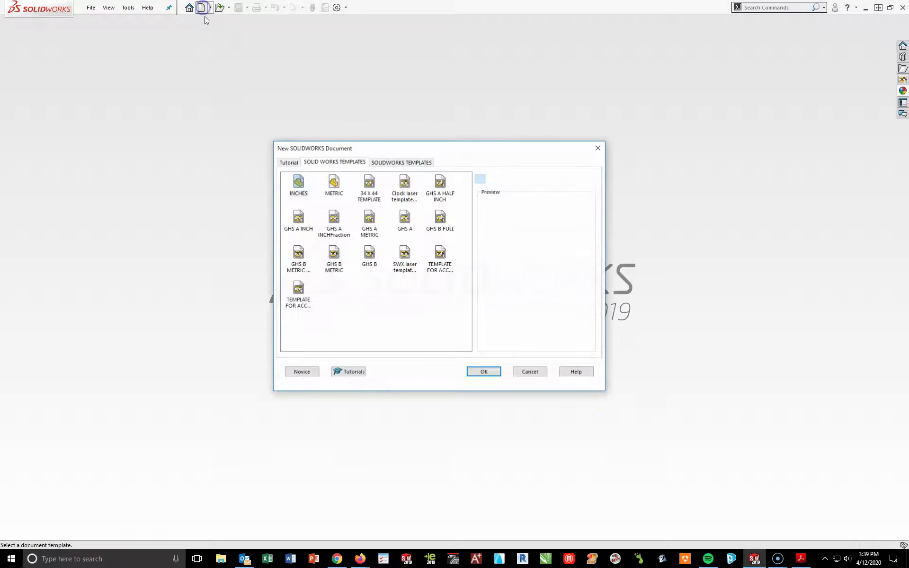
pyautogui.click(334, 182)
pyautogui.click(483, 372)
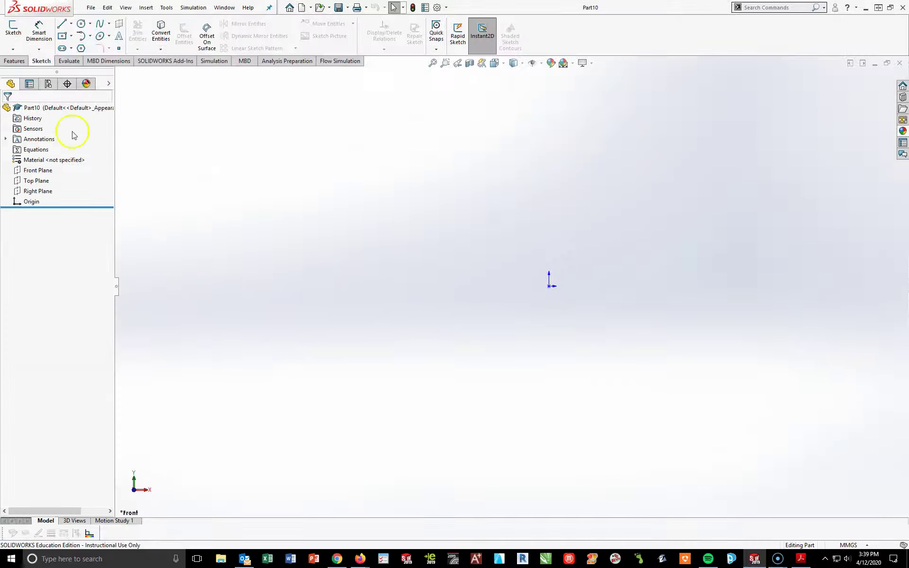
# Open the equations manager and add global variable A = 322
pyautogui.rightClick(17, 150)
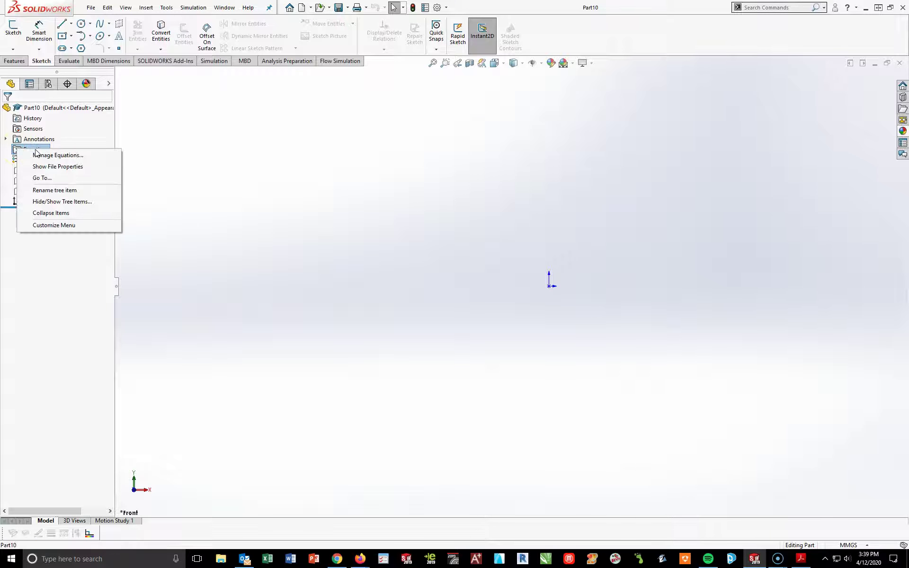
pyautogui.click(36, 154)
pyautogui.click(364, 231)
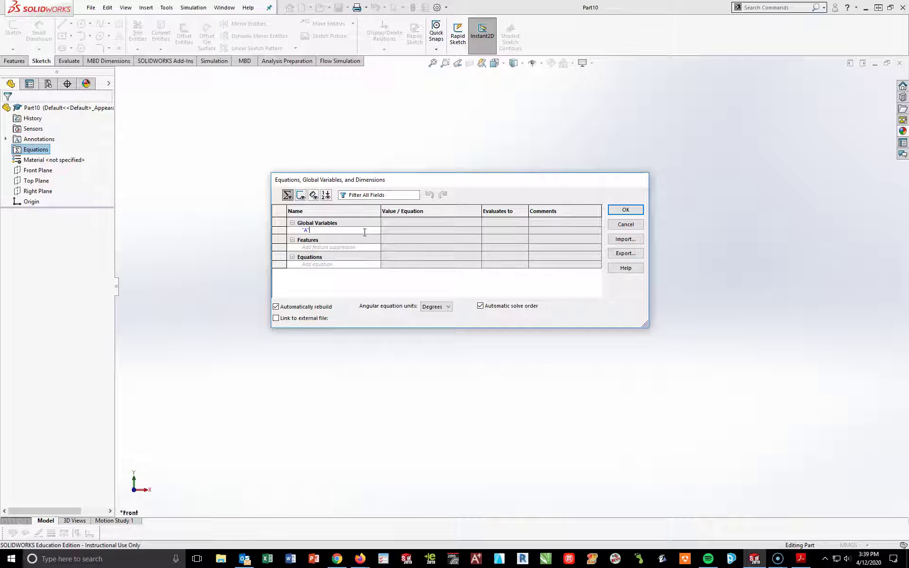
pyautogui.press('Tab')
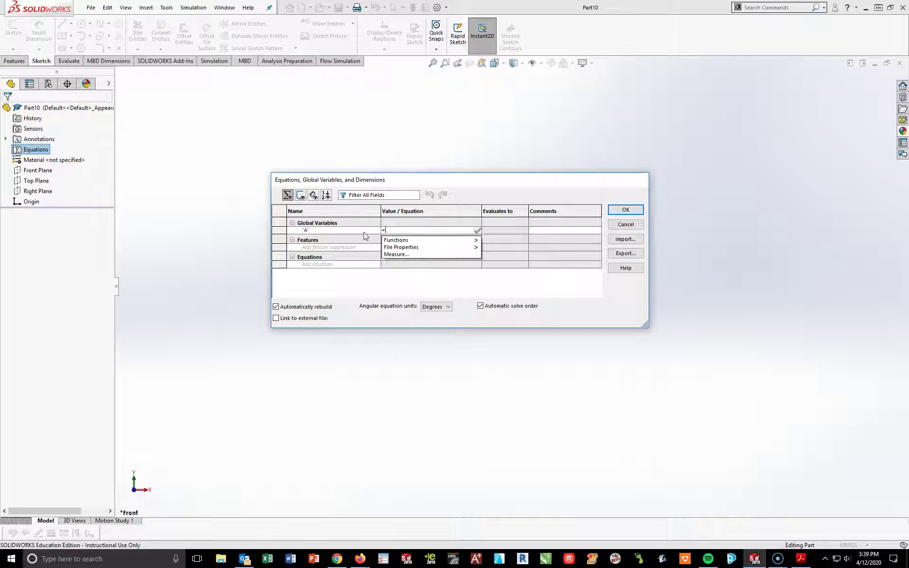
pyautogui.write('322')
pyautogui.press('Tab')
# Add global variables B = 78 and C = 135
pyautogui.click(361, 237)
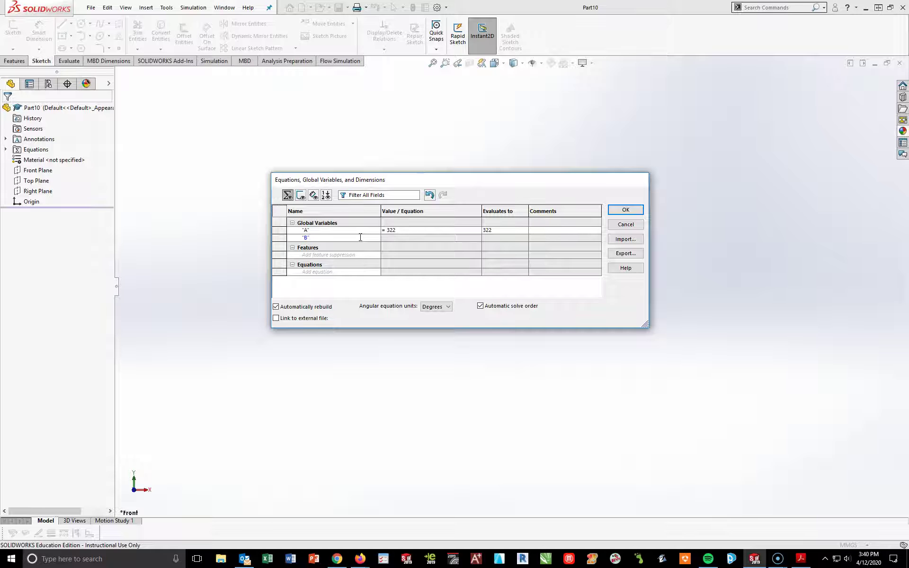
pyautogui.press('Tab')
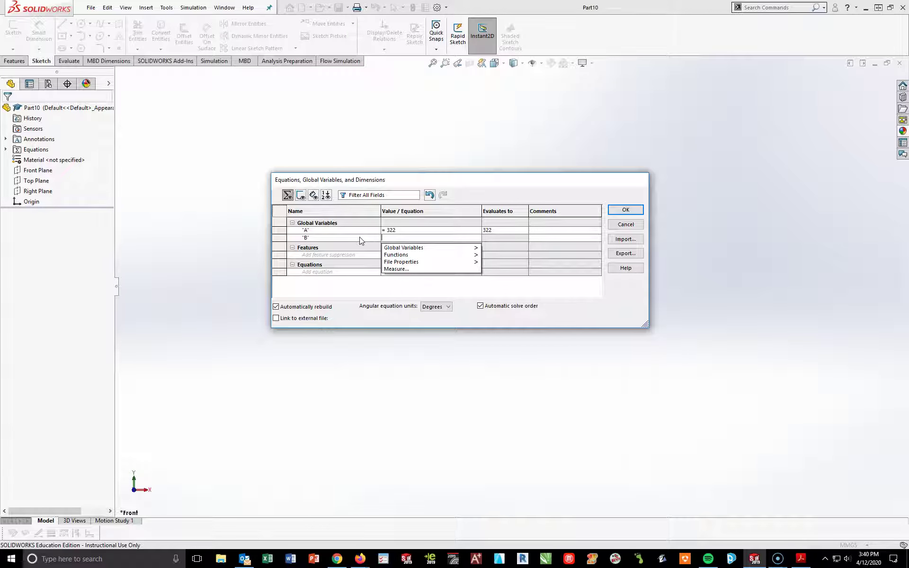
pyautogui.write('78')
pyautogui.click(359, 237)
pyautogui.click(338, 246)
pyautogui.write('"C"')
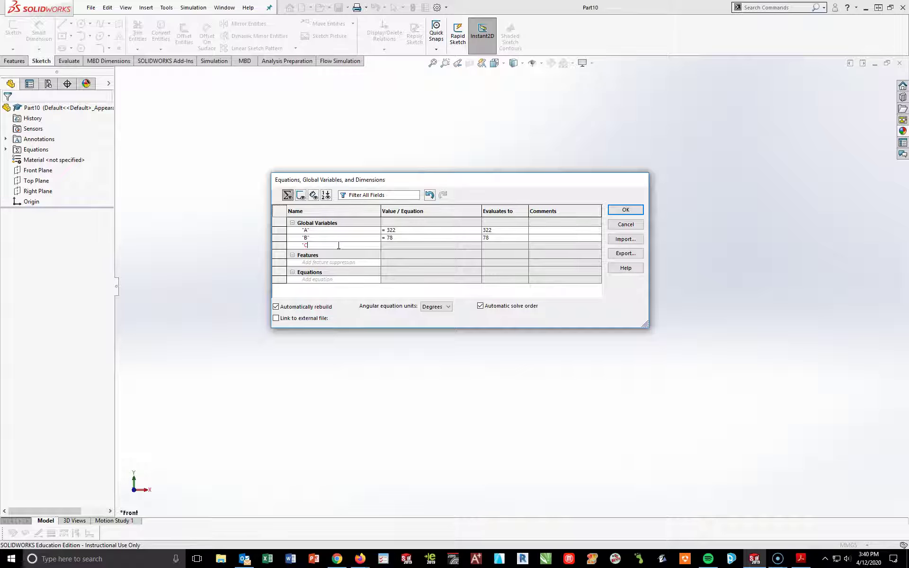
pyautogui.press('Tab')
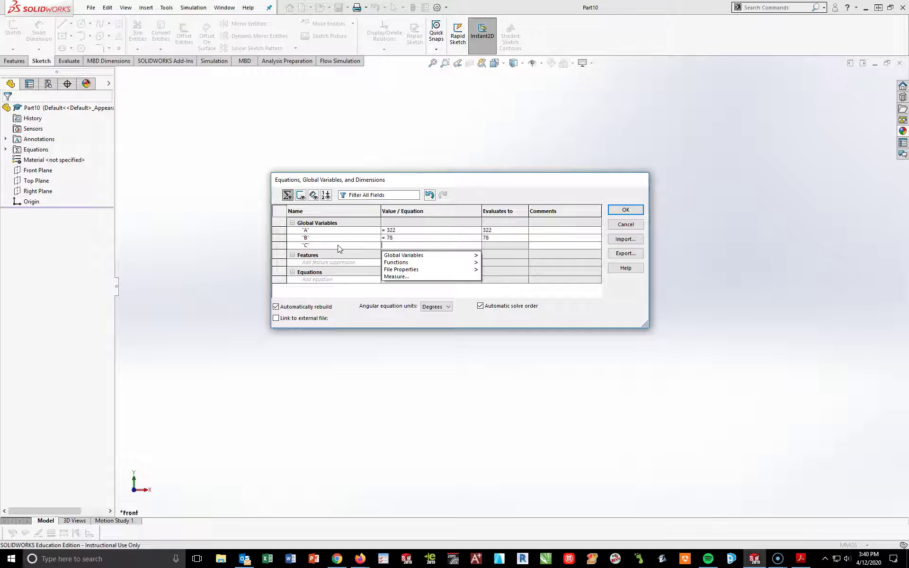
pyautogui.write('=135')
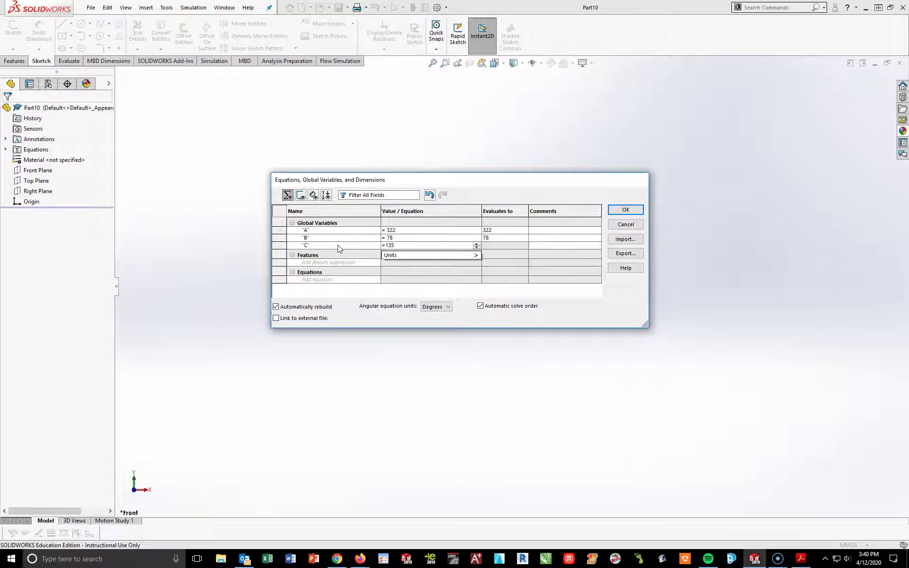
pyautogui.press('Tab')
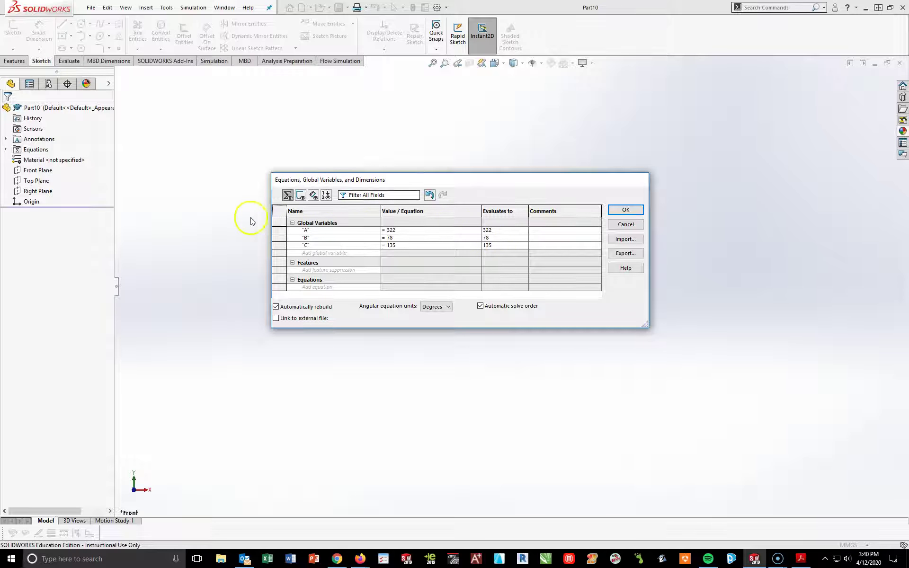
# Sketch two concentric circle pairs on the Front Plane, one at the origin, one to the right
pyautogui.click(633, 210)
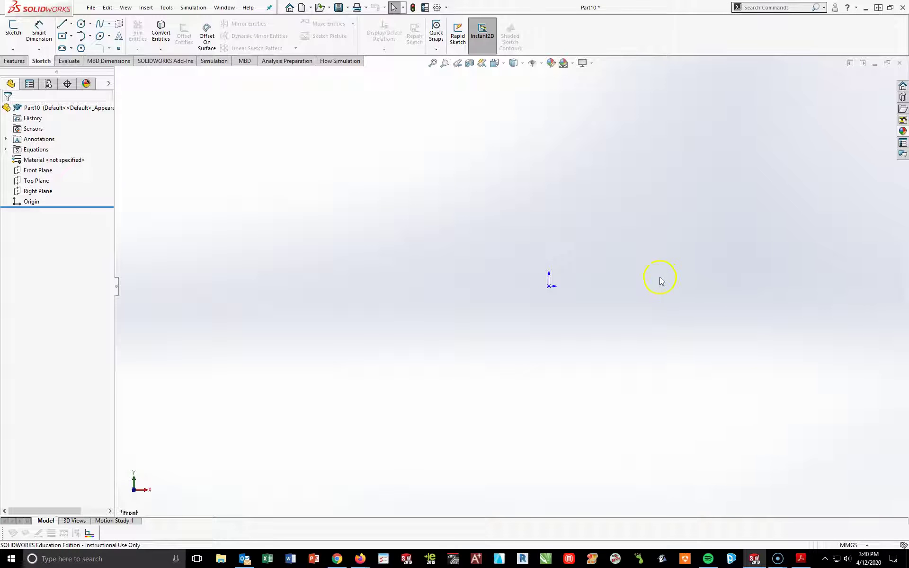
pyautogui.click(40, 170)
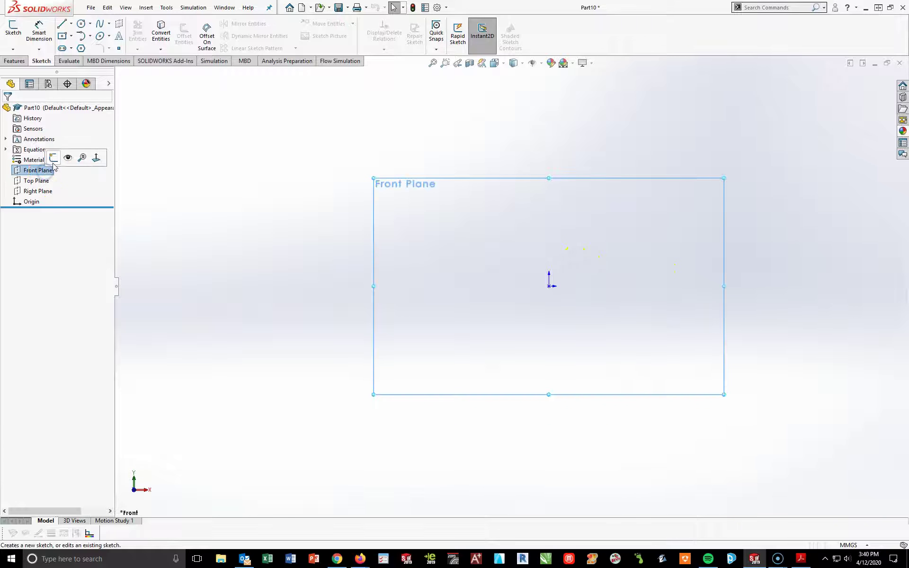
pyautogui.click(53, 160)
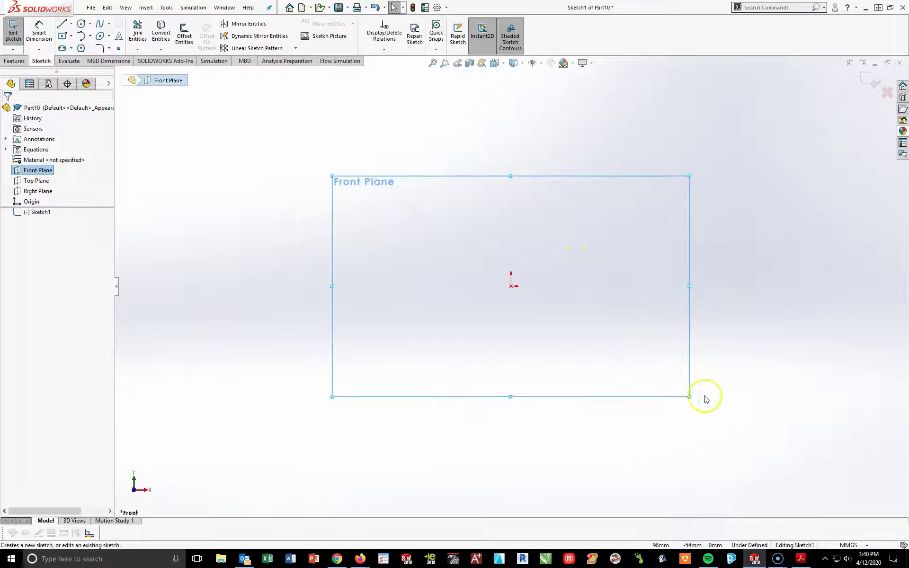
pyautogui.click(81, 23)
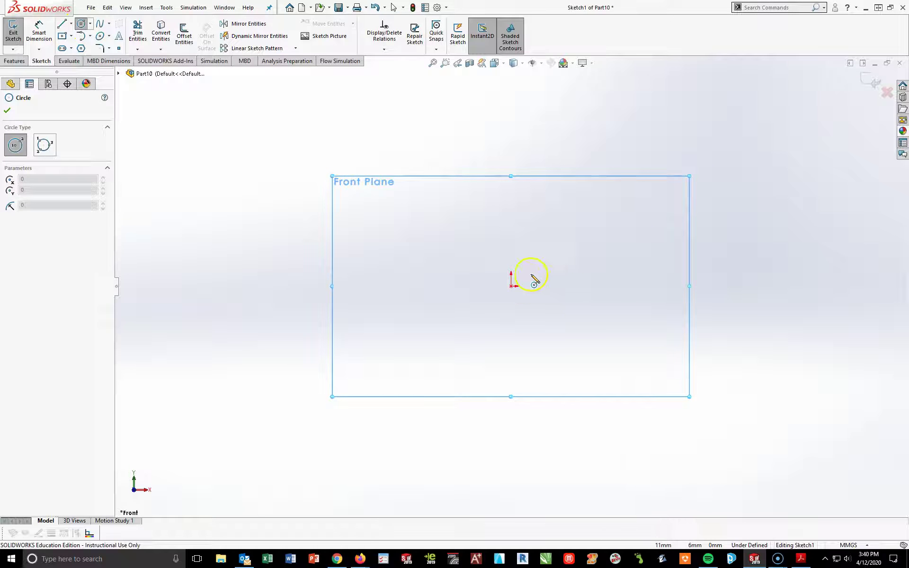
pyautogui.moveTo(511, 286); pyautogui.dragTo(516, 342)
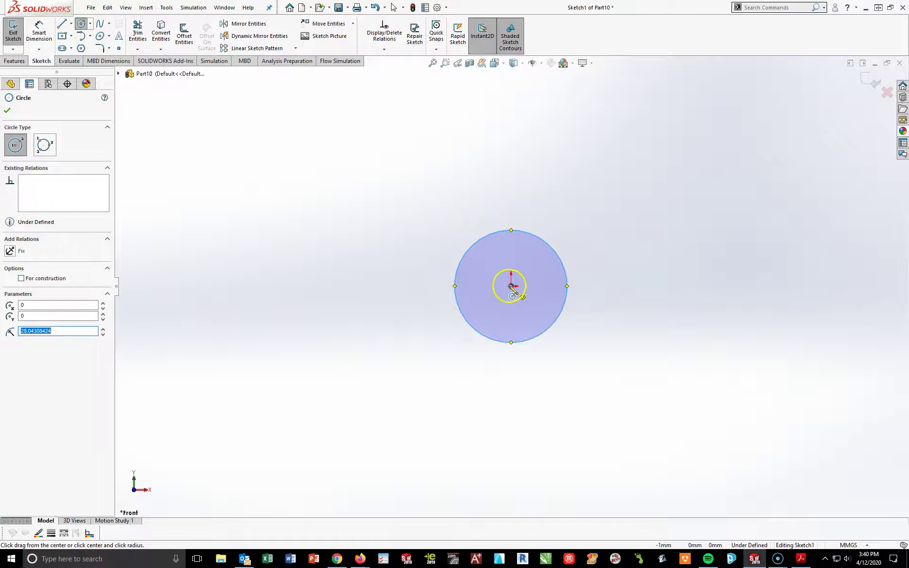
pyautogui.moveTo(517, 298); pyautogui.dragTo(528, 325)
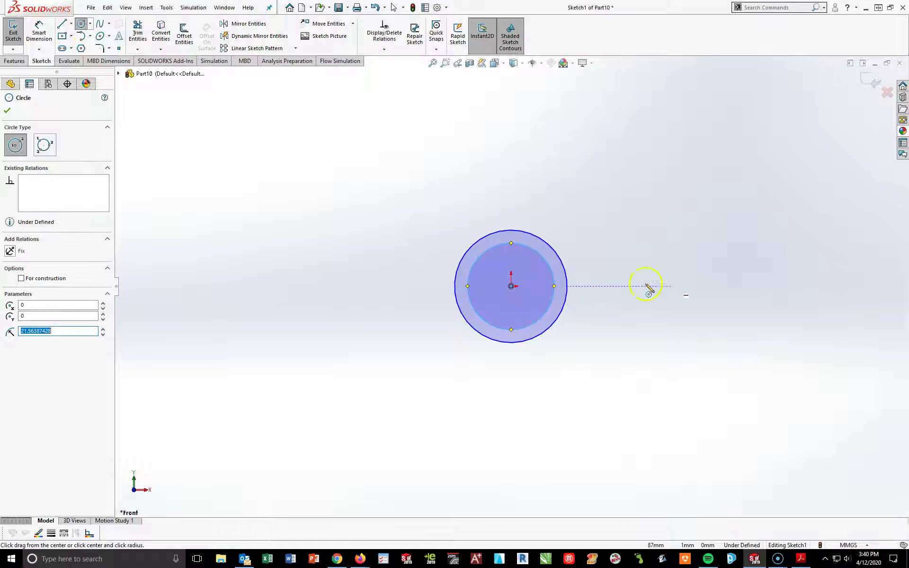
pyautogui.moveTo(815, 286); pyautogui.dragTo(837, 325)
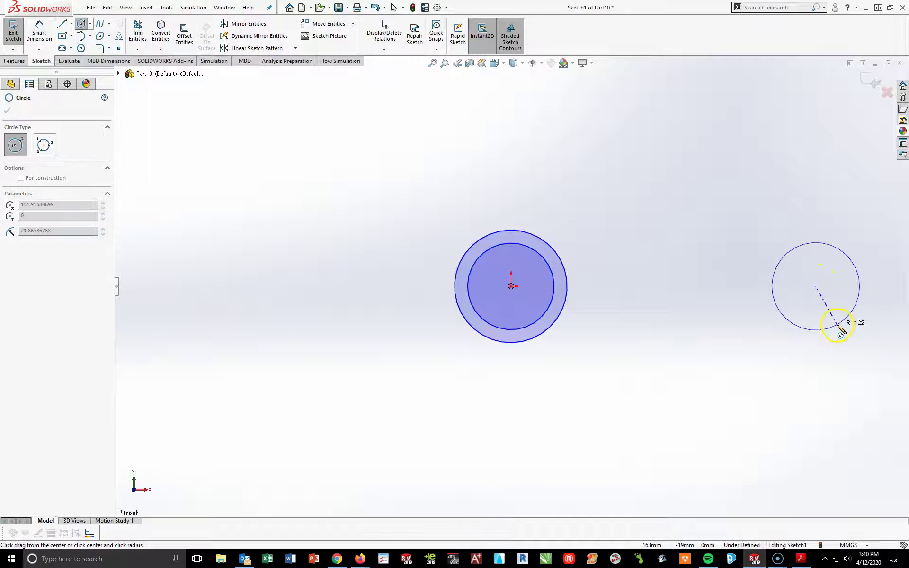
pyautogui.moveTo(815, 285); pyautogui.dragTo(824, 312)
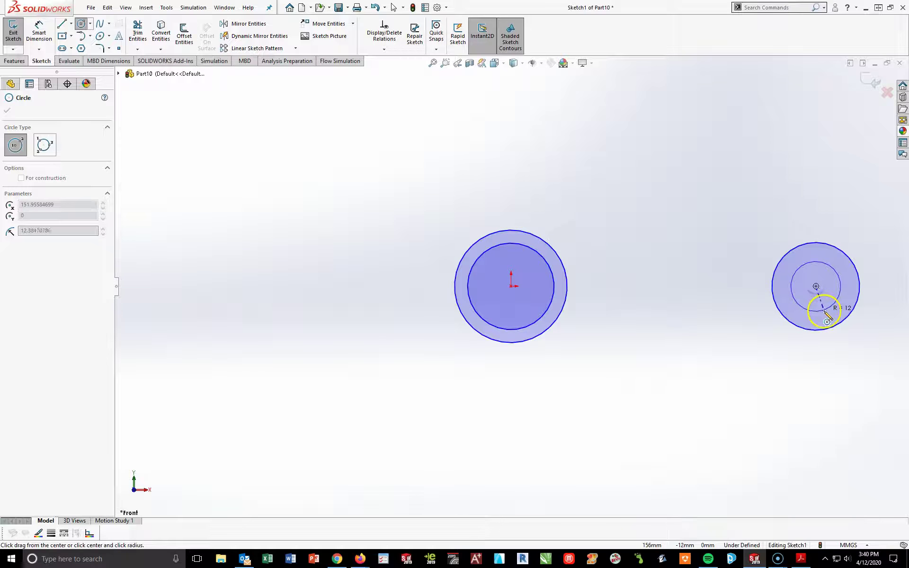
# Add a Horizontal relation between the two circle-pair centres
pyautogui.press('Escape')
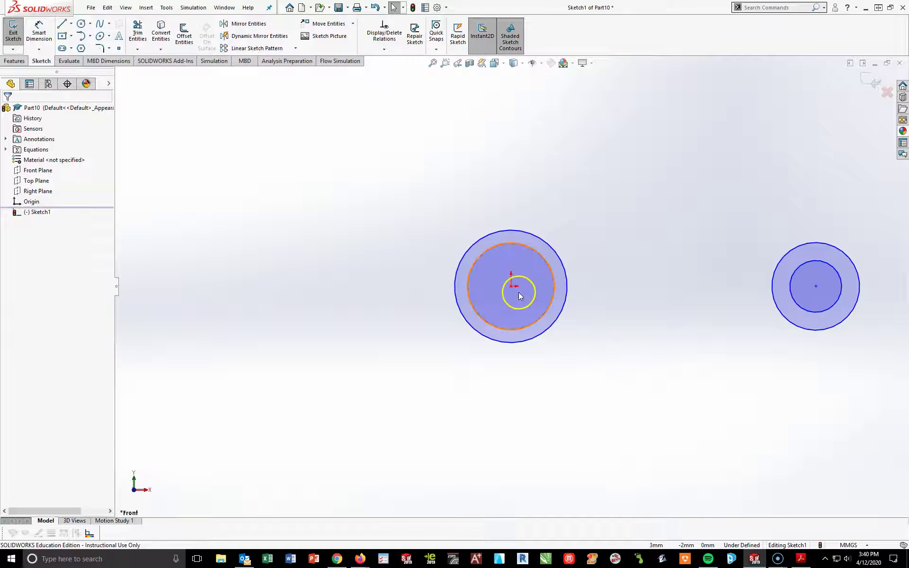
pyautogui.click(513, 288)
pyautogui.keyDown('ctrl'); pyautogui.click(815, 286); pyautogui.keyUp('ctrl')
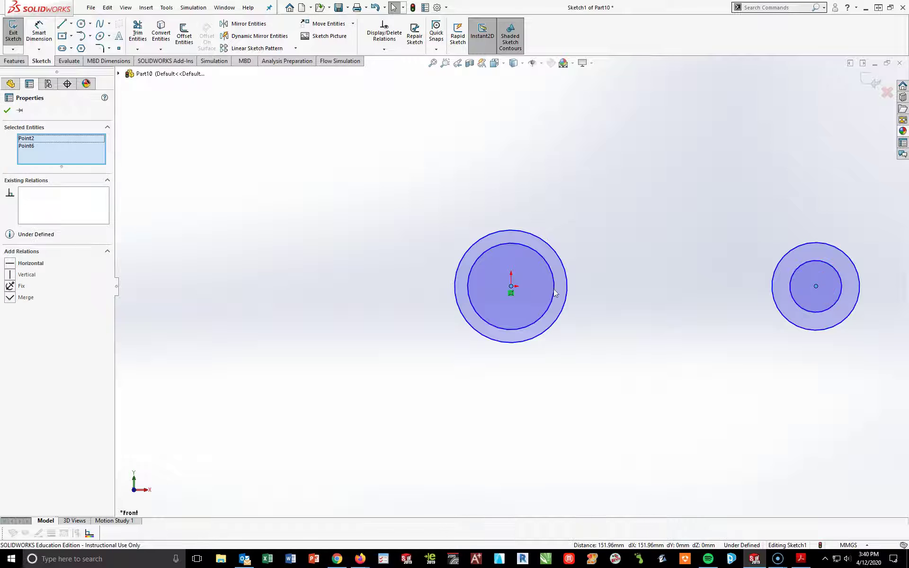
pyautogui.click(4, 268)
pyautogui.click(464, 414)
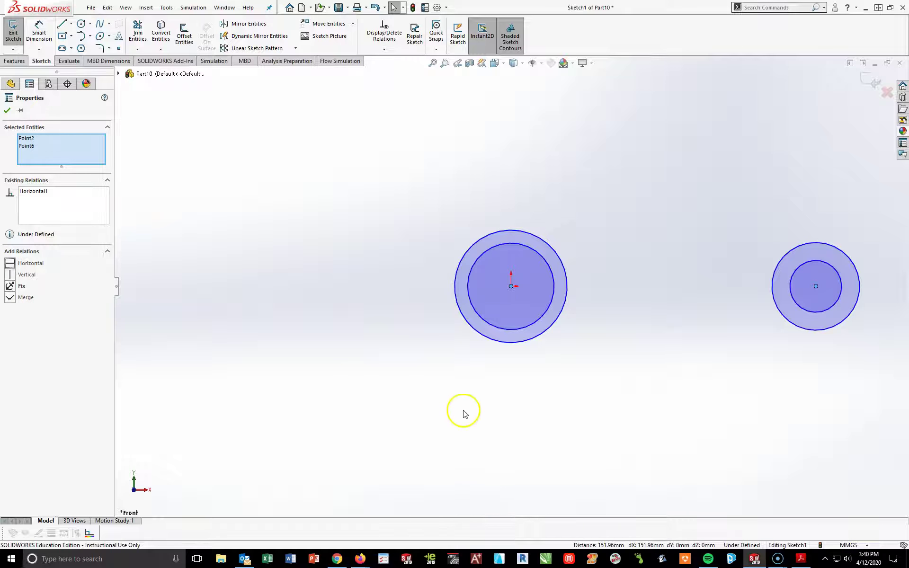
# Dimension the left ring: outer diameter 110, inner diameter linked to global variable B
pyautogui.press('f')
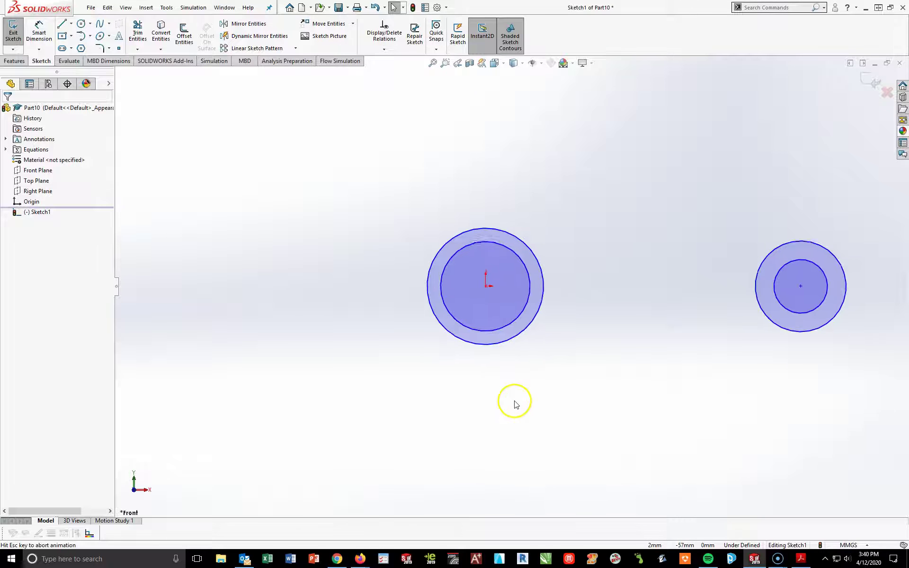
pyautogui.click(39, 29)
pyautogui.click(308, 218)
pyautogui.click(227, 190)
pyautogui.write('110')
pyautogui.press('Return')
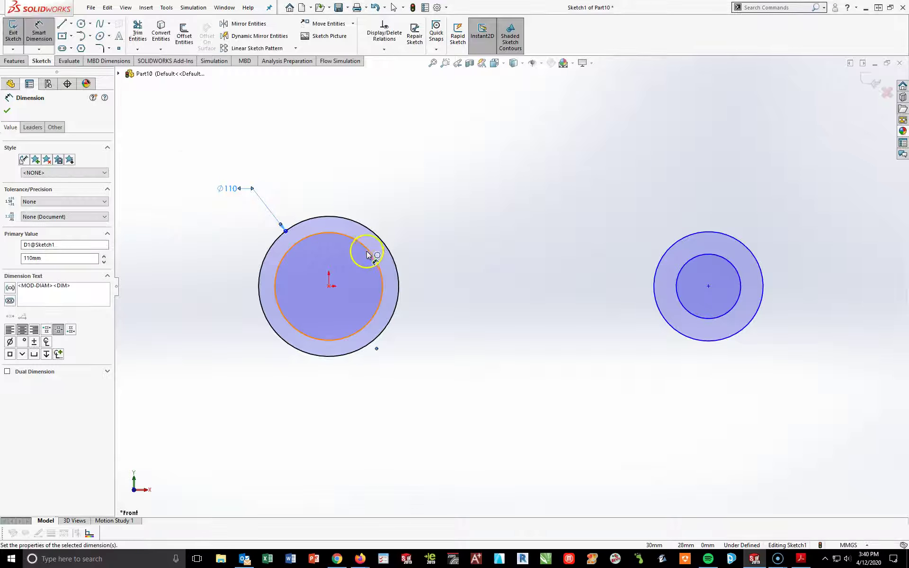
pyautogui.click(366, 247)
pyautogui.click(424, 189)
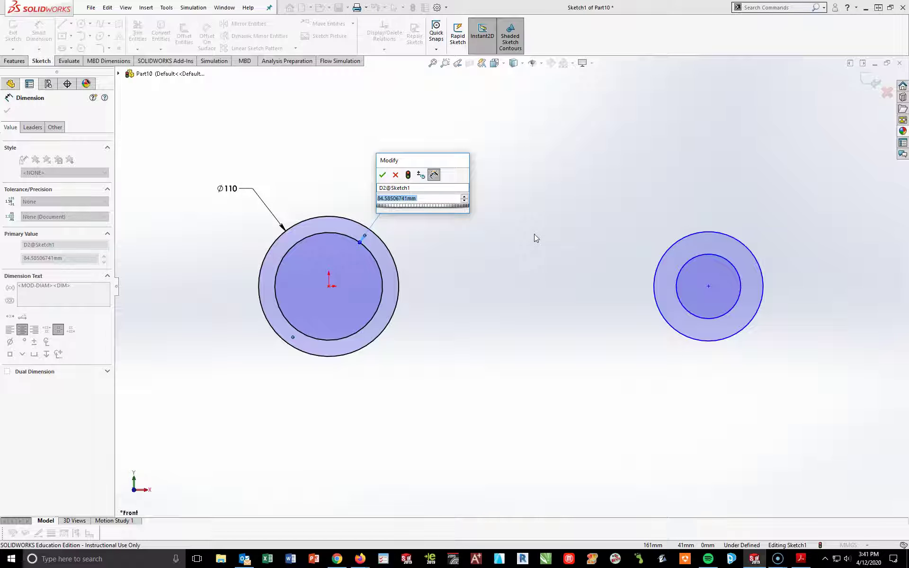
pyautogui.write('=')
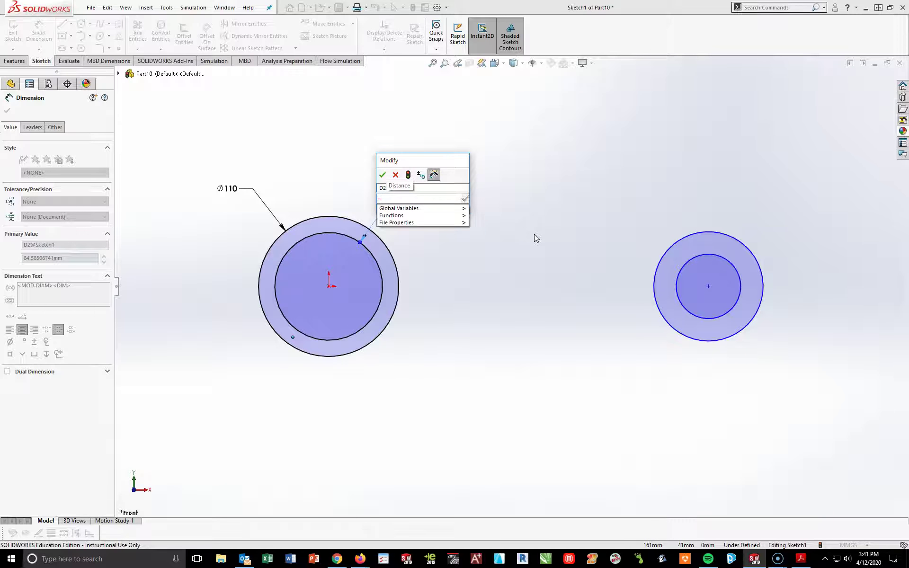
pyautogui.click(465, 209)
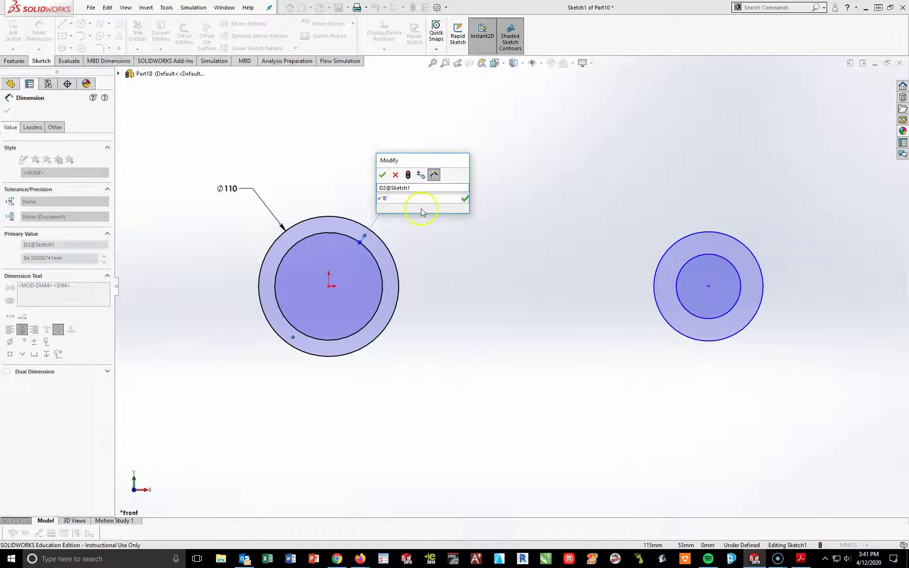
pyautogui.click(382, 174)
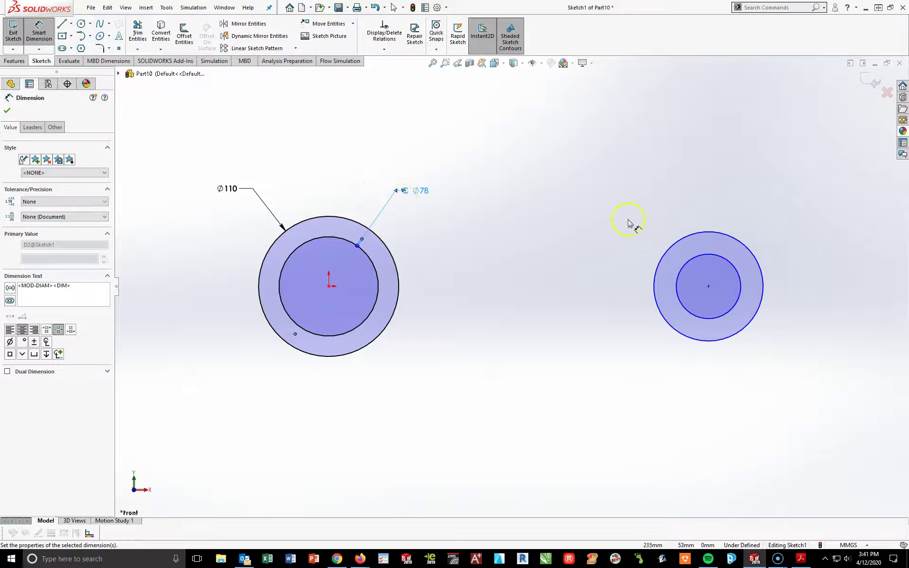
# Dimension the right ring with outer diameter 80 and inner diameter 60
pyautogui.click(722, 232)
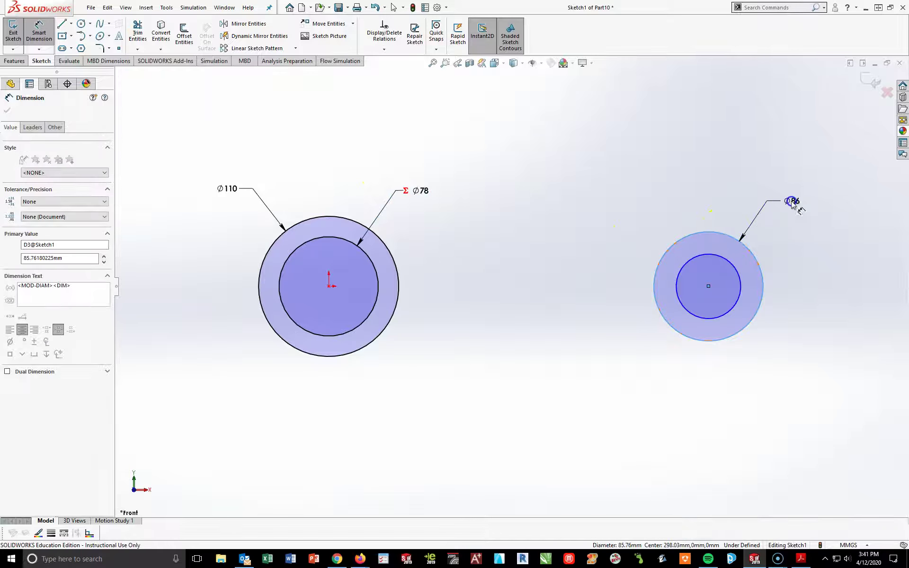
pyautogui.click(791, 203)
pyautogui.write('80')
pyautogui.press('Return')
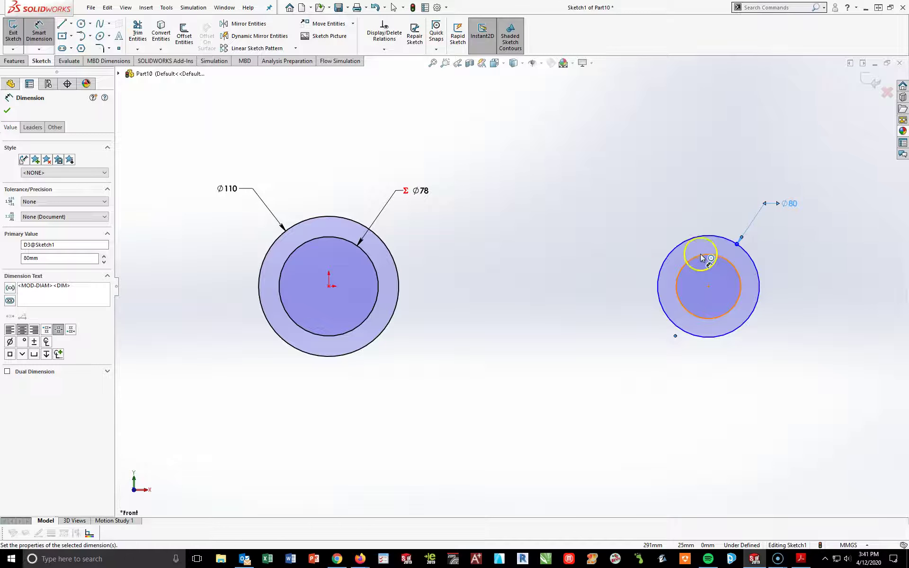
pyautogui.click(701, 257)
pyautogui.click(643, 211)
pyautogui.write('60')
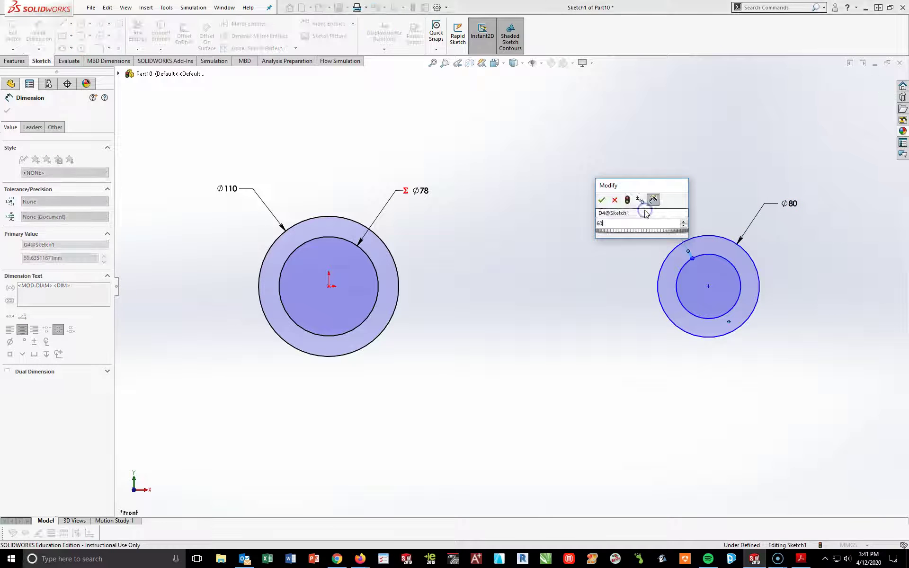
pyautogui.press('Return')
pyautogui.click(575, 340)
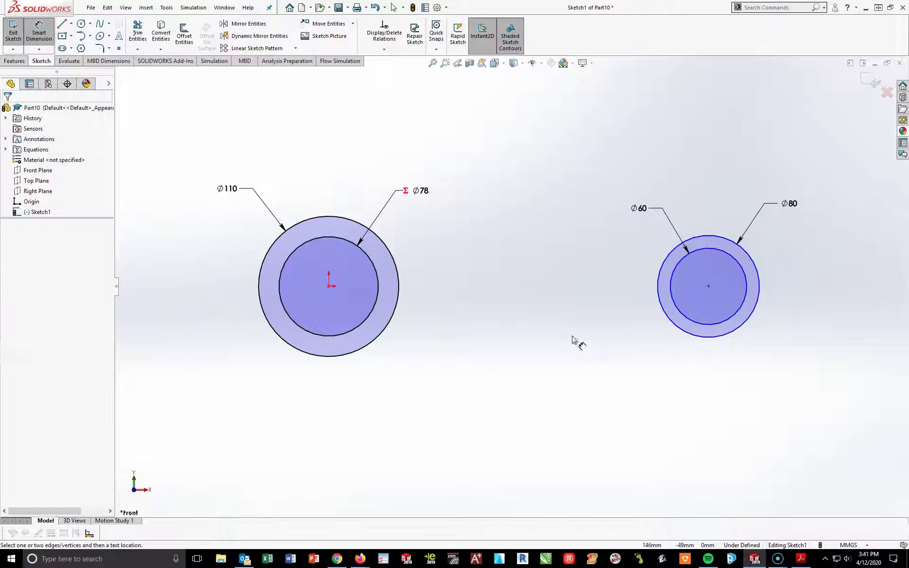
# Dimension the centre distance between the rings, linked to global variable A (322)
pyautogui.click(328, 286)
pyautogui.click(708, 286)
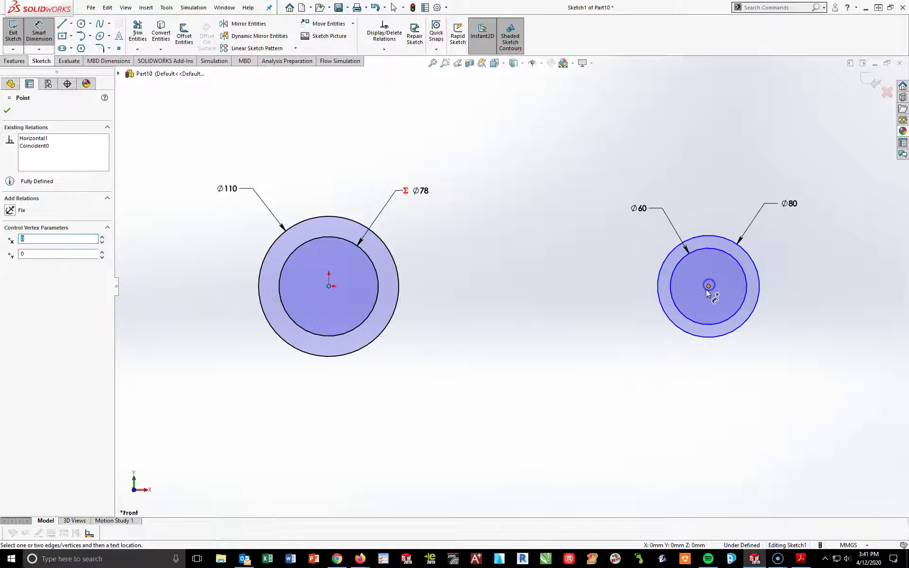
pyautogui.click(504, 142)
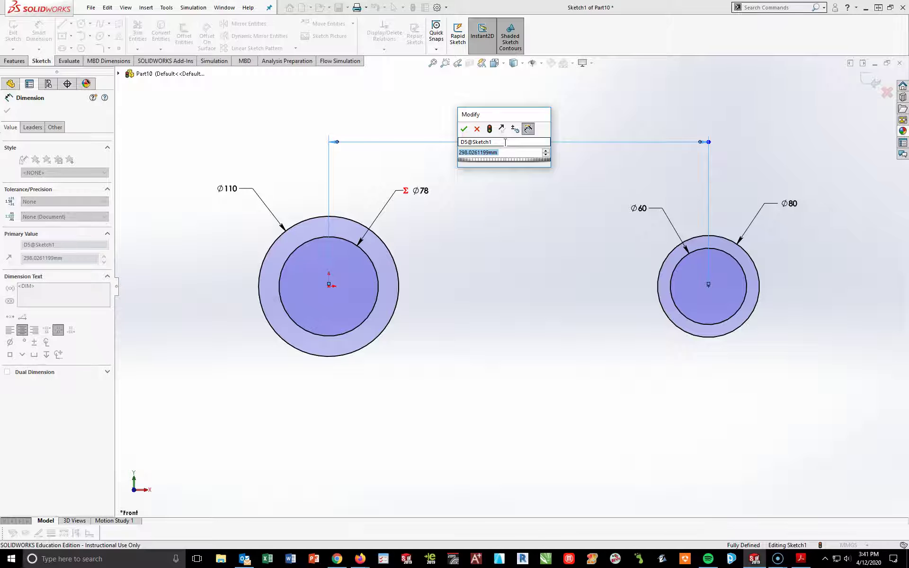
pyautogui.write('=')
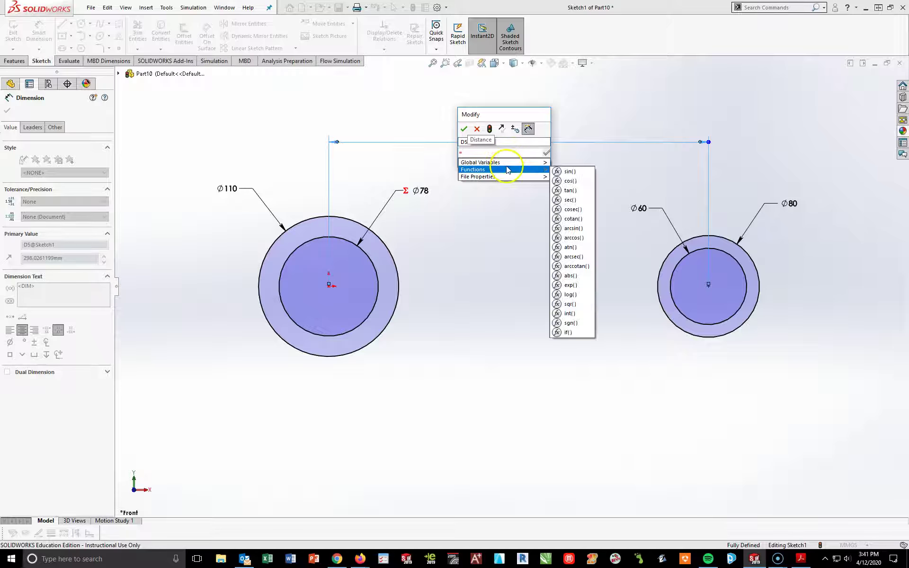
pyautogui.click(566, 162)
pyautogui.click(546, 153)
pyautogui.press('Return')
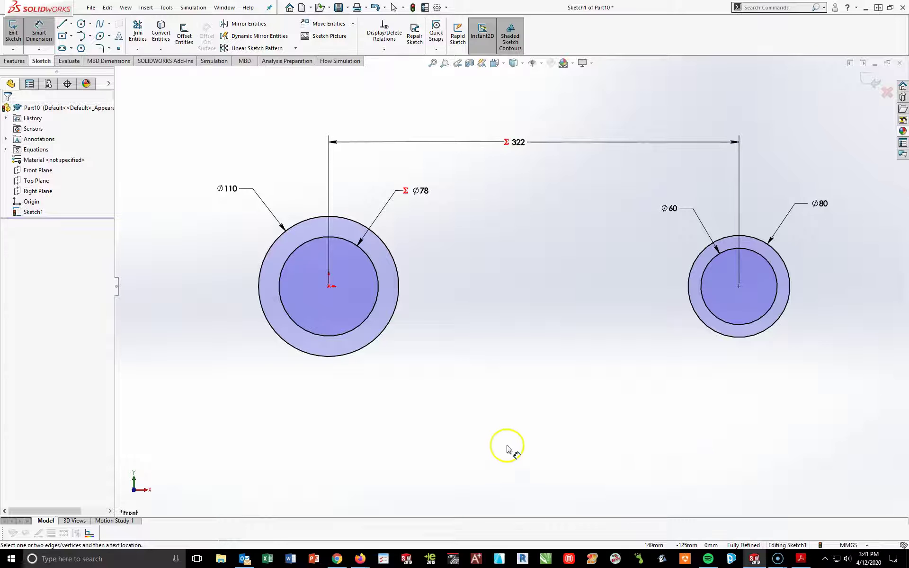
pyautogui.click(14, 60)
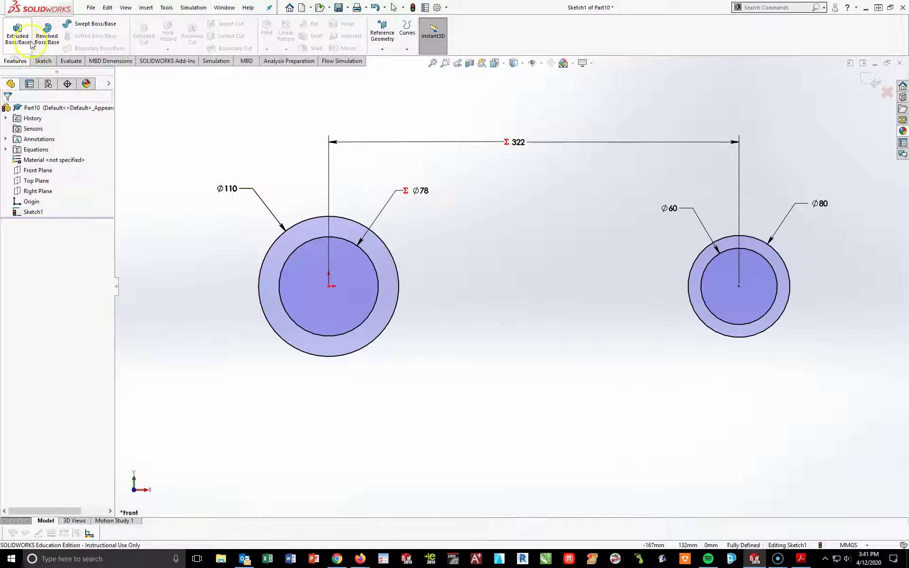
# Extrude both ring profiles 50 mm with a Mid Plane end condition
pyautogui.click(22, 42)
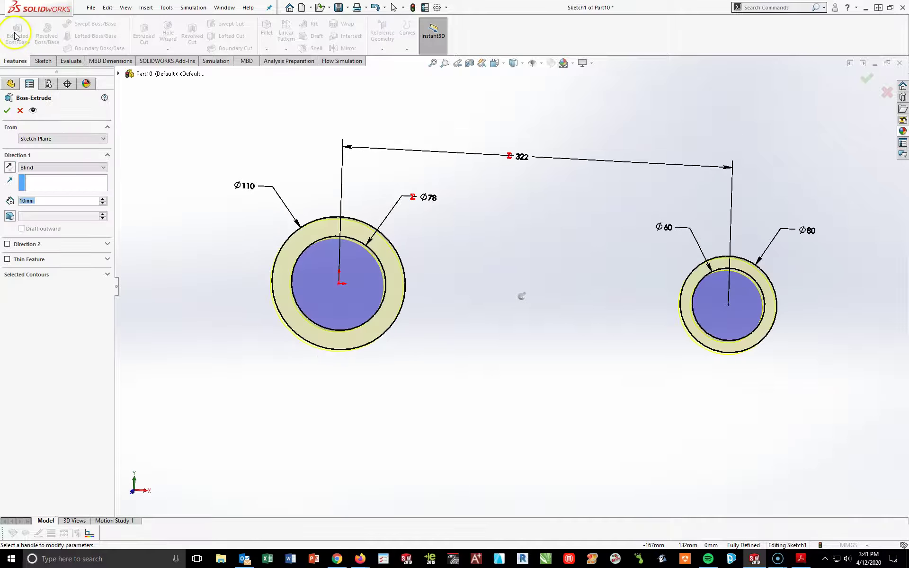
pyautogui.click(46, 168)
pyautogui.click(40, 208)
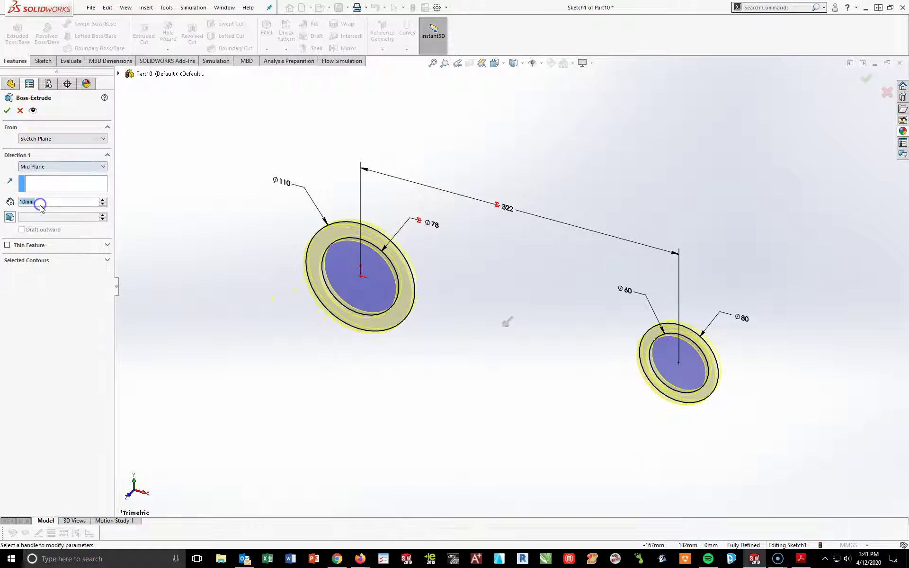
pyautogui.write('50')
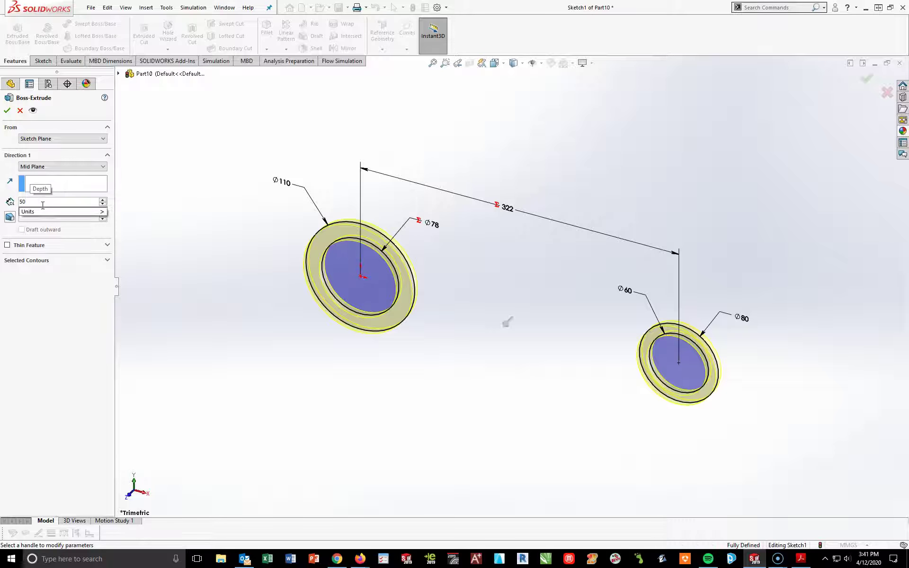
pyautogui.press('Return')
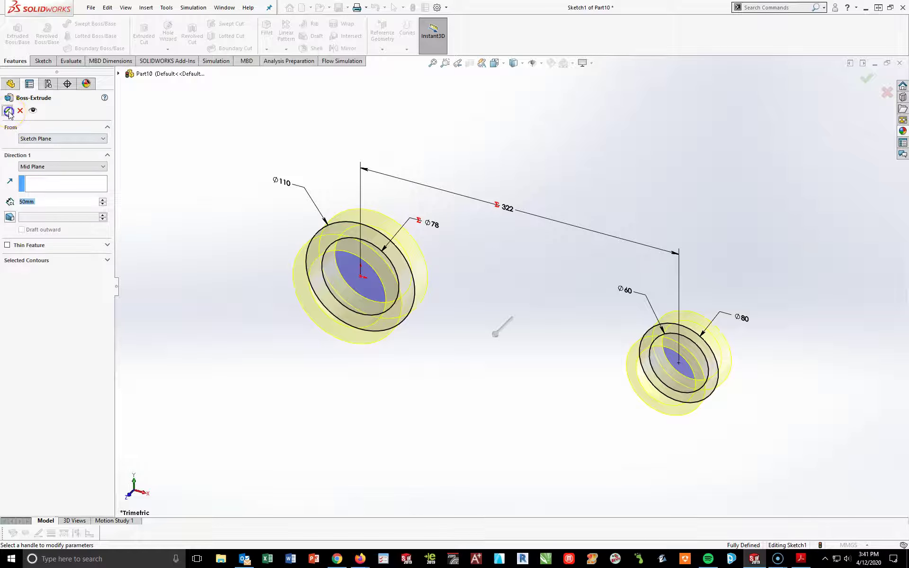
pyautogui.click(7, 111)
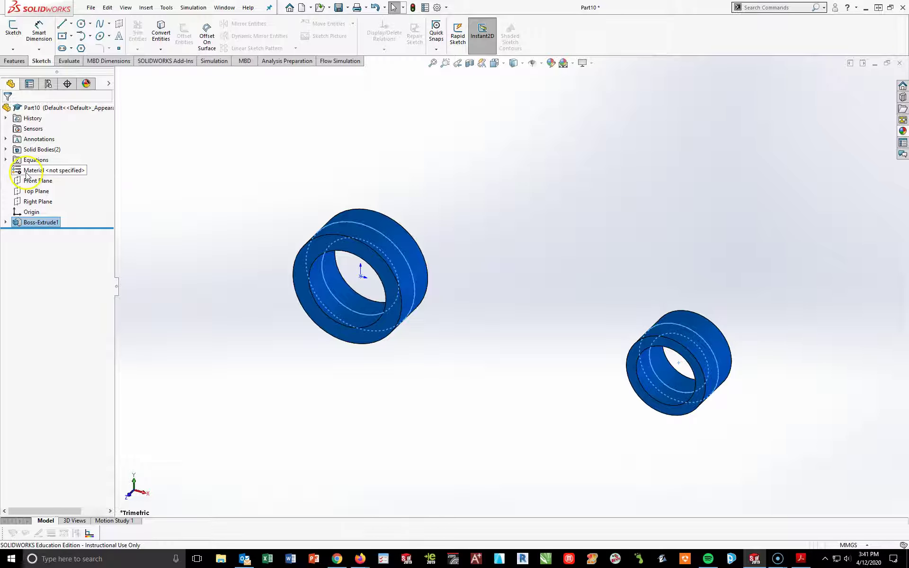
# Assign Brass as the part material
pyautogui.rightClick(26, 174)
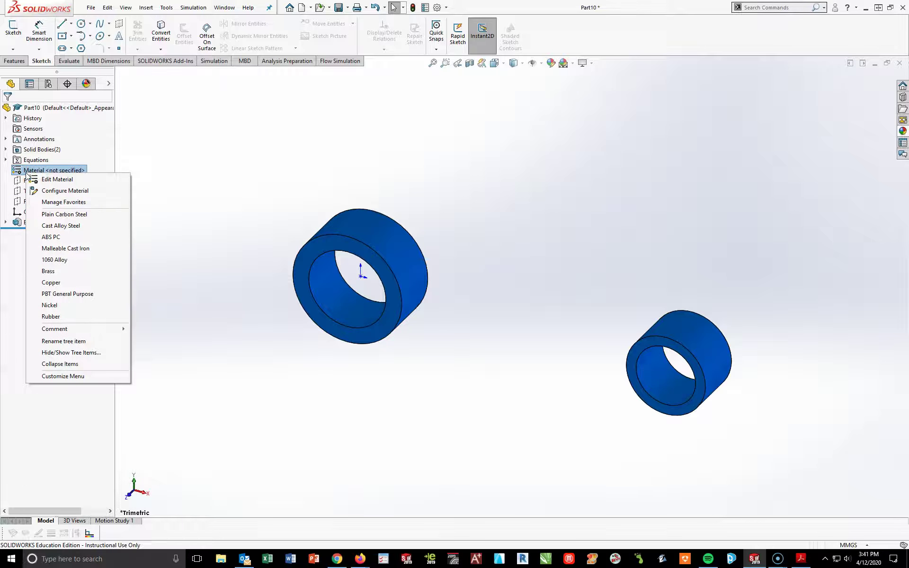
pyautogui.click(48, 271)
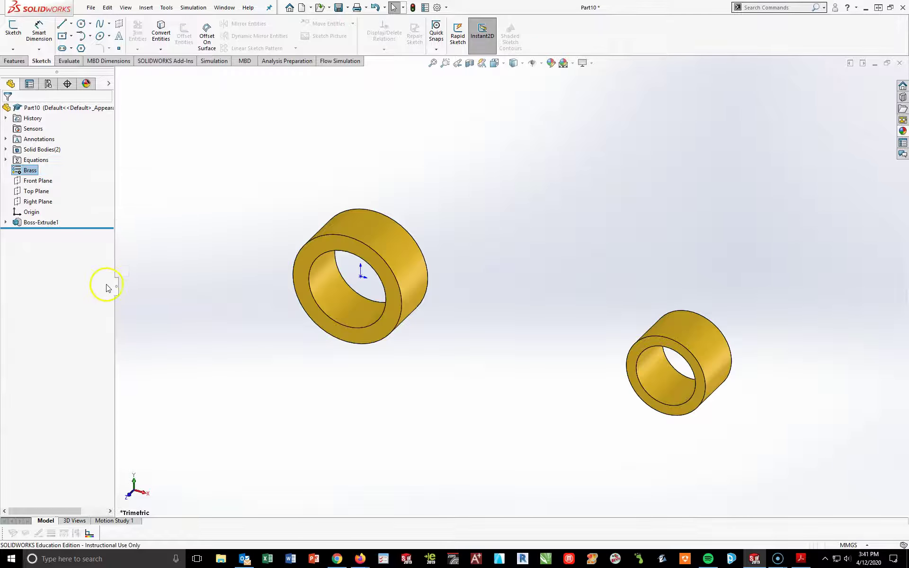
pyautogui.click(194, 281)
# Save the part to the Desktop as CONNECTING ROD_PART 1_COMBS.SLDPRT
pyautogui.click(348, 8)
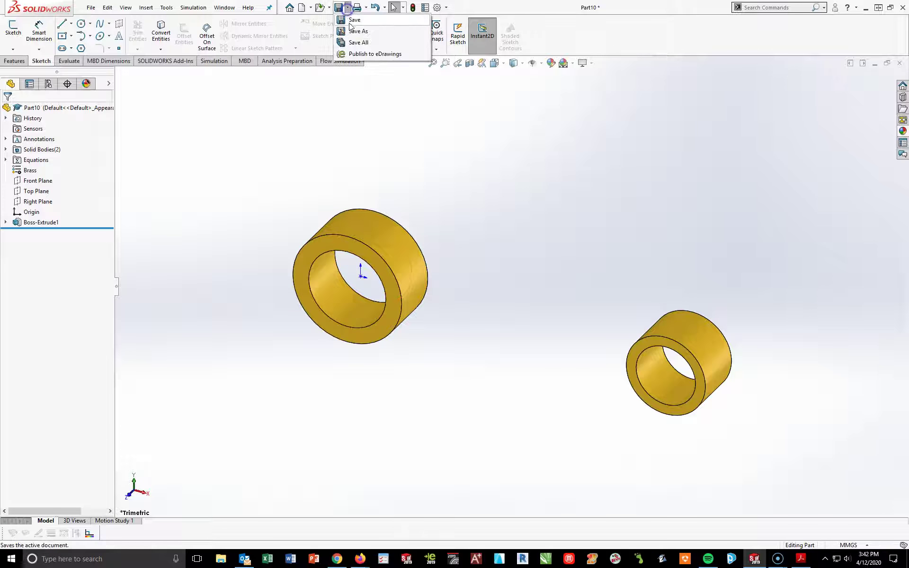
pyautogui.click(354, 30)
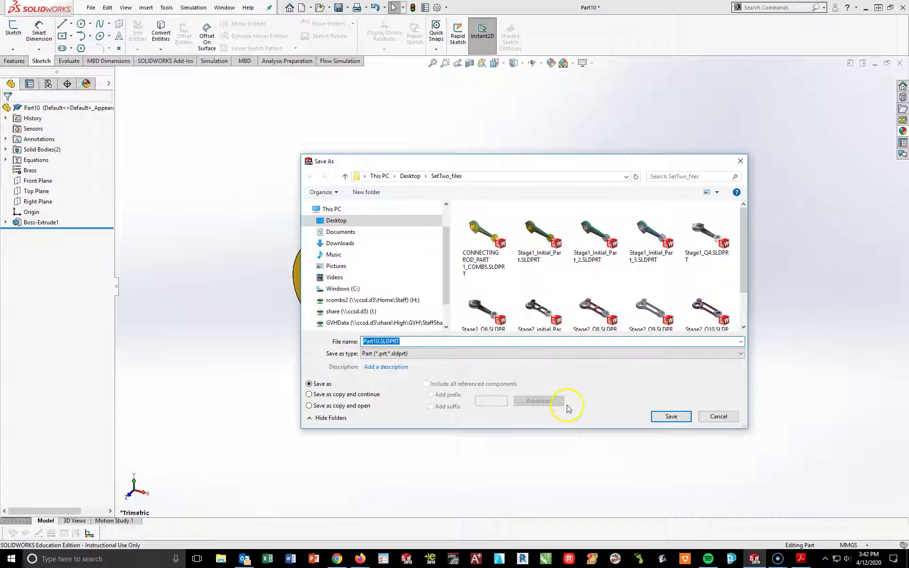
pyautogui.click(344, 221)
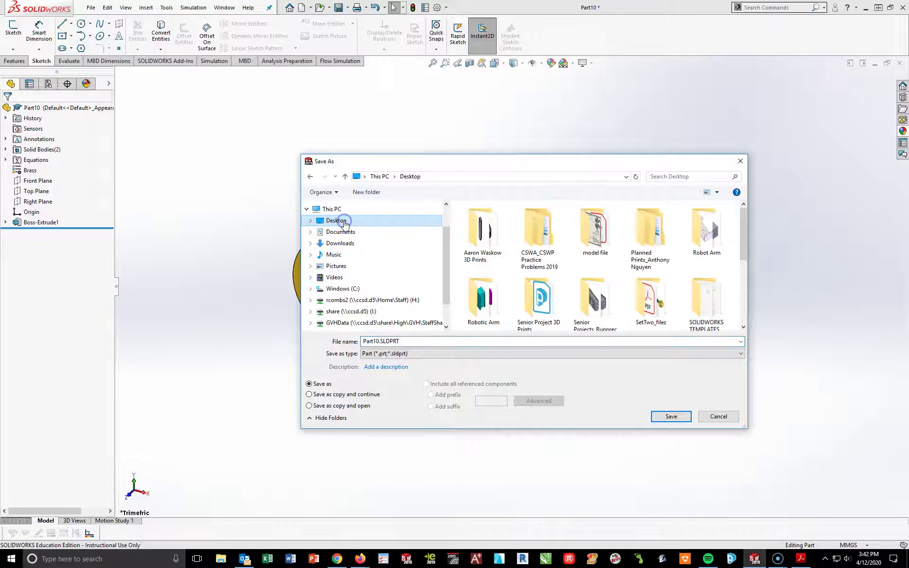
pyautogui.click(436, 341)
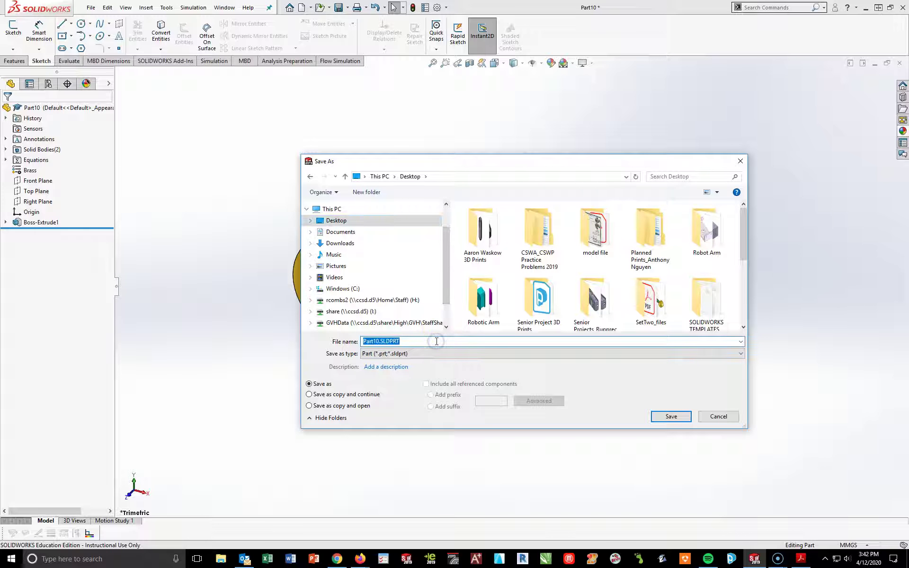
pyautogui.write('CONNECTING ROD_PART 1_COMBS')
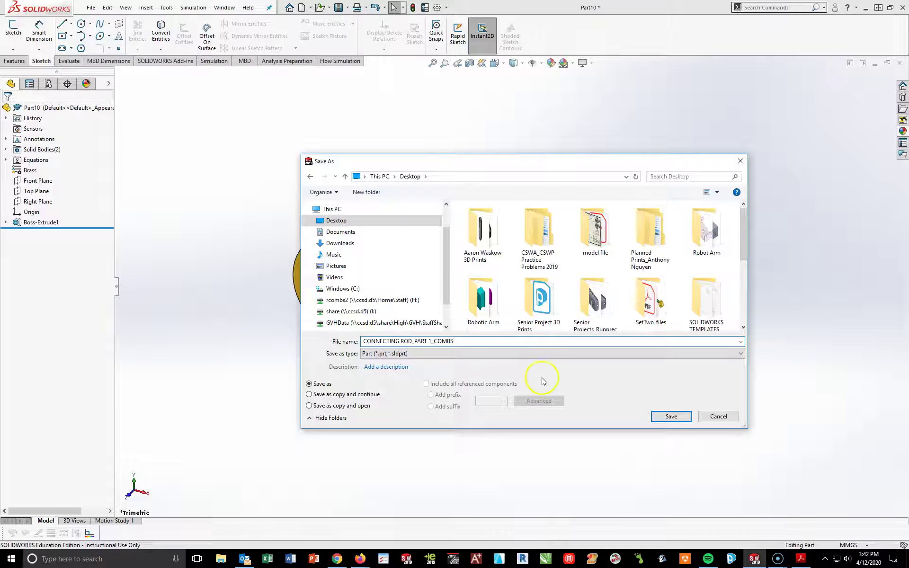
pyautogui.click(656, 415)
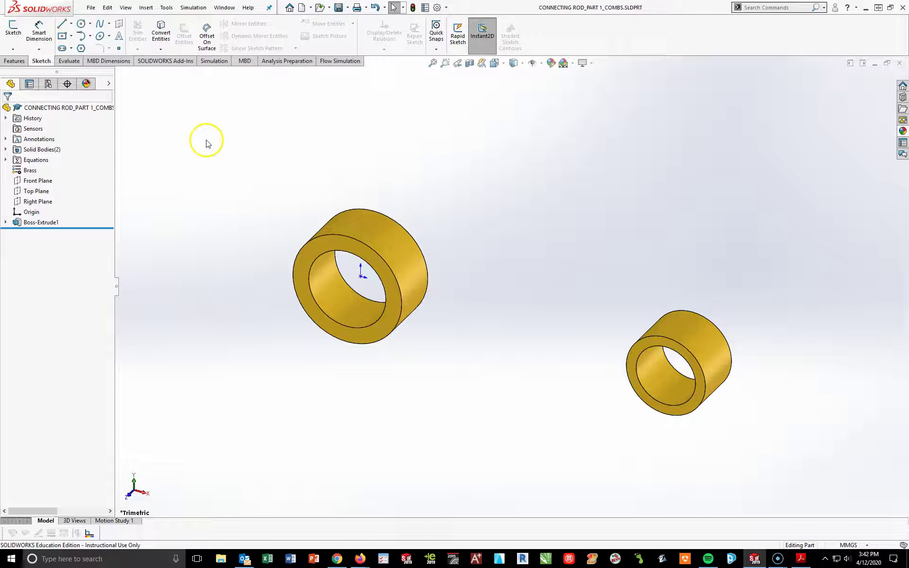
# Start a new sketch on the Front Plane, viewed normal to it
pyautogui.click(39, 180)
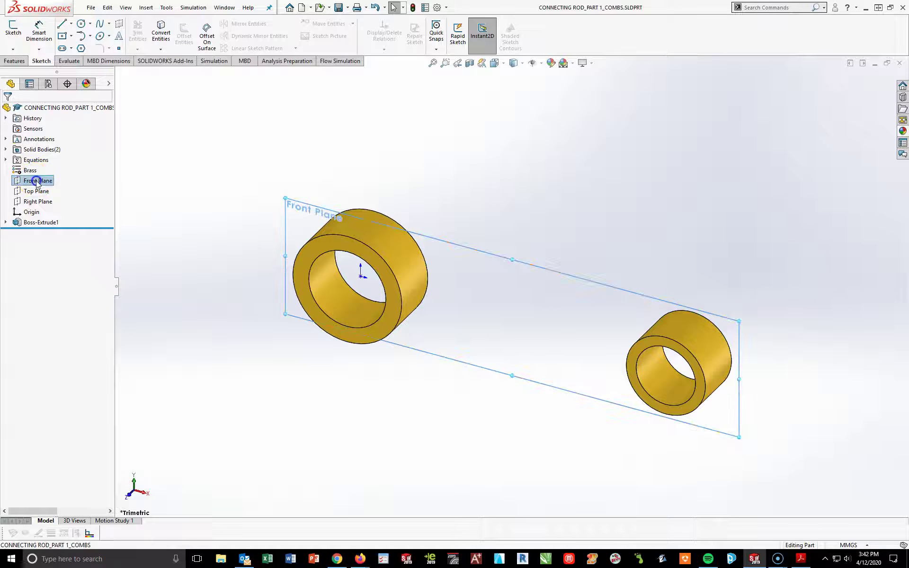
pyautogui.click(44, 168)
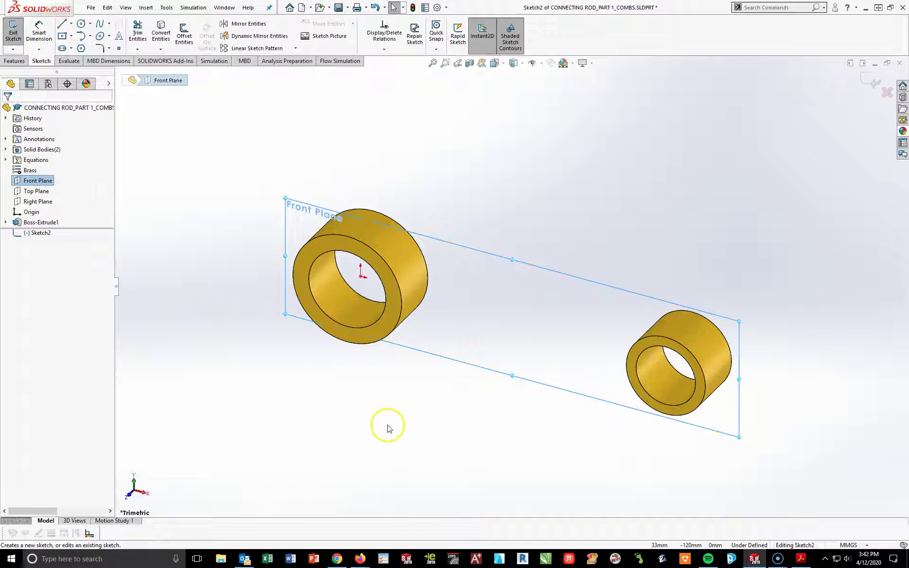
pyautogui.press('space')
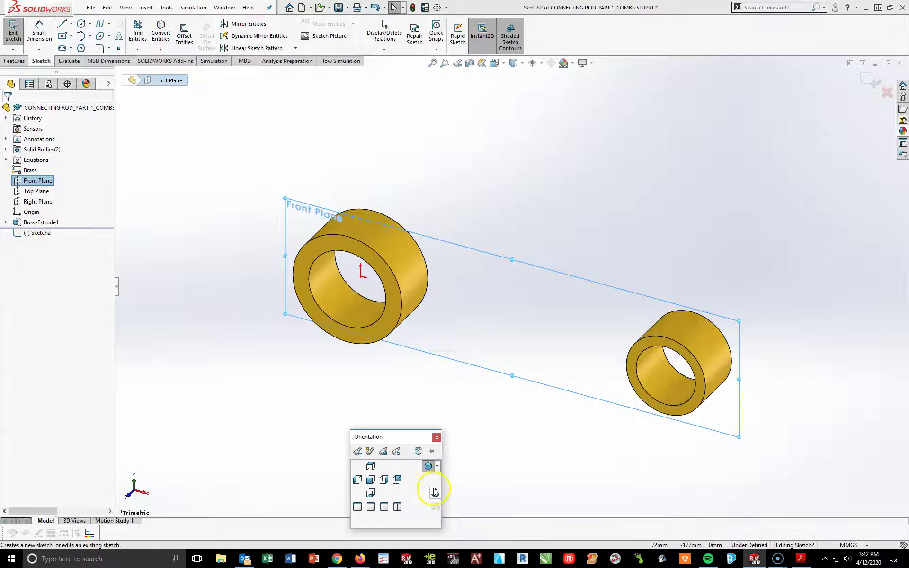
pyautogui.click(435, 492)
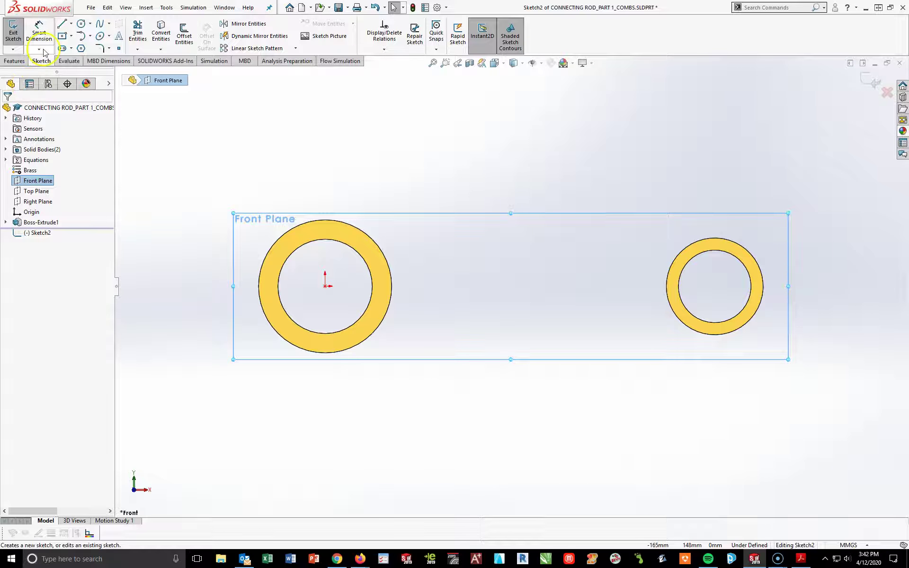
pyautogui.click(61, 24)
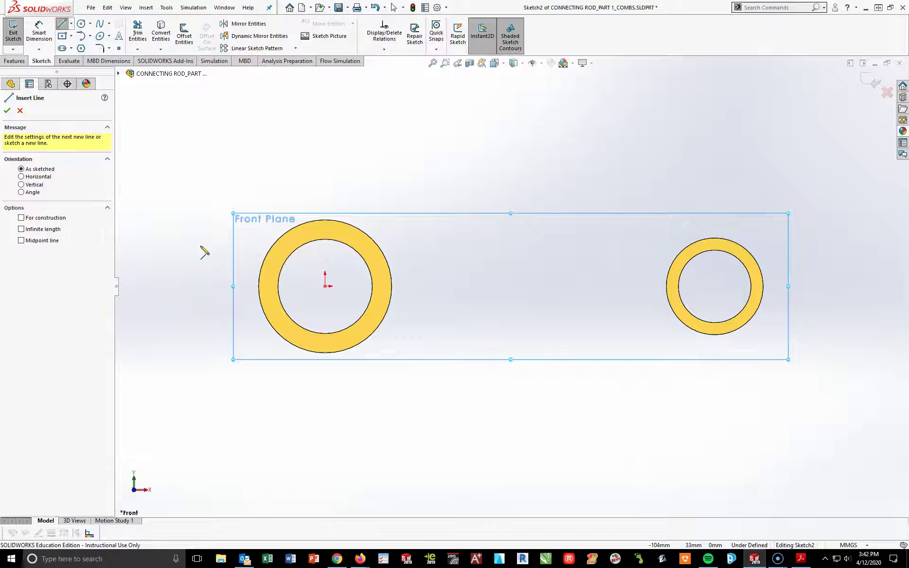
# Sketch a line-and-tangent-arc chain from left of the large ring, over it, to the small ring's top
pyautogui.click(194, 261)
pyautogui.click(278, 189)
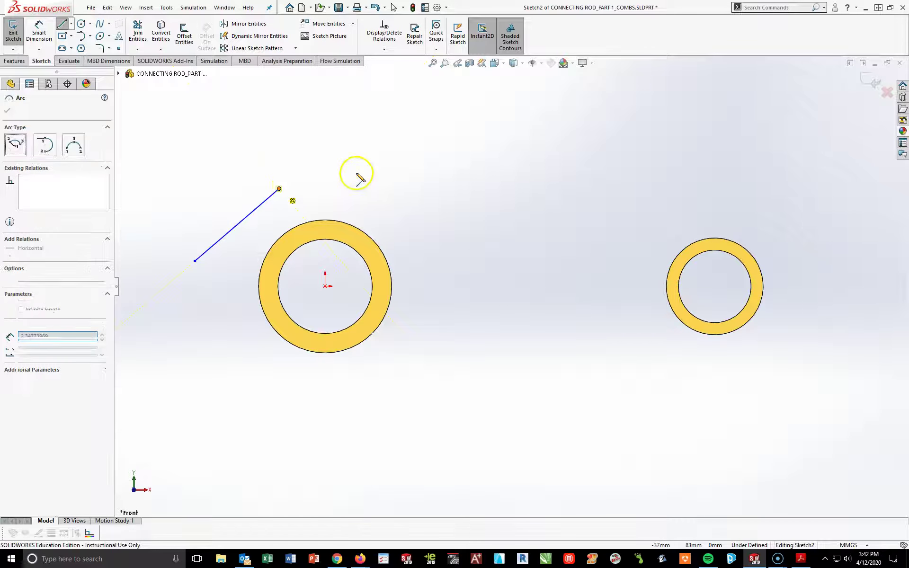
pyautogui.click(419, 220)
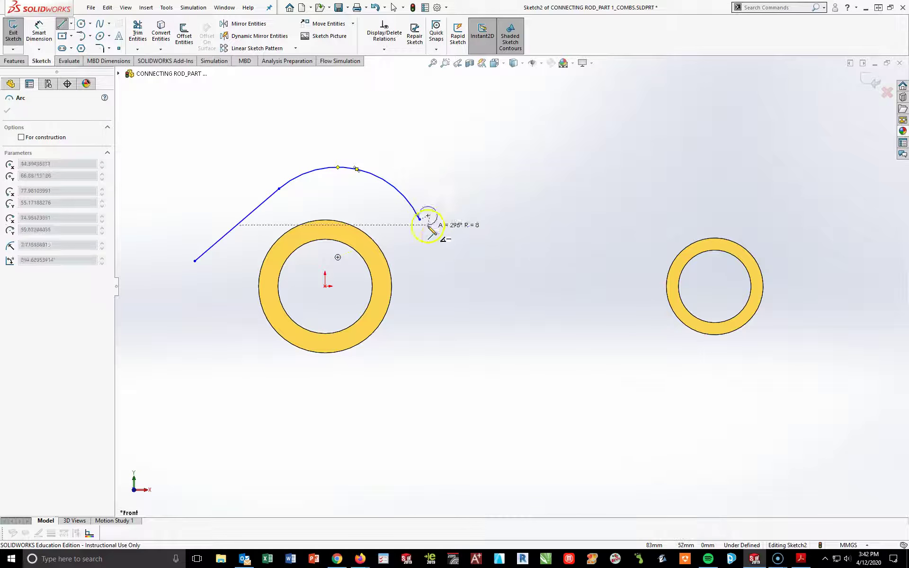
pyautogui.click(451, 249)
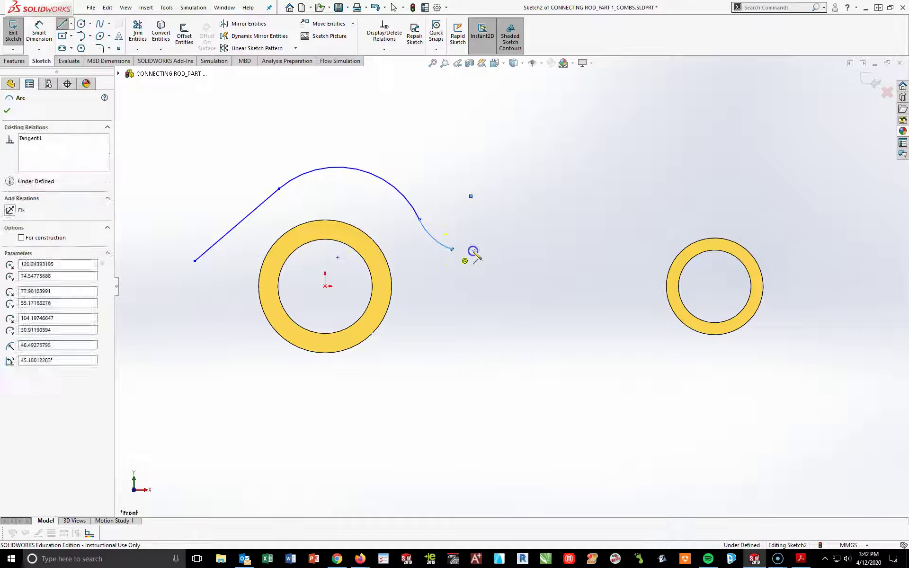
pyautogui.click(619, 279)
pyautogui.click(649, 271)
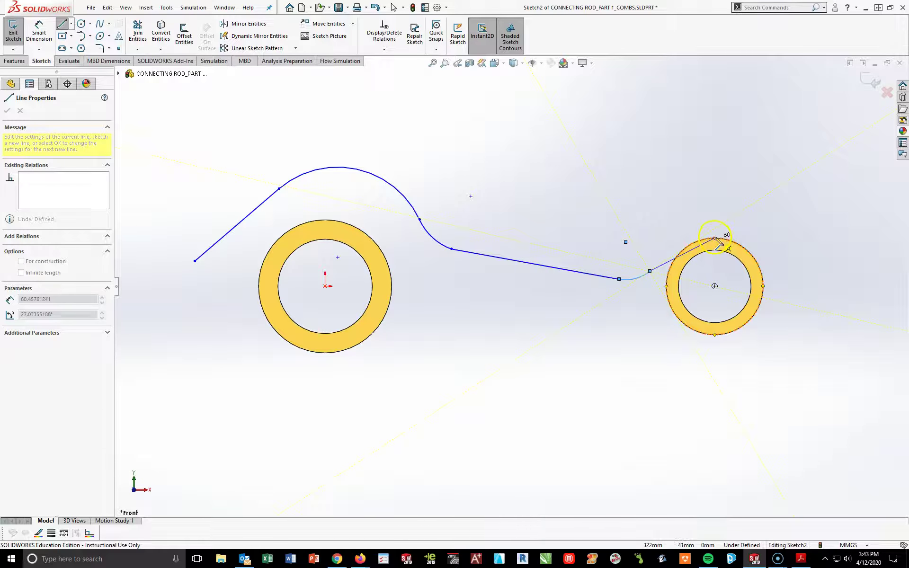
pyautogui.click(715, 238)
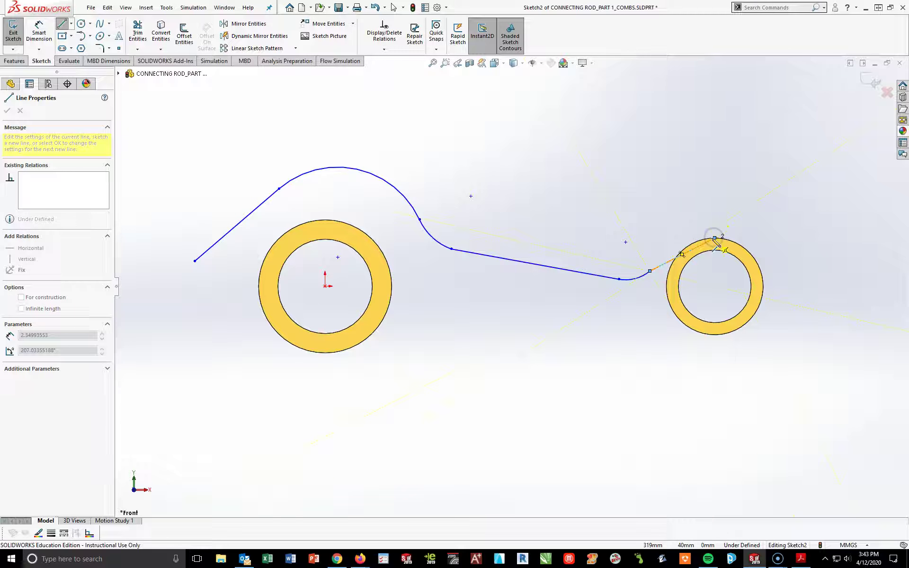
pyautogui.press('Escape')
pyautogui.press('Escape')
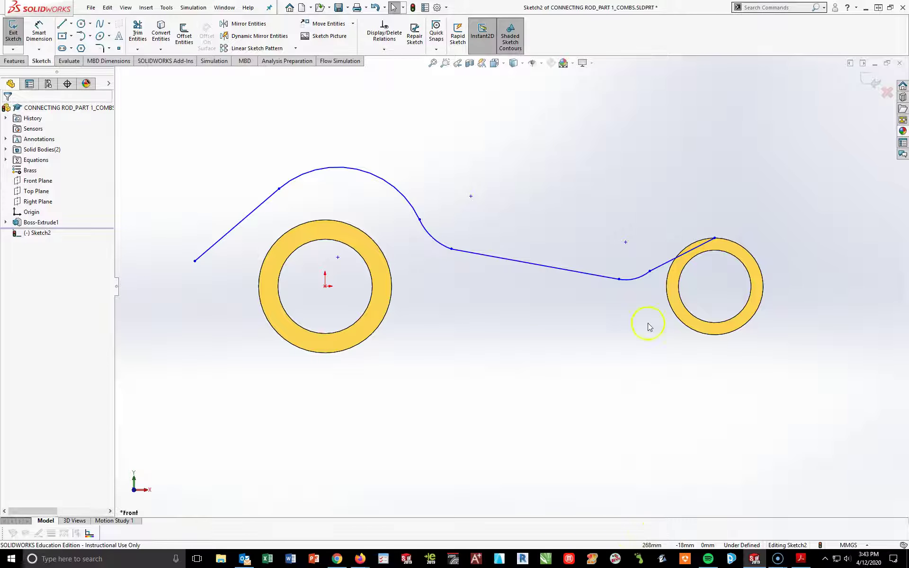
# Make the arc and sloped line tangent, and the sloped line tangent to the right ring
pyautogui.click(655, 268)
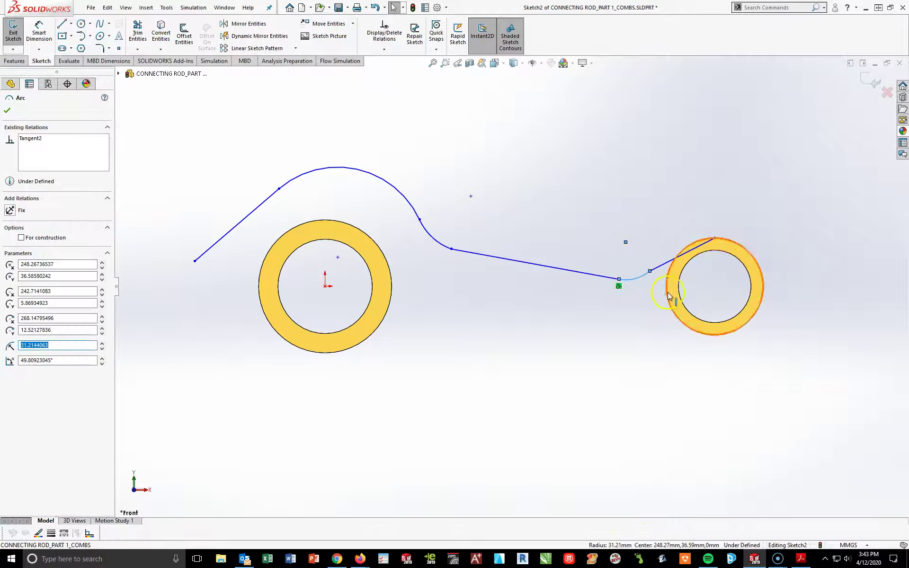
pyautogui.keyDown('ctrl'); pyautogui.click(615, 320); pyautogui.keyUp('ctrl')
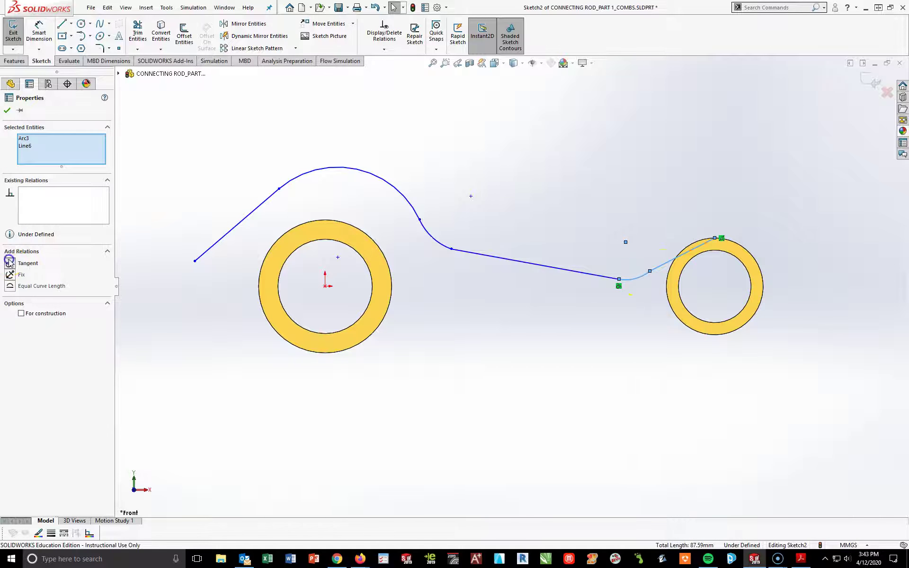
pyautogui.click(631, 432)
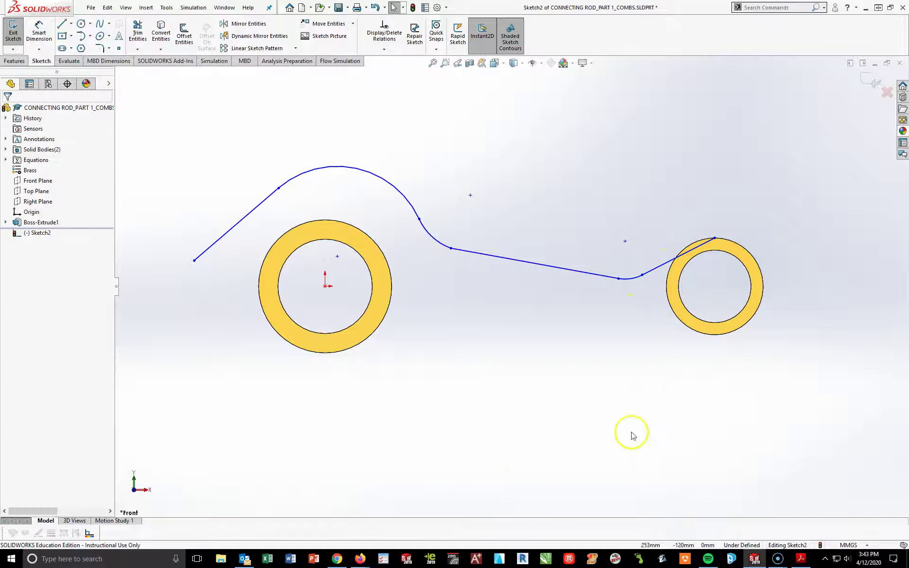
pyautogui.click(706, 246)
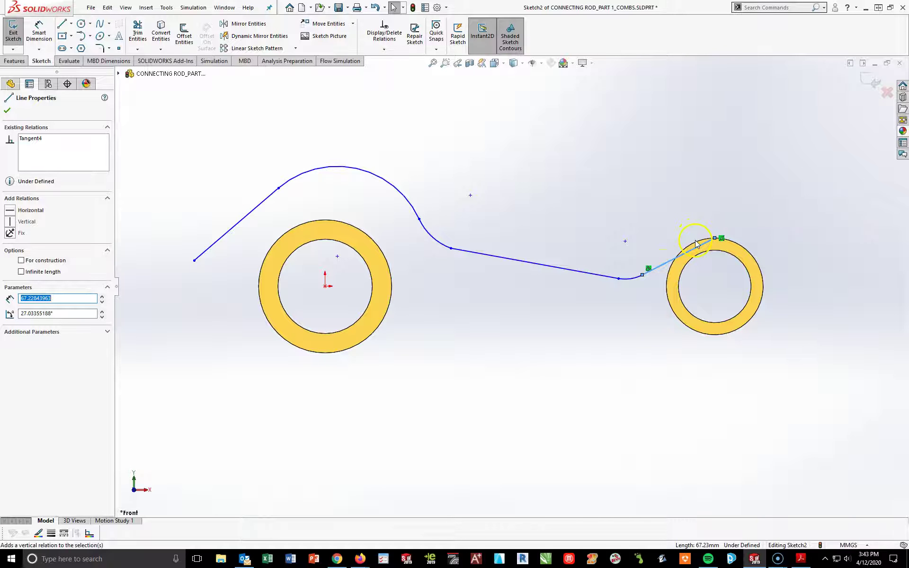
pyautogui.keyDown('ctrl'); pyautogui.click(742, 252); pyautogui.keyUp('ctrl')
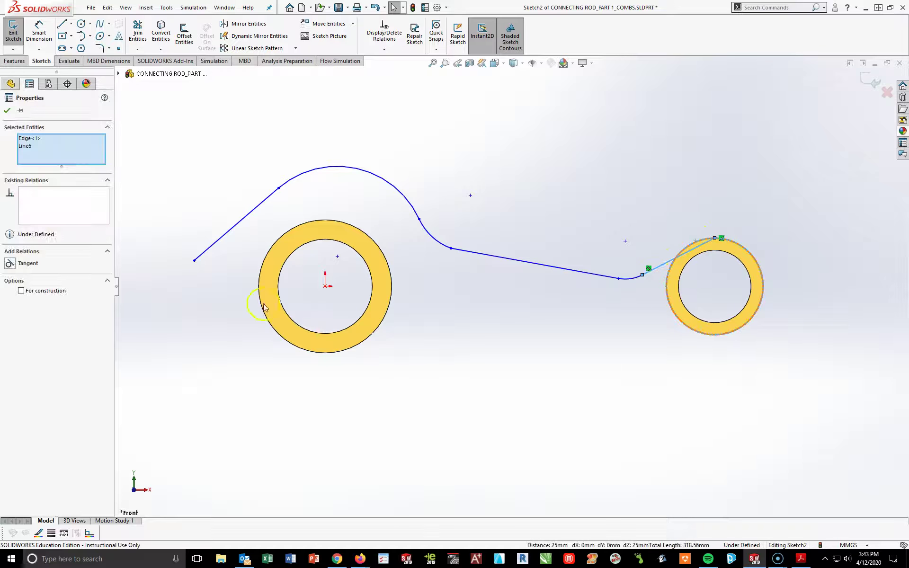
pyautogui.click(11, 263)
pyautogui.click(661, 421)
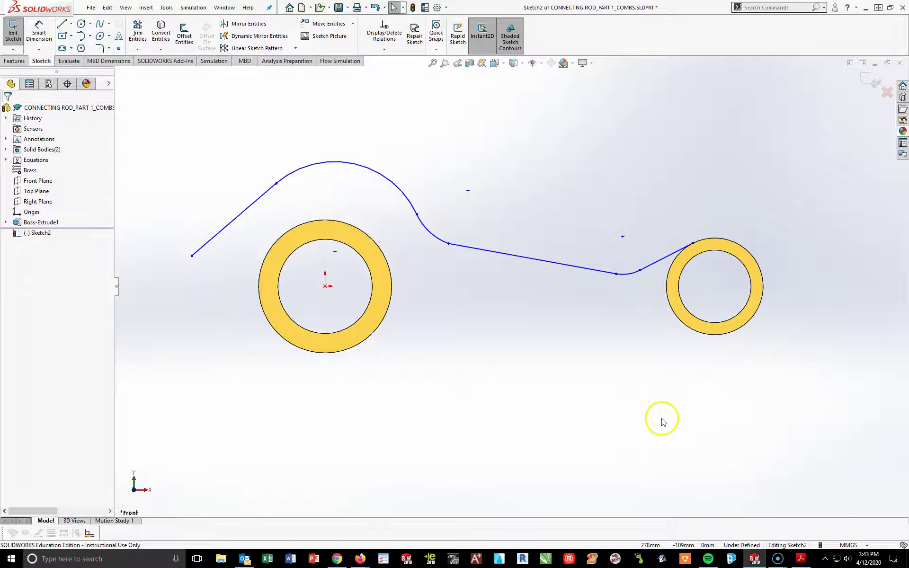
# Make both arcs on either side of the long middle line tangent to it
pyautogui.click(618, 275)
pyautogui.click(615, 296)
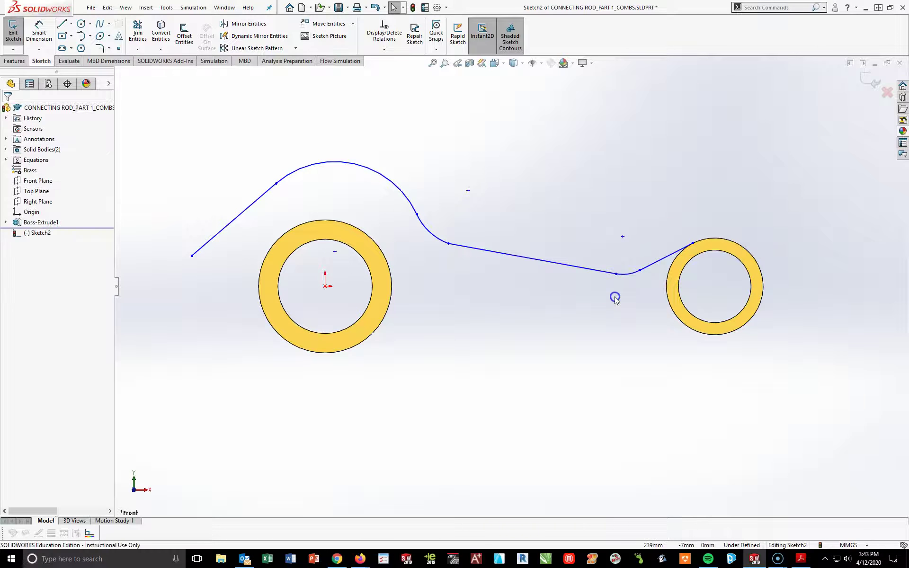
pyautogui.click(603, 273)
pyautogui.keyDown('ctrl'); pyautogui.click(630, 273); pyautogui.keyUp('ctrl')
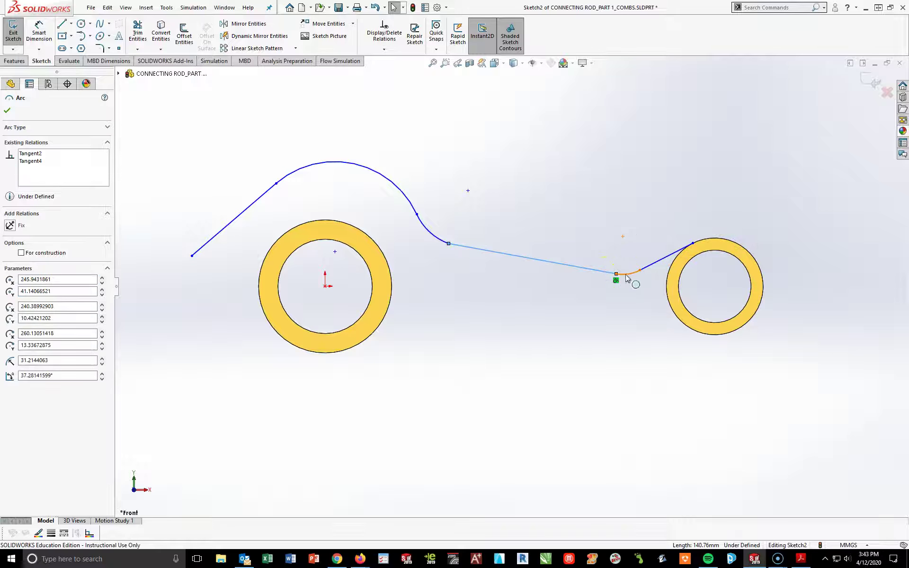
pyautogui.click(17, 267)
pyautogui.click(441, 401)
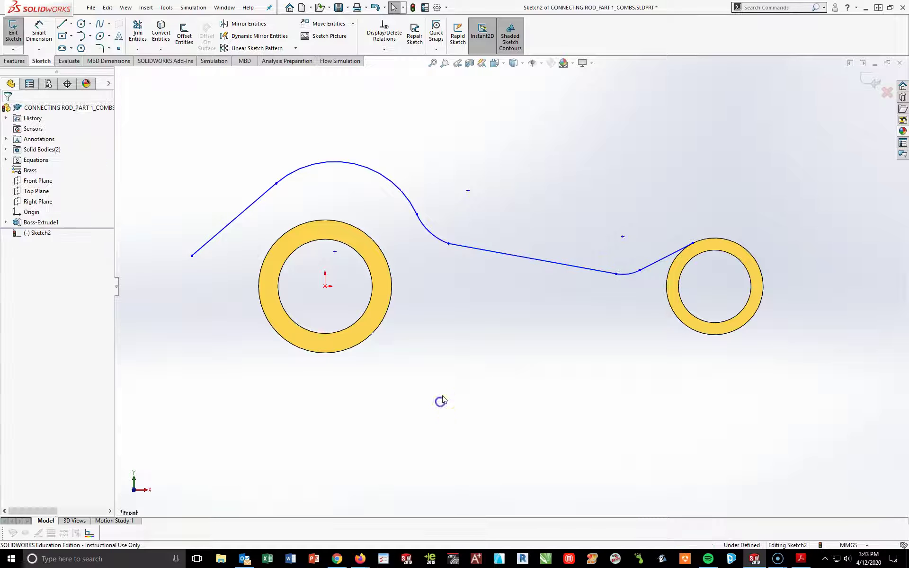
pyautogui.click(440, 243)
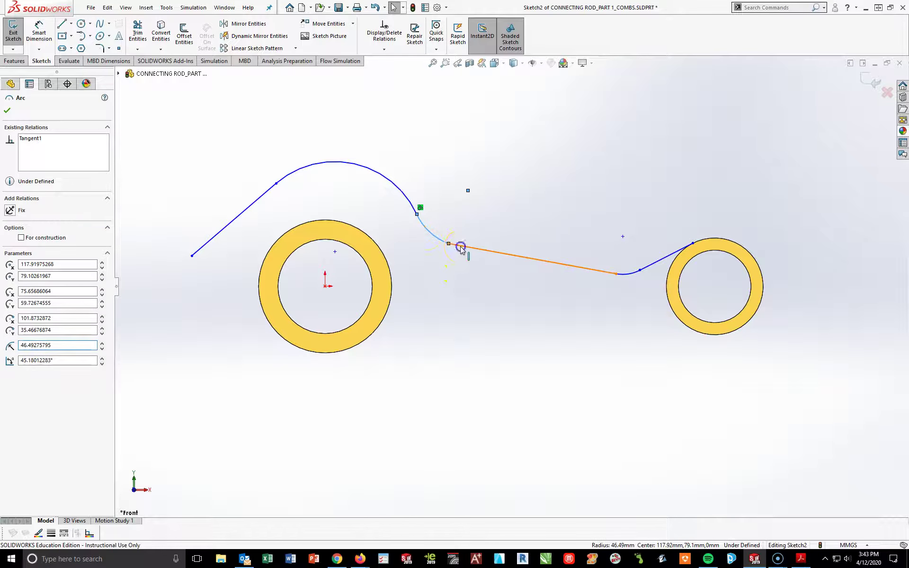
pyautogui.keyDown('ctrl'); pyautogui.click(462, 249); pyautogui.keyUp('ctrl')
pyautogui.click(11, 263)
pyautogui.click(238, 368)
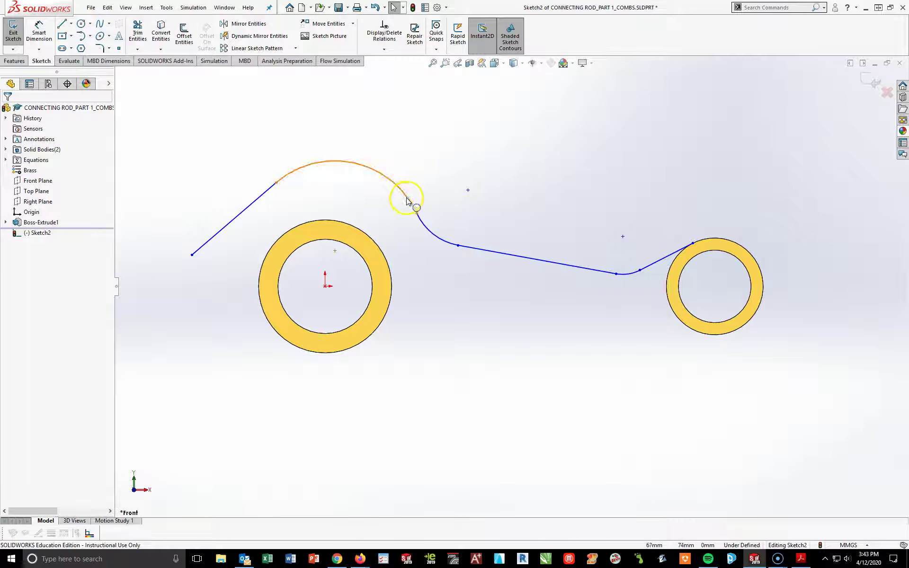
# Make the upper arc concentric with the left ring's outer edge
pyautogui.click(406, 201)
pyautogui.keyDown('ctrl'); pyautogui.click(424, 216); pyautogui.keyUp('ctrl')
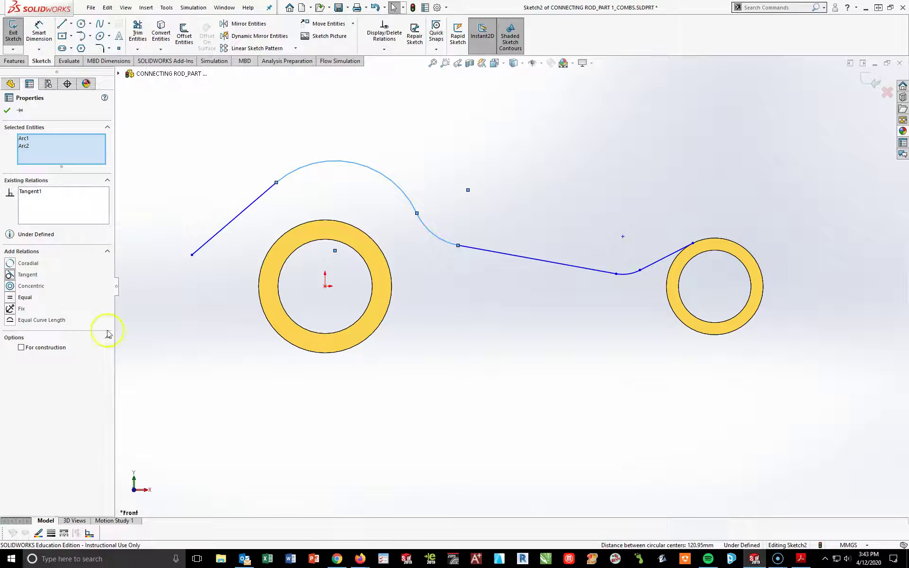
pyautogui.click(549, 485)
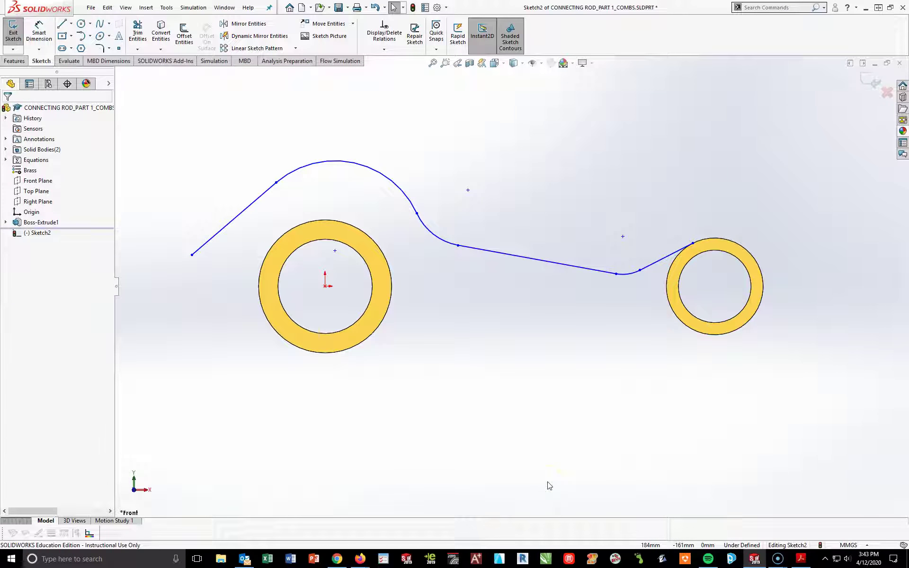
pyautogui.click(337, 161)
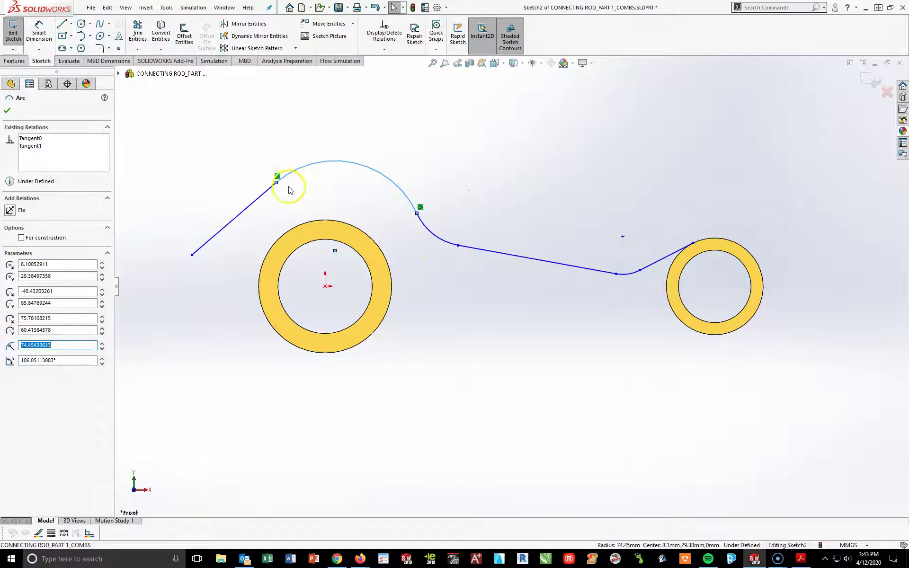
pyautogui.keyDown('ctrl'); pyautogui.click(340, 223); pyautogui.keyUp('ctrl')
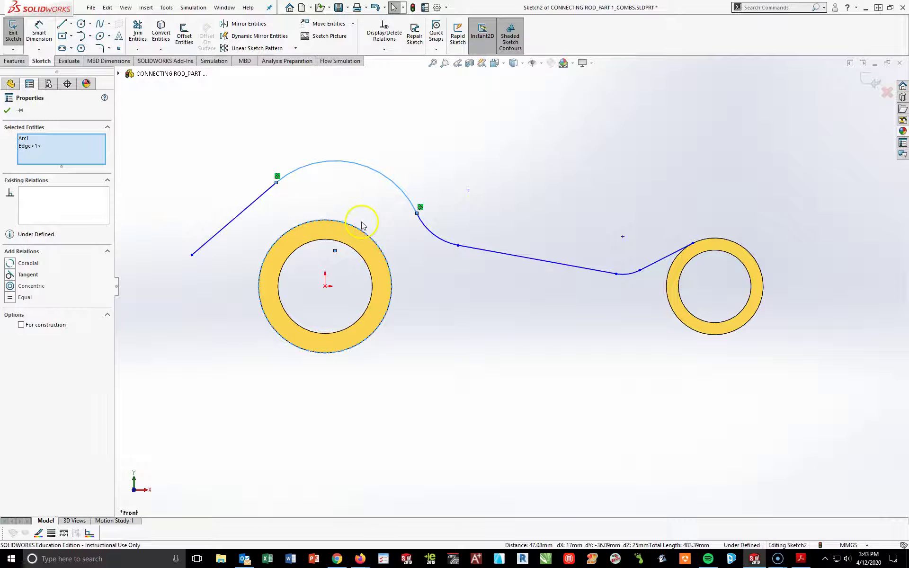
pyautogui.click(10, 285)
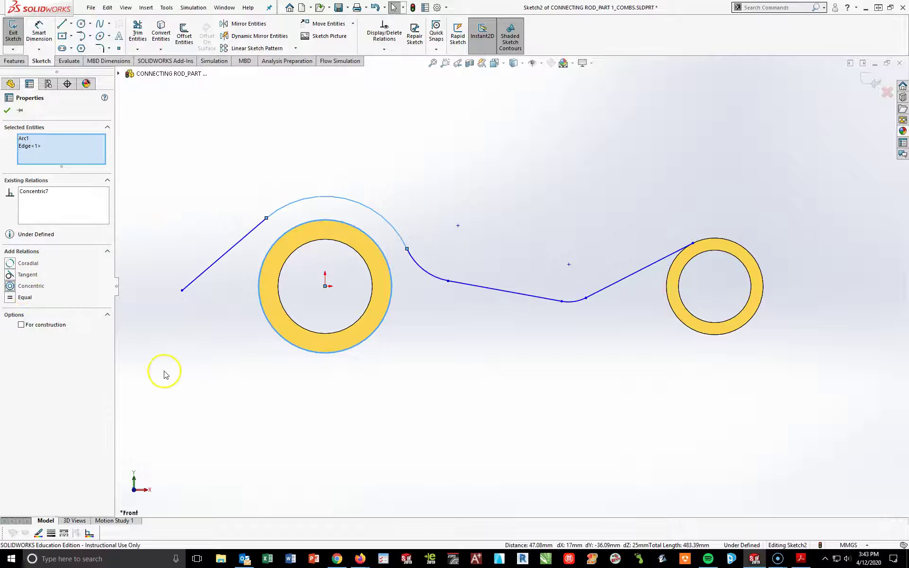
pyautogui.click(173, 379)
# Drag curve points to smooth and raise the profile outline
pyautogui.moveTo(562, 301)
pyautogui.mouseDown()
pyautogui.moveTo(613, 288)
pyautogui.moveTo(617, 278)
pyautogui.mouseUp()
pyautogui.moveTo(406, 252); pyautogui.dragTo(412, 225)
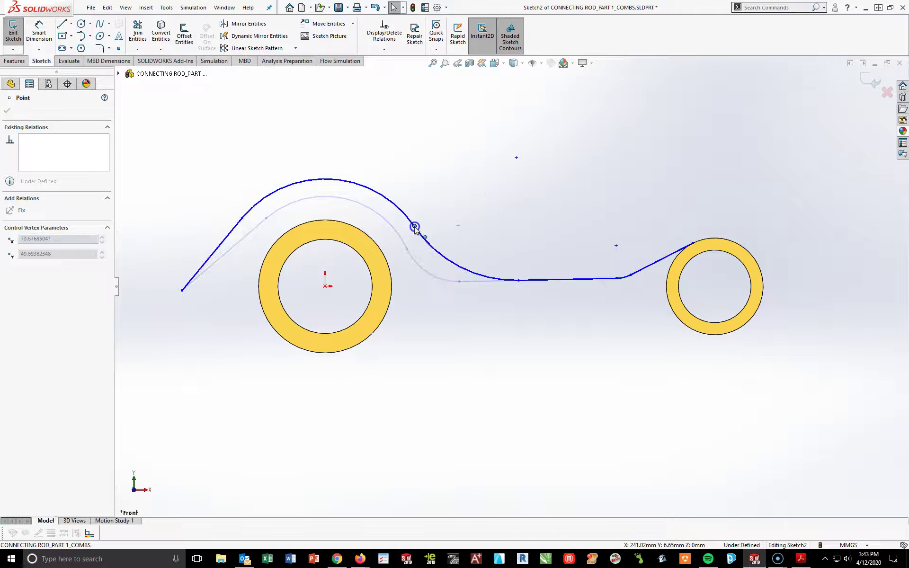
pyautogui.moveTo(519, 282); pyautogui.dragTo(486, 269)
pyautogui.click(521, 312)
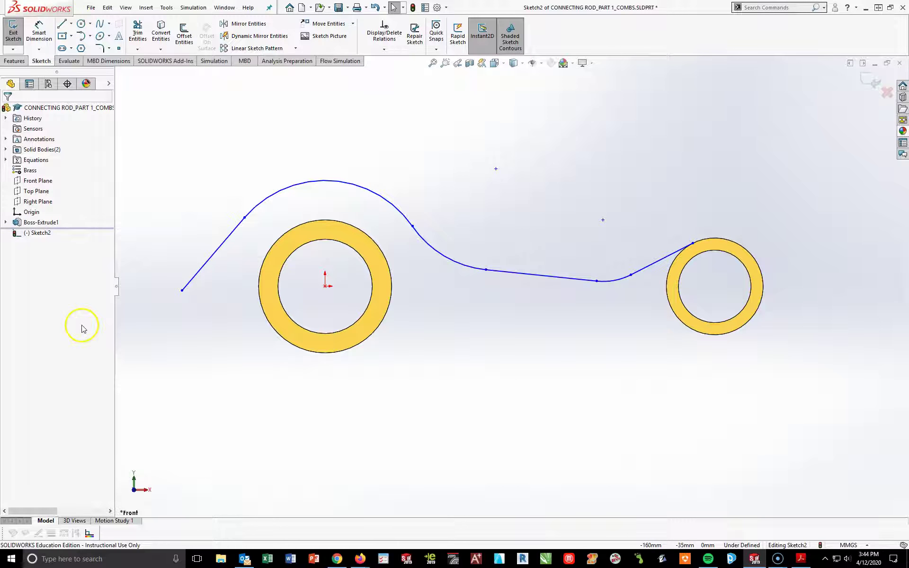
# Draw a centreline joining the big ring centre to the small ring centre
pyautogui.click(71, 23)
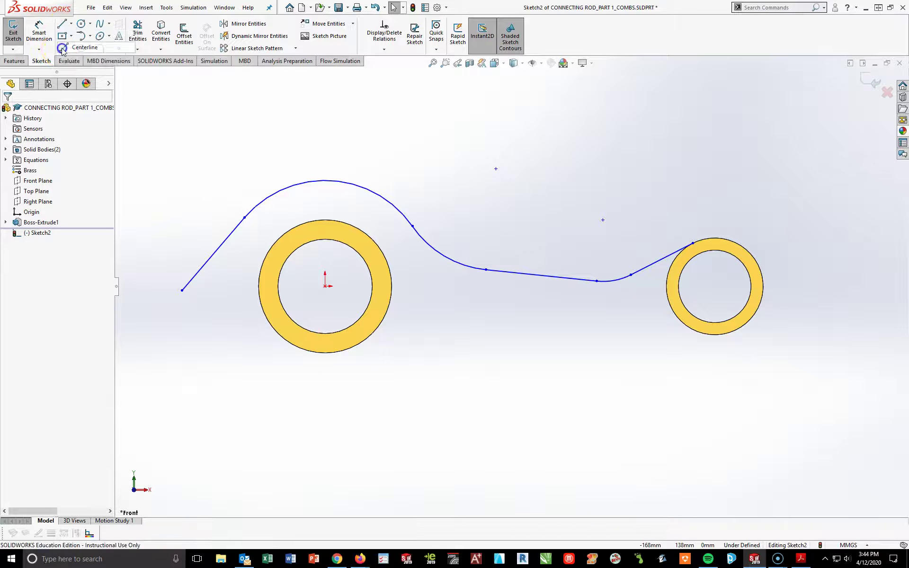
pyautogui.click(80, 45)
pyautogui.click(325, 285)
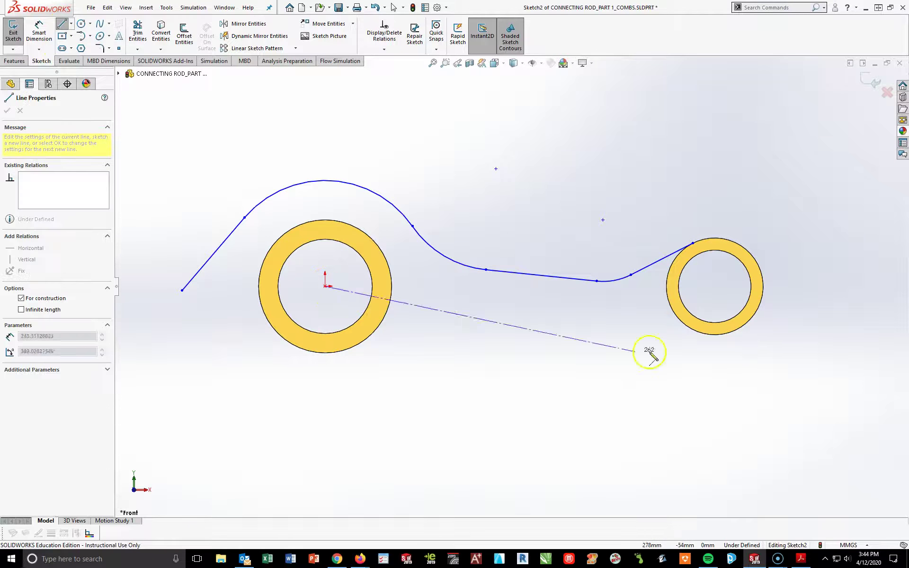
pyautogui.click(715, 286)
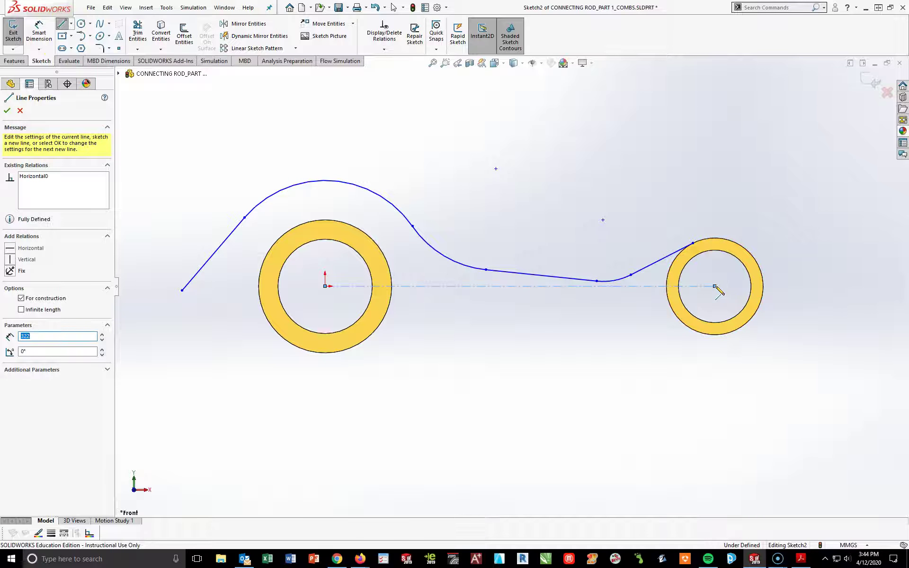
pyautogui.press('Escape')
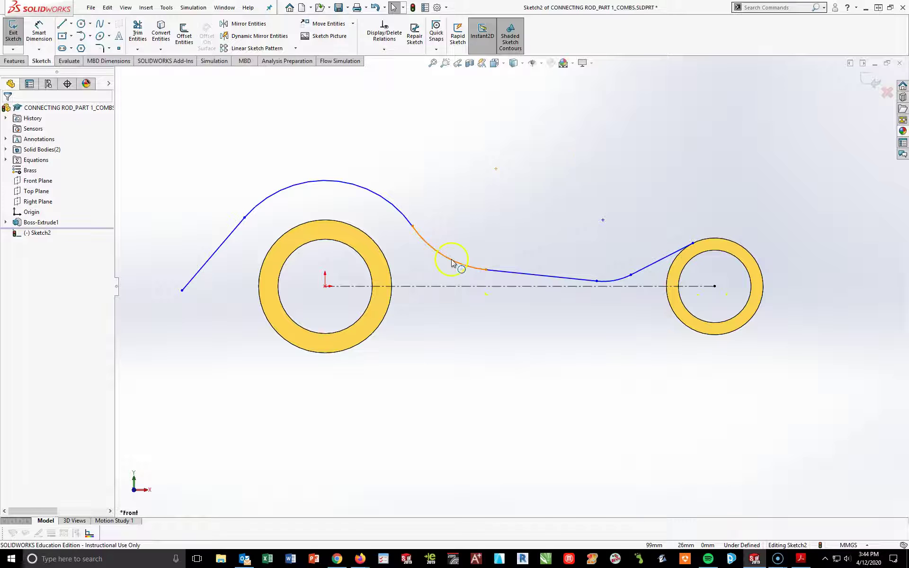
# Sketch the lower outline of lines and arcs from below the big ring to the small ring
pyautogui.click(62, 24)
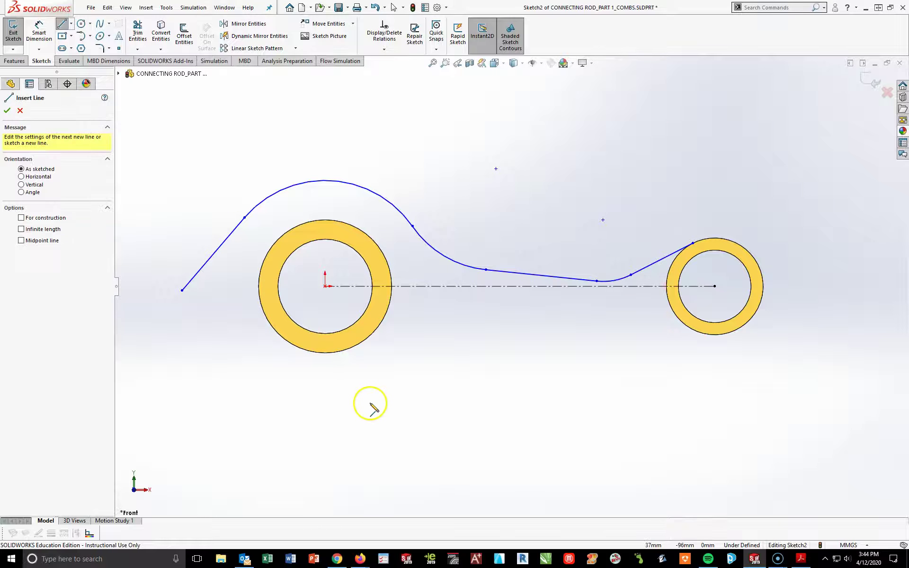
pyautogui.click(351, 409)
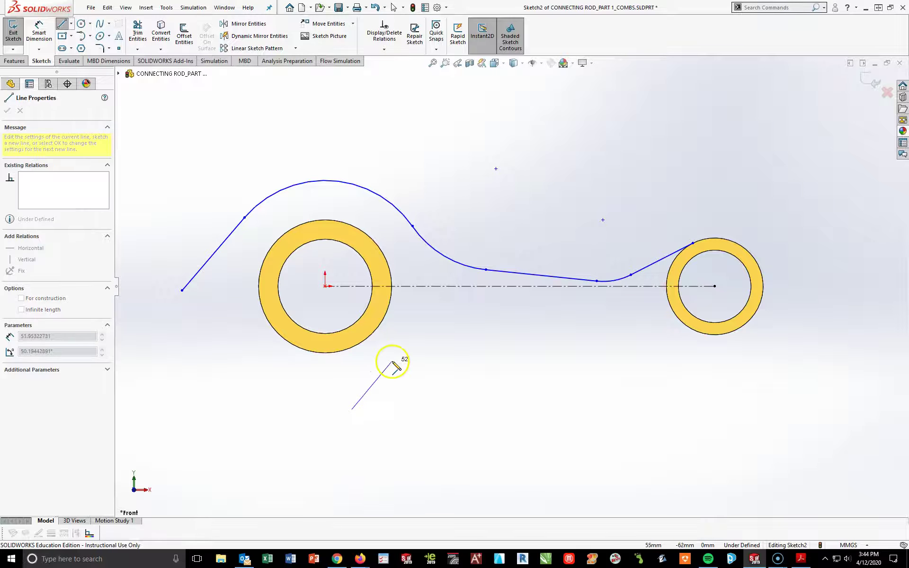
pyautogui.click(405, 351)
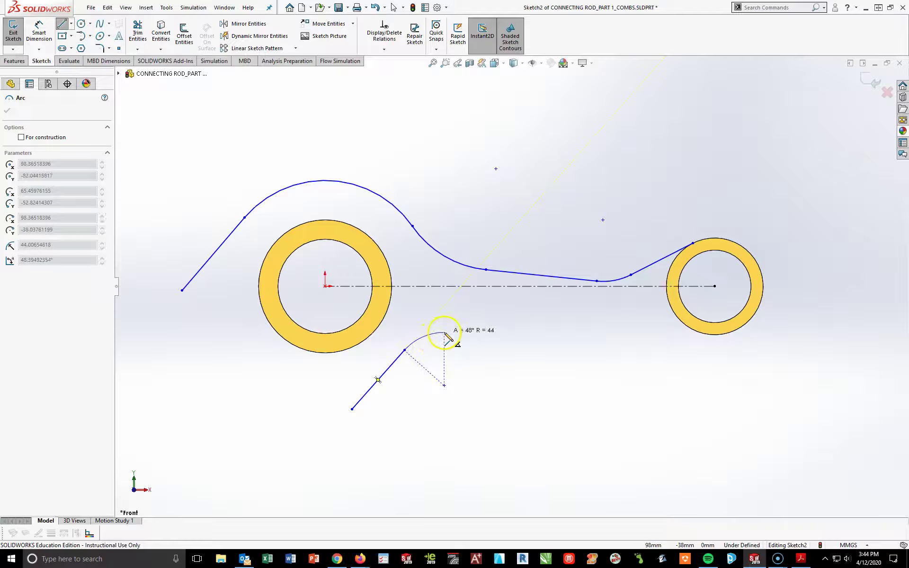
pyautogui.click(444, 333)
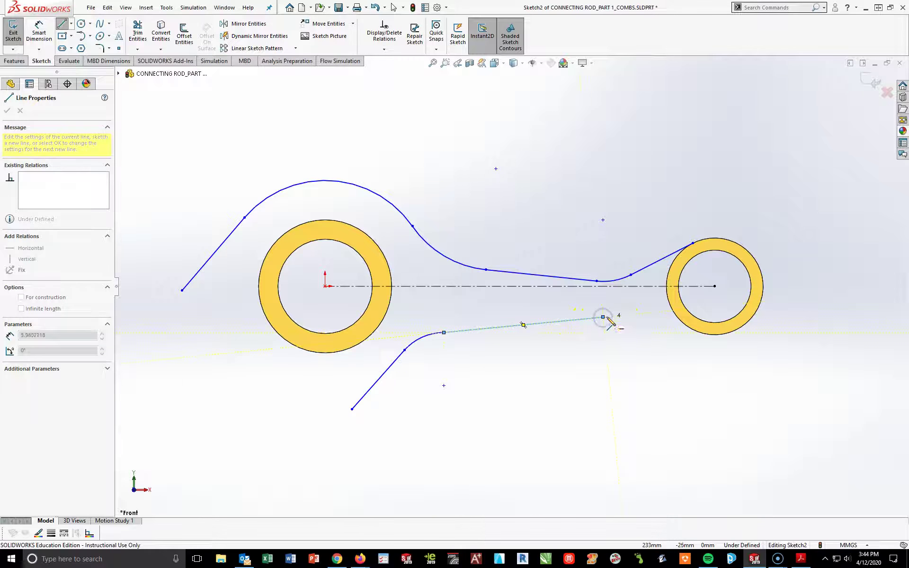
pyautogui.click(602, 317)
pyautogui.click(645, 326)
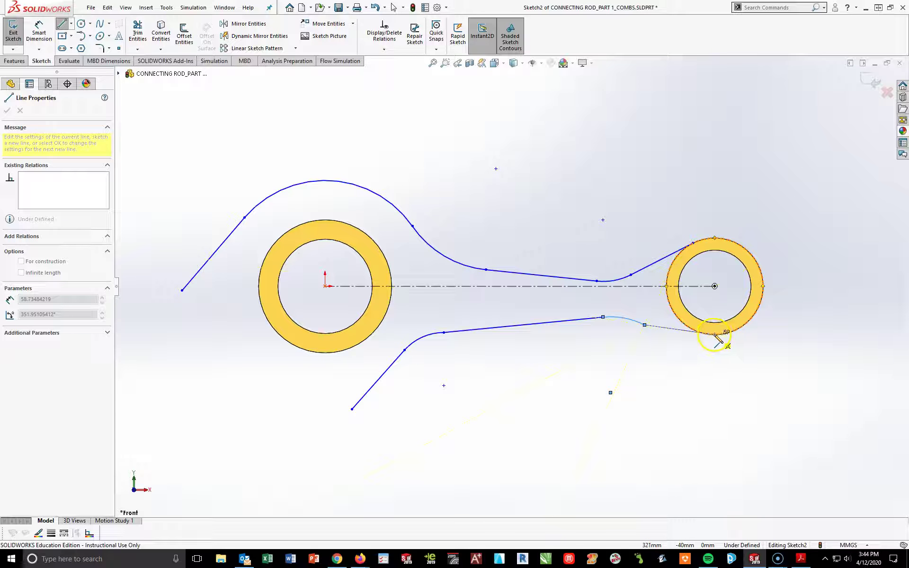
pyautogui.click(714, 334)
pyautogui.press('Escape')
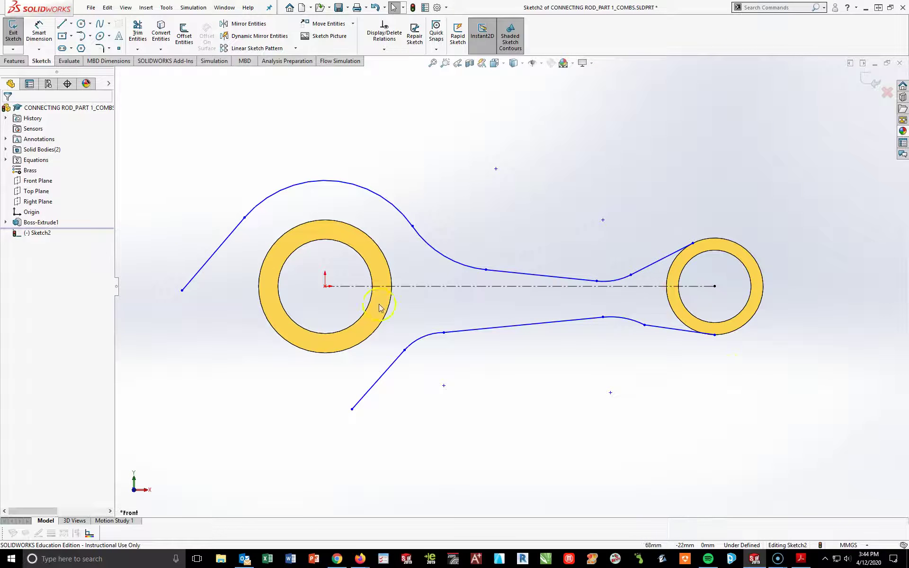
# Make the upper-left and lower-left diagonal lines parallel
pyautogui.click(217, 243)
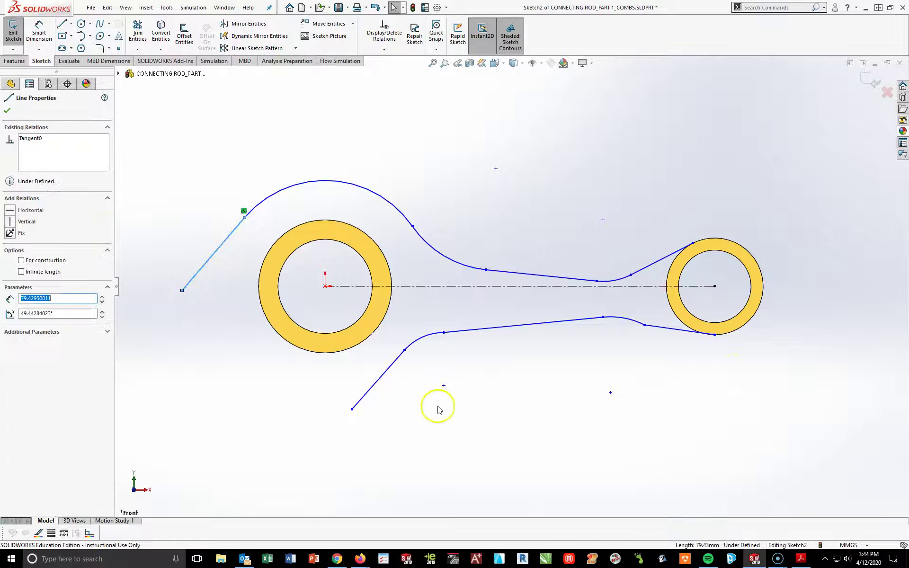
pyautogui.keyDown('ctrl'); pyautogui.click(381, 379); pyautogui.keyUp('ctrl')
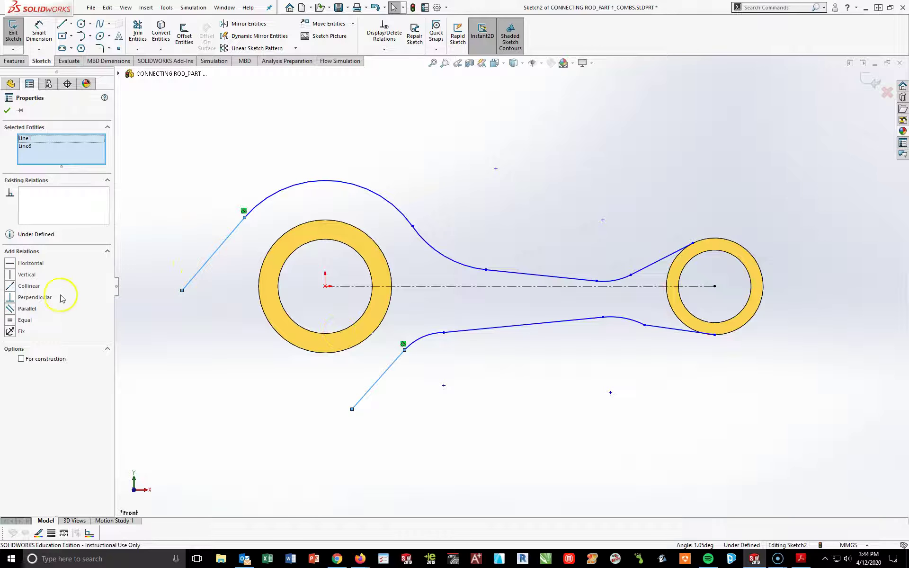
pyautogui.click(18, 310)
pyautogui.click(445, 383)
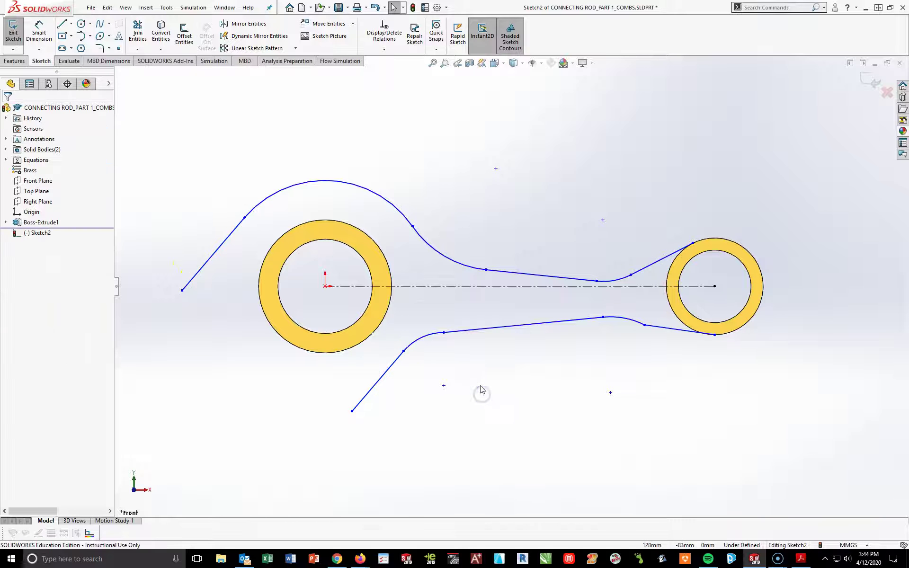
# Make the lower arc near the big ring tangent to its neighbouring line
pyautogui.click(393, 368)
pyautogui.keyDown('ctrl'); pyautogui.click(406, 345); pyautogui.keyUp('ctrl')
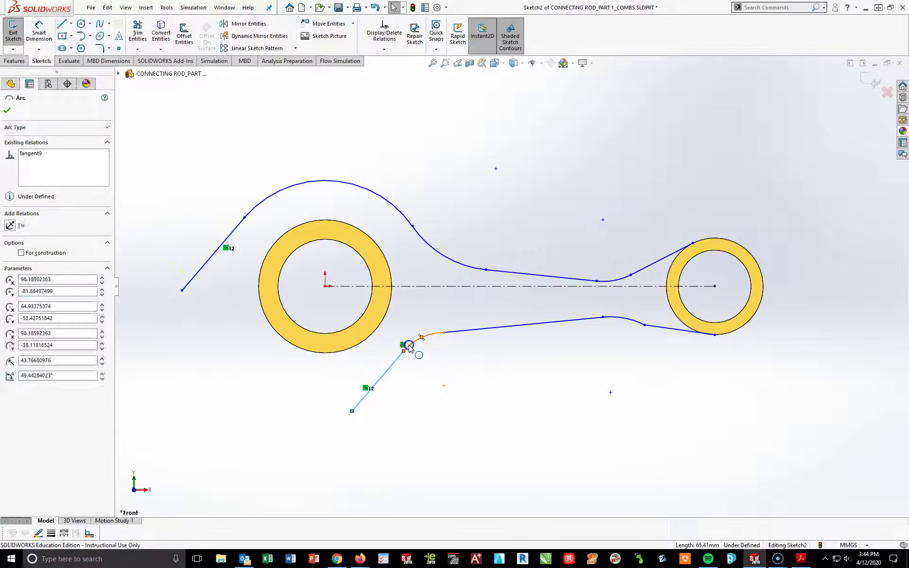
pyautogui.click(451, 400)
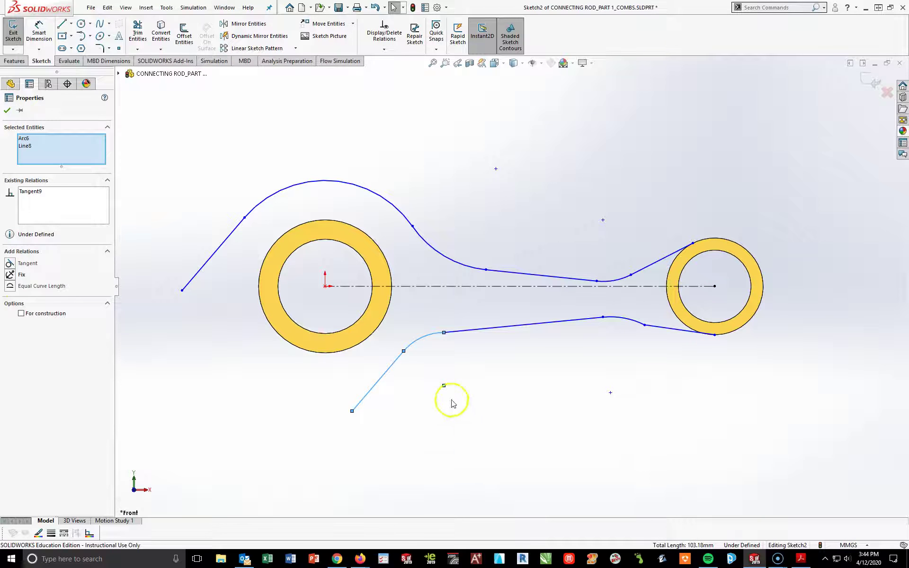
pyautogui.click(430, 341)
pyautogui.click(438, 337)
pyautogui.keyDown('ctrl'); pyautogui.click(455, 332); pyautogui.keyUp('ctrl')
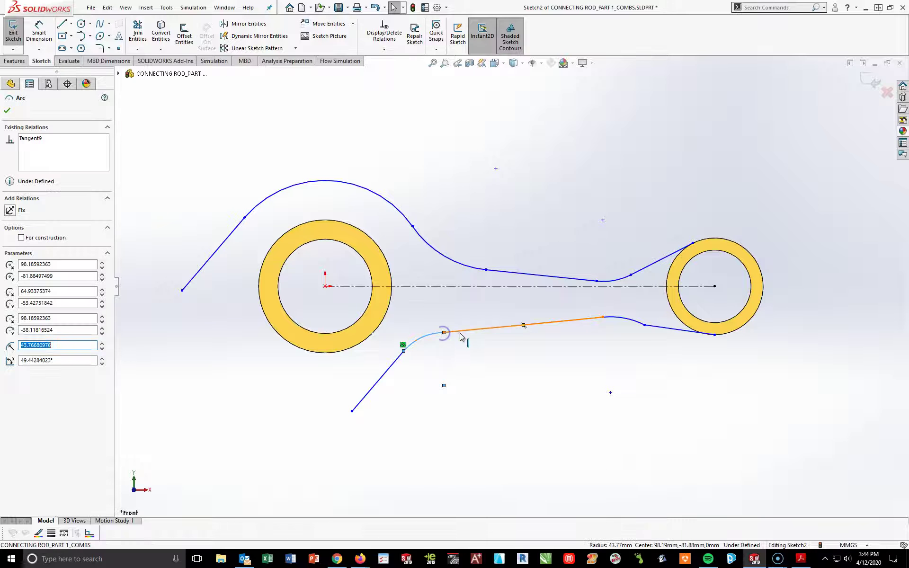
pyautogui.click(90, 332)
pyautogui.click(9, 264)
pyautogui.click(556, 390)
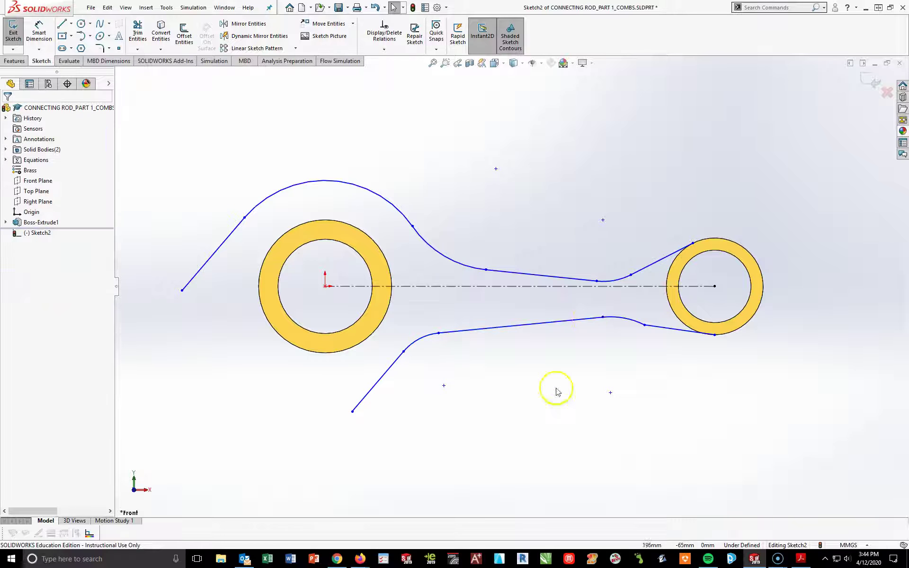
# Add Tangent relations between the long lower line, right arc, small arc and short line
pyautogui.click(595, 320)
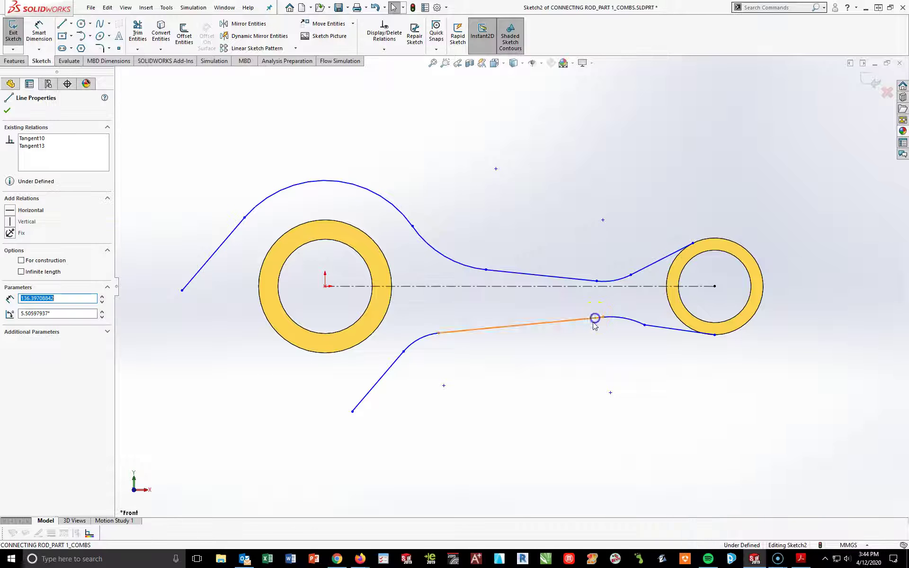
pyautogui.keyDown('ctrl'); pyautogui.click(624, 321); pyautogui.keyUp('ctrl')
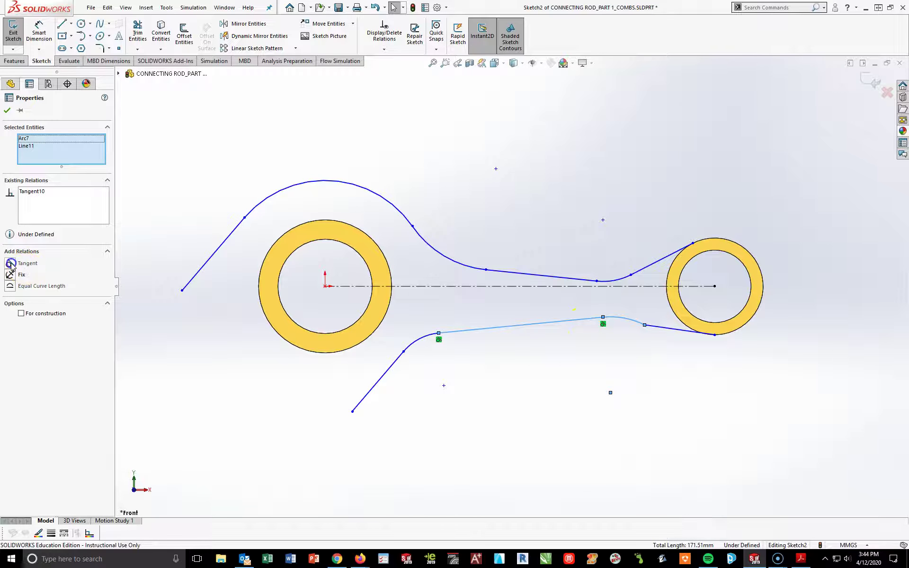
pyautogui.click(680, 405)
pyautogui.click(637, 326)
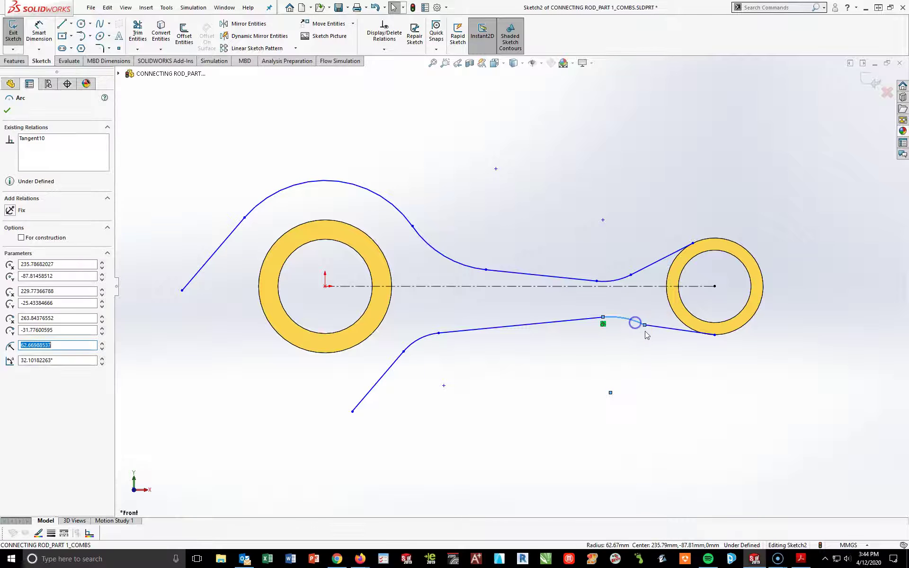
pyautogui.keyDown('ctrl'); pyautogui.click(655, 327); pyautogui.keyUp('ctrl')
pyautogui.click(10, 263)
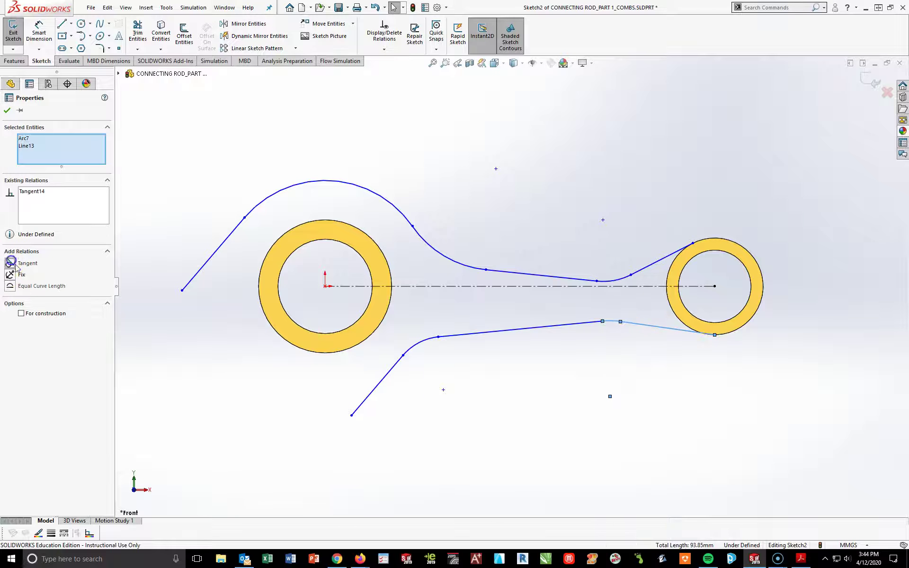
pyautogui.click(750, 436)
# Make the last lower line tangent to the small ring and attach the upper curve's end to it
pyautogui.click(678, 334)
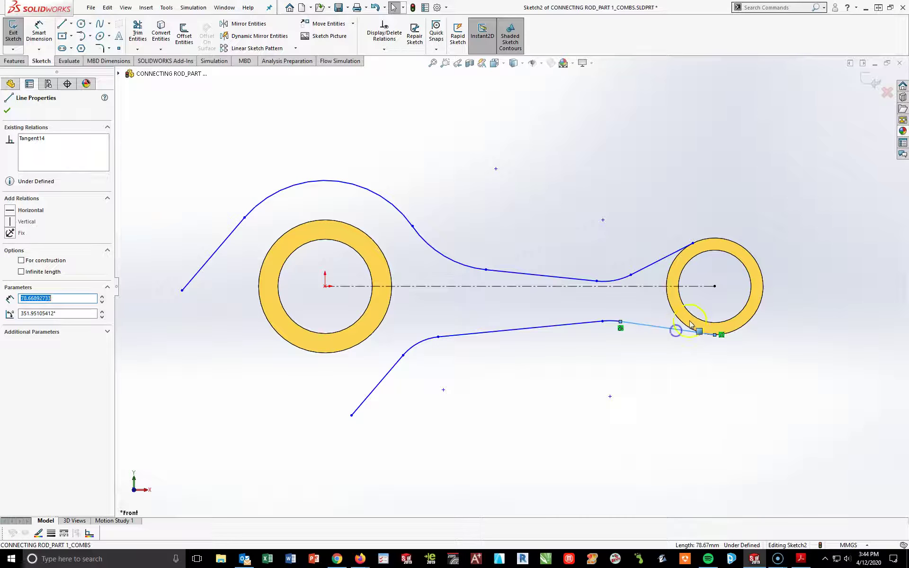
pyautogui.keyDown('ctrl'); pyautogui.click(677, 317); pyautogui.keyUp('ctrl')
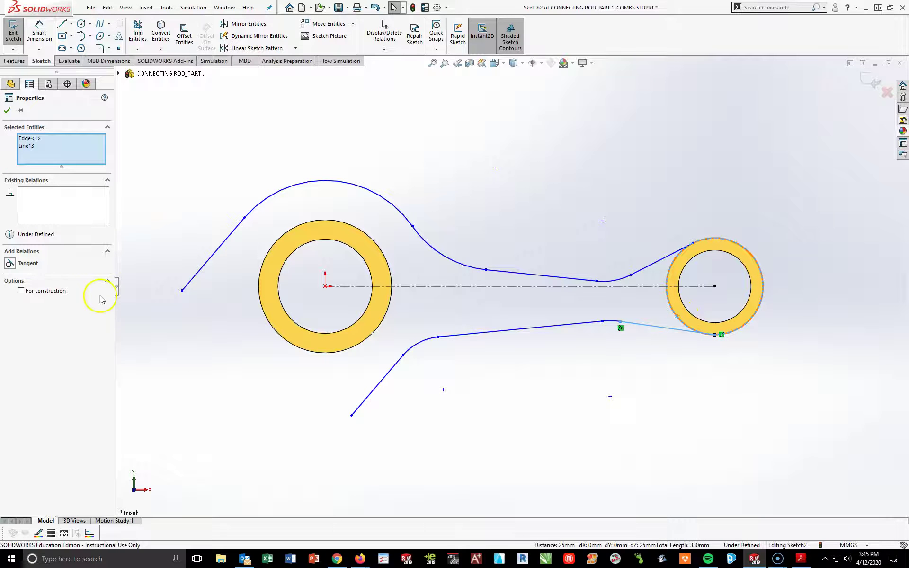
pyautogui.click(9, 264)
pyautogui.click(665, 422)
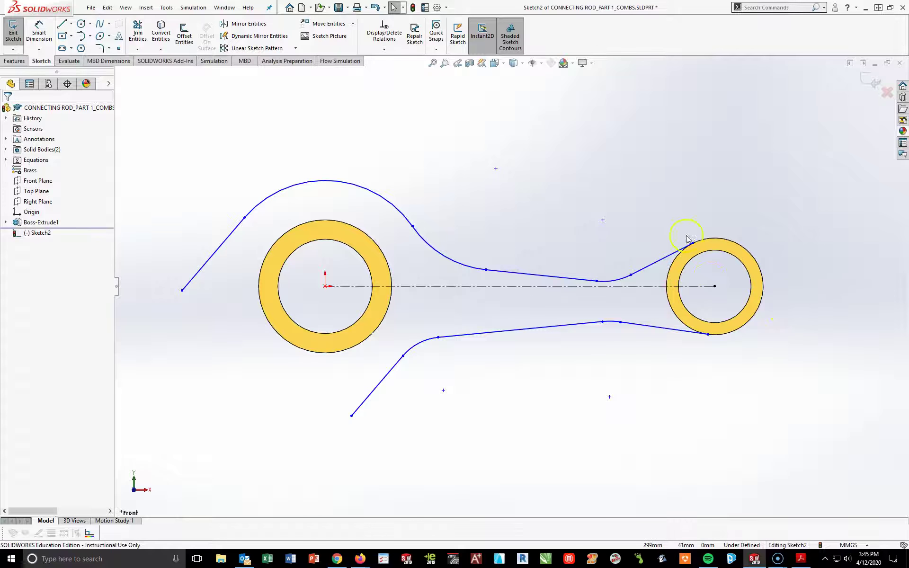
pyautogui.moveTo(692, 244)
pyautogui.mouseDown()
pyautogui.moveTo(715, 236)
pyautogui.moveTo(687, 247)
pyautogui.mouseUp()
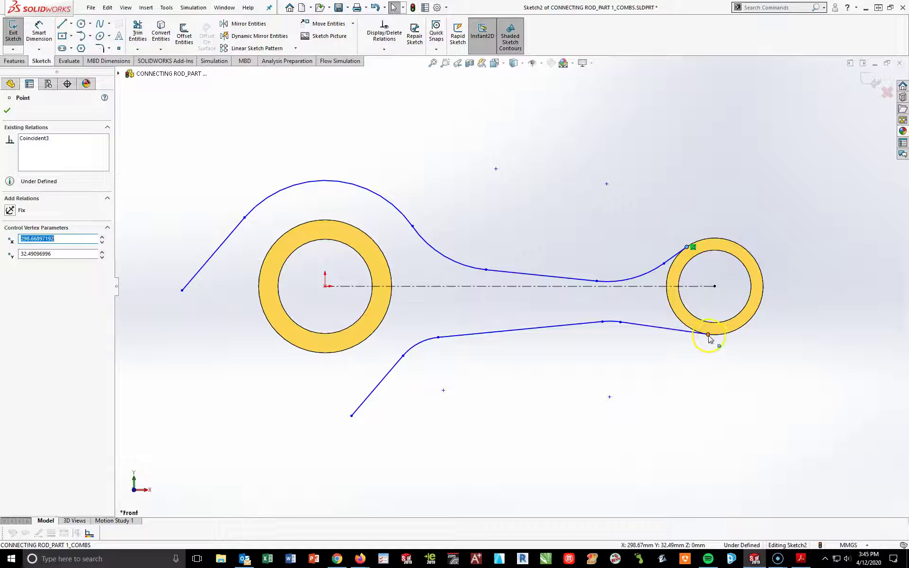
pyautogui.click(740, 408)
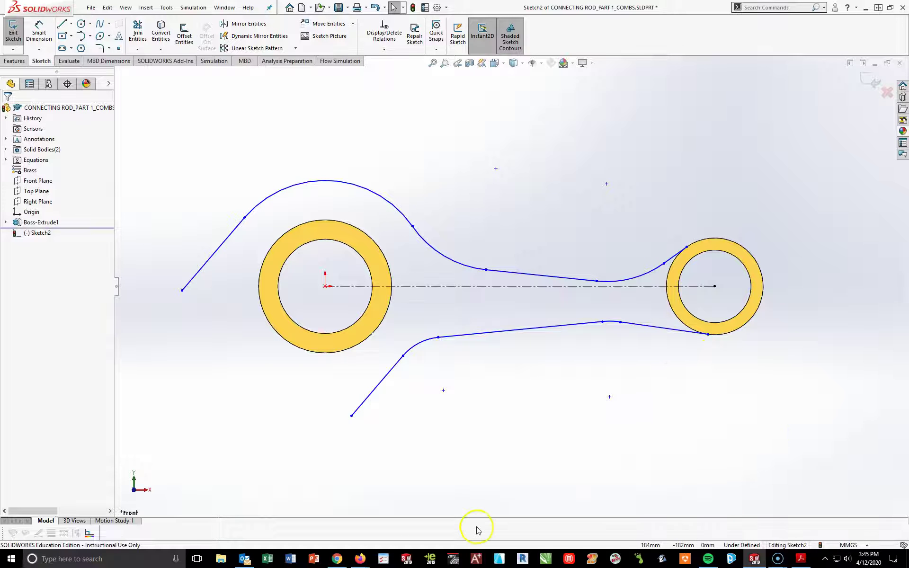
# Draw two short lines at the outline's left and lower-left ends
pyautogui.click(61, 23)
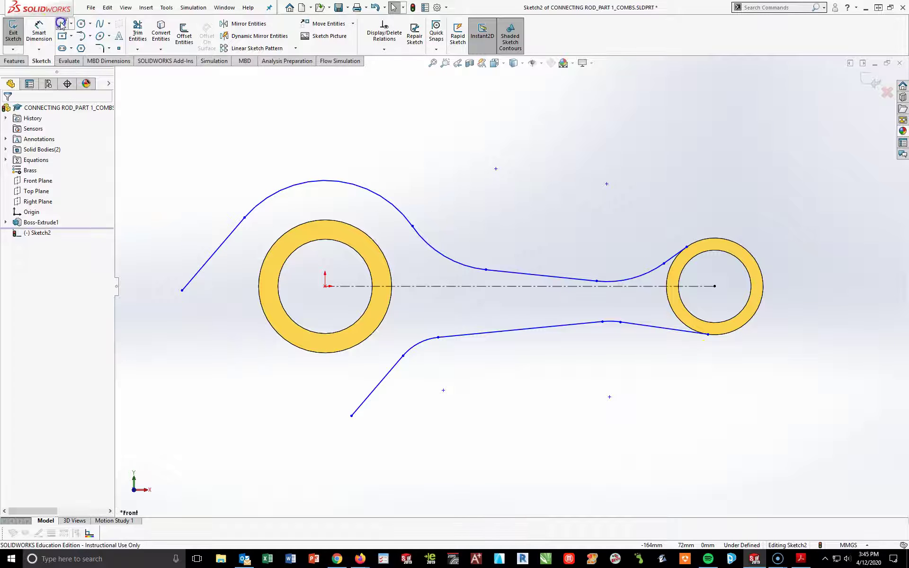
pyautogui.click(182, 289)
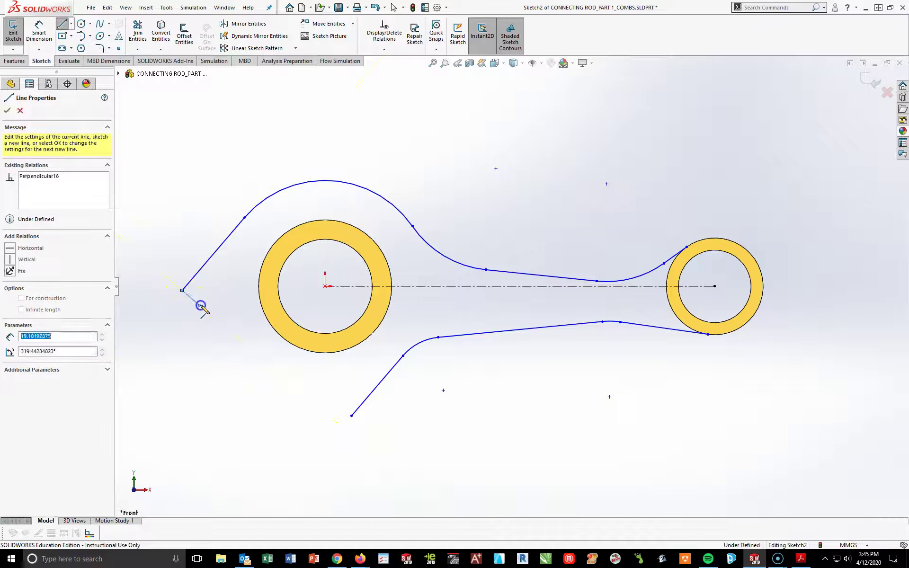
pyautogui.press('Escape')
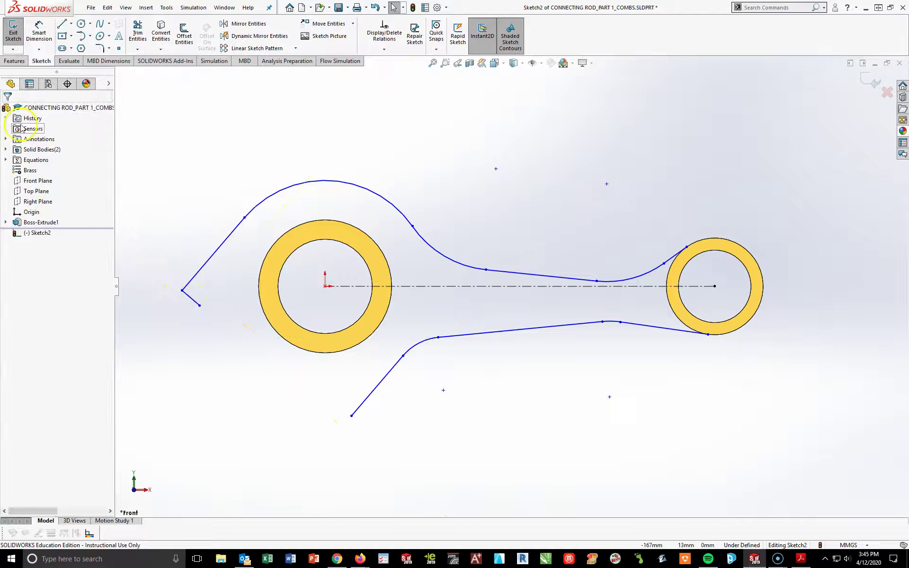
pyautogui.click(65, 24)
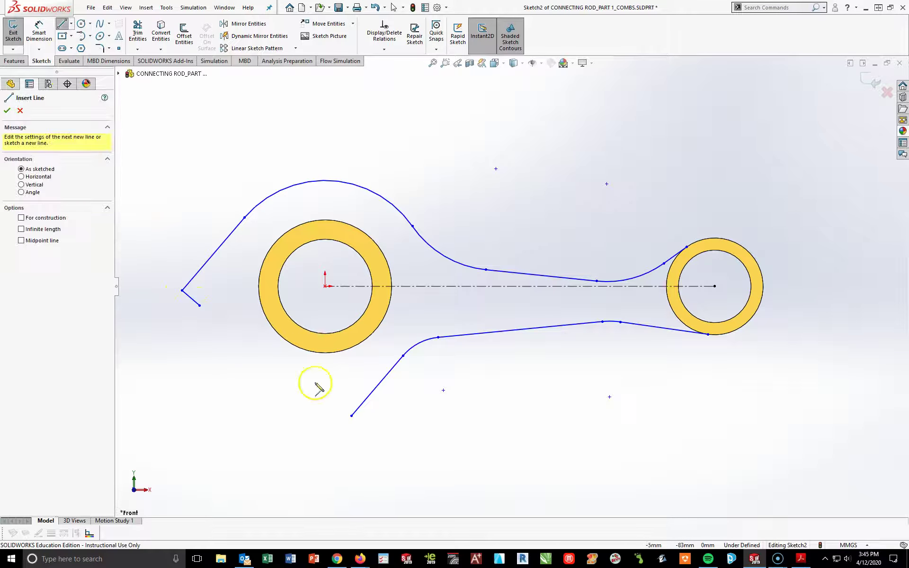
pyautogui.click(352, 416)
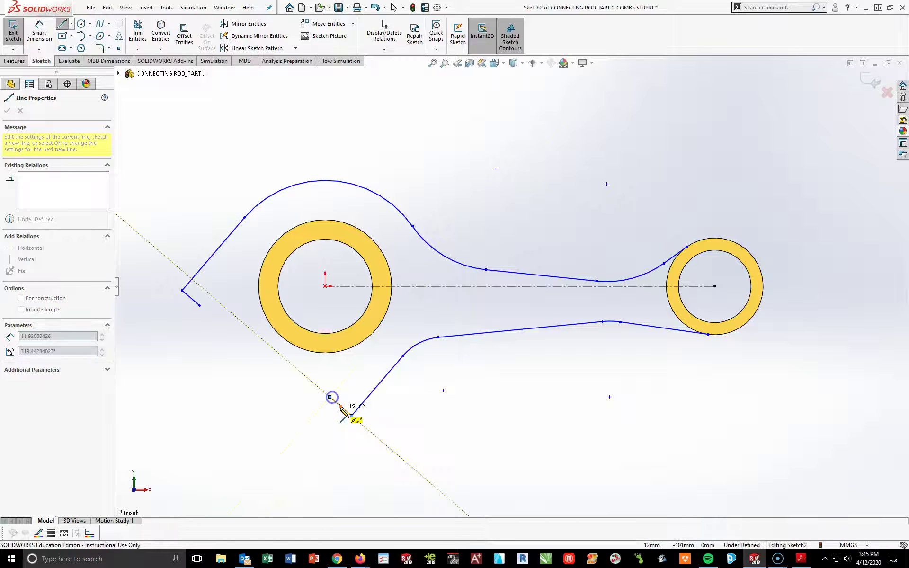
pyautogui.click(330, 396)
pyautogui.press('Escape')
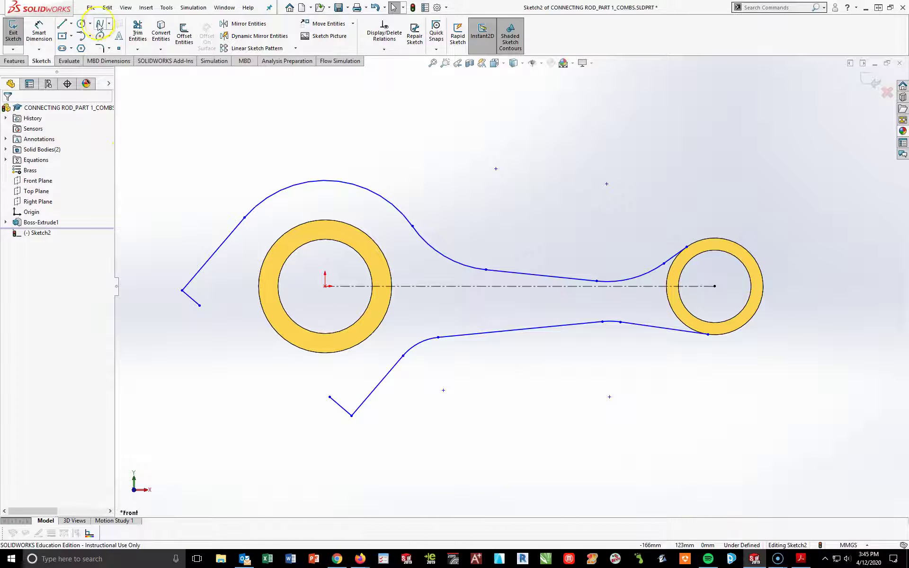
# Add a 3 Point Arc joining the two short lines around the big ring
pyautogui.click(80, 38)
pyautogui.click(90, 36)
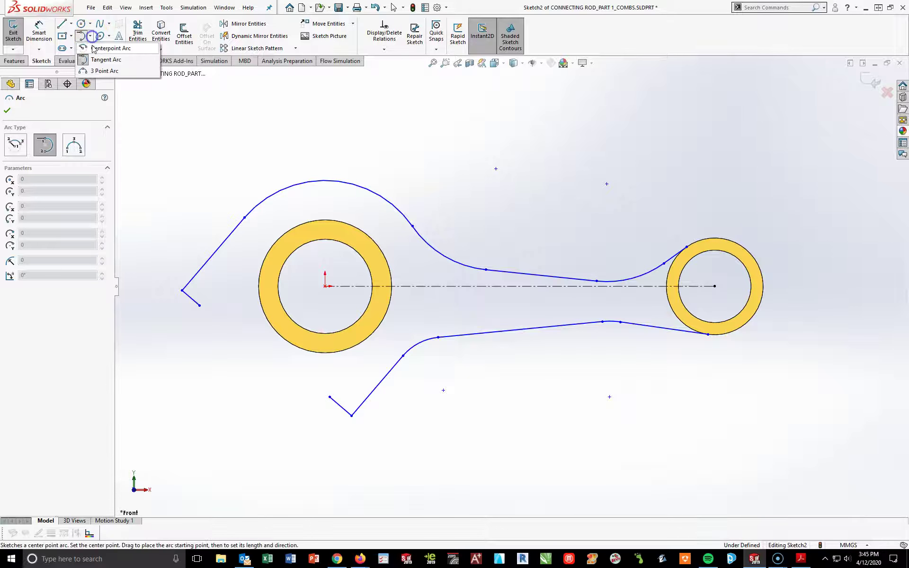
pyautogui.click(102, 70)
pyautogui.click(200, 305)
pyautogui.click(330, 397)
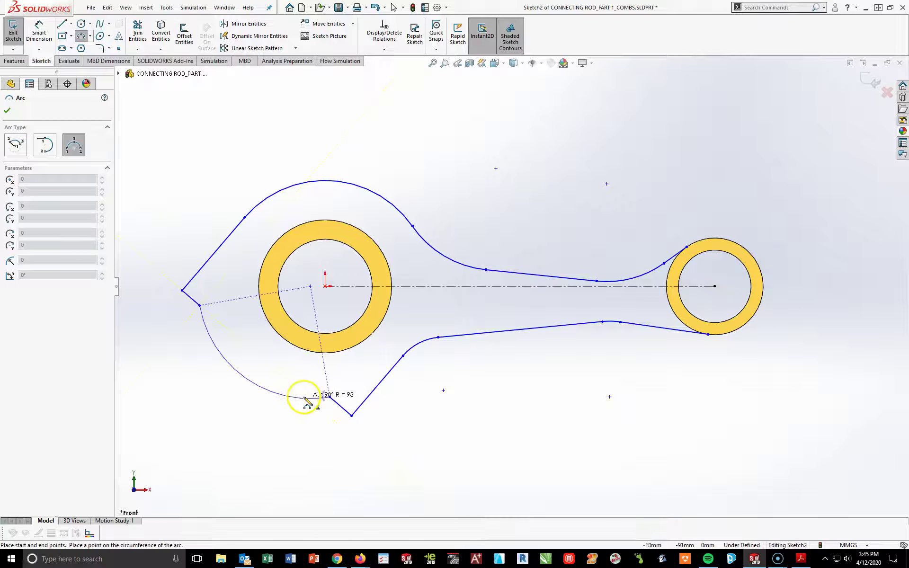
pyautogui.click(302, 391)
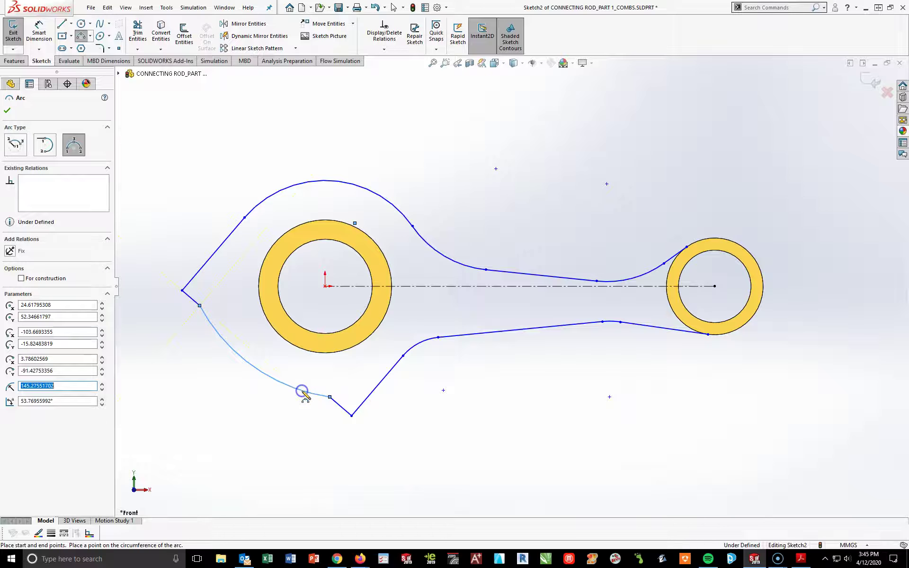
pyautogui.press('Escape')
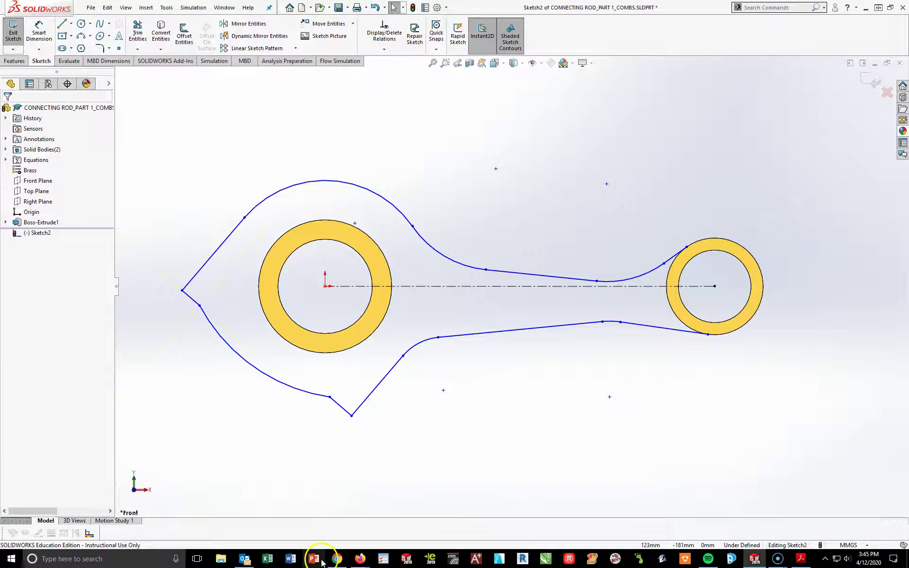
# Make the lower-left arc concentric with the big ring
pyautogui.click(263, 375)
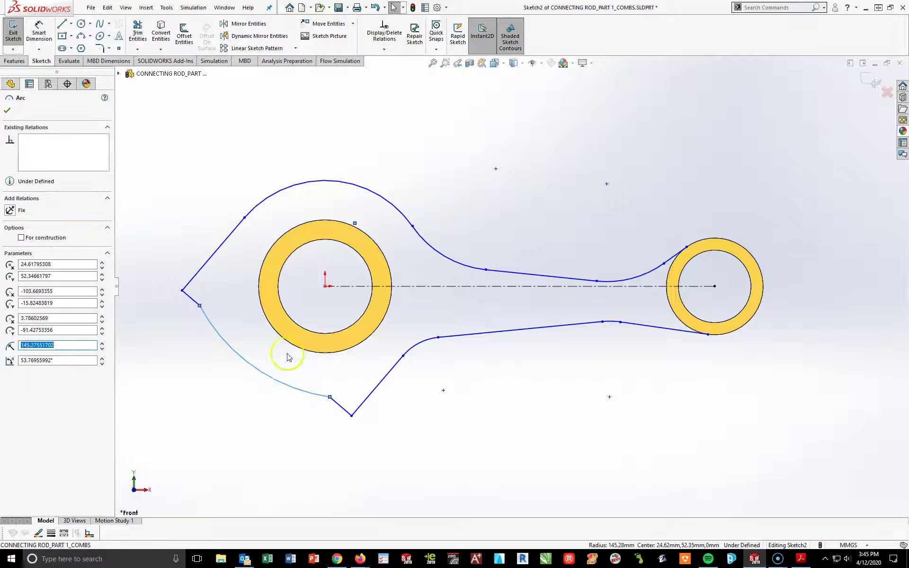
pyautogui.keyDown('ctrl'); pyautogui.click(290, 345); pyautogui.keyUp('ctrl')
pyautogui.click(13, 286)
pyautogui.click(237, 423)
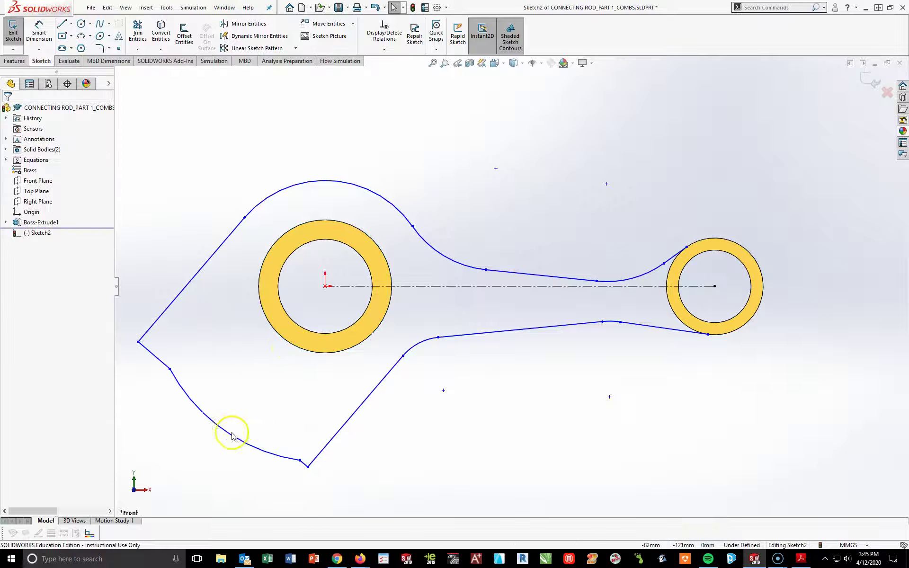
# Make the two short end lines collinear
pyautogui.click(158, 362)
pyautogui.keyDown('ctrl'); pyautogui.click(303, 464); pyautogui.keyUp('ctrl')
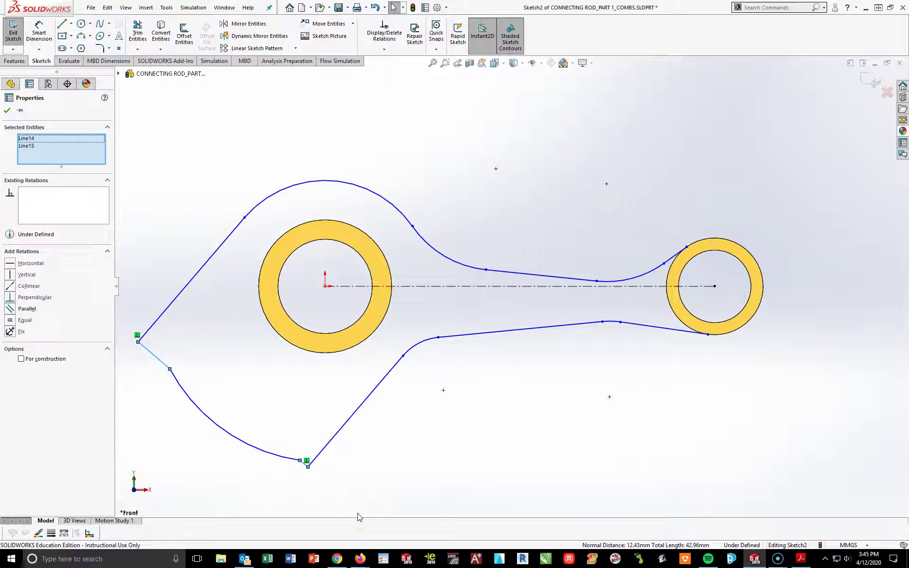
pyautogui.click(10, 296)
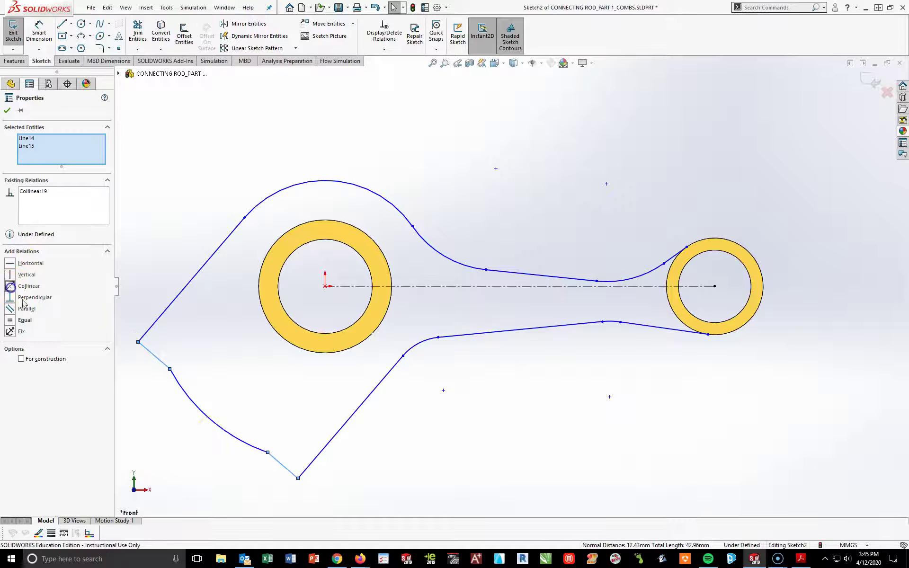
pyautogui.click(417, 470)
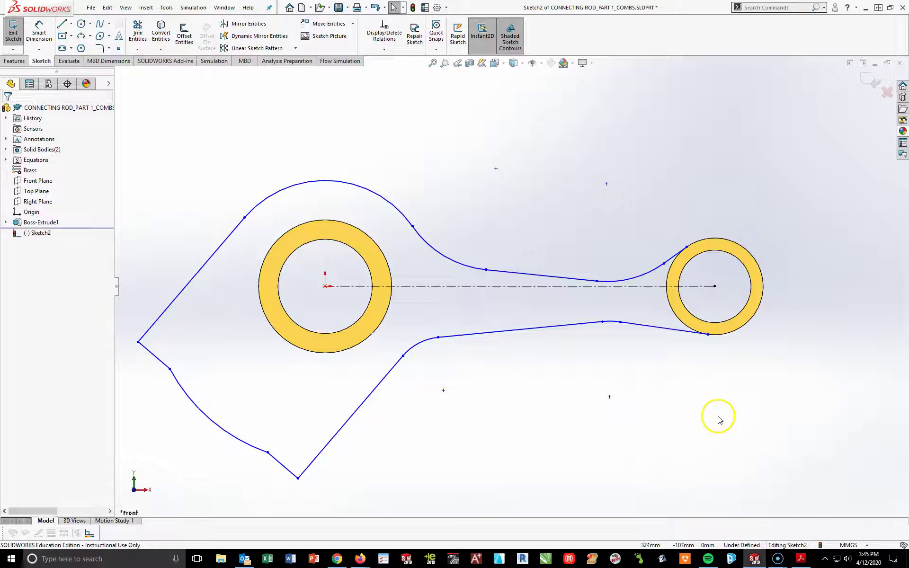
# Dimension the top arc radius to 73 and the lower-left arc radius to 68
pyautogui.click(39, 32)
pyautogui.click(354, 169)
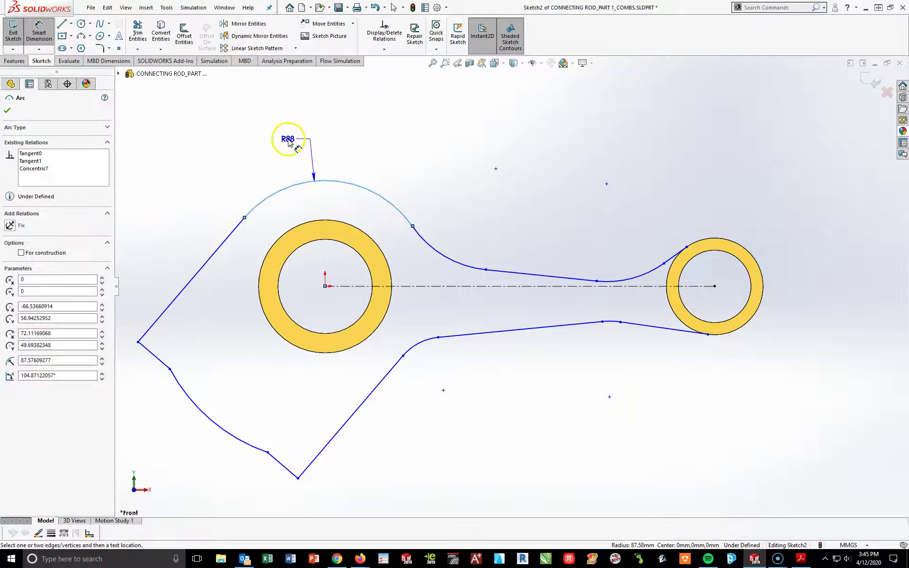
pyautogui.click(289, 141)
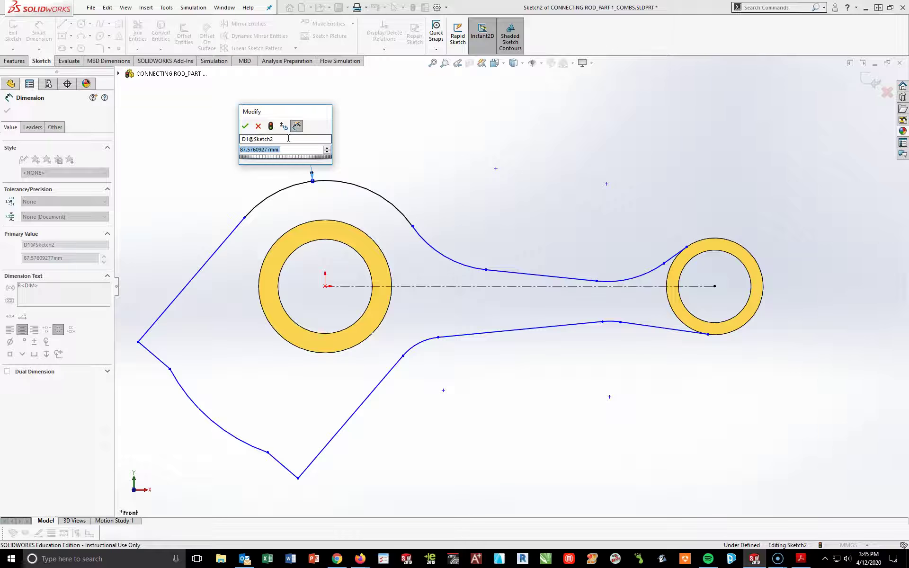
pyautogui.write('73')
pyautogui.press('Return')
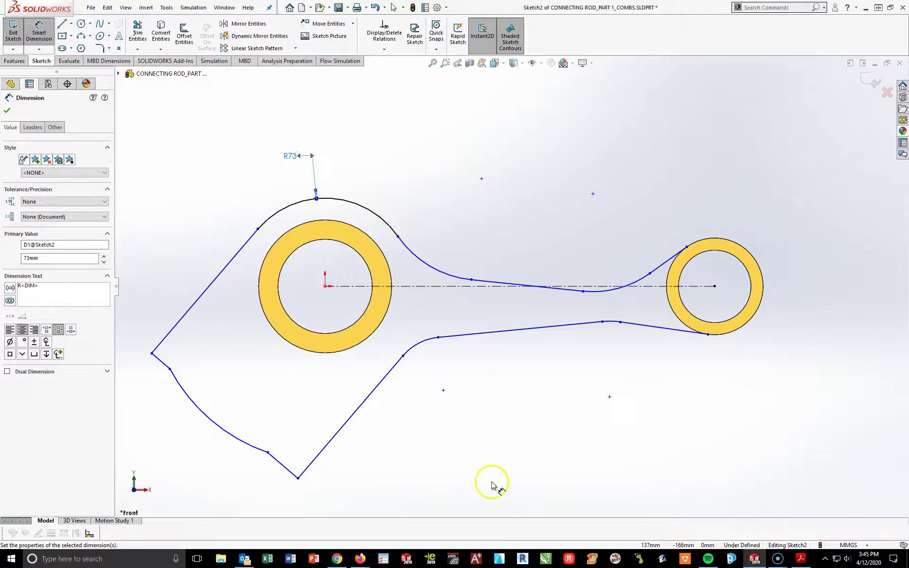
pyautogui.click(492, 453)
pyautogui.click(232, 434)
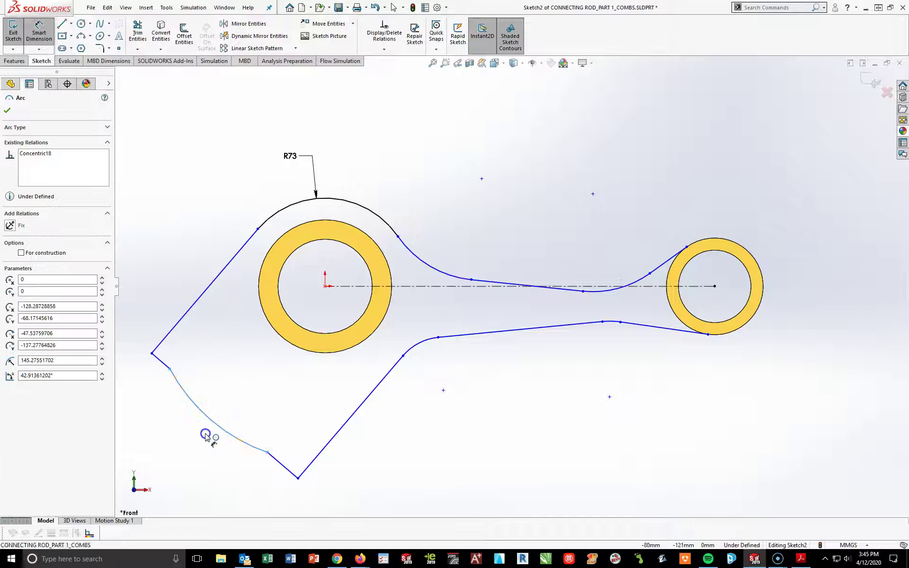
pyautogui.click(173, 438)
pyautogui.write('68')
pyautogui.press('Return')
pyautogui.click(331, 465)
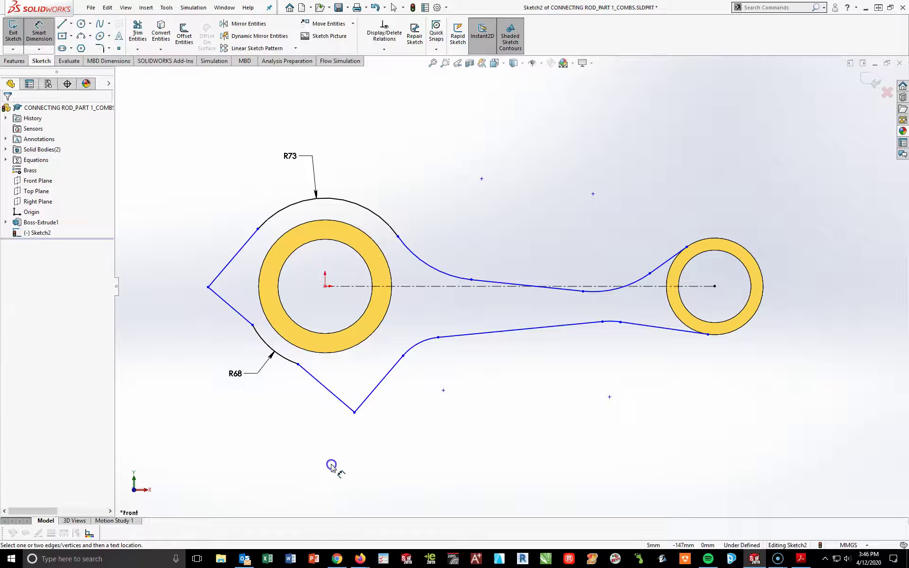
# Dimension the distance between the upper-left and lower diagonal lines as 144
pyautogui.click(231, 263)
pyautogui.click(381, 384)
pyautogui.click(231, 410)
pyautogui.write('144')
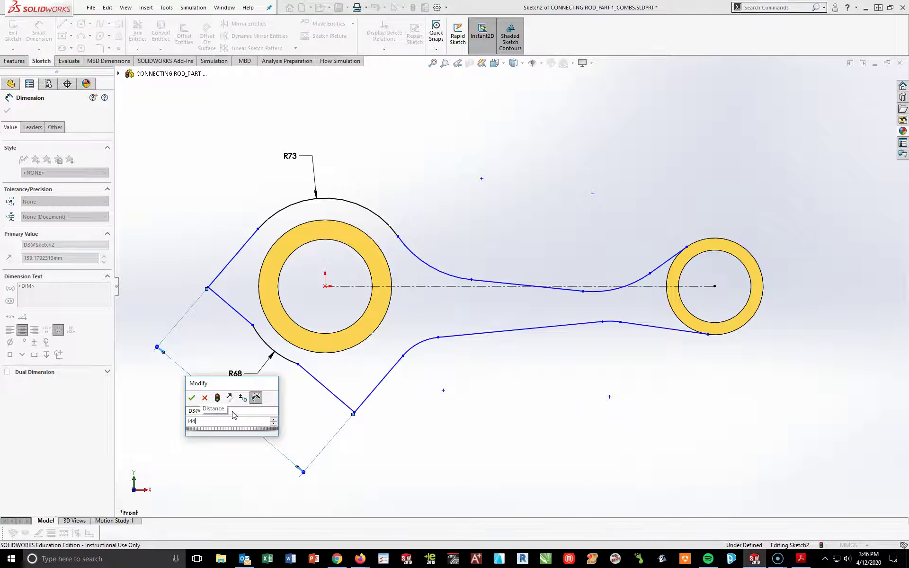
pyautogui.press('Return')
pyautogui.click(519, 454)
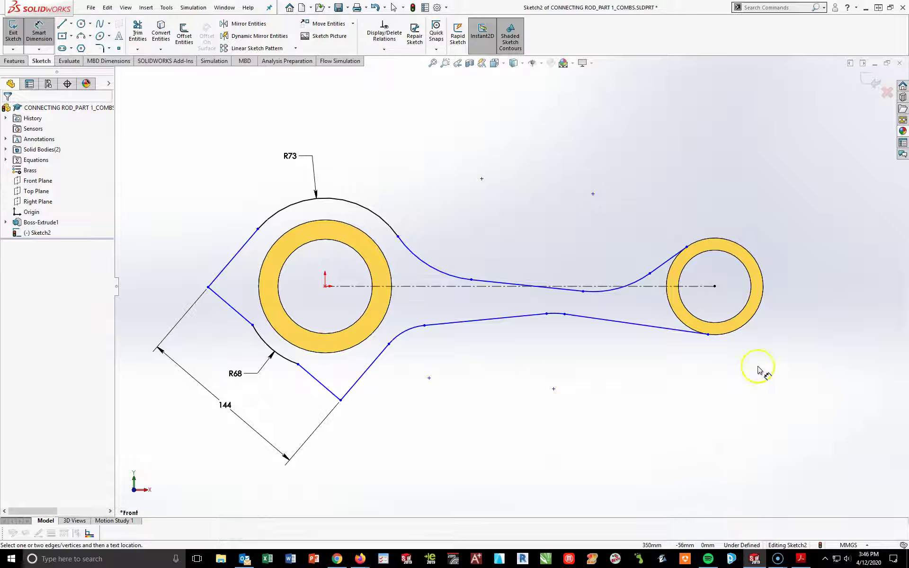
# Give the fillet arc by the small end a 30 mm radius and slant the upper edge
pyautogui.click(640, 278)
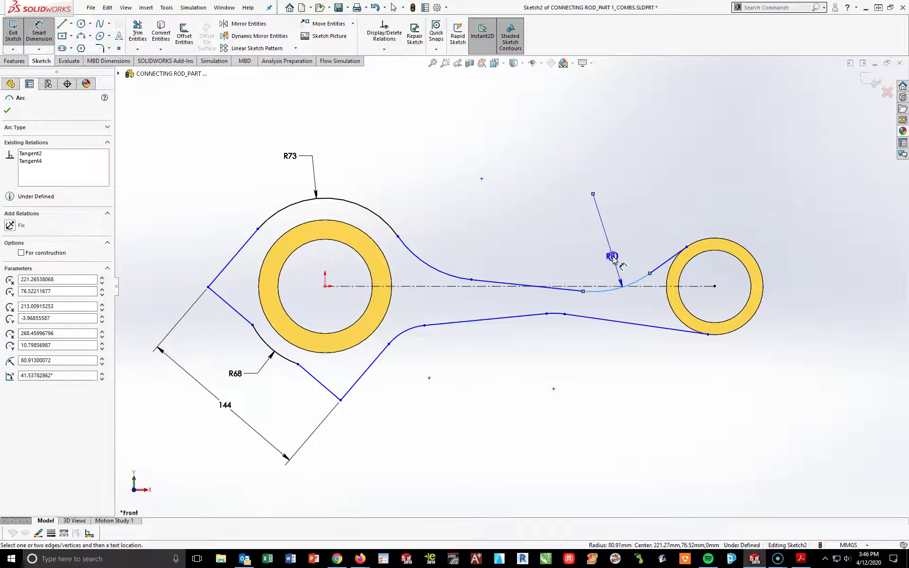
pyautogui.click(612, 258)
pyautogui.write('30')
pyautogui.press('Return')
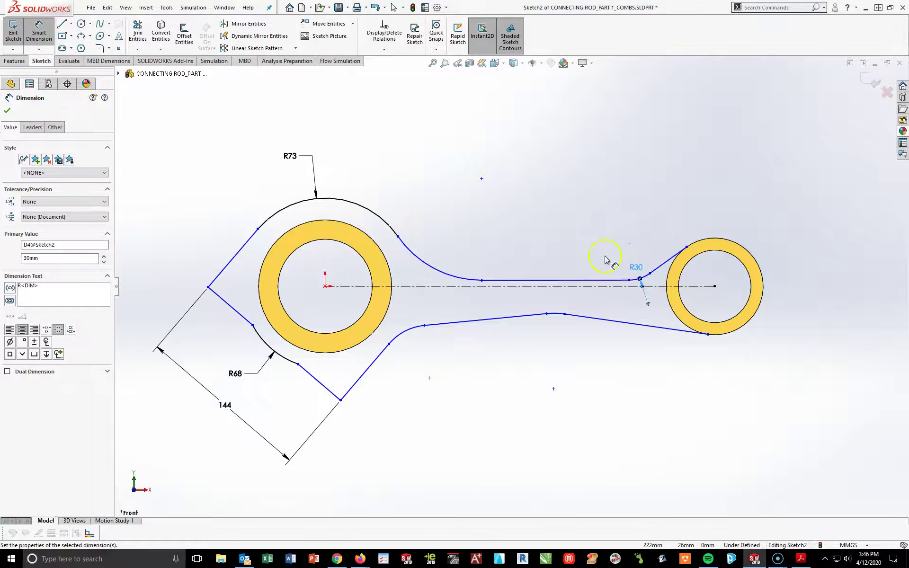
pyautogui.press('Escape')
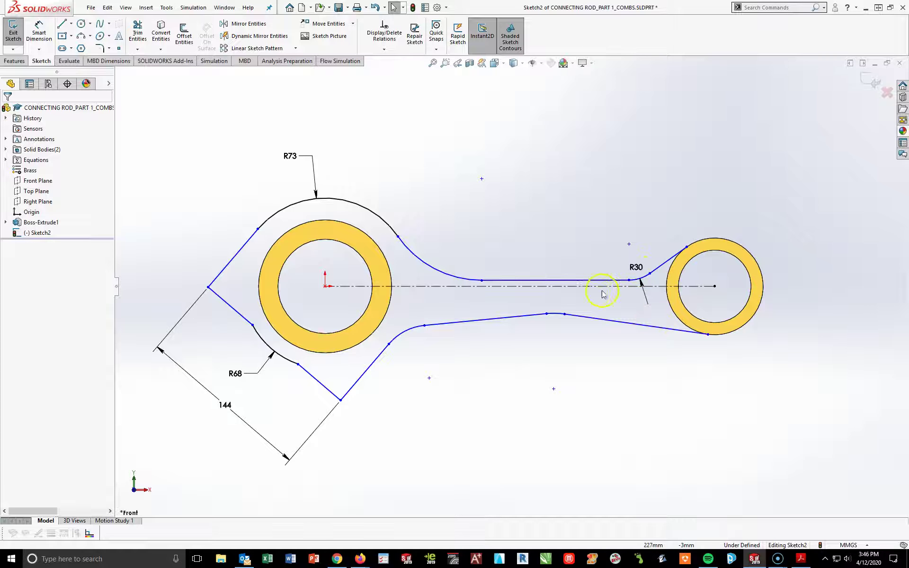
pyautogui.moveTo(481, 281); pyautogui.dragTo(450, 259)
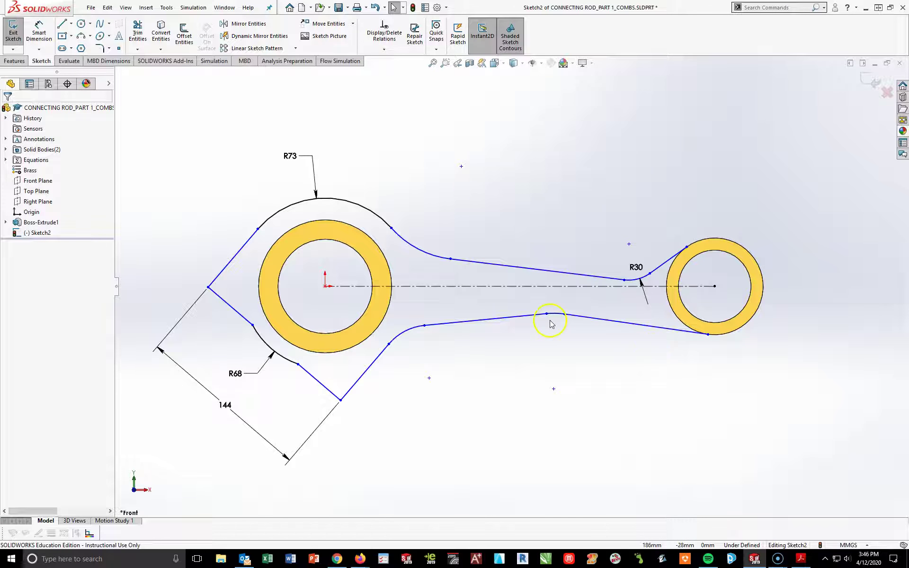
# Make the four rod fillet arcs equal in radius
pyautogui.click(421, 256)
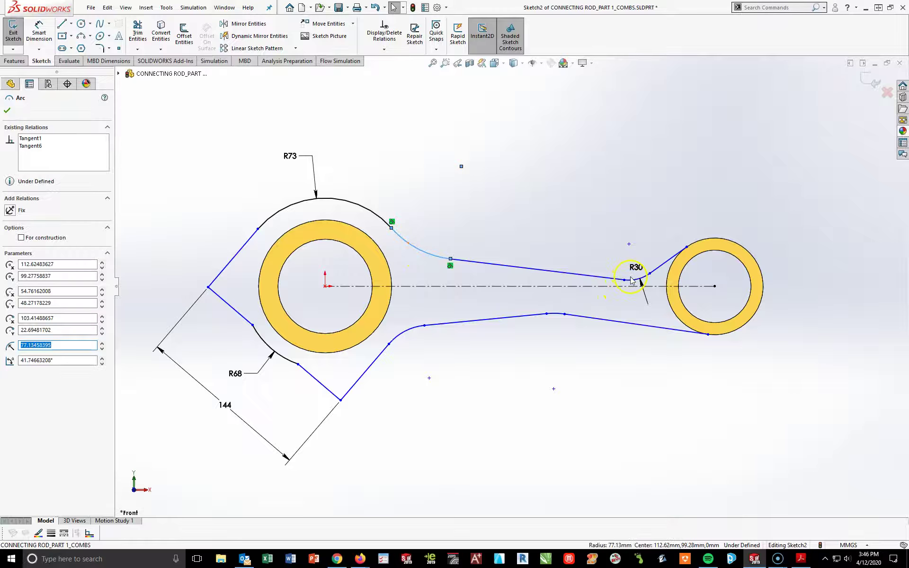
pyautogui.keyDown('ctrl'); pyautogui.click(632, 280); pyautogui.keyUp('ctrl')
pyautogui.keyDown('ctrl'); pyautogui.click(558, 316); pyautogui.keyUp('ctrl')
pyautogui.keyDown('ctrl'); pyautogui.click(405, 332); pyautogui.keyUp('ctrl')
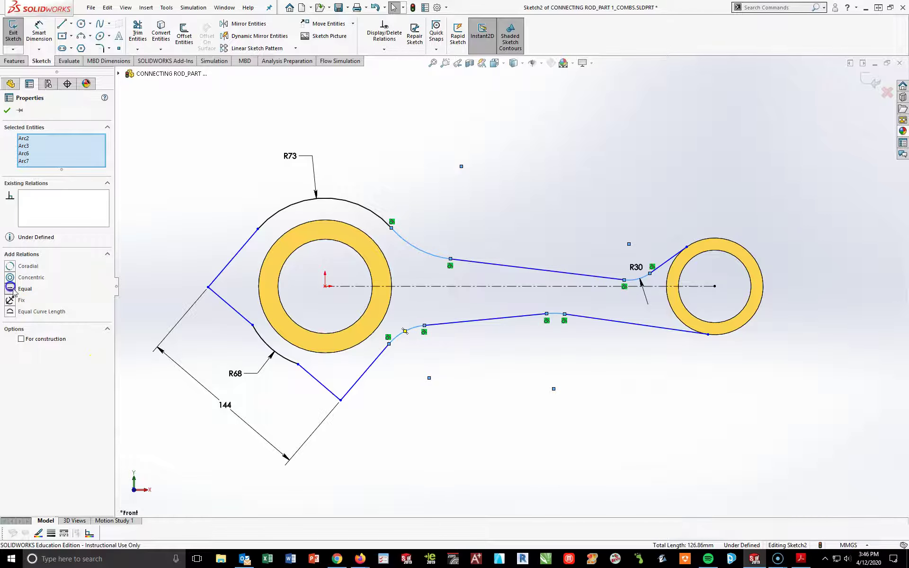
pyautogui.click(10, 288)
pyautogui.press('Escape')
pyautogui.click(571, 365)
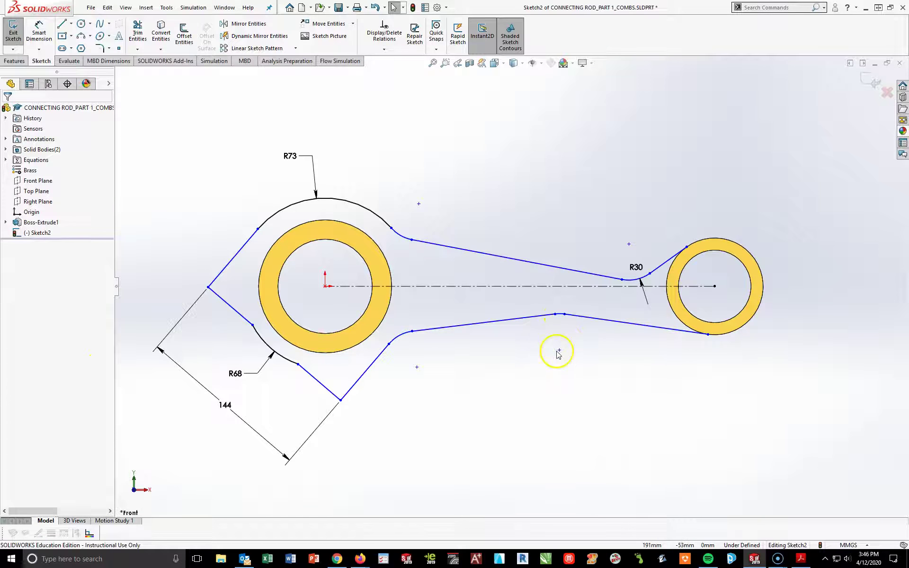
# Align the upper and lower edge bend points vertically in two pairs
pyautogui.click(559, 350)
pyautogui.click(647, 283)
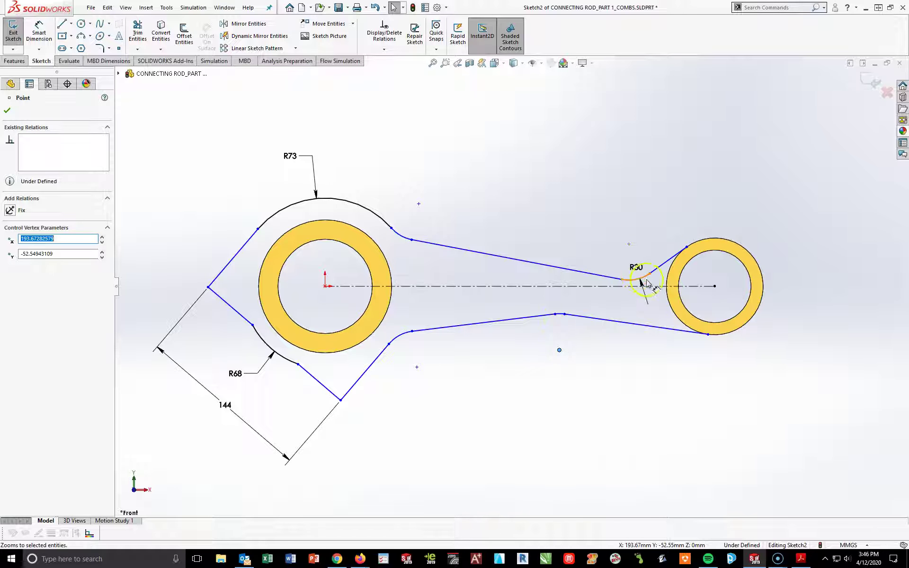
pyautogui.keyDown('ctrl'); pyautogui.click(628, 246); pyautogui.keyUp('ctrl')
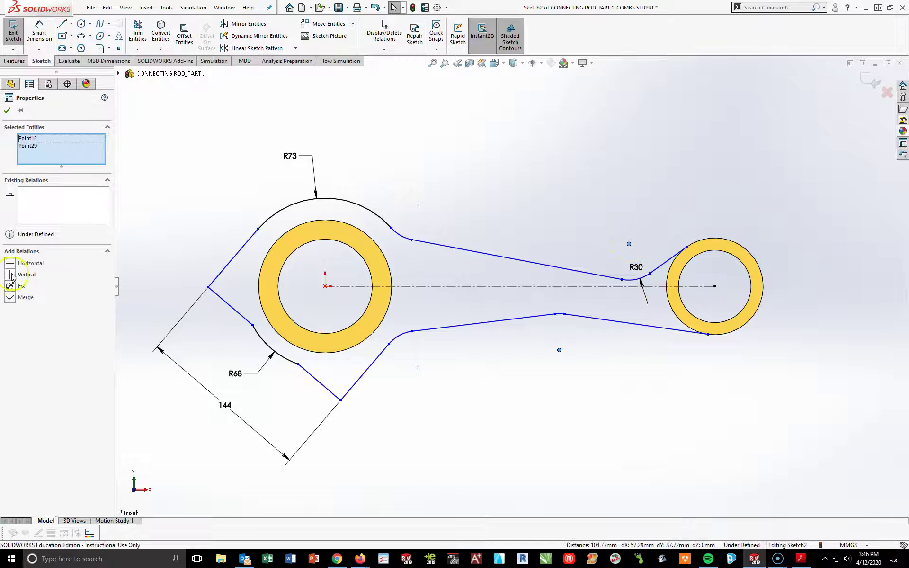
pyautogui.click(12, 276)
pyautogui.click(617, 433)
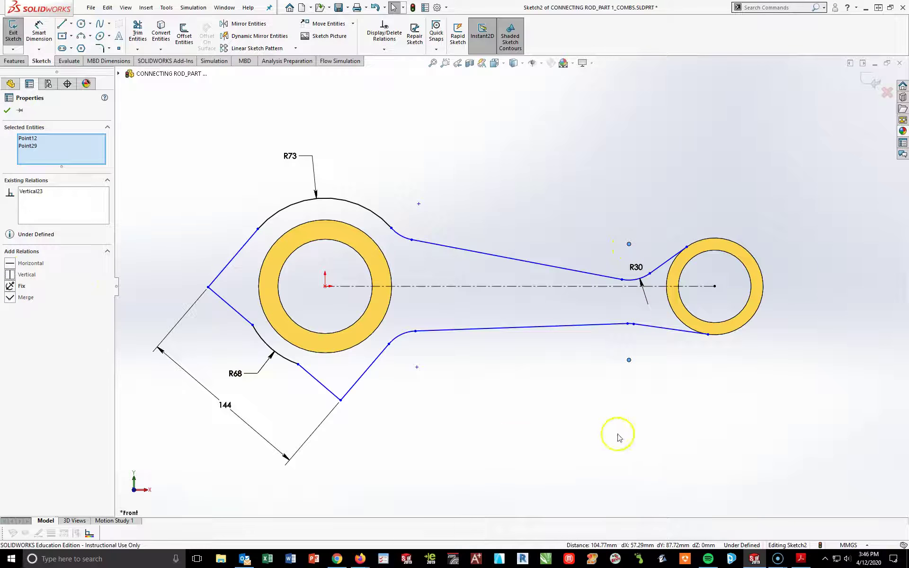
pyautogui.click(417, 367)
pyautogui.keyDown('ctrl'); pyautogui.click(419, 204); pyautogui.keyUp('ctrl')
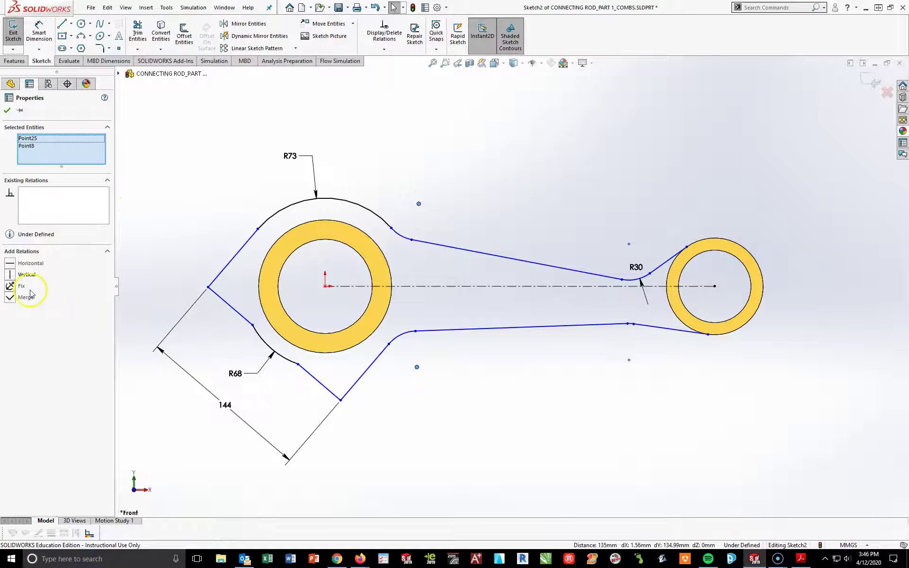
pyautogui.click(8, 276)
pyautogui.click(654, 489)
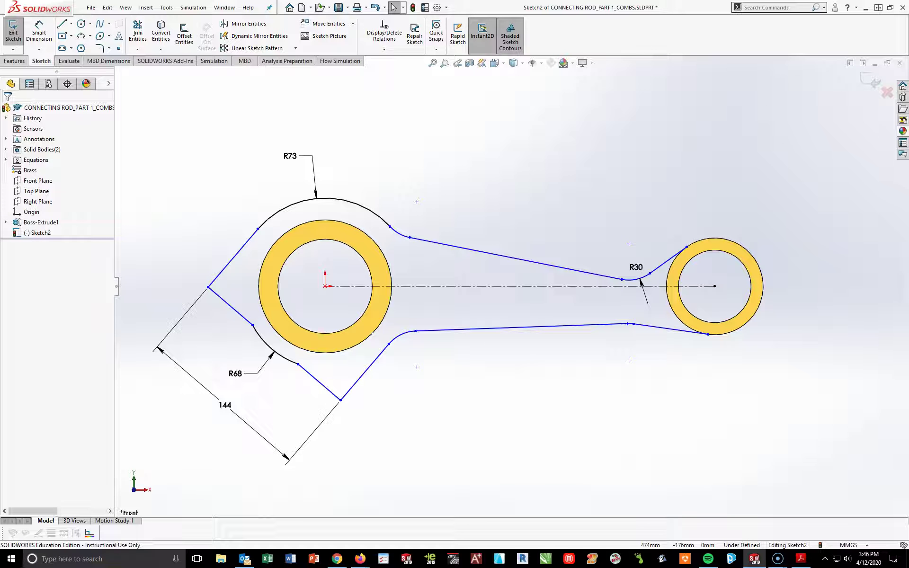
pyautogui.click(38, 32)
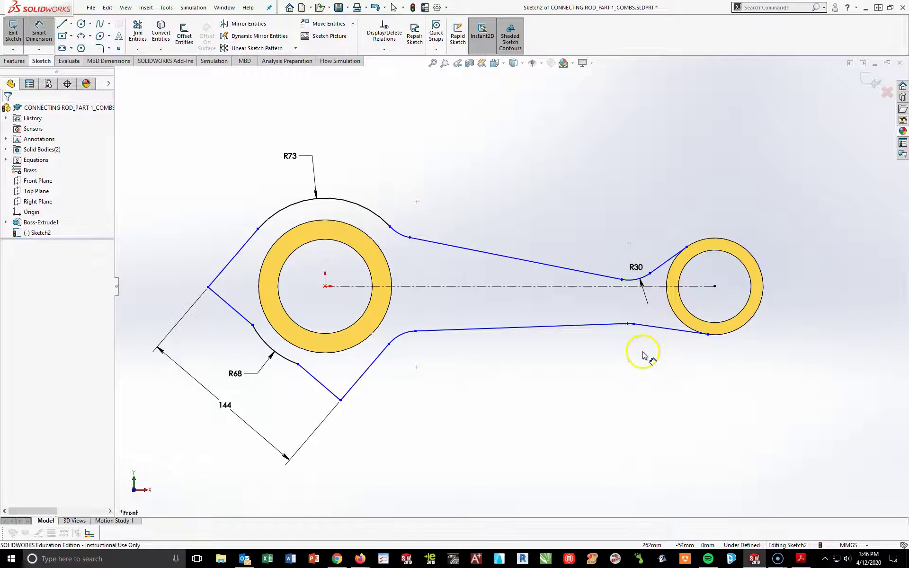
# Dimension the lower bend points 60 mm from the small ring centre and 180 mm apart
pyautogui.click(629, 361)
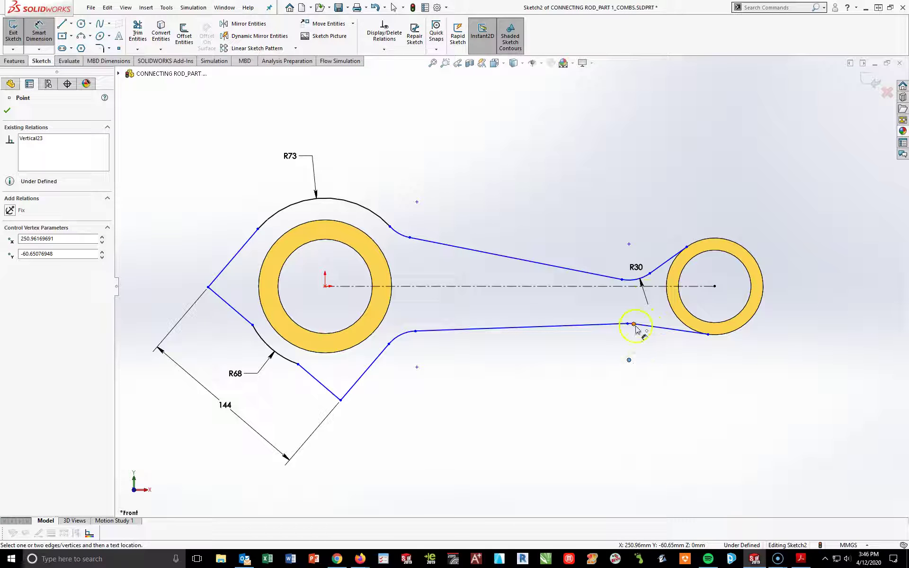
pyautogui.click(714, 286)
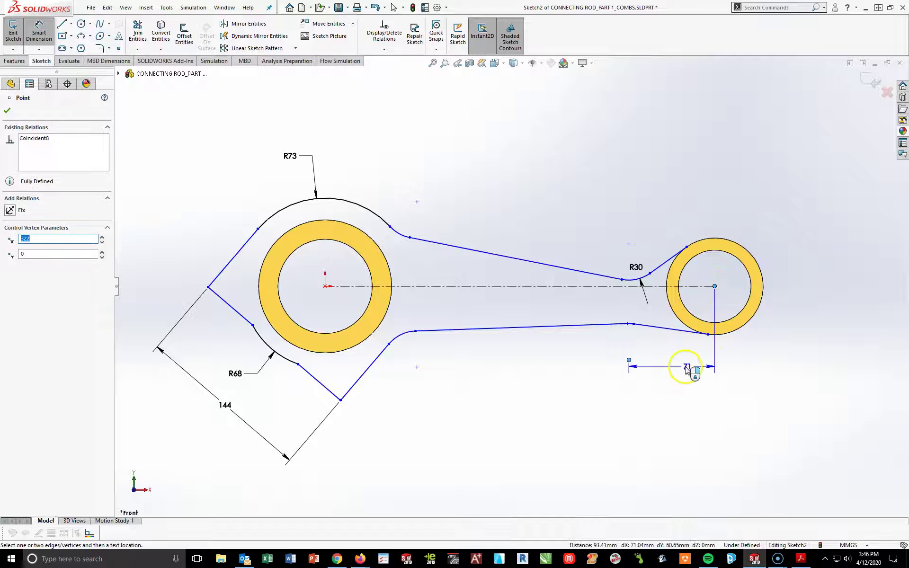
pyautogui.click(673, 380)
pyautogui.write('60')
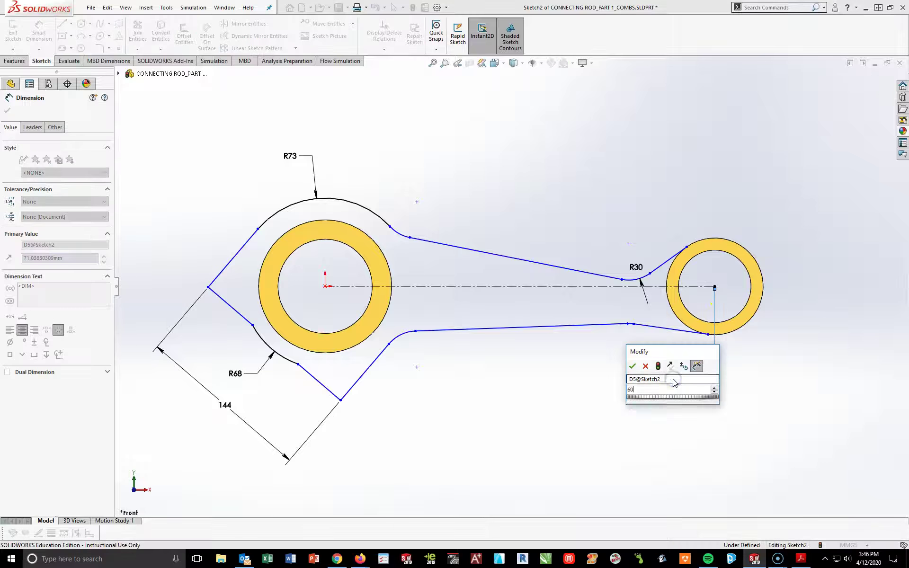
pyautogui.press('Return')
pyautogui.click(689, 446)
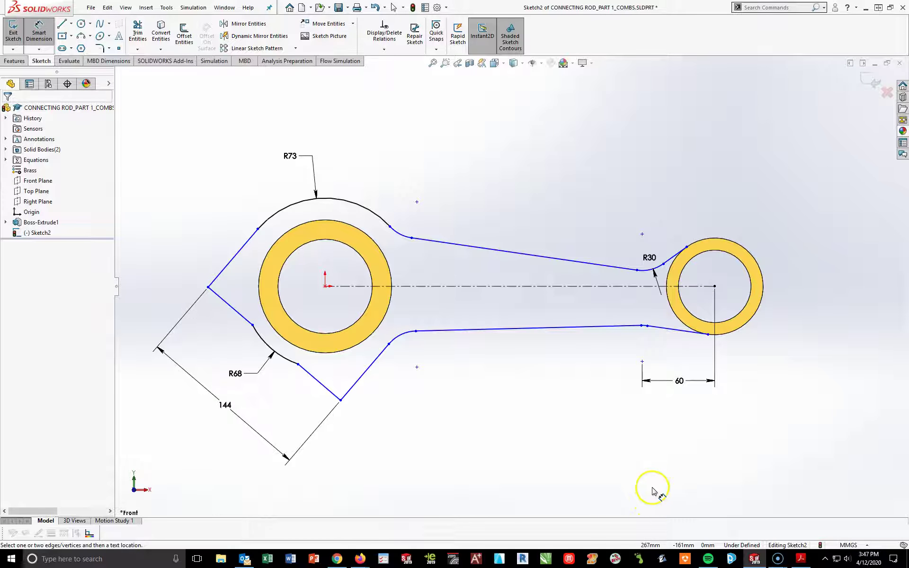
pyautogui.click(642, 361)
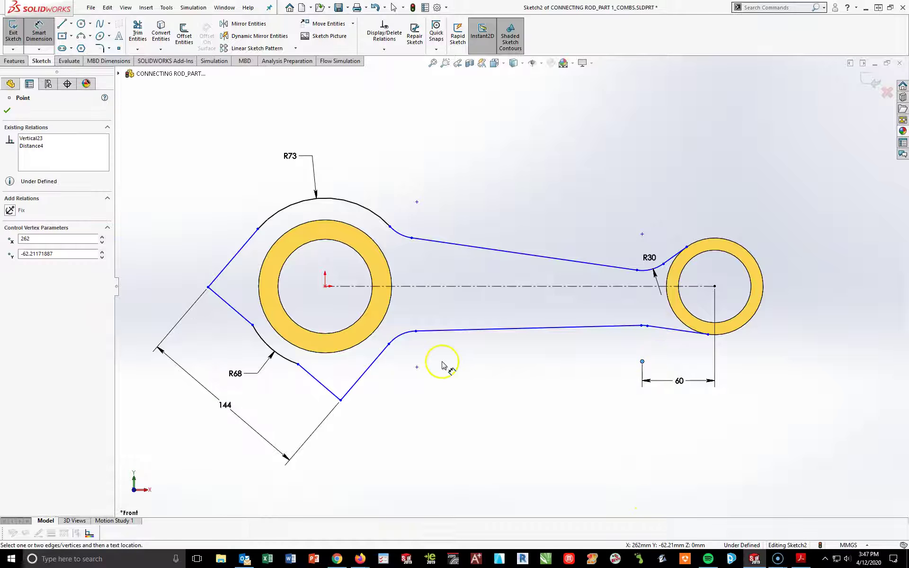
pyautogui.click(416, 367)
pyautogui.click(543, 385)
pyautogui.write('180')
pyautogui.press('Return')
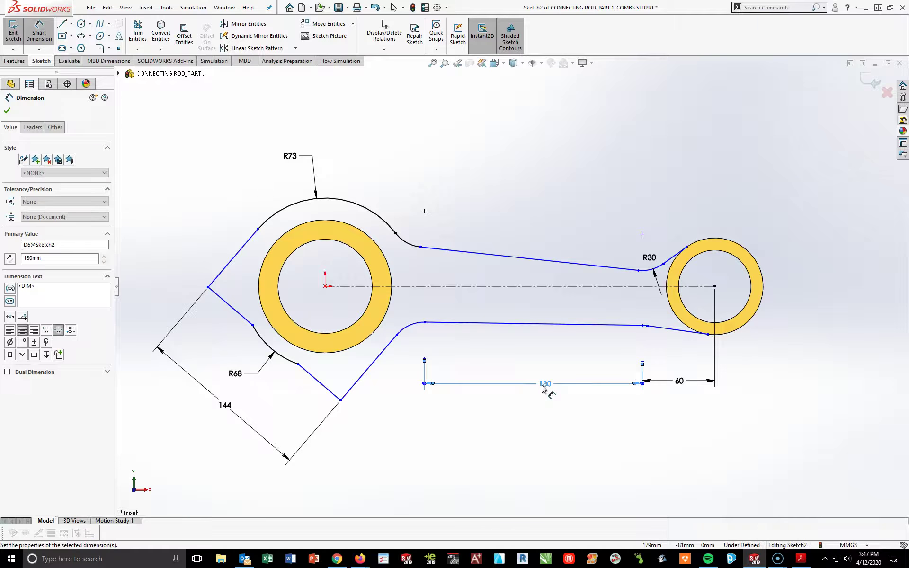
pyautogui.click(596, 439)
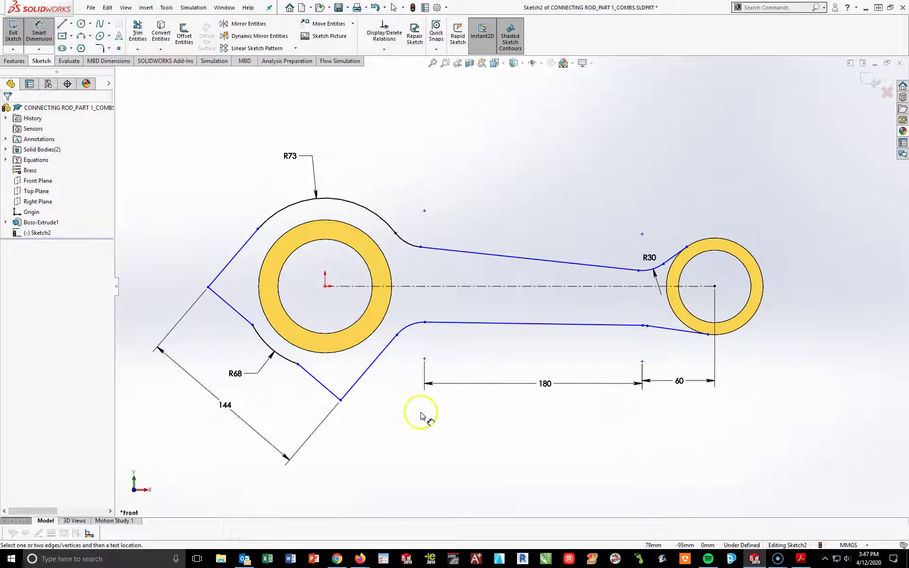
# Add an 82 mm horizontal dimension at the big end and line up all three dimensions
pyautogui.click(298, 364)
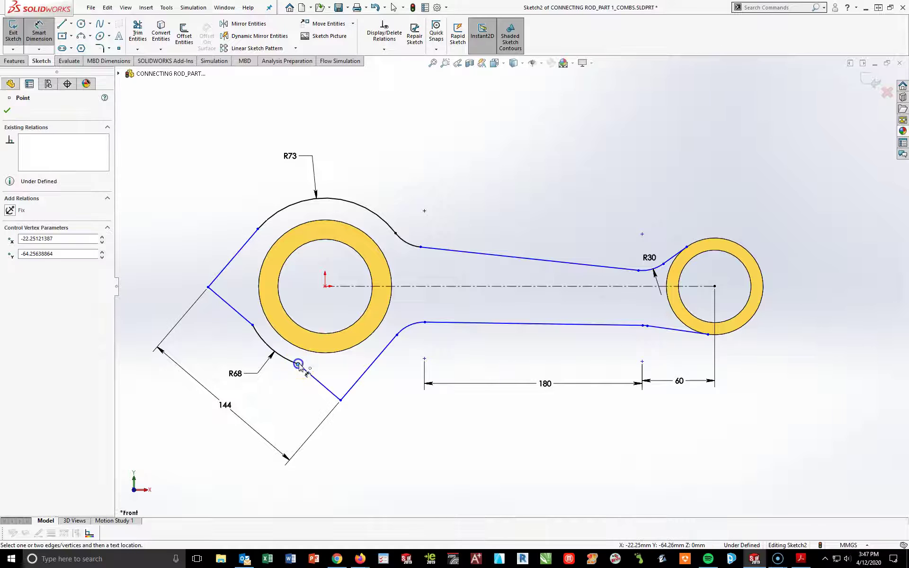
pyautogui.click(424, 358)
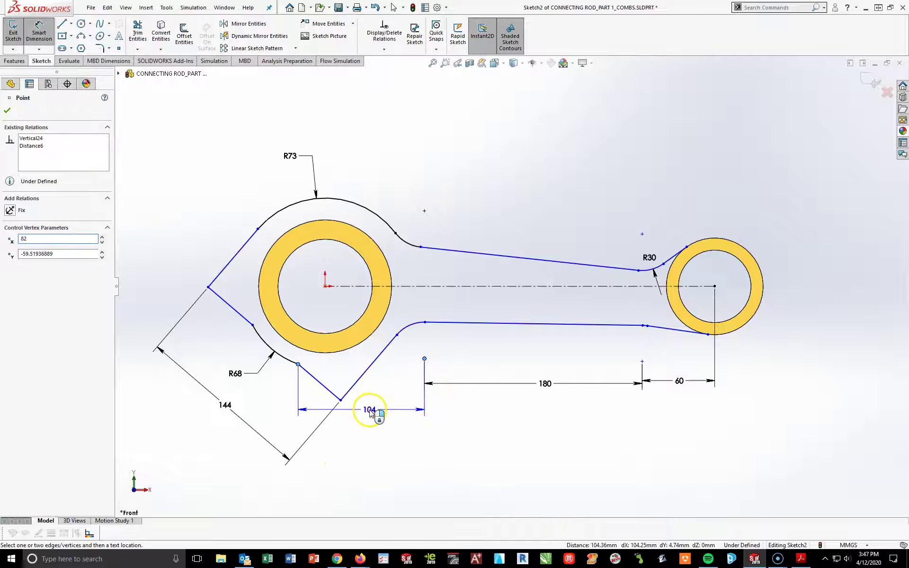
pyautogui.click(368, 412)
pyautogui.write('82')
pyautogui.press('Return')
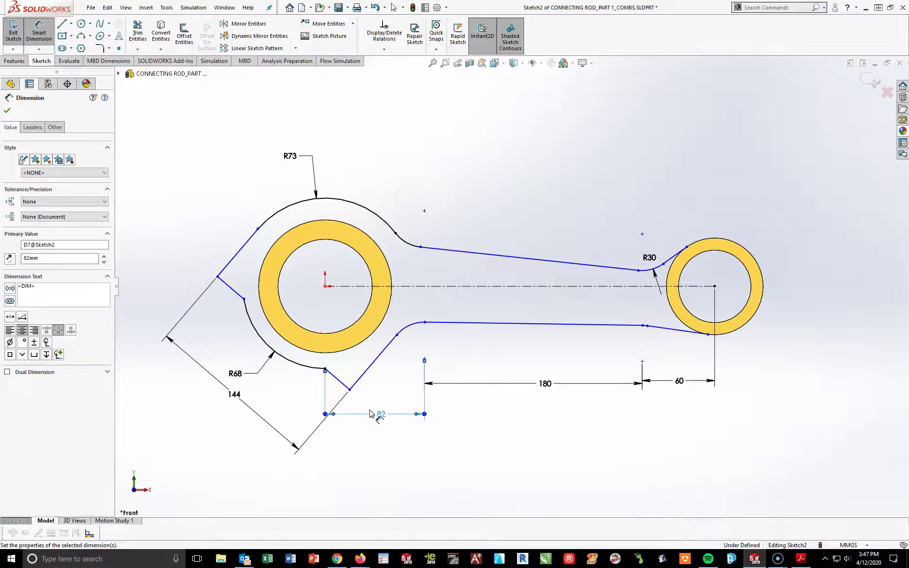
pyautogui.moveTo(544, 384); pyautogui.dragTo(542, 419)
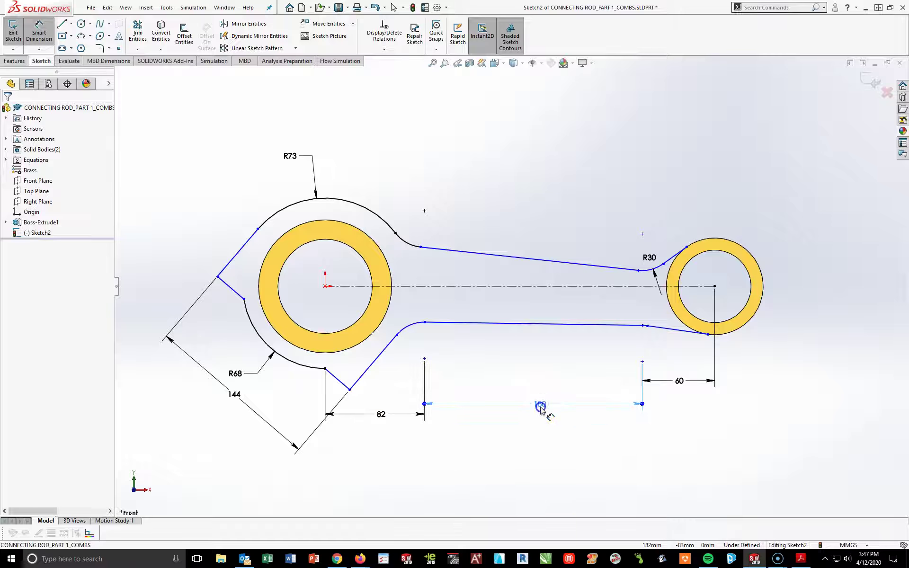
pyautogui.moveTo(679, 382); pyautogui.dragTo(681, 417)
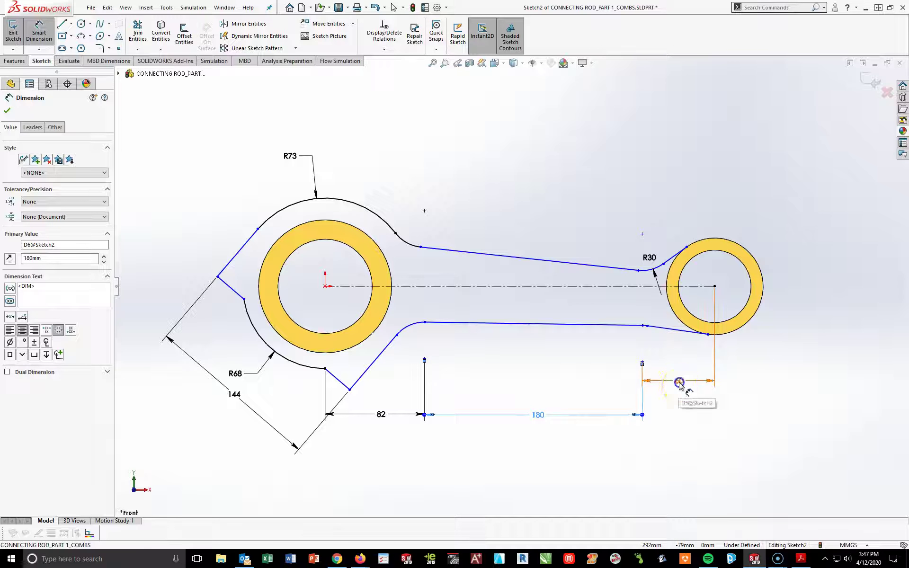
pyautogui.click(583, 445)
pyautogui.click(631, 467)
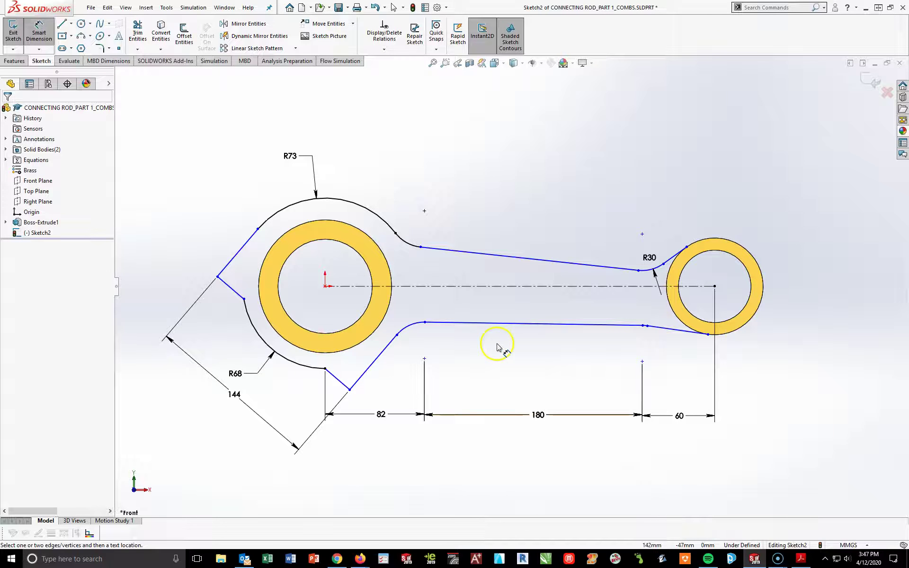
# Dimension the centreline-to-lower-left-edge angle as 135°, linked to global variable C
pyautogui.scroll(-2, 473, 343)
pyautogui.click(432, 261)
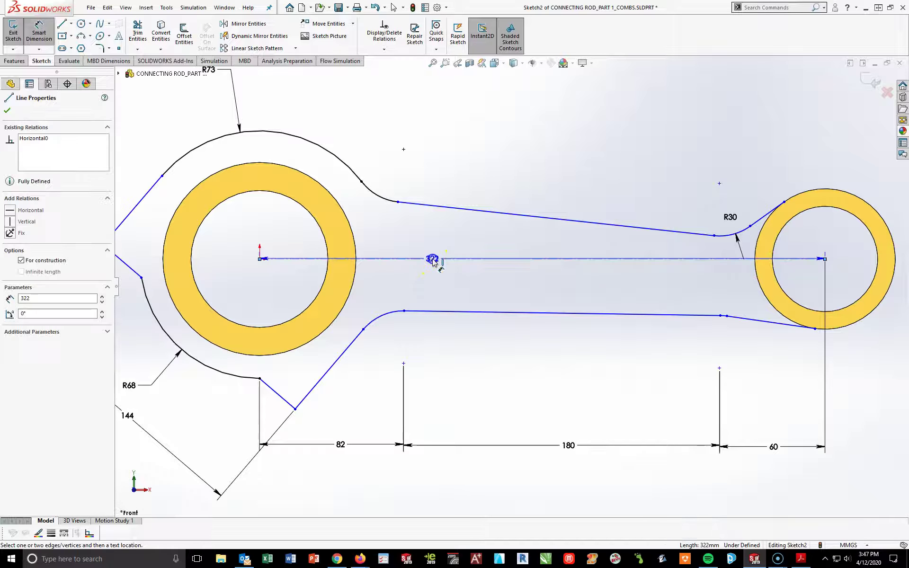
pyautogui.click(349, 349)
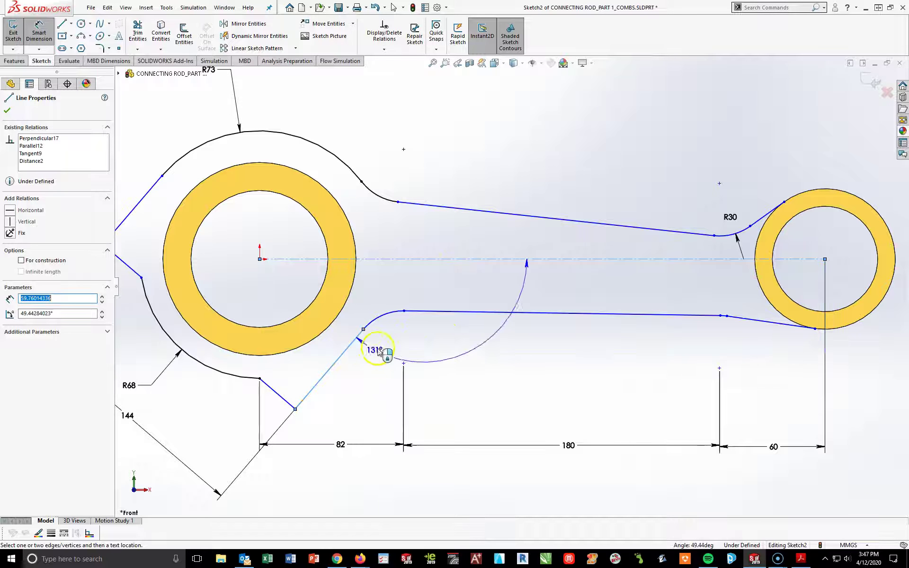
pyautogui.click(446, 346)
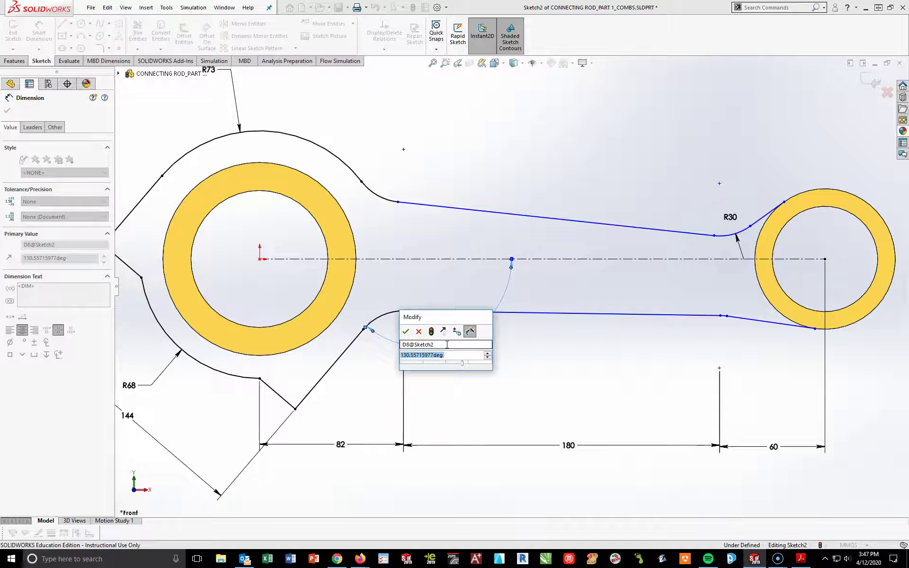
pyautogui.write('=')
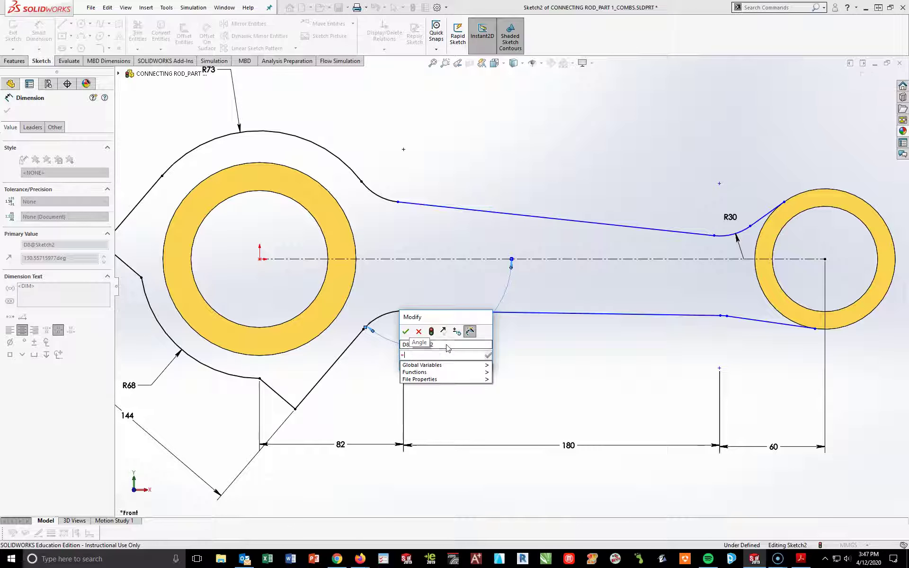
pyautogui.click(412, 366)
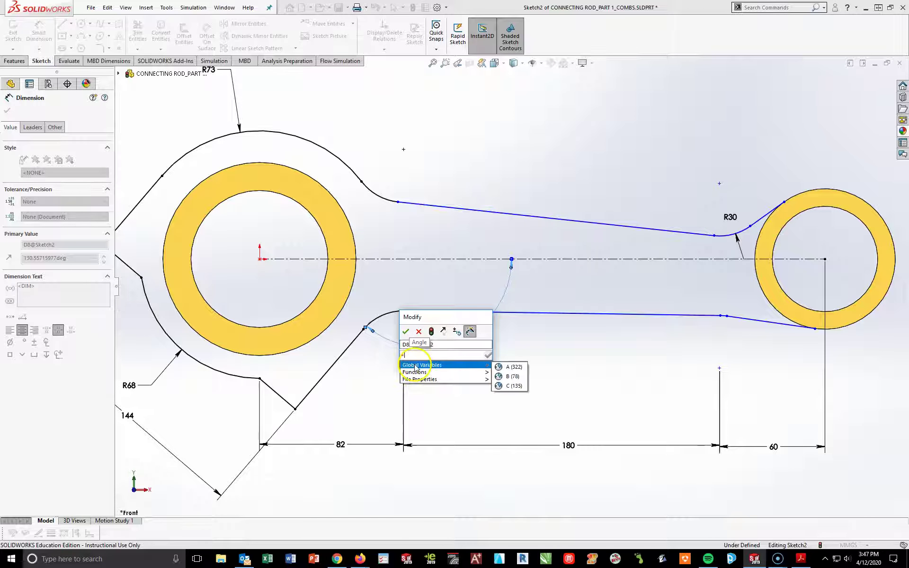
pyautogui.click(512, 385)
pyautogui.click(405, 332)
pyautogui.click(496, 392)
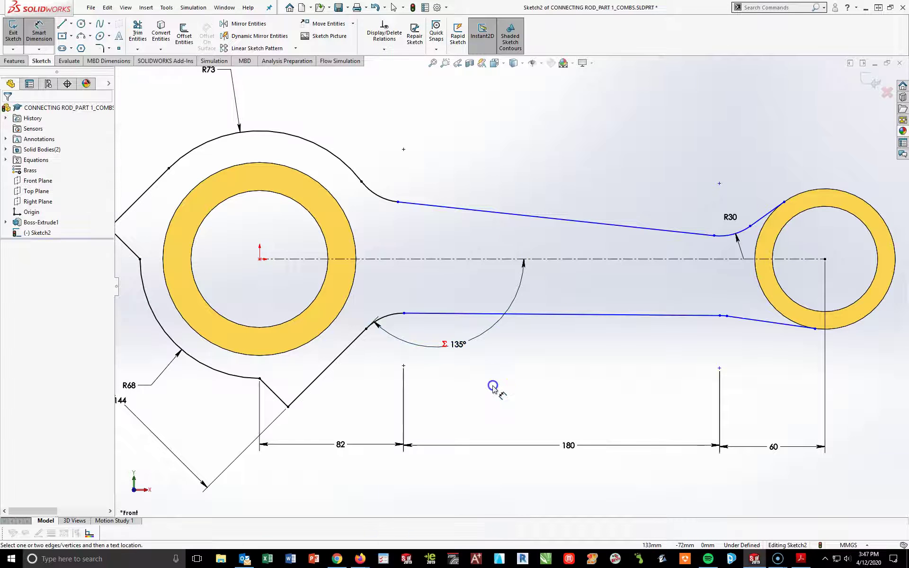
pyautogui.press('f')
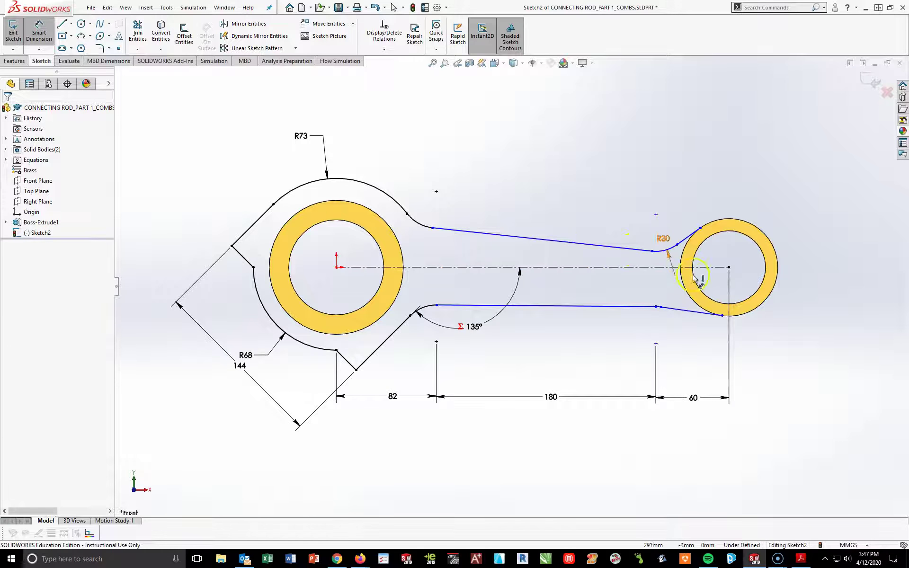
# Dimension the upper rod edge at 4.5° to the centerline, shown to one decimal place
pyautogui.scroll(-2, 585, 308)
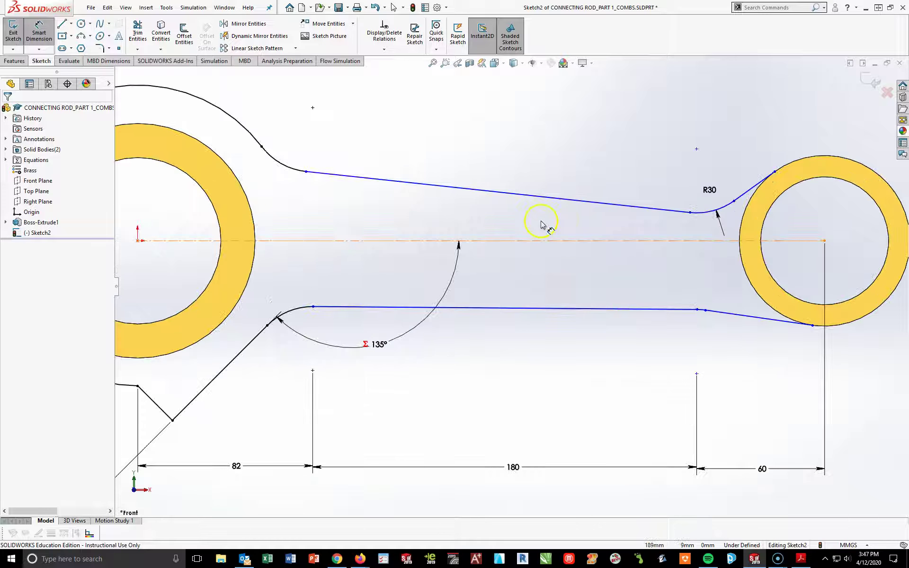
pyautogui.click(586, 202)
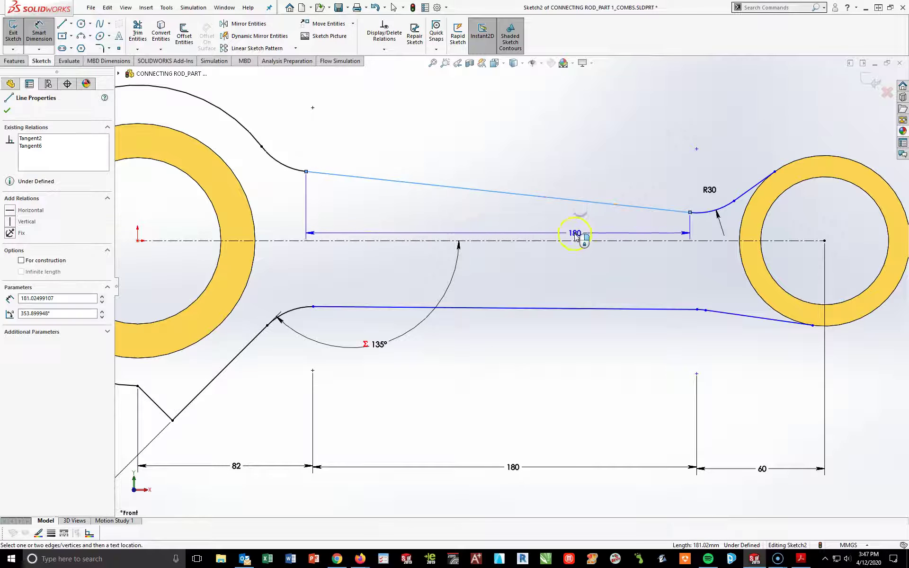
pyautogui.click(573, 241)
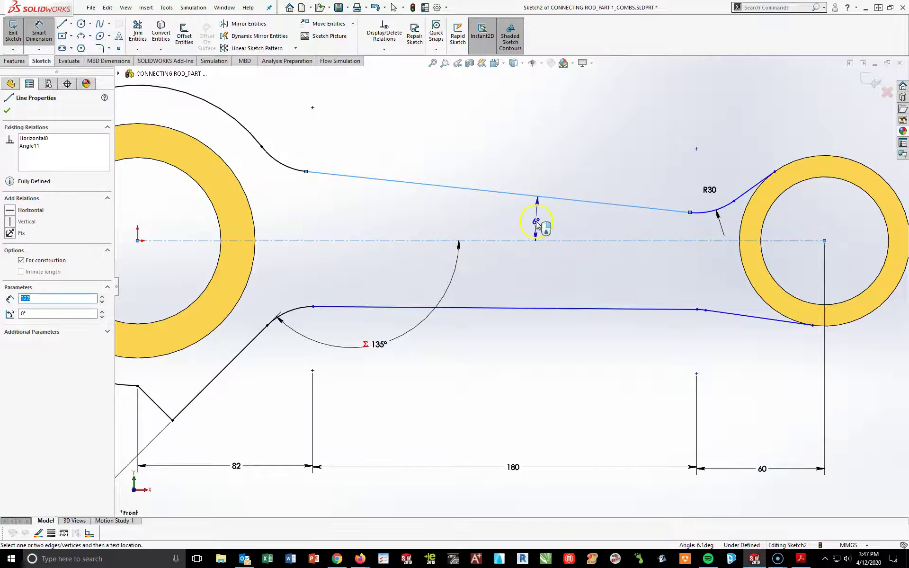
pyautogui.click(535, 218)
pyautogui.write('4')
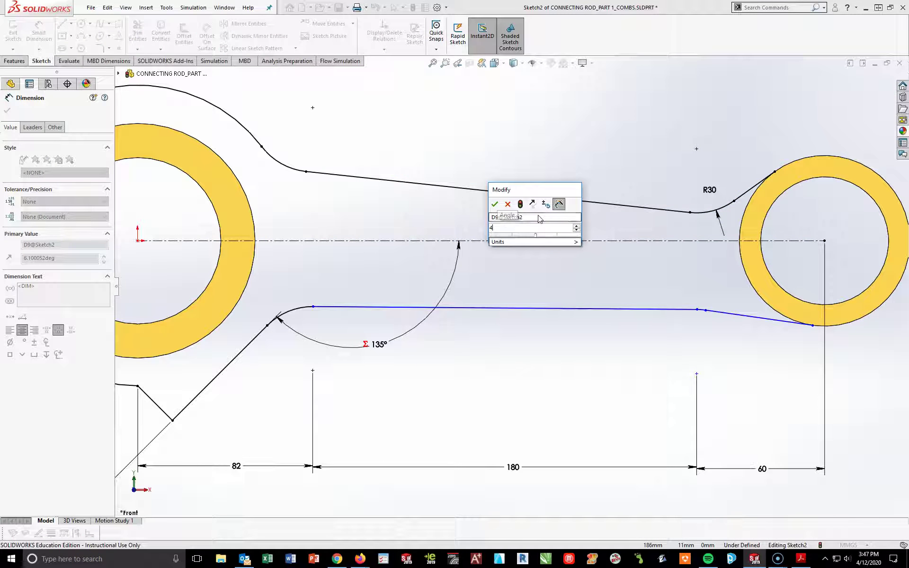
pyautogui.write('.5')
pyautogui.press('Return')
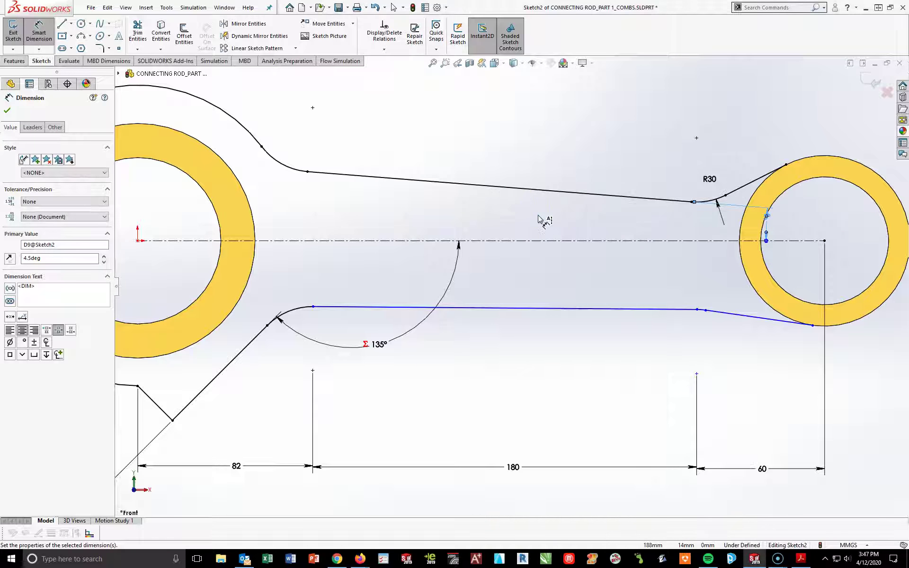
pyautogui.moveTo(768, 231); pyautogui.dragTo(595, 174)
pyautogui.click(64, 217)
pyautogui.click(47, 230)
pyautogui.click(497, 366)
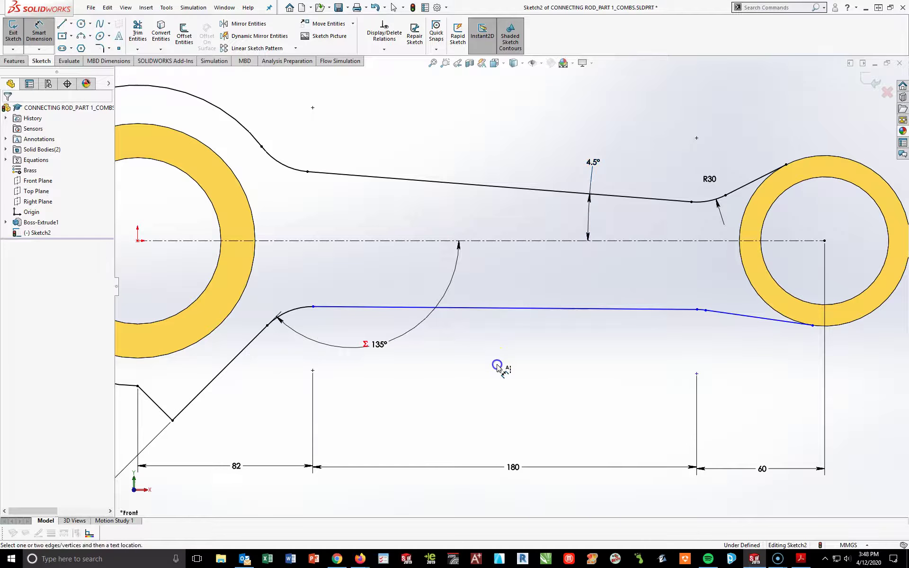
# Discard a trial distance dimension and drag the lower edge's right end up so it slopes
pyautogui.click(522, 246)
pyautogui.click(539, 308)
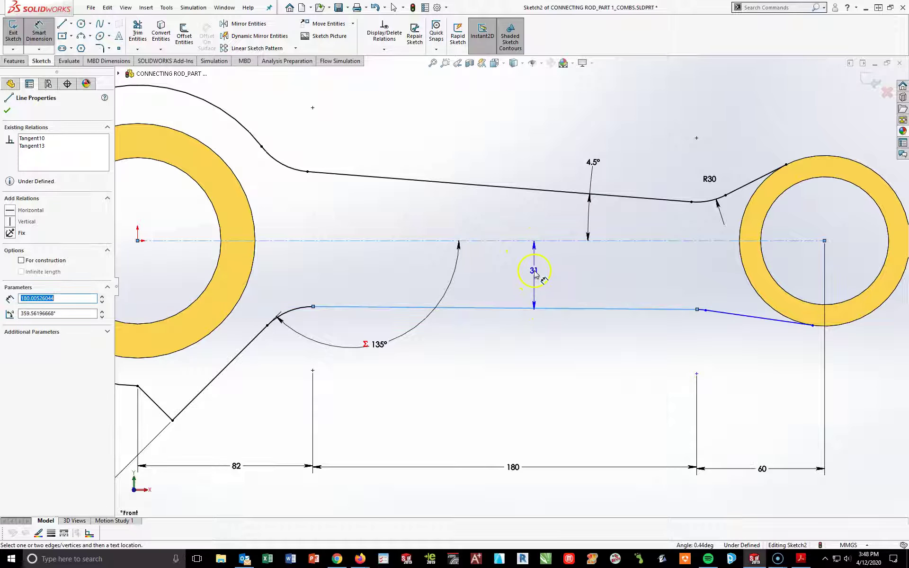
pyautogui.click(535, 275)
pyautogui.click(514, 297)
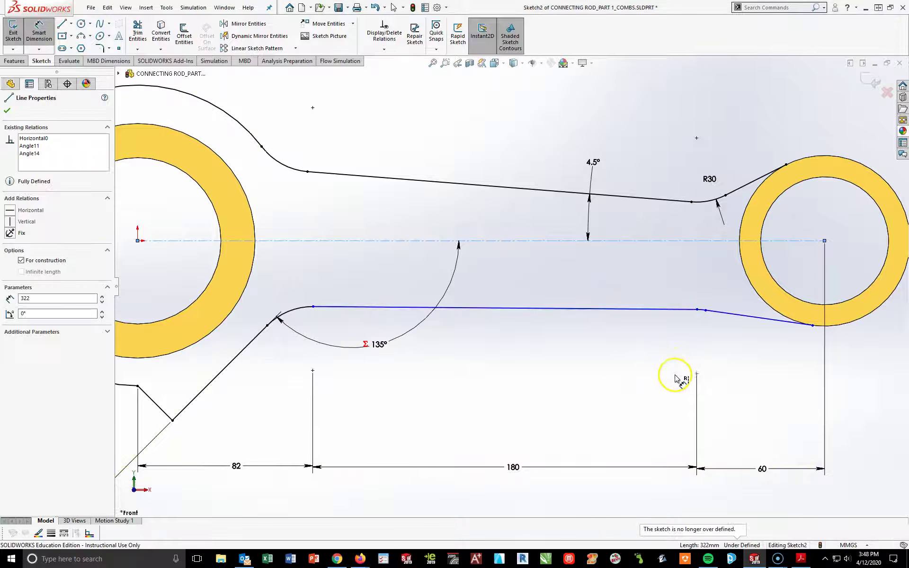
pyautogui.click(697, 309)
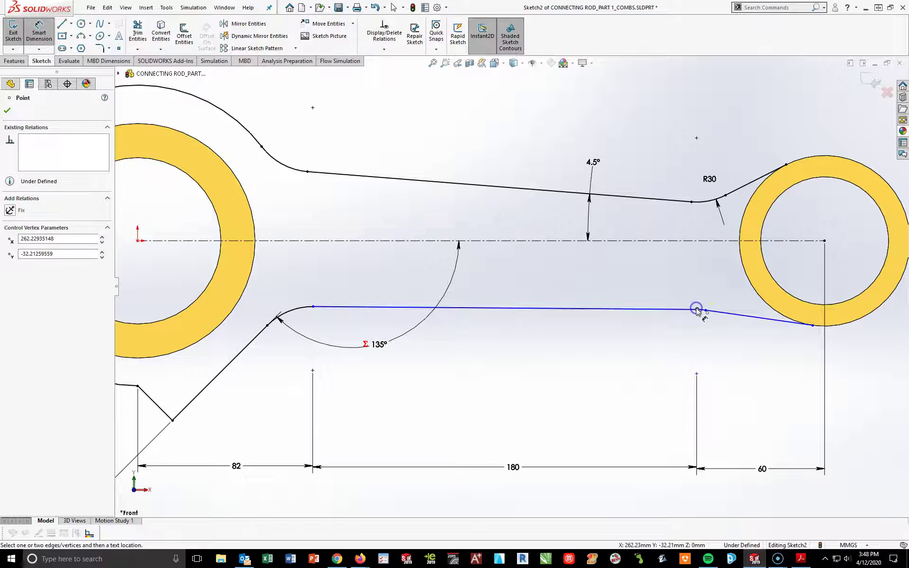
pyautogui.press('Escape')
pyautogui.moveTo(697, 310); pyautogui.dragTo(648, 289)
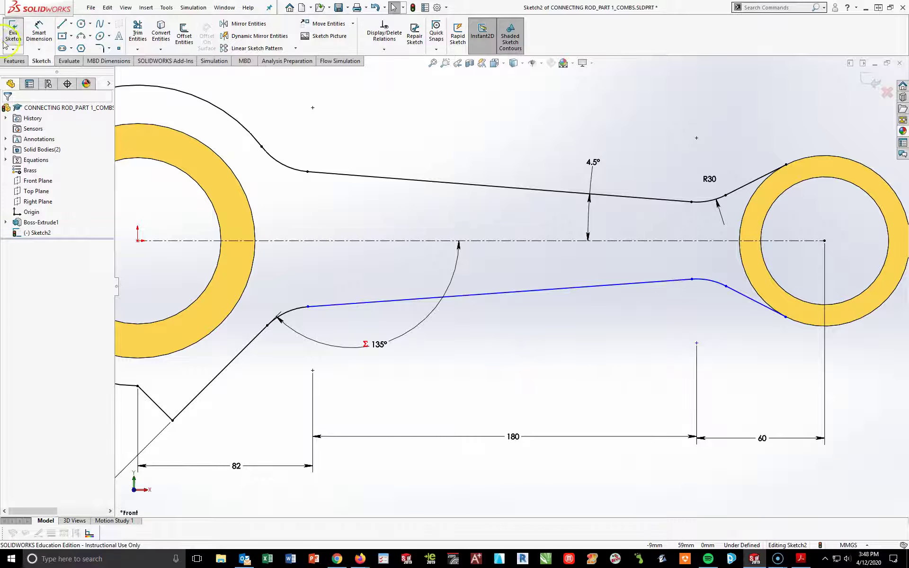
# Dimension the lower rod edge at 4.5° to the centerline, one decimal, placed below the rod
pyautogui.click(39, 33)
pyautogui.click(602, 292)
pyautogui.click(544, 240)
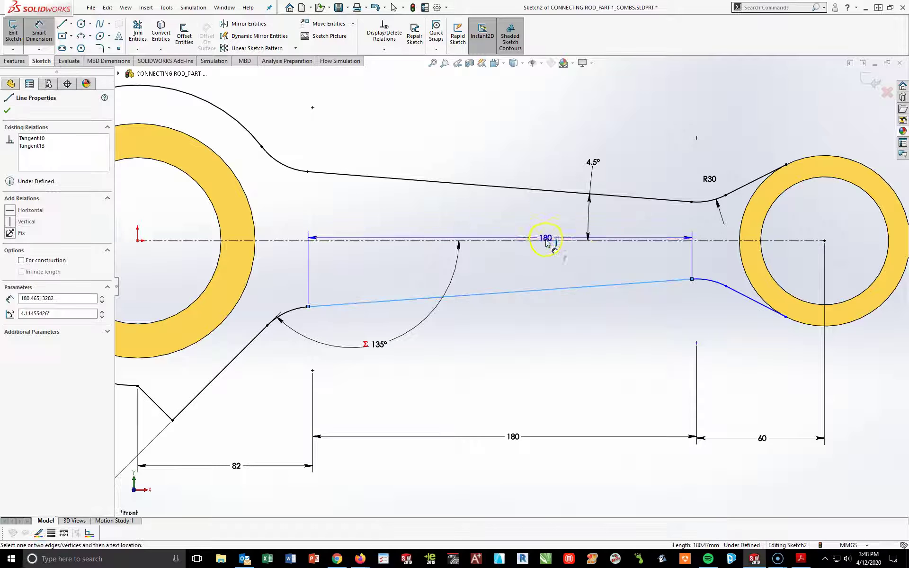
pyautogui.click(541, 268)
pyautogui.write('4.5')
pyautogui.press('Return')
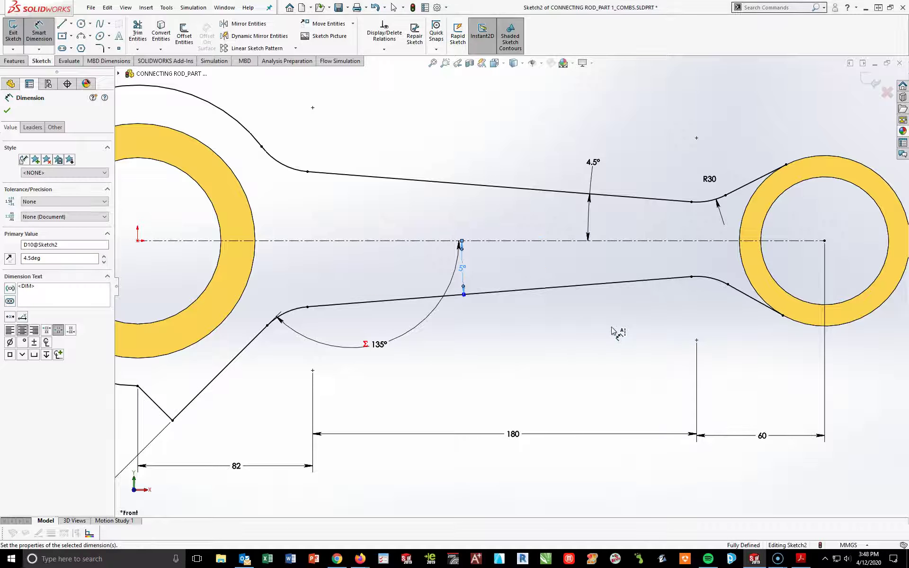
pyautogui.click(64, 217)
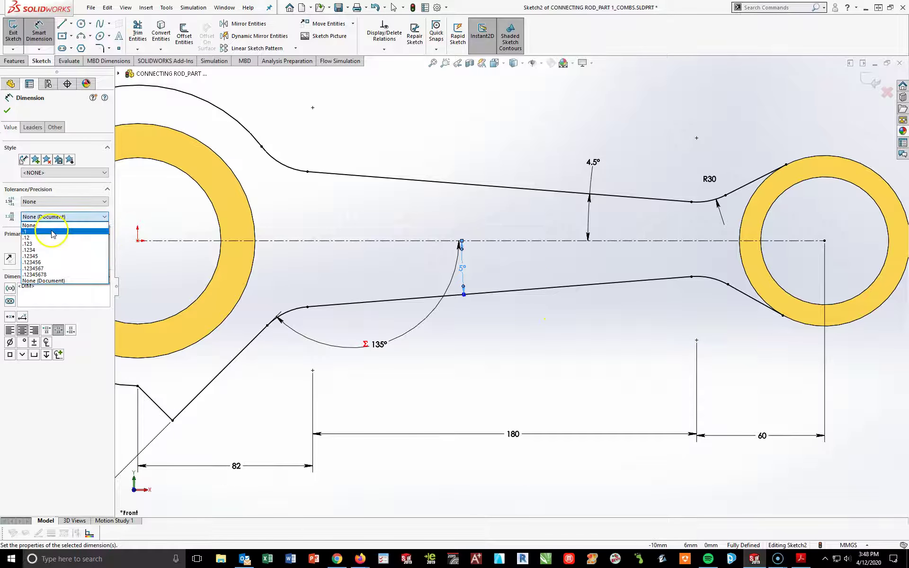
pyautogui.moveTo(457, 266); pyautogui.dragTo(592, 331)
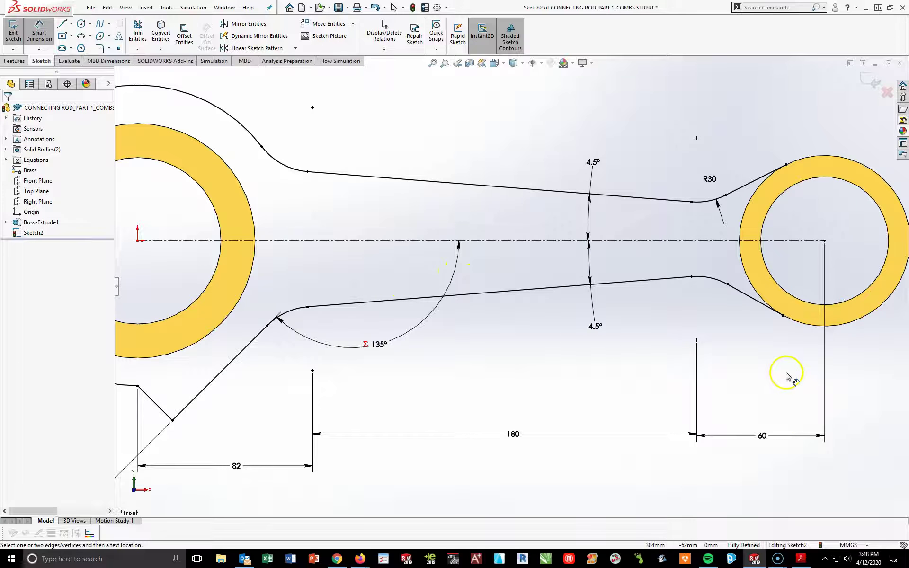
pyautogui.press('z')
pyautogui.press('z')
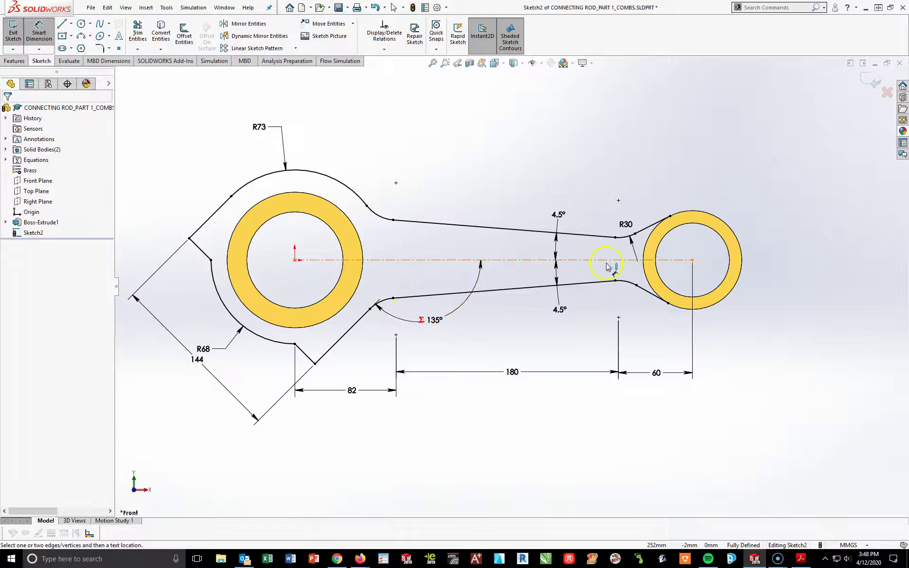
pyautogui.scroll(-3, 645, 229)
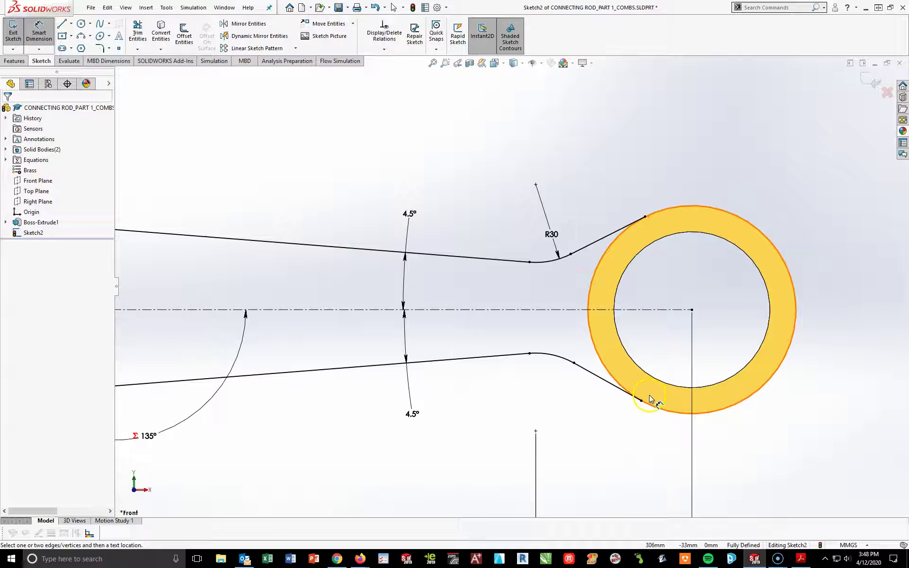
pyautogui.press('Escape')
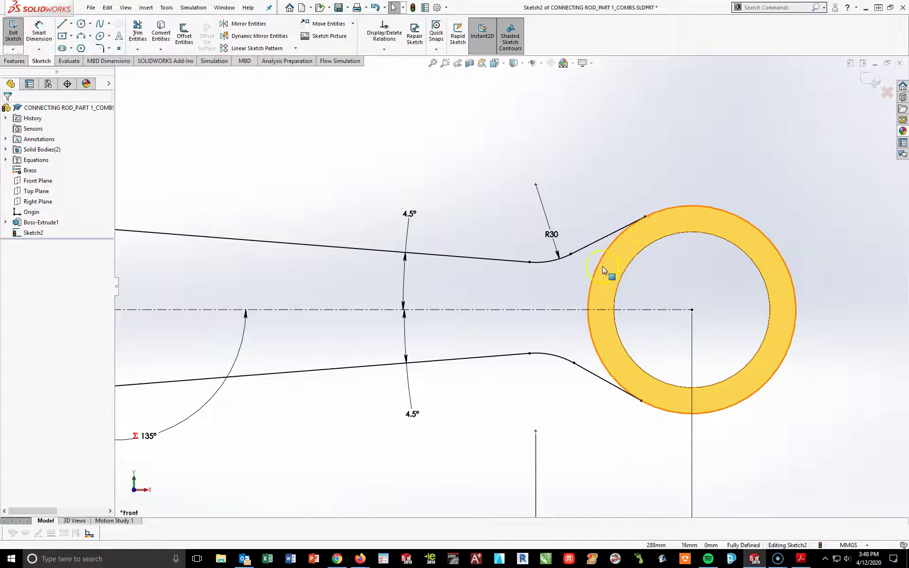
pyautogui.click(783, 254)
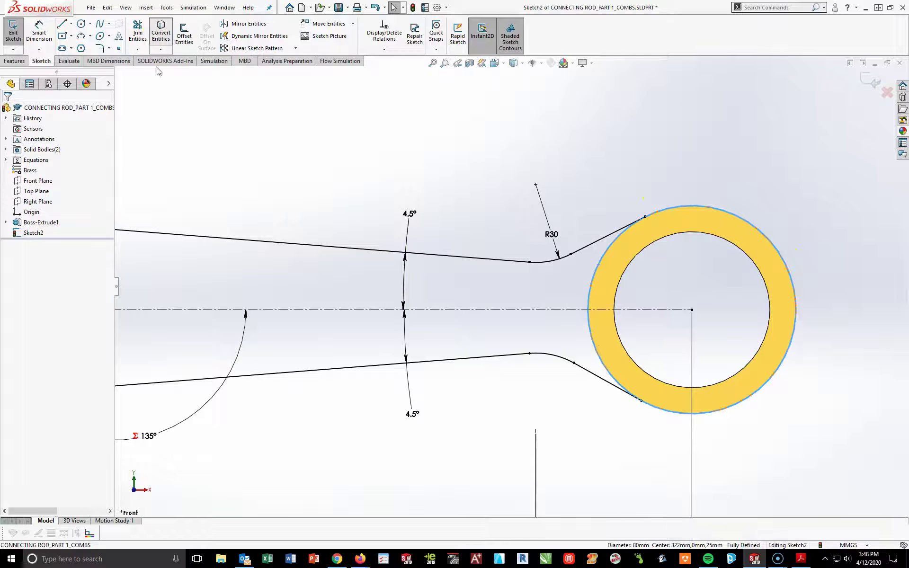
pyautogui.click(411, 427)
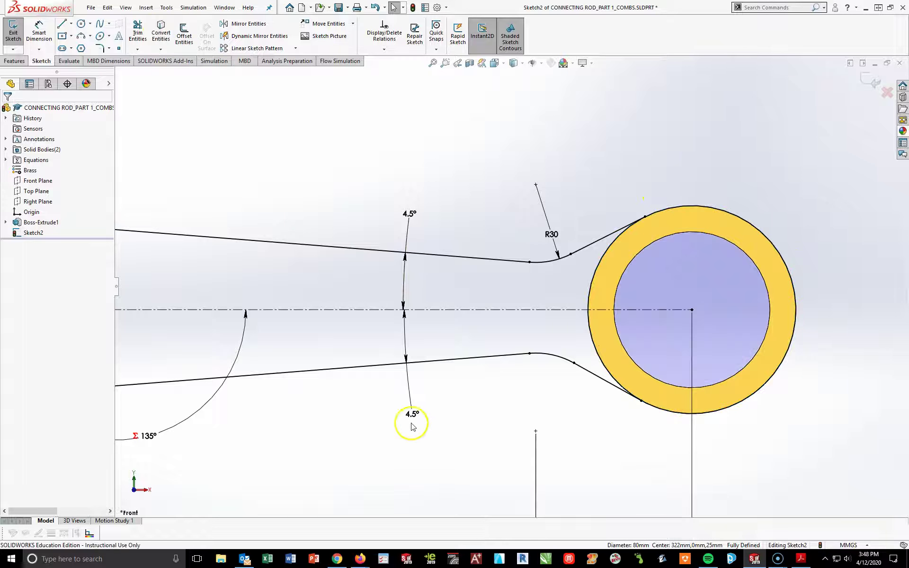
pyautogui.click(137, 32)
pyautogui.press('Escape')
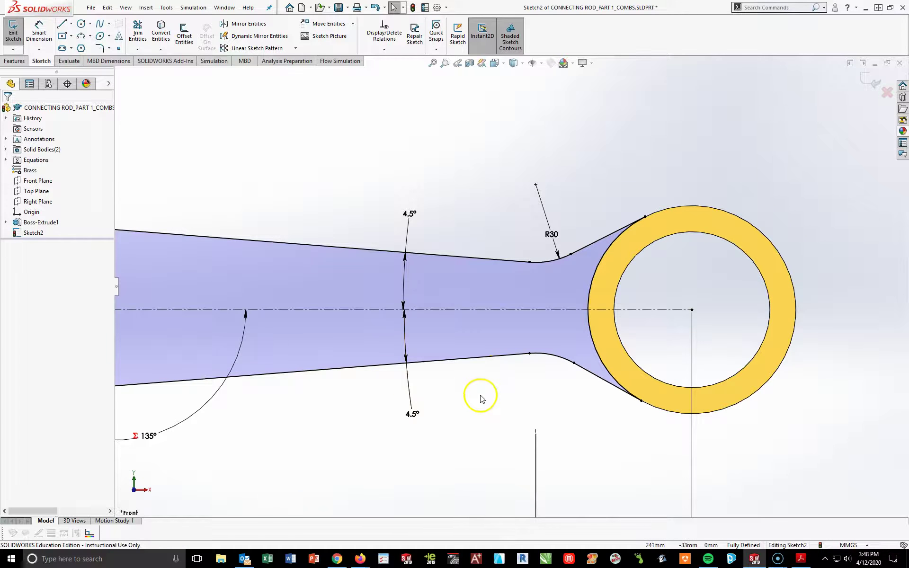
pyautogui.press('f')
pyautogui.scroll(-3, 303, 284)
# Convert the big end's outer circular edge into Sketch2 from a Normal To view
pyautogui.moveTo(544, 311)
pyautogui.mouseDown(button='middle')
pyautogui.moveTo(534, 326)
pyautogui.moveTo(422, 327)
pyautogui.mouseUp(button='middle')
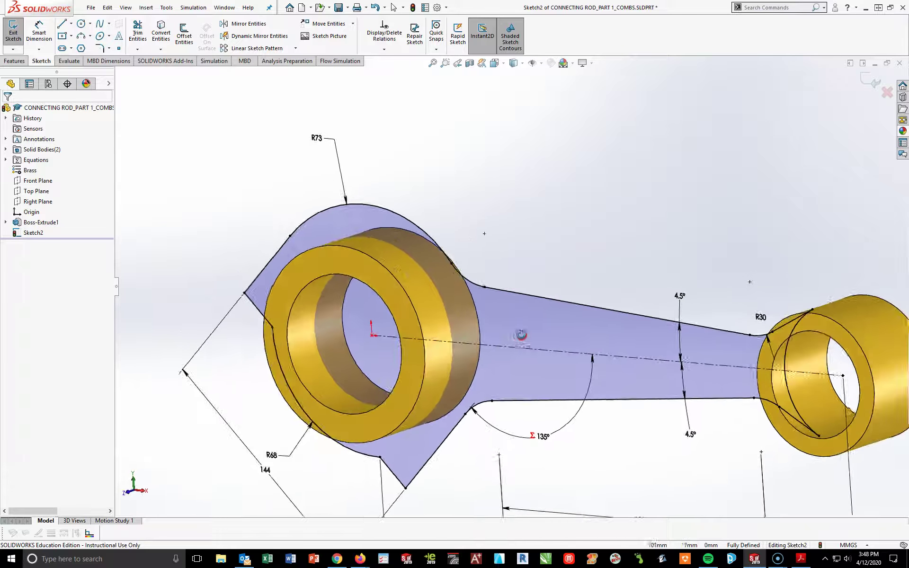
pyautogui.click(401, 320)
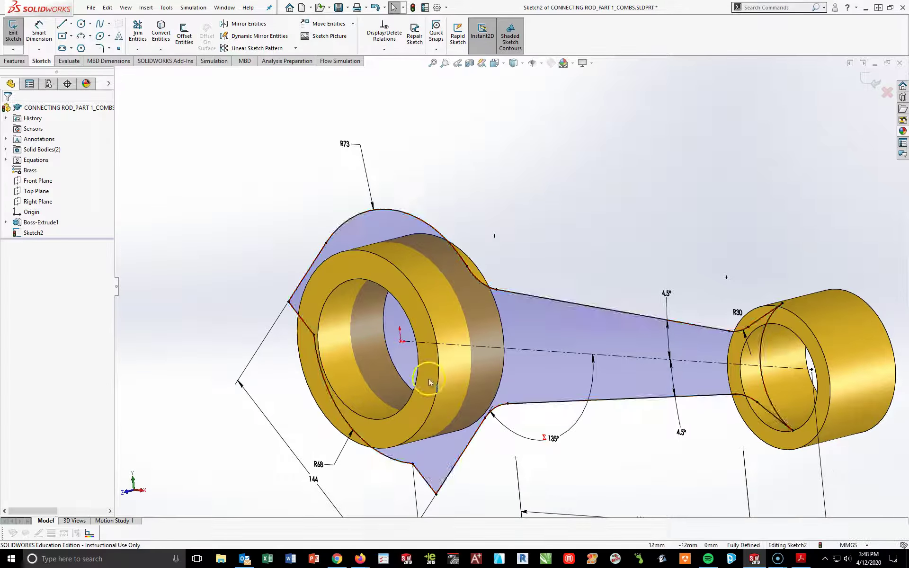
pyautogui.press('space')
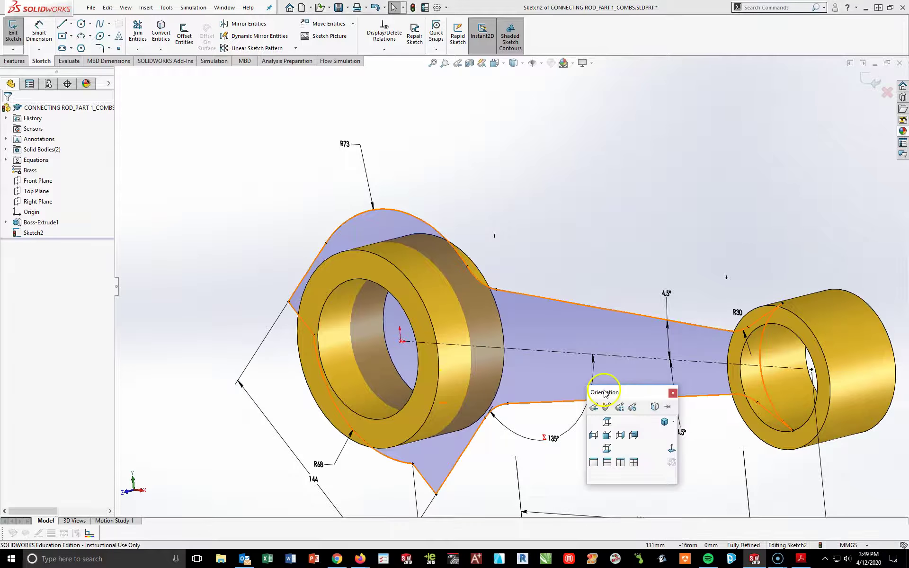
pyautogui.click(672, 449)
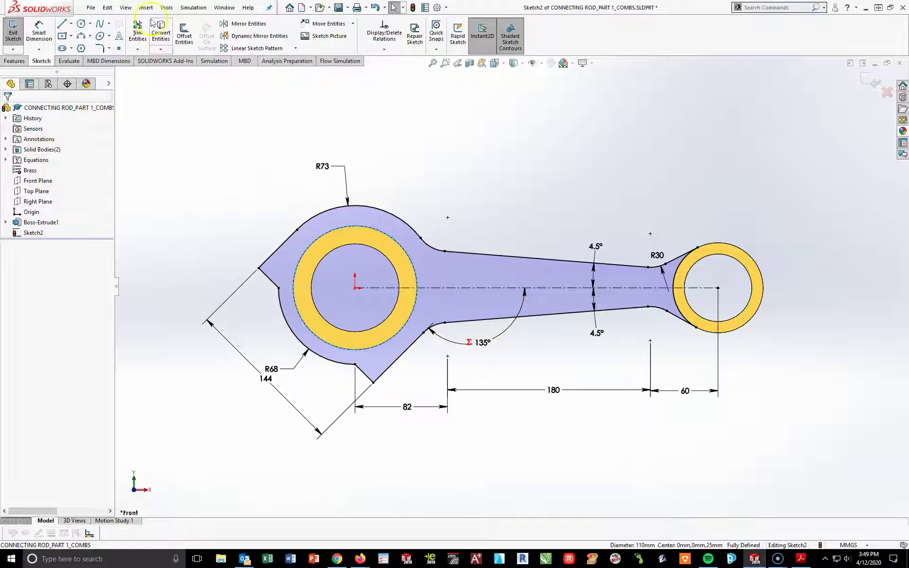
pyautogui.click(162, 39)
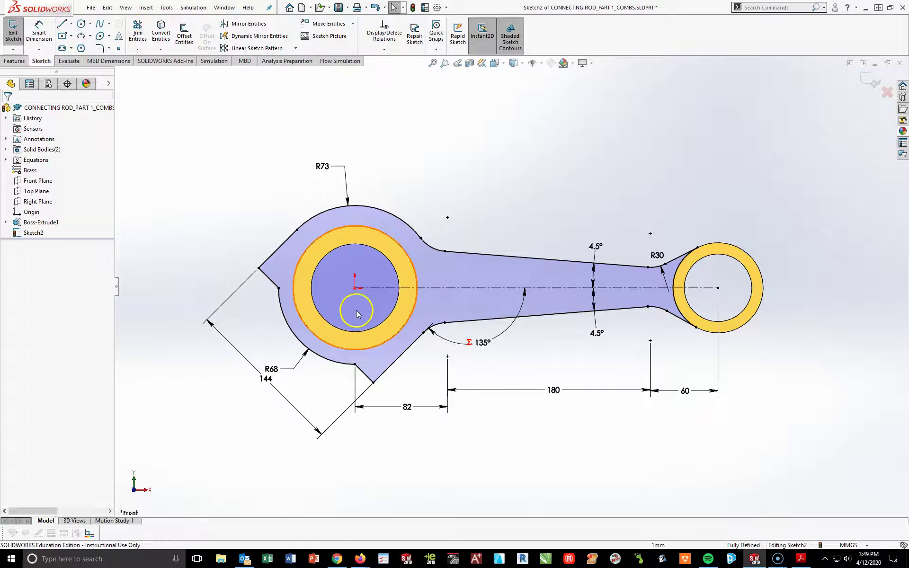
pyautogui.click(337, 224)
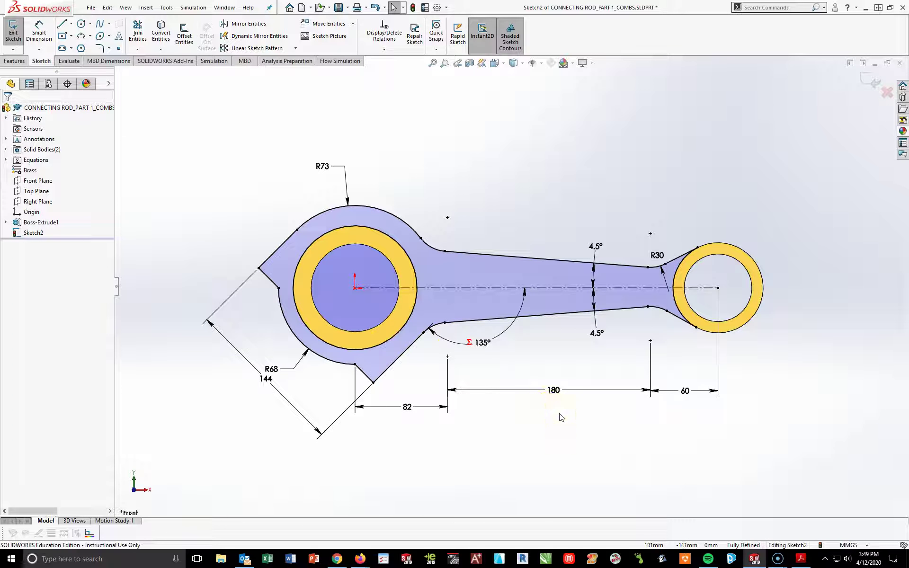
pyautogui.click(8, 62)
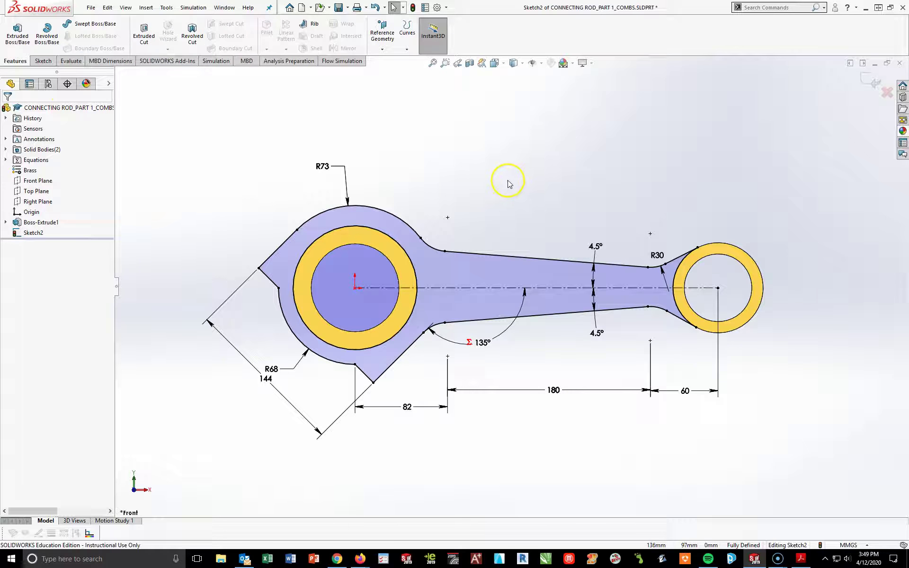
# Extrude the rod sketch 30 mm Mid Plane as Boss-Extrude2, viewed isometrically
pyautogui.press('space')
pyautogui.click(617, 175)
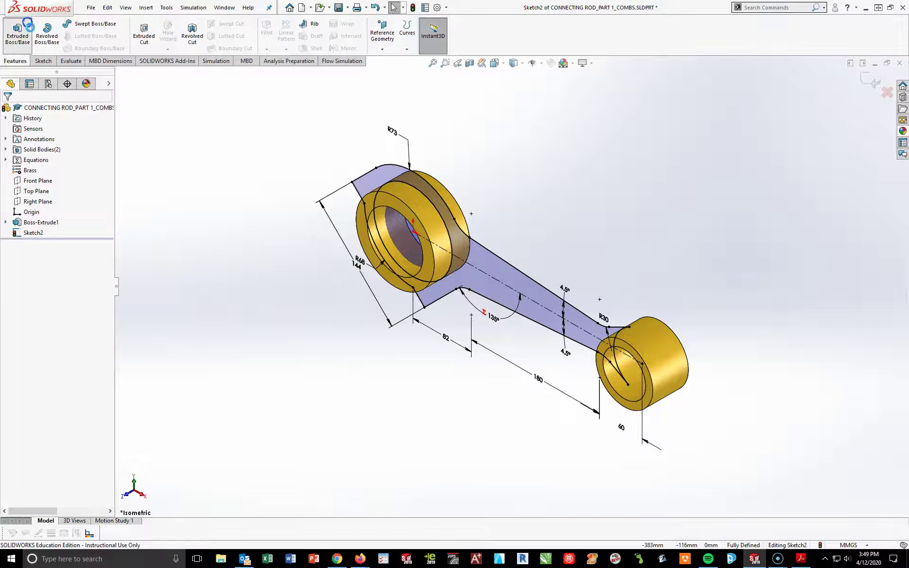
pyautogui.click(18, 33)
pyautogui.click(42, 167)
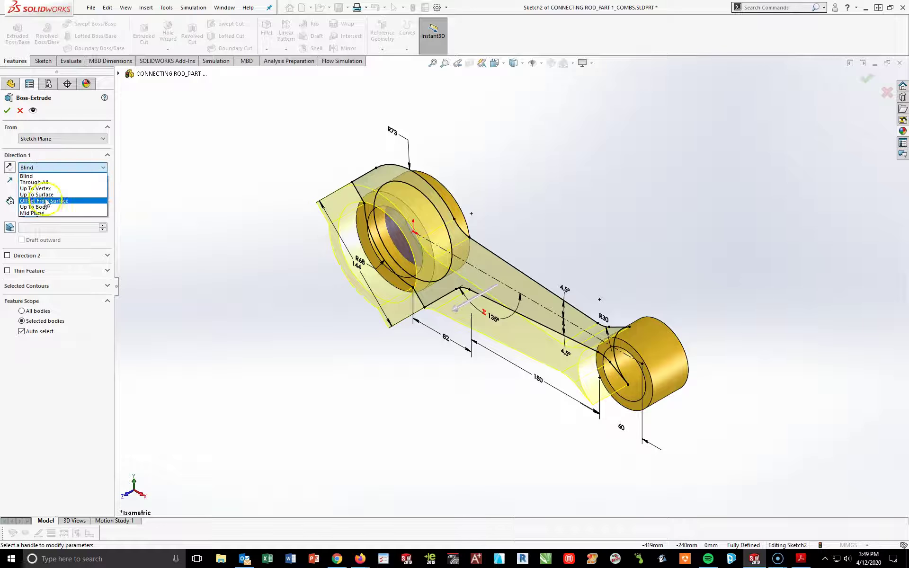
pyautogui.click(91, 214)
pyautogui.write('30')
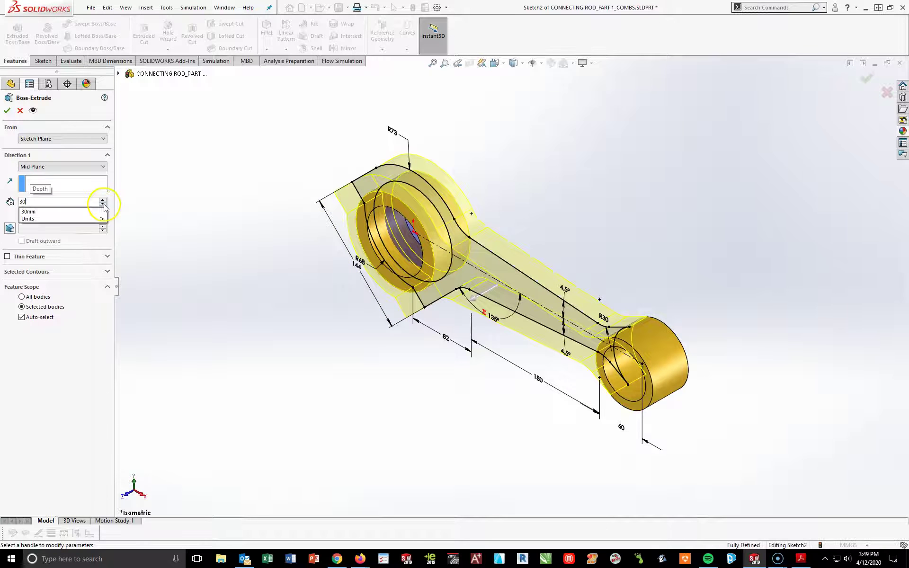
pyautogui.press('Return')
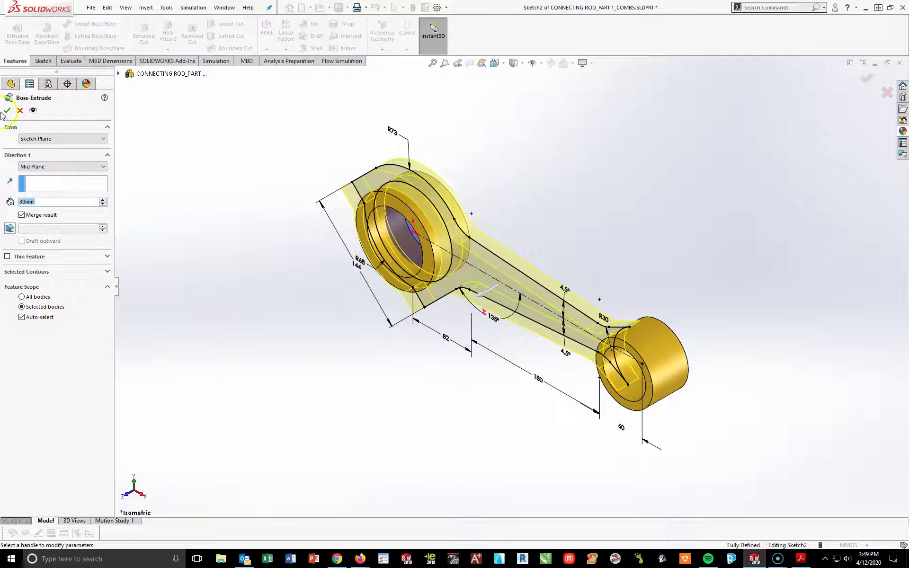
pyautogui.click(5, 110)
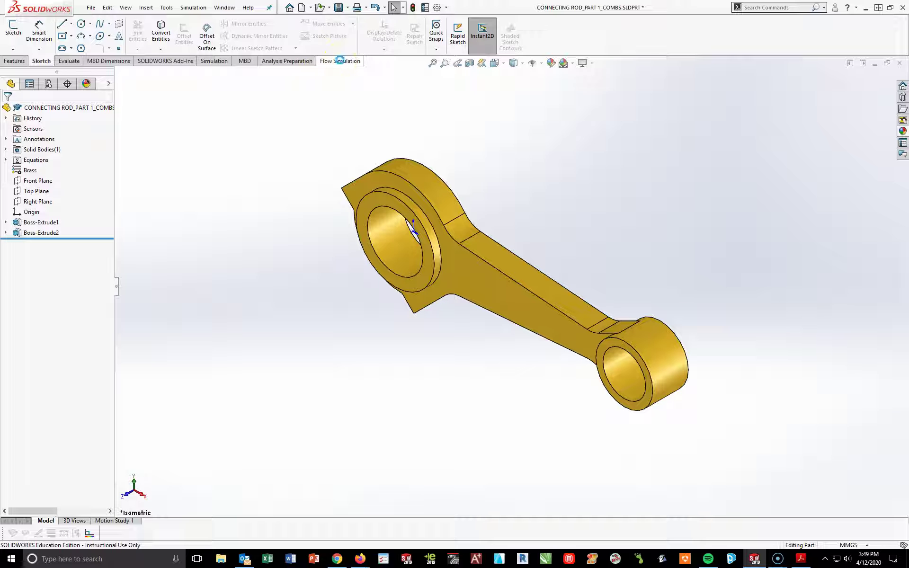
pyautogui.click(819, 193)
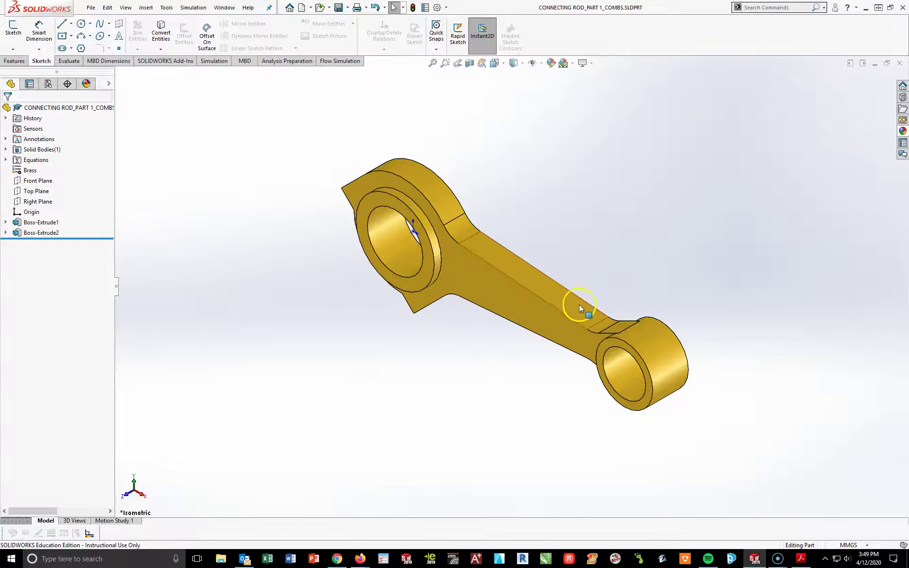
# Start a sketch on the shaft's top face in Top view and draw a corner rectangle
pyautogui.click(536, 286)
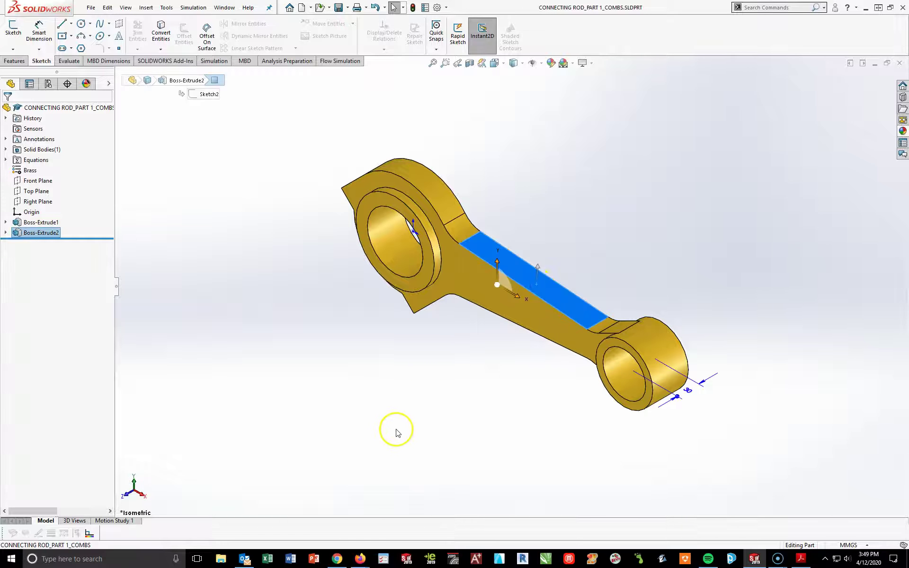
pyautogui.click(13, 28)
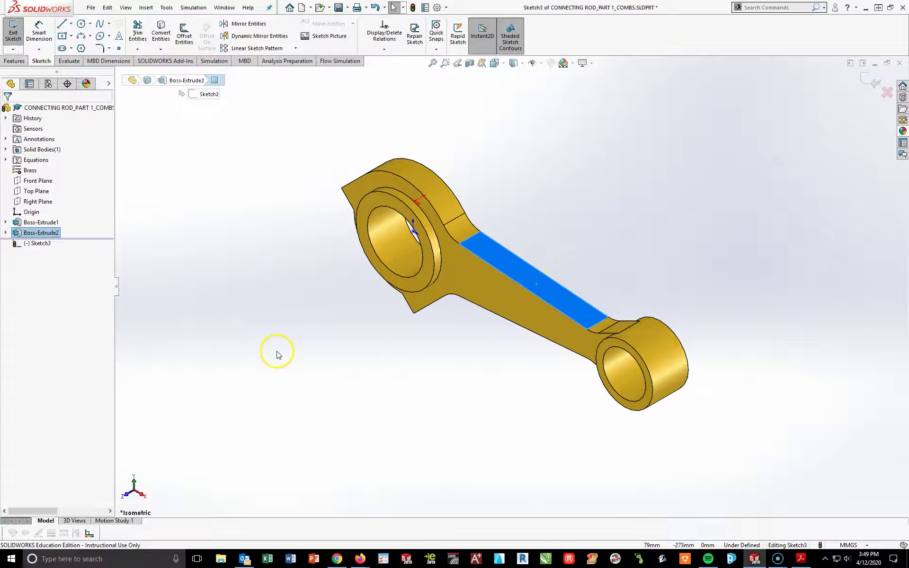
pyautogui.press('space')
pyautogui.click(294, 374)
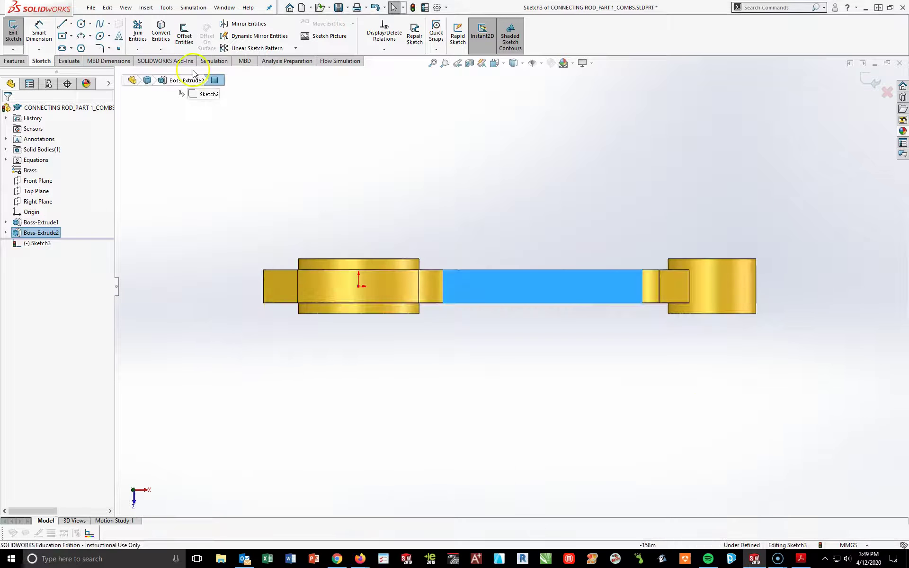
pyautogui.click(71, 36)
pyautogui.click(92, 48)
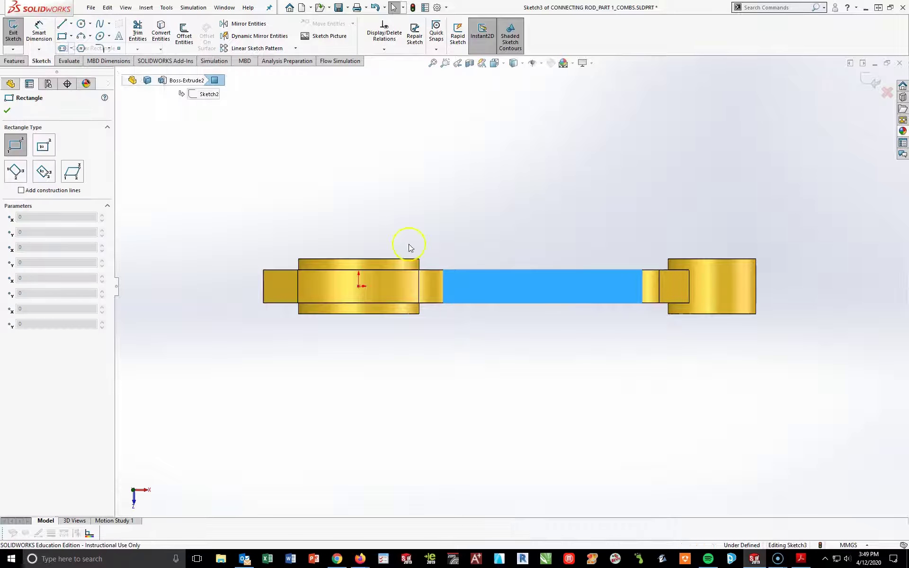
pyautogui.click(451, 281)
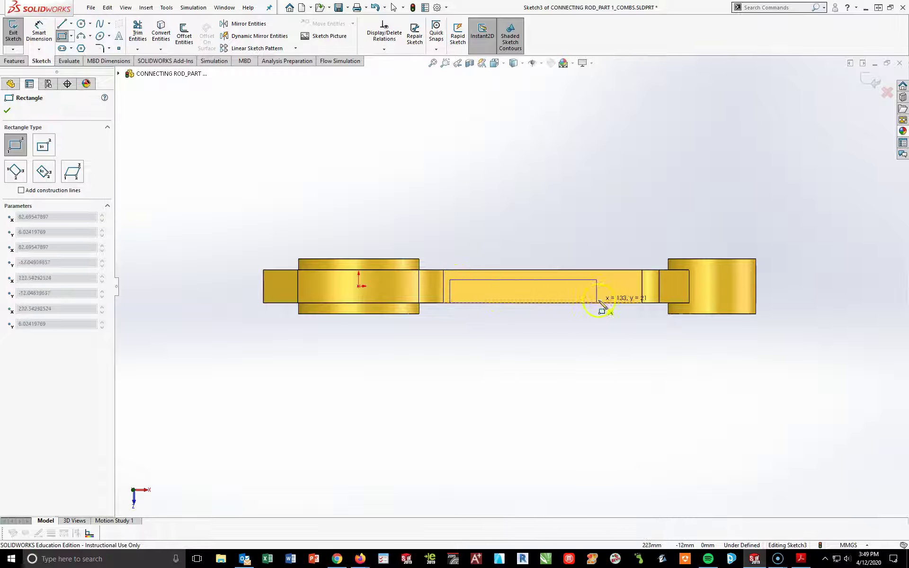
pyautogui.click(633, 296)
pyautogui.press('Escape')
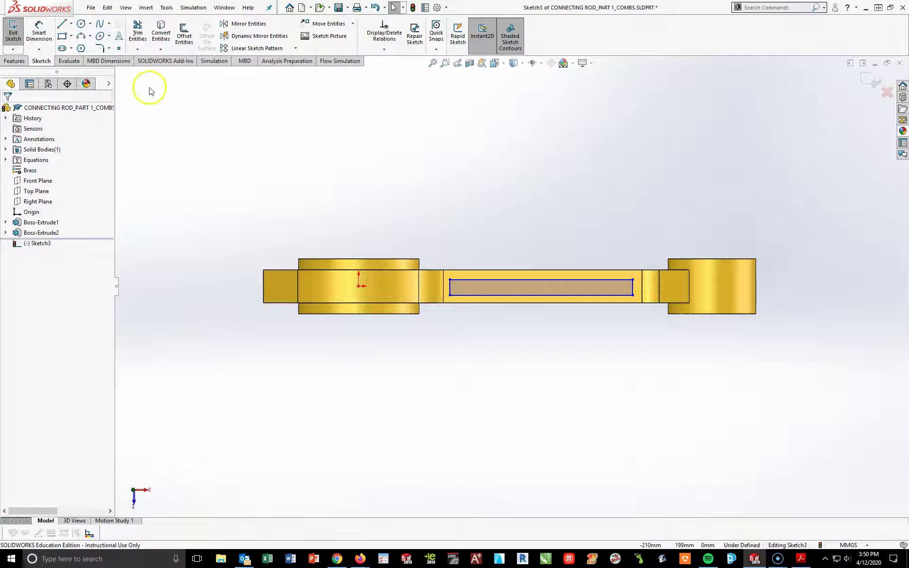
# Dimension the rectangle 79 mm from the origin and 176 mm long
pyautogui.click(39, 33)
pyautogui.click(360, 288)
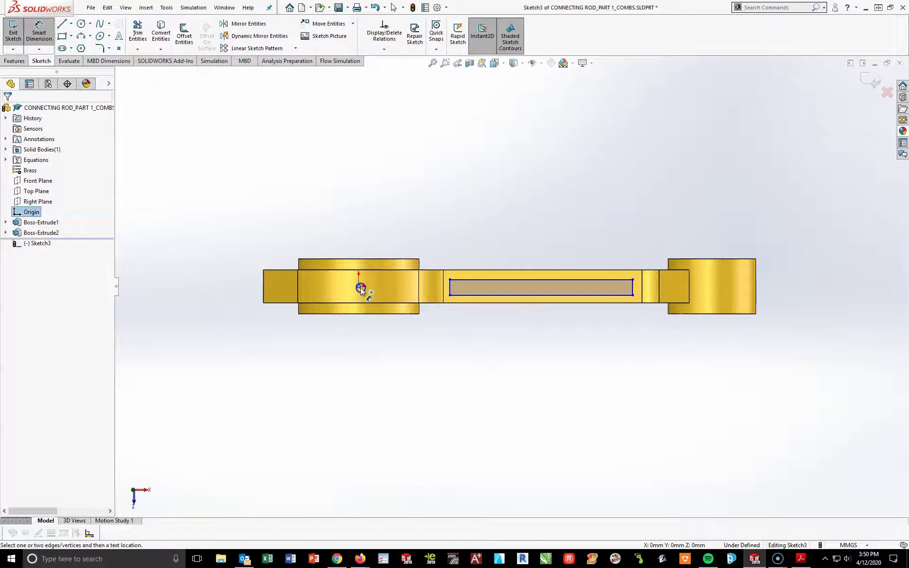
pyautogui.click(450, 289)
pyautogui.click(411, 228)
pyautogui.write('9')
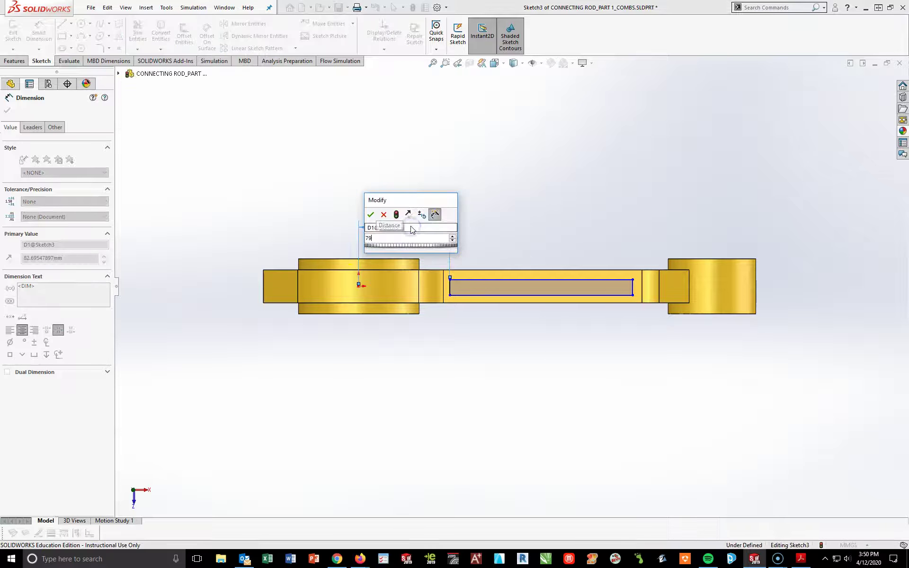
pyautogui.press('Return')
pyautogui.click(542, 284)
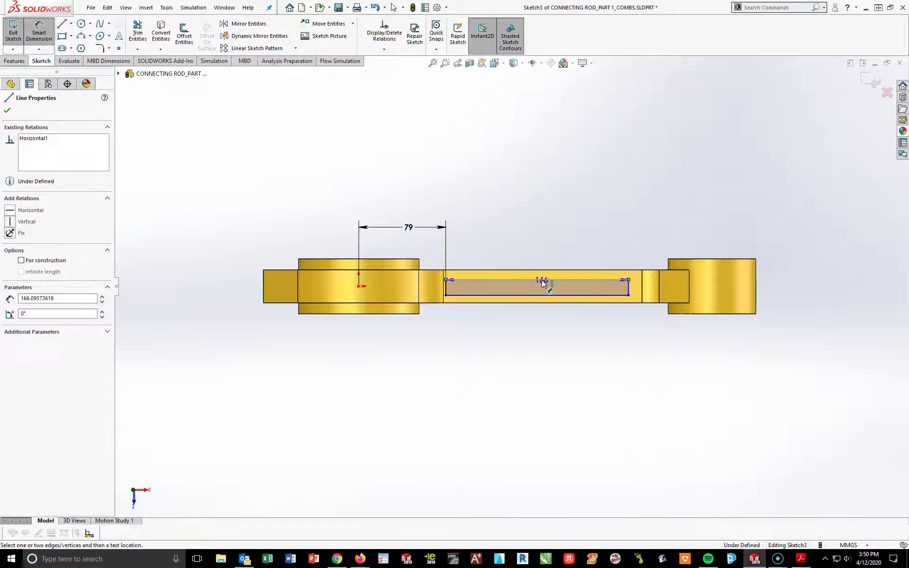
pyautogui.click(539, 231)
pyautogui.write('176')
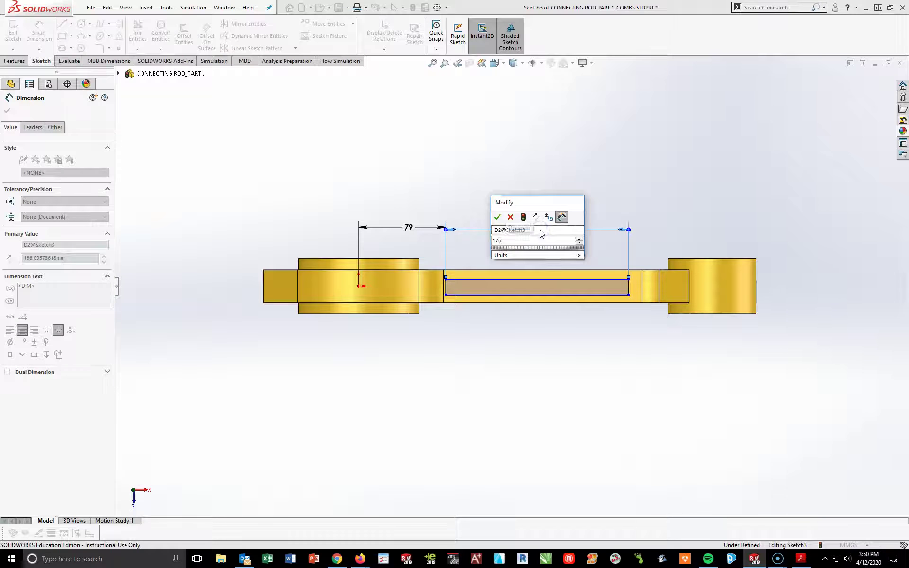
pyautogui.press('Return')
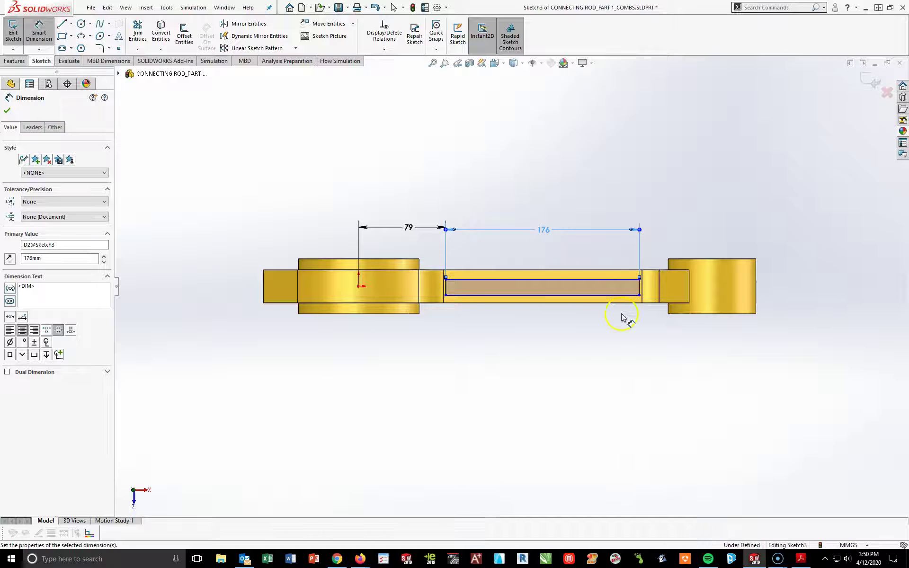
# Dimension the rectangle 10 mm high and 10 mm from the shaft's upper edge
pyautogui.click(612, 280)
pyautogui.click(612, 295)
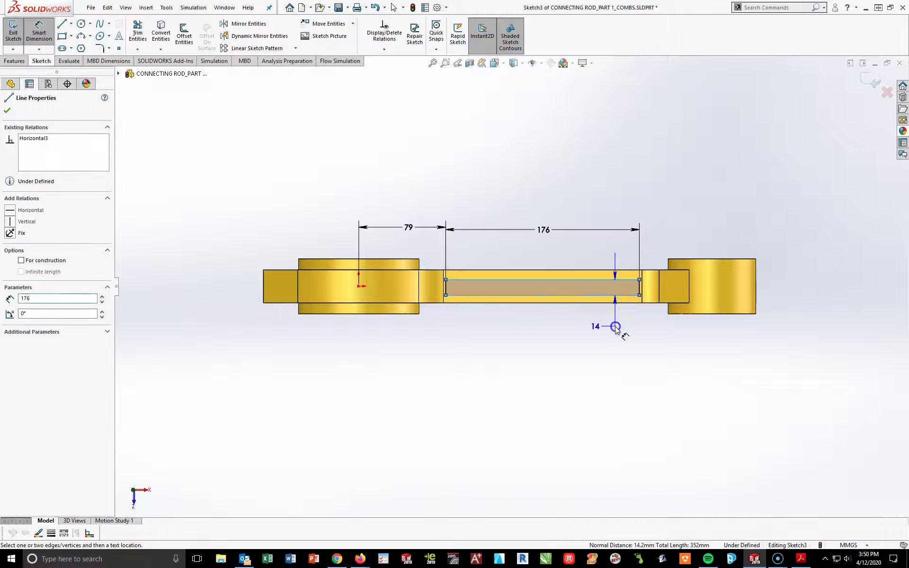
pyautogui.click(615, 327)
pyautogui.write('10')
pyautogui.press('Return')
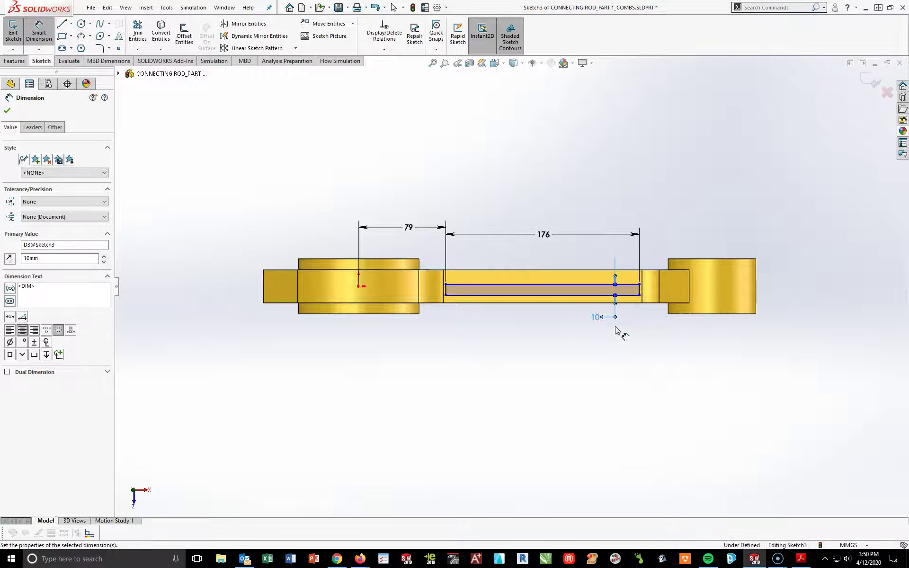
pyautogui.scroll(-2, 582, 303)
pyautogui.click(552, 281)
pyautogui.click(544, 256)
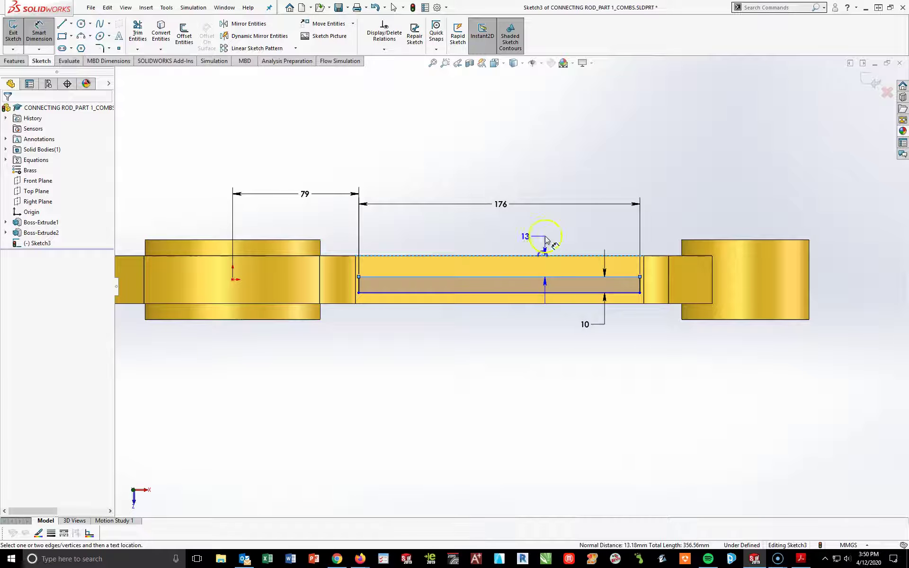
pyautogui.click(547, 235)
pyautogui.write('10')
pyautogui.press('Return')
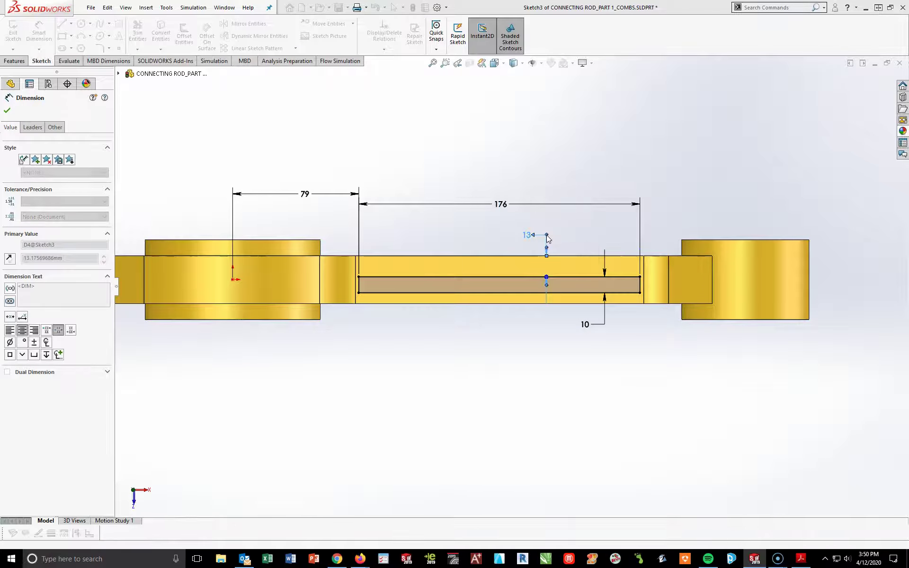
pyautogui.click(586, 446)
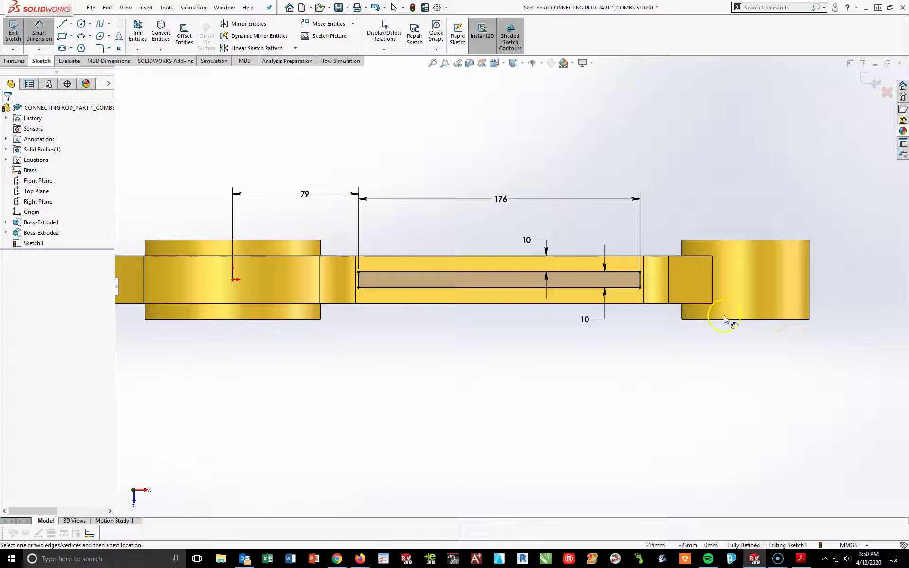
pyautogui.click(13, 64)
# Cut the rectangle 4 mm Blind into the shaft as Cut-Extrude1
pyautogui.click(152, 26)
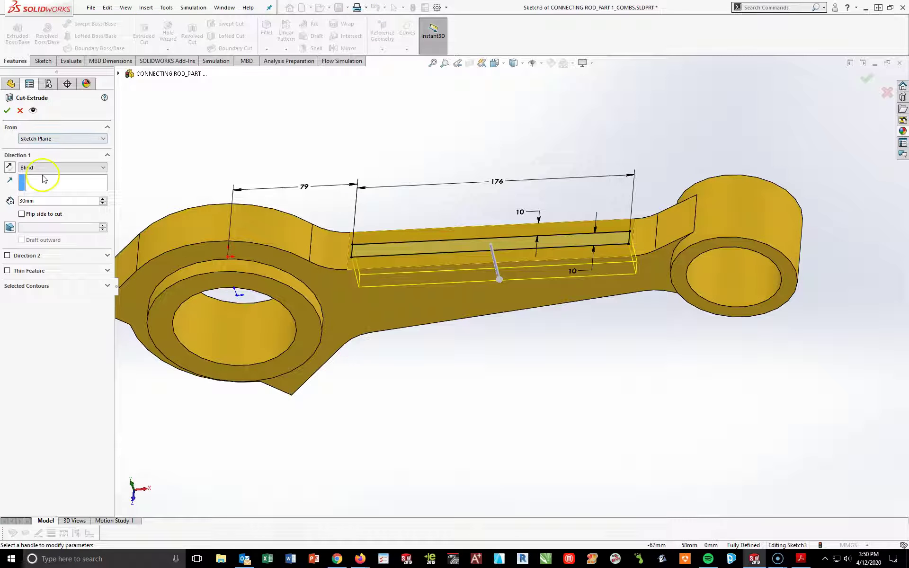
pyautogui.write('4')
pyautogui.press('Return')
pyautogui.click(6, 112)
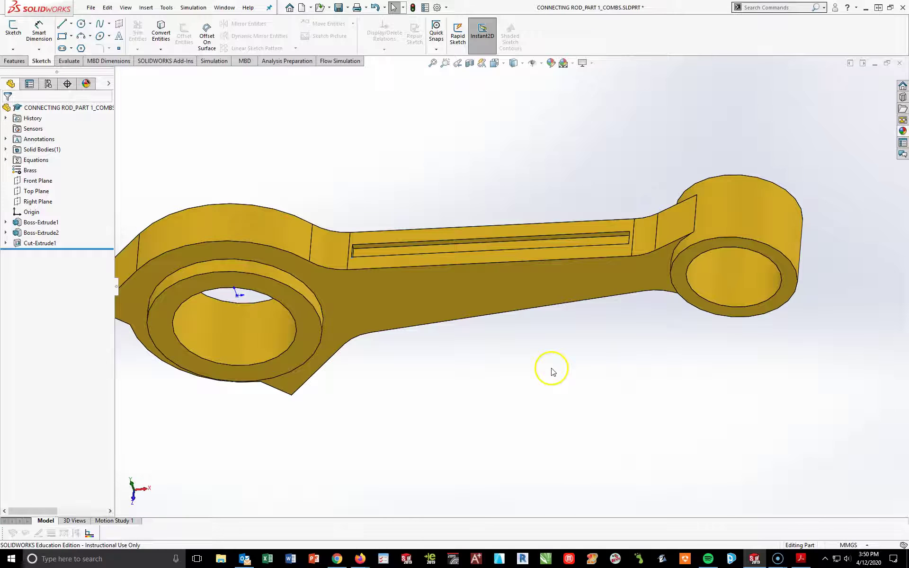
pyautogui.moveTo(640, 432)
pyautogui.mouseDown(button='middle')
pyautogui.moveTo(667, 377)
pyautogui.moveTo(641, 392)
pyautogui.mouseUp(button='middle')
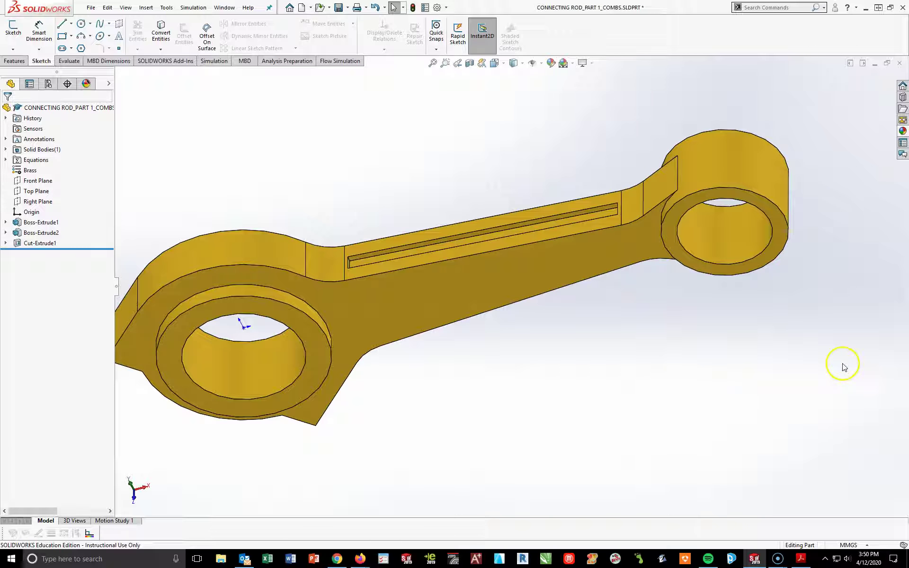
# Mirror Cut-Extrude1 about the Top Plane and return to the isometric view
pyautogui.click(15, 61)
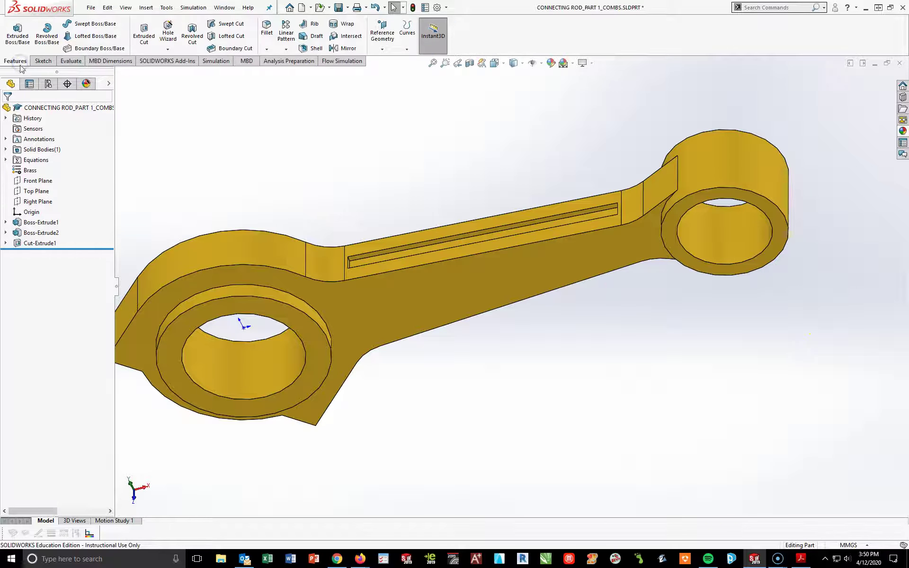
pyautogui.click(357, 47)
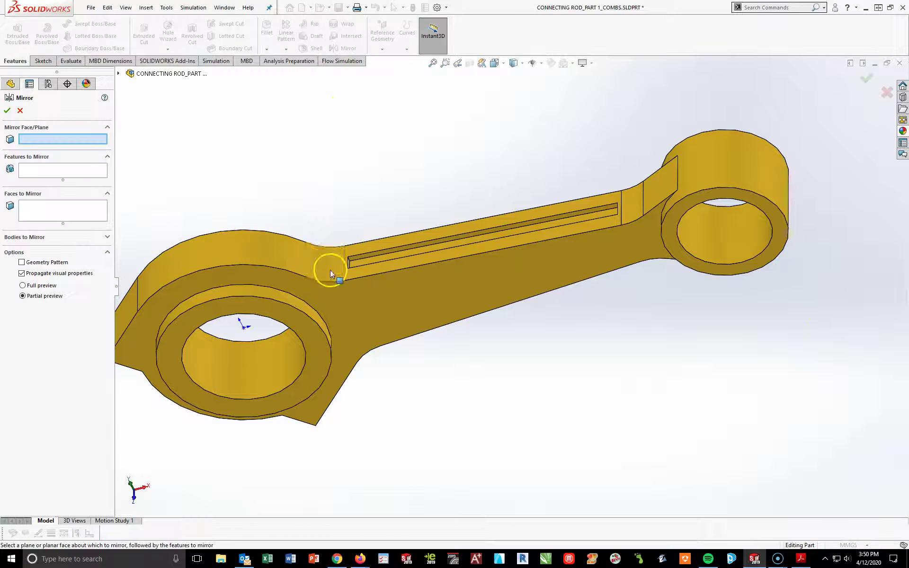
pyautogui.click(118, 74)
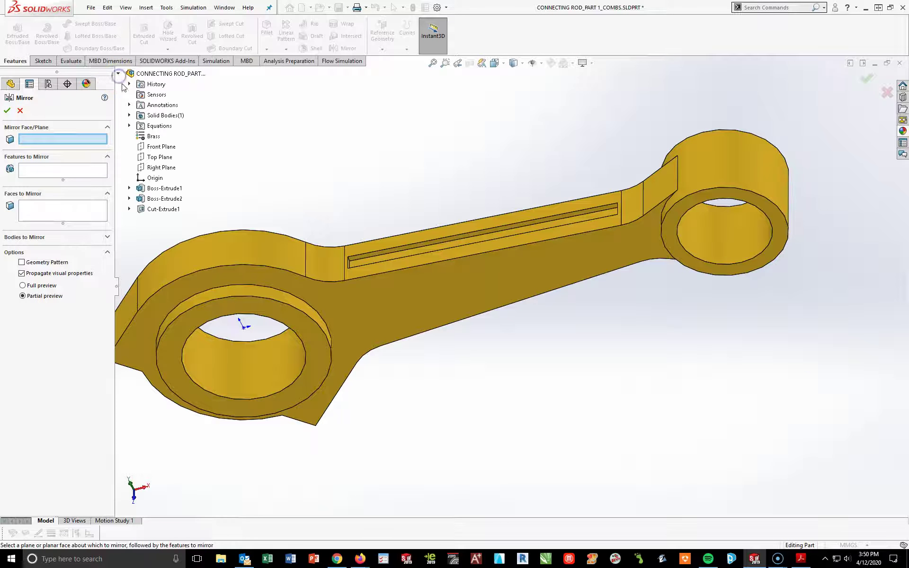
pyautogui.click(155, 157)
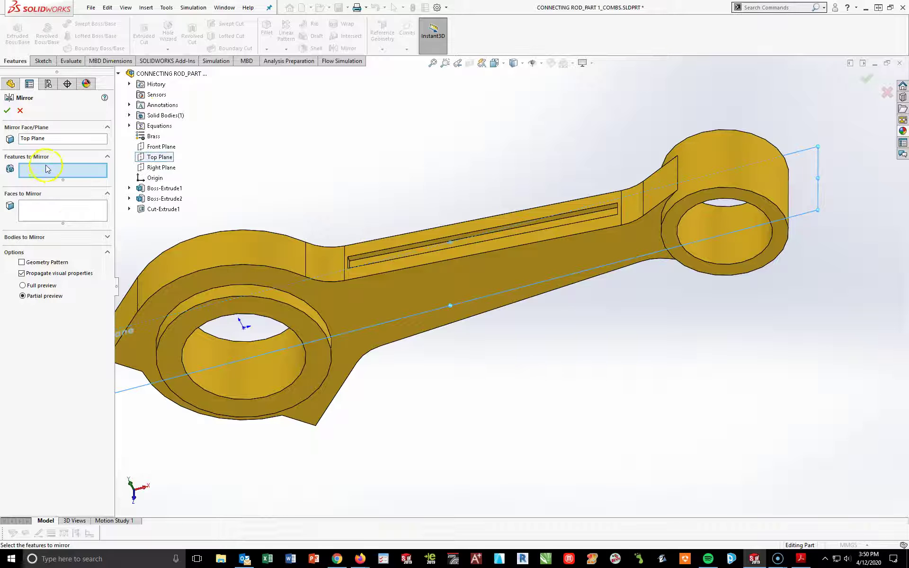
pyautogui.click(159, 209)
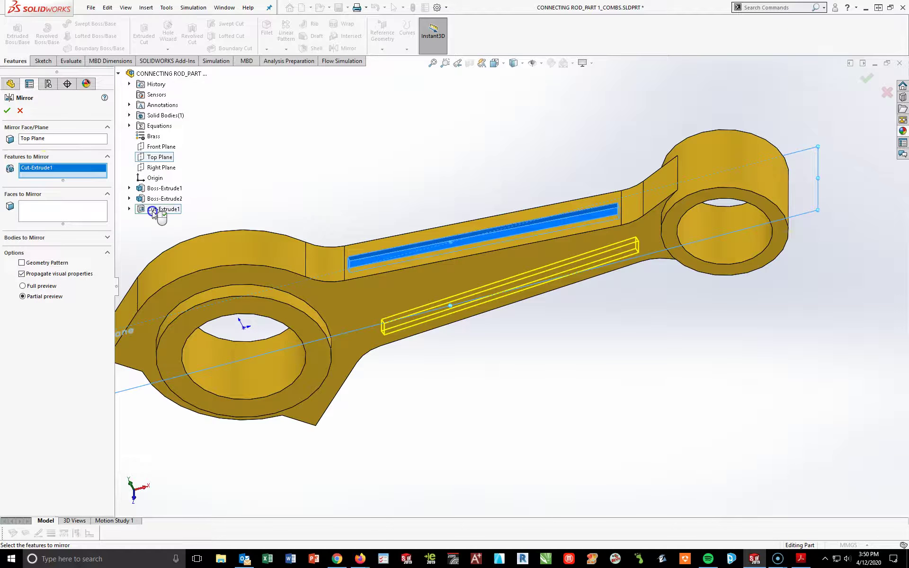
pyautogui.moveTo(466, 394)
pyautogui.mouseDown(button='middle')
pyautogui.moveTo(406, 298)
pyautogui.moveTo(488, 350)
pyautogui.moveTo(471, 347)
pyautogui.mouseUp(button='middle')
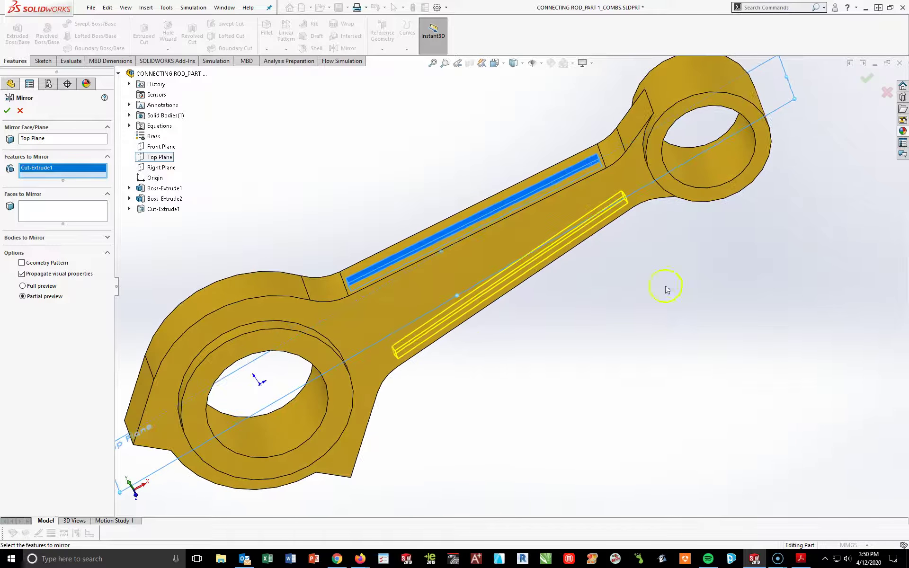
pyautogui.click(867, 81)
pyautogui.moveTo(700, 438)
pyautogui.mouseDown(button='middle')
pyautogui.moveTo(601, 324)
pyautogui.moveTo(543, 307)
pyautogui.moveTo(667, 358)
pyautogui.moveTo(677, 384)
pyautogui.mouseUp(button='middle')
pyautogui.click(682, 411)
pyautogui.press('space')
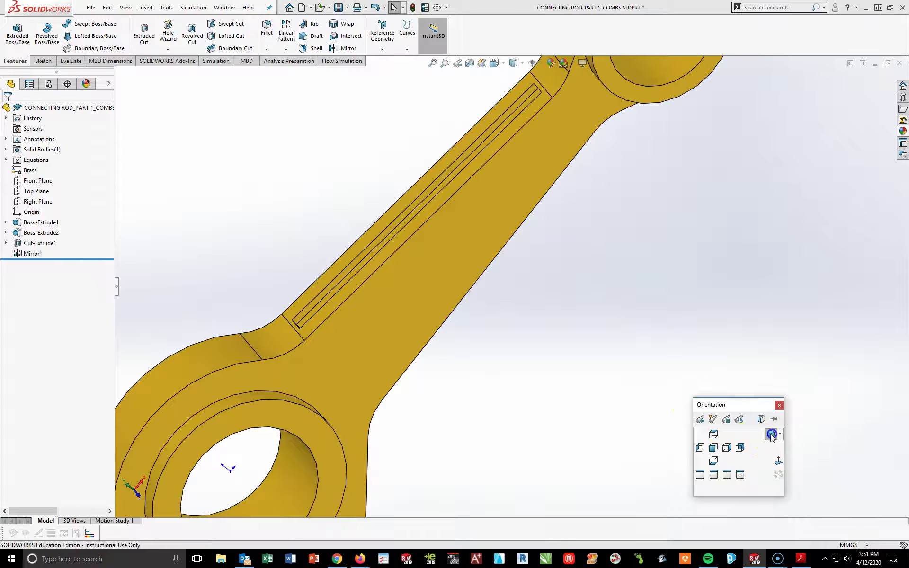
pyautogui.click(771, 435)
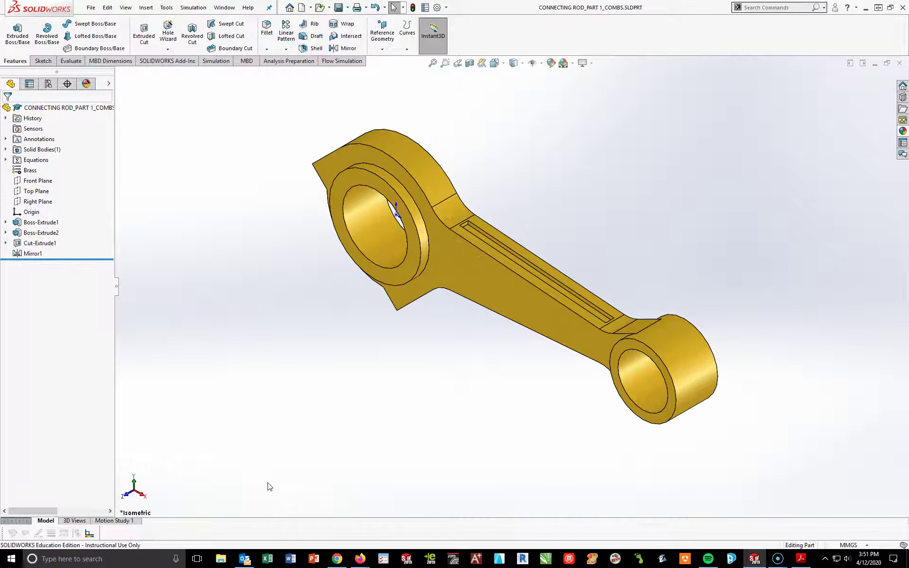
# Start a new sketch on the rod's flat side face, viewed Normal To
pyautogui.click(453, 561)
pyautogui.click(513, 310)
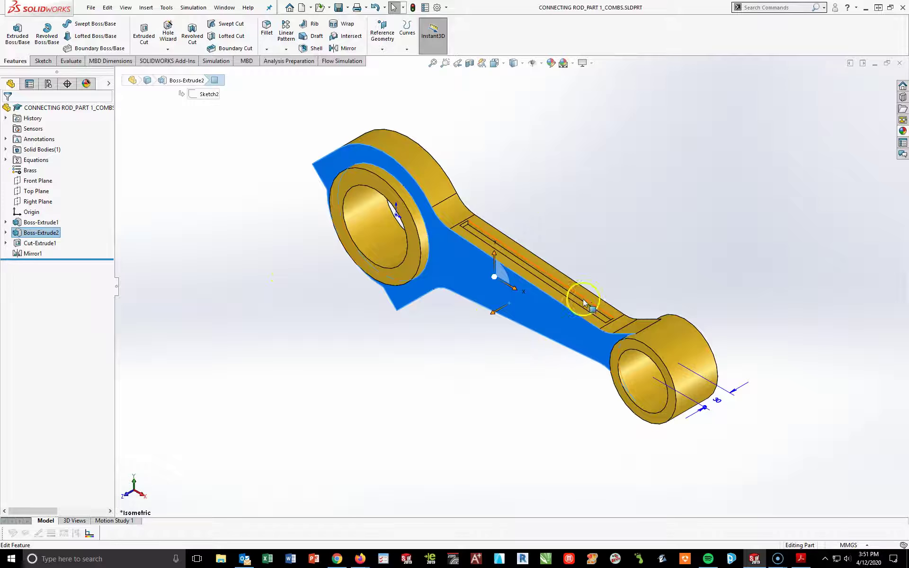
pyautogui.click(44, 60)
pyautogui.click(13, 33)
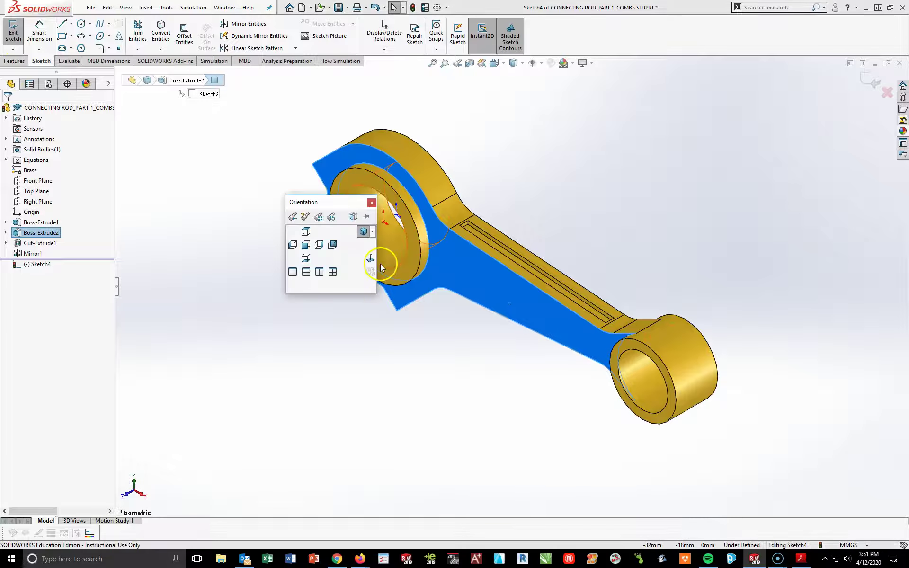
pyautogui.click(370, 263)
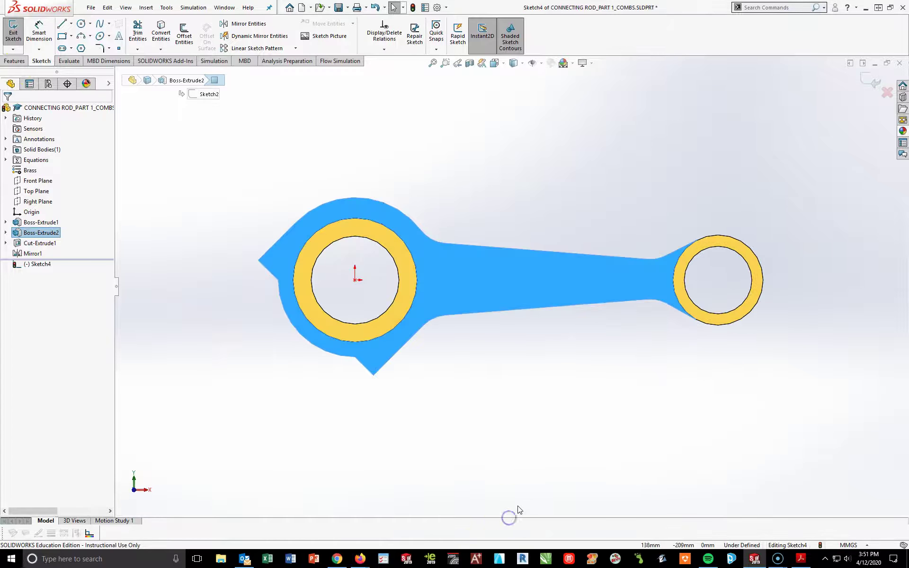
# Offset the rod's top and bottom straight edges 10 mm inward (Reverse)
pyautogui.click(535, 457)
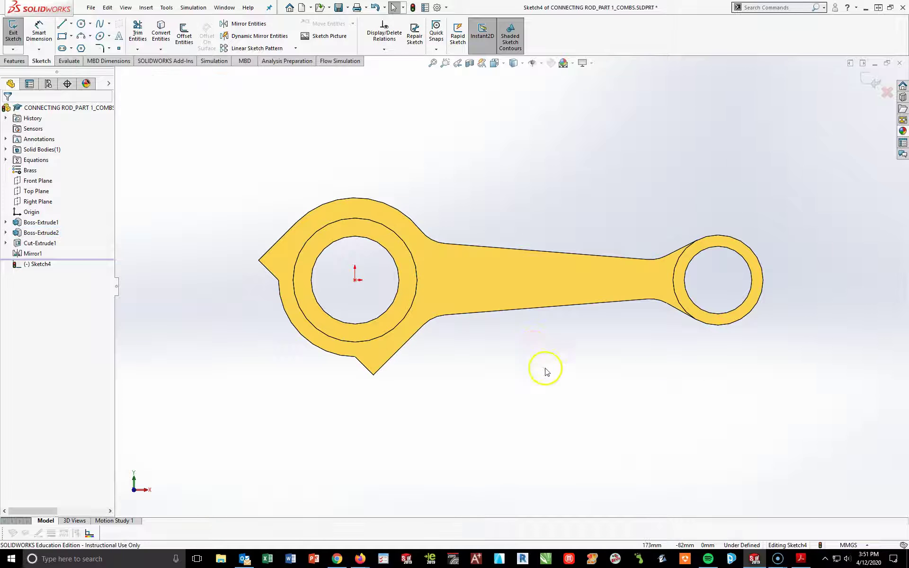
pyautogui.click(534, 250)
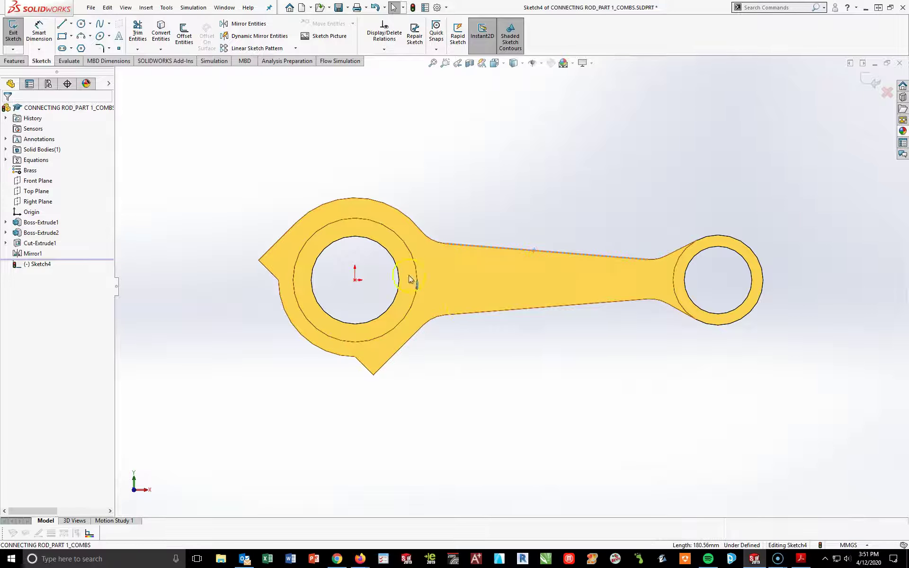
pyautogui.click(184, 34)
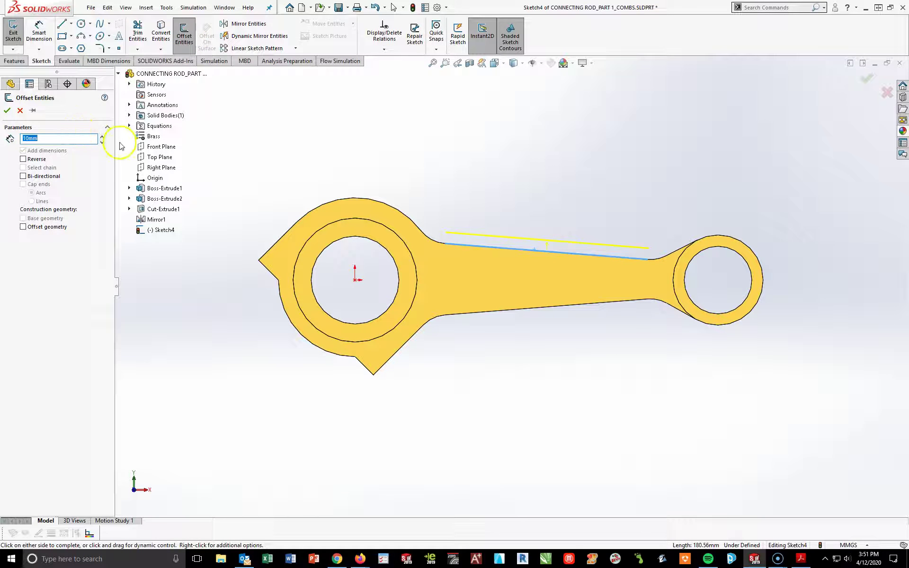
pyautogui.click(23, 159)
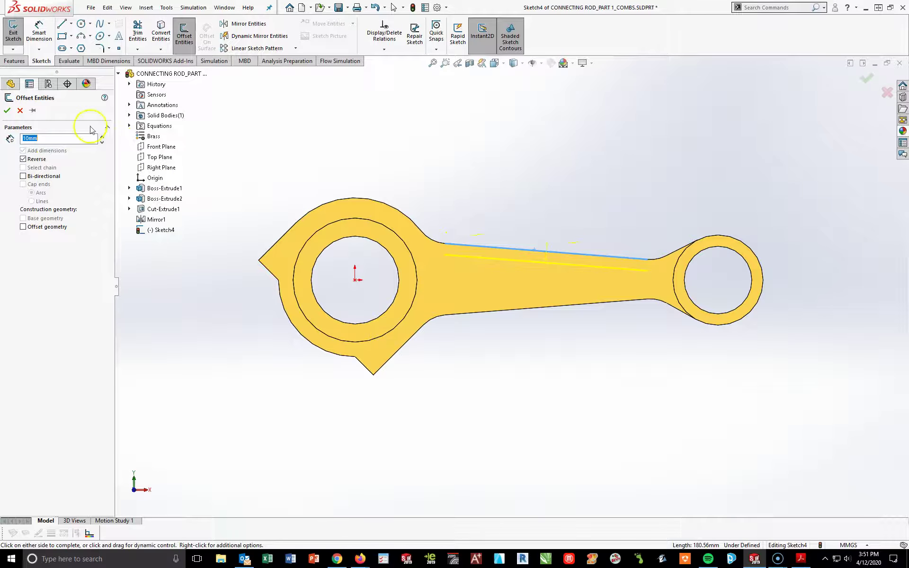
pyautogui.click(7, 110)
pyautogui.click(535, 312)
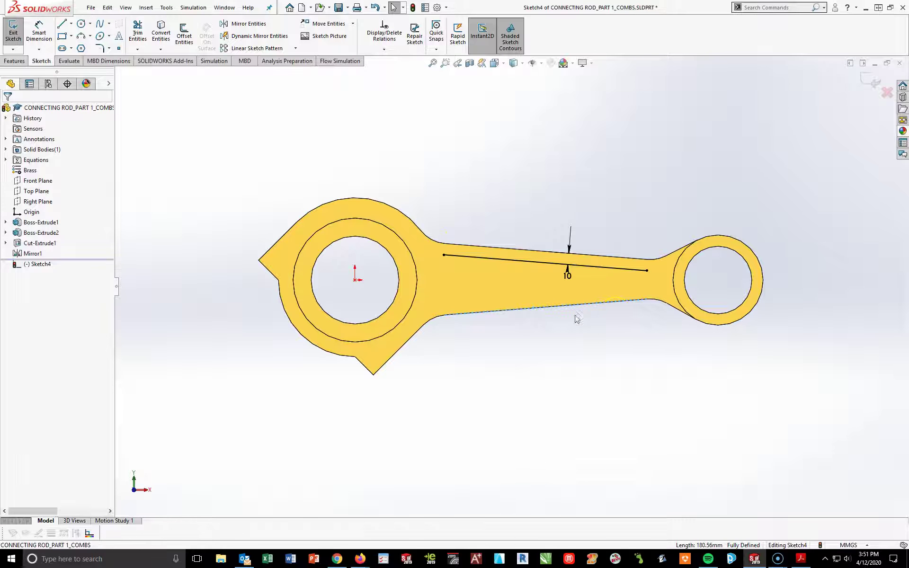
pyautogui.click(184, 36)
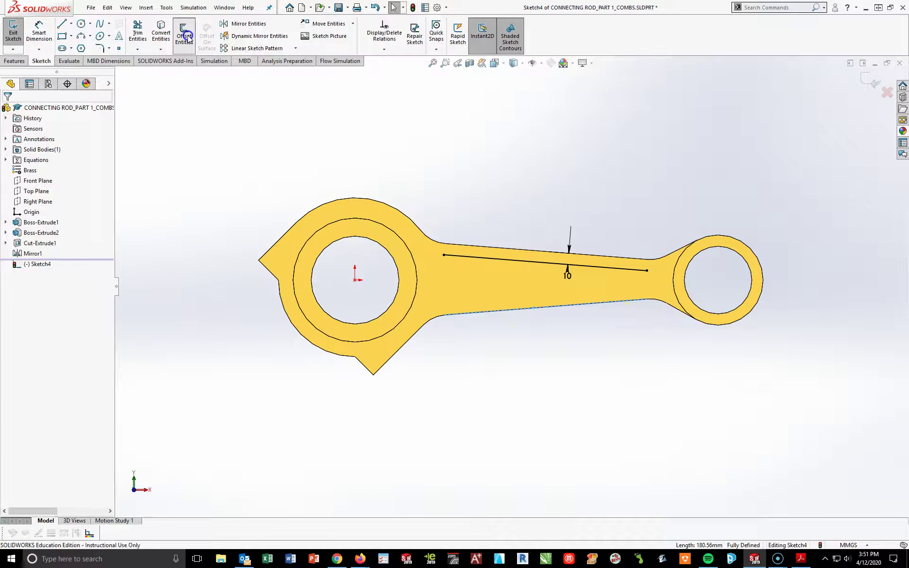
pyautogui.click(23, 160)
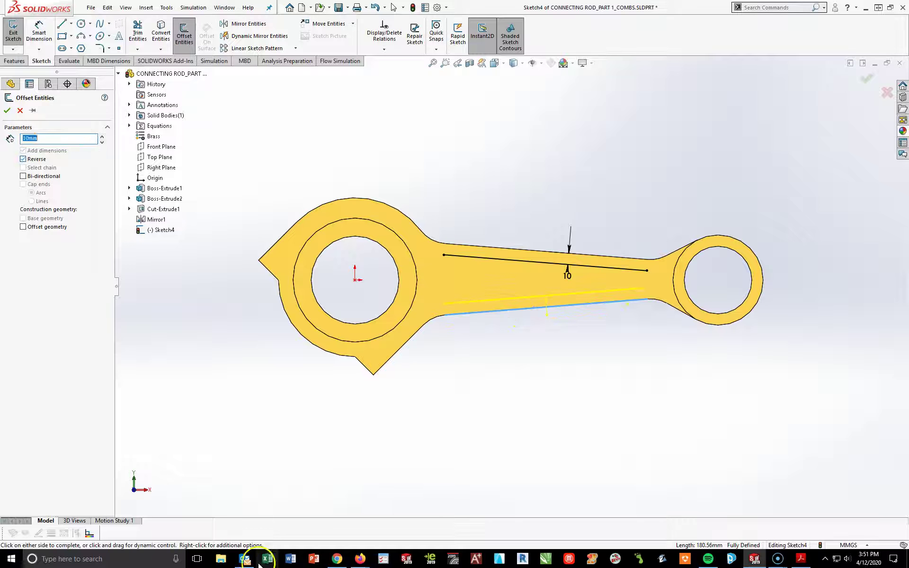
pyautogui.click(7, 108)
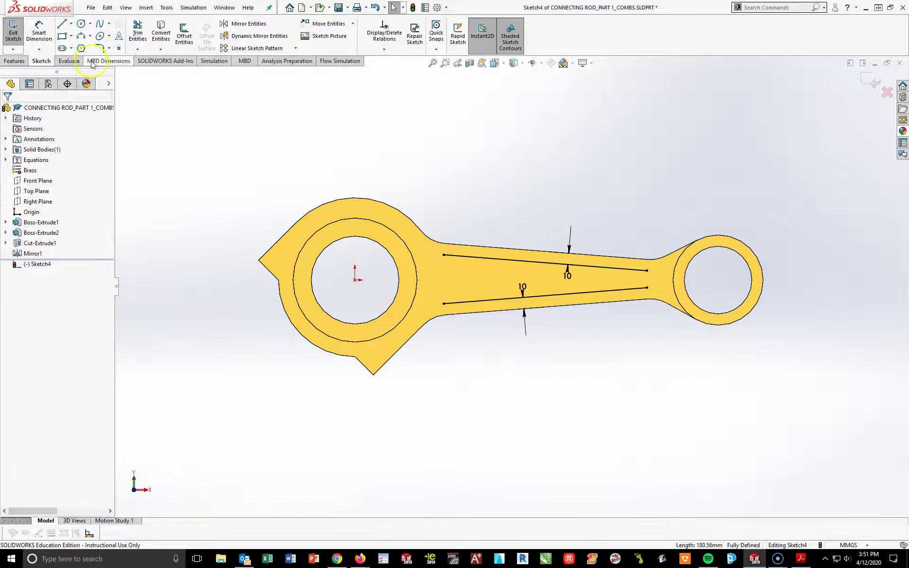
# Close both ends of the offset slot with tangent arcs
pyautogui.click(90, 36)
pyautogui.click(106, 60)
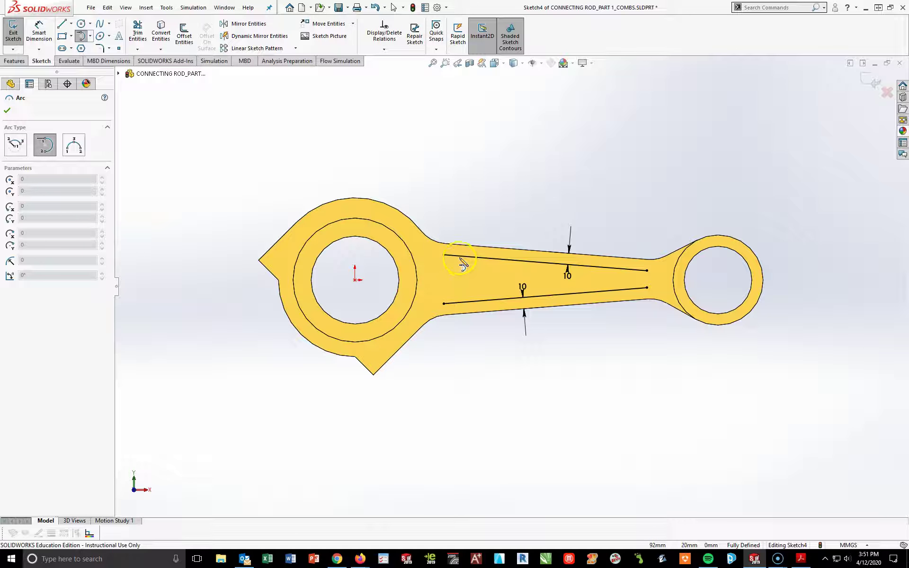
pyautogui.click(444, 255)
pyautogui.click(443, 303)
pyautogui.click(646, 271)
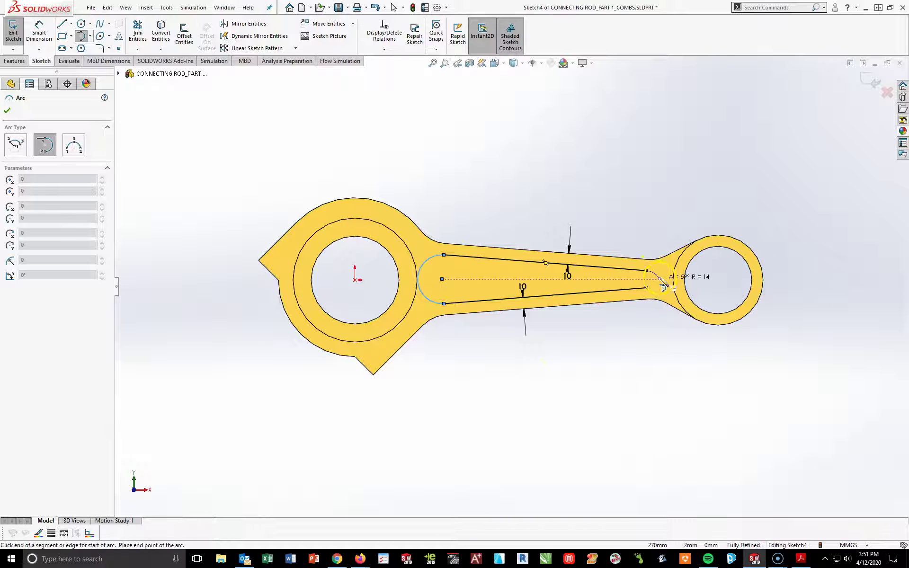
pyautogui.click(647, 288)
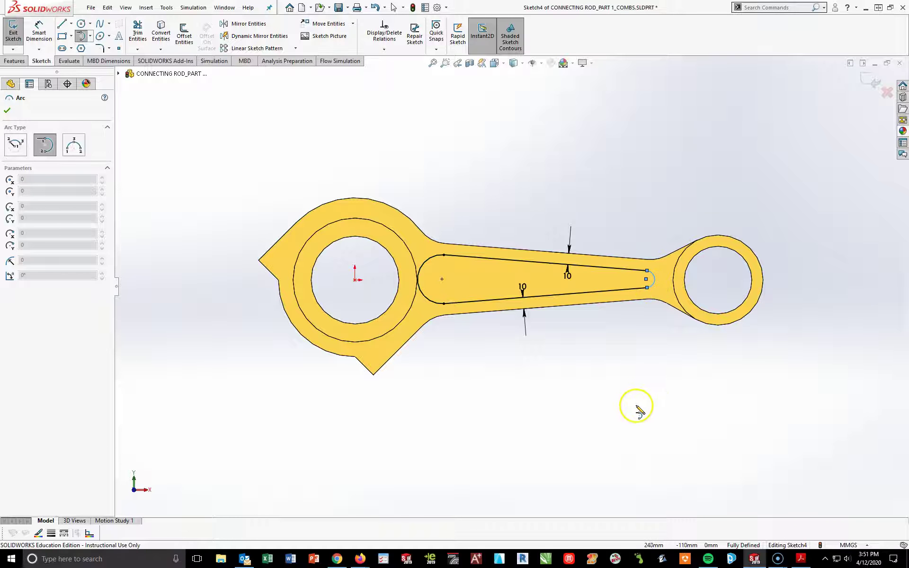
pyautogui.press('Escape')
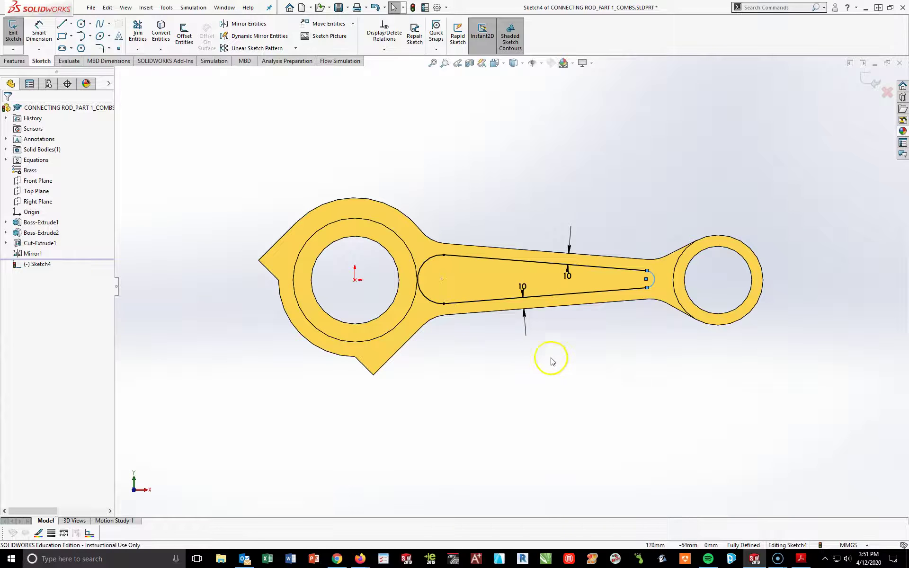
pyautogui.click(238, 157)
pyautogui.click(634, 450)
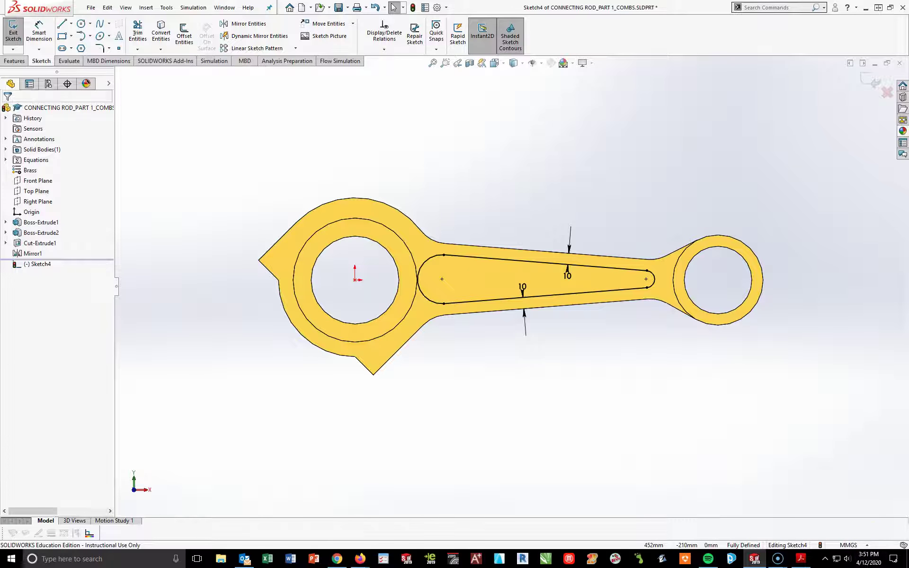
# Delete both 10 mm offset dimensions along with their offset relations
pyautogui.click(442, 278)
pyautogui.scroll(-5, 482, 314)
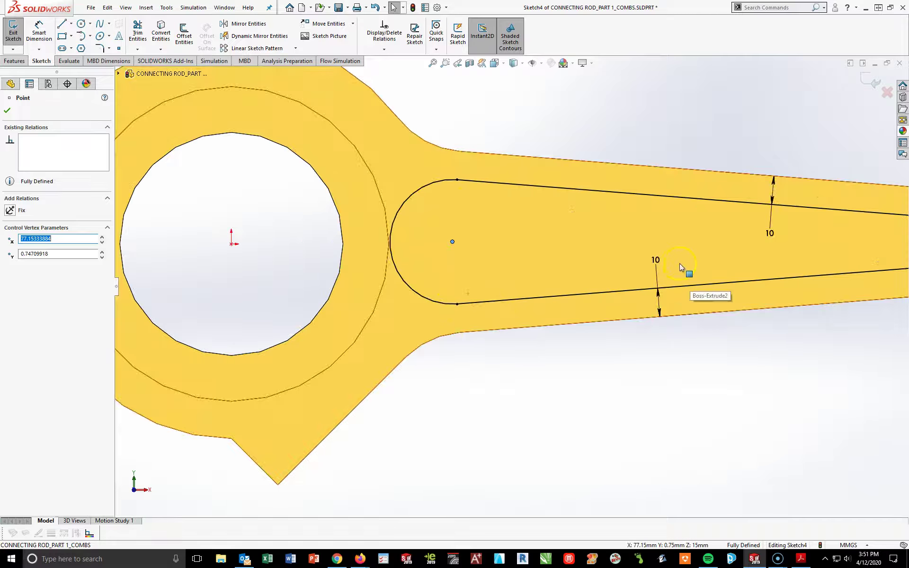
pyautogui.scroll(4, 686, 264)
pyautogui.scroll(-1, 664, 231)
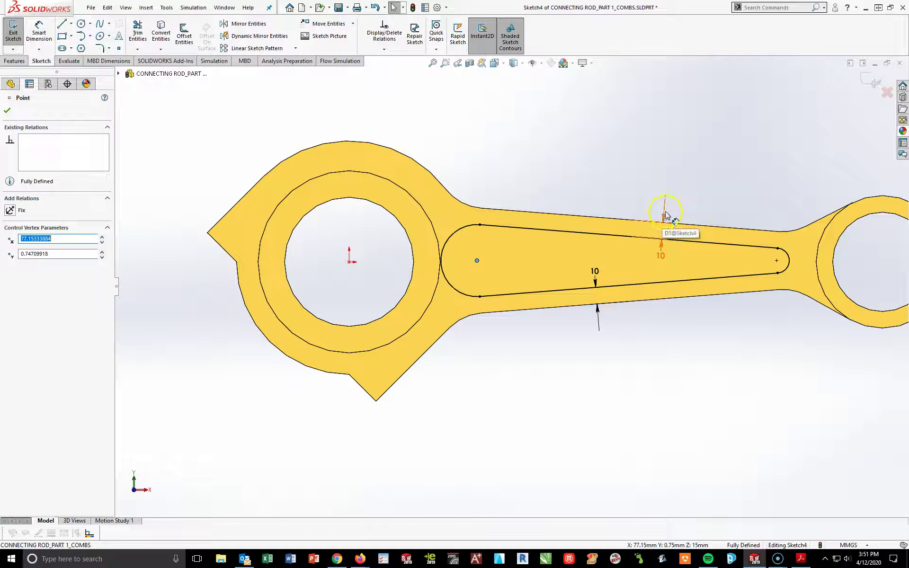
pyautogui.click(665, 211)
pyautogui.press('Delete')
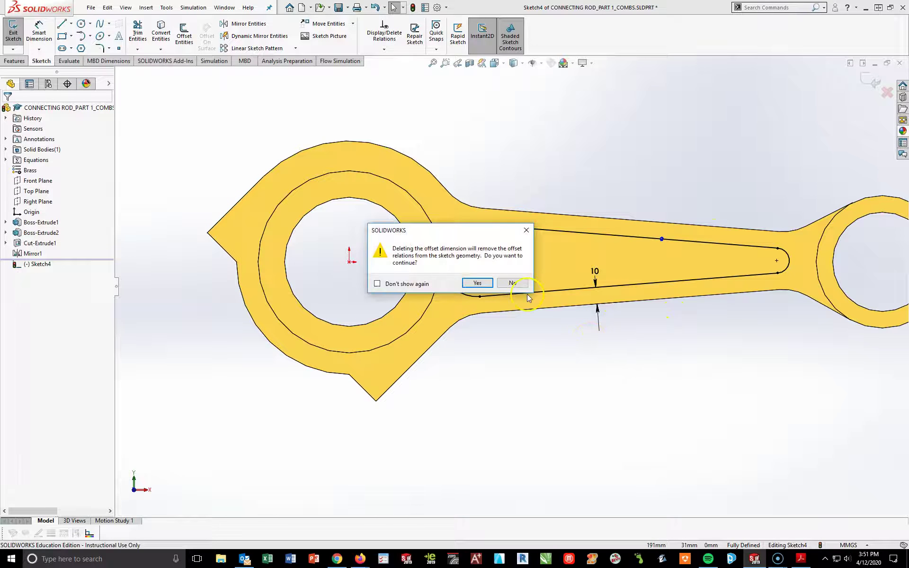
pyautogui.click(479, 283)
pyautogui.click(597, 323)
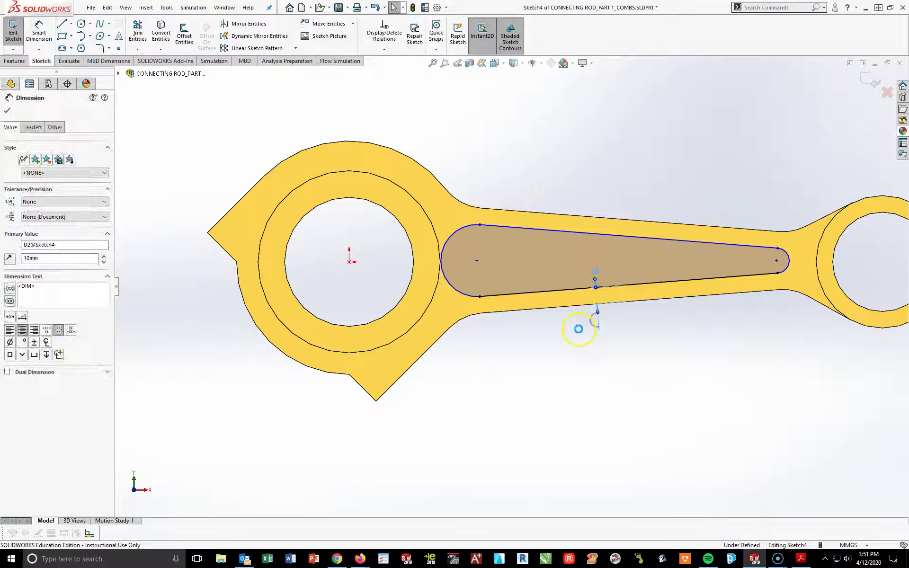
pyautogui.press('Delete')
pyautogui.click(491, 284)
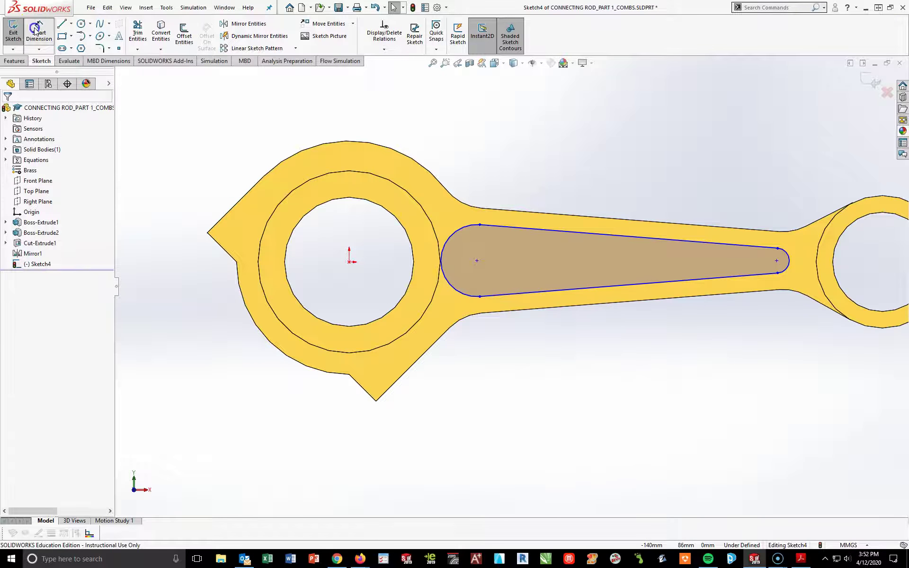
pyautogui.click(39, 49)
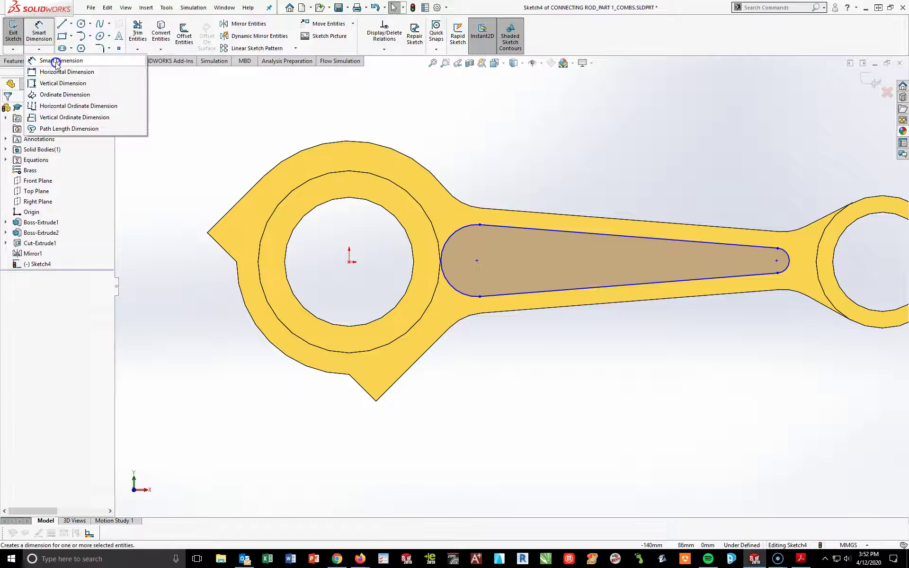
# Dimension the slot's left centre 85 mm from the origin and the slot centres 182 mm apart
pyautogui.click(52, 60)
pyautogui.click(477, 260)
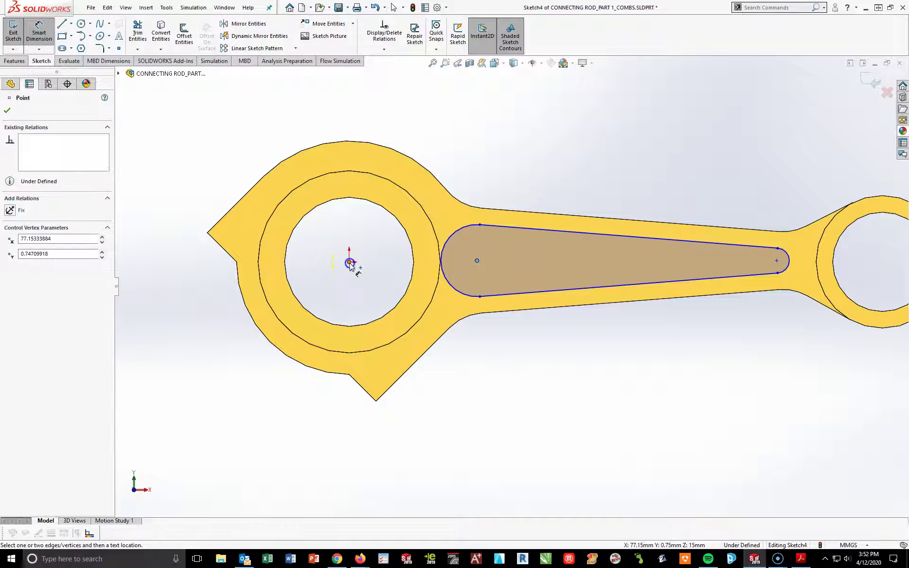
pyautogui.click(349, 262)
pyautogui.click(396, 110)
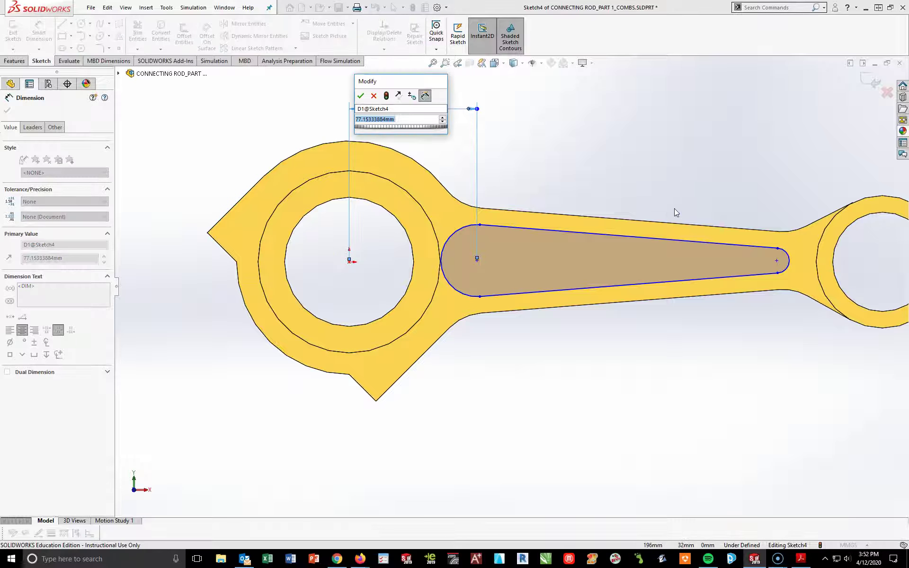
pyautogui.write('85')
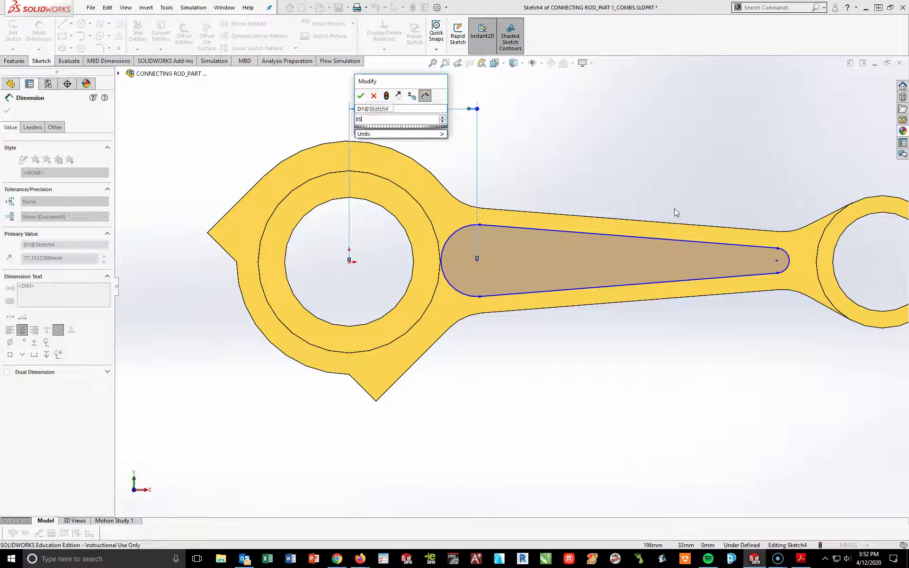
pyautogui.press('Return')
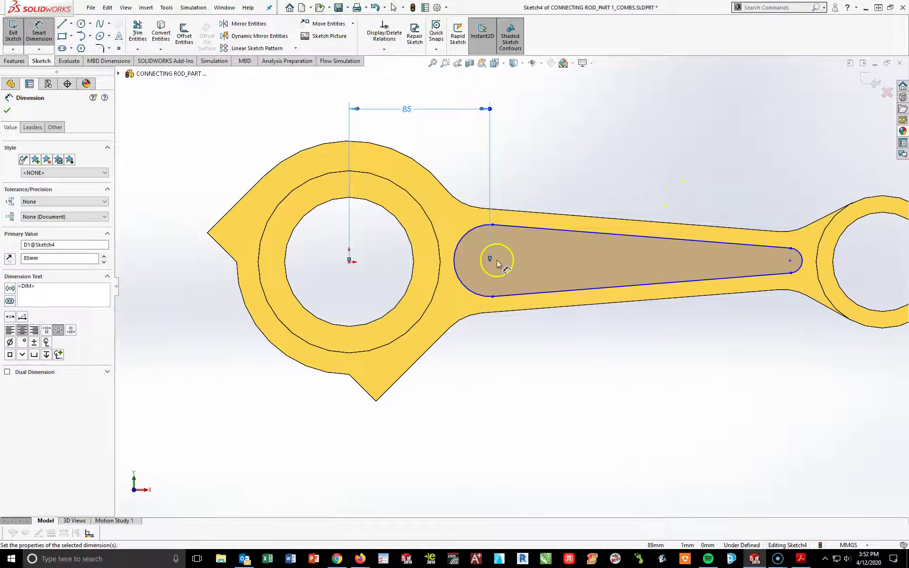
pyautogui.click(489, 260)
pyautogui.click(790, 262)
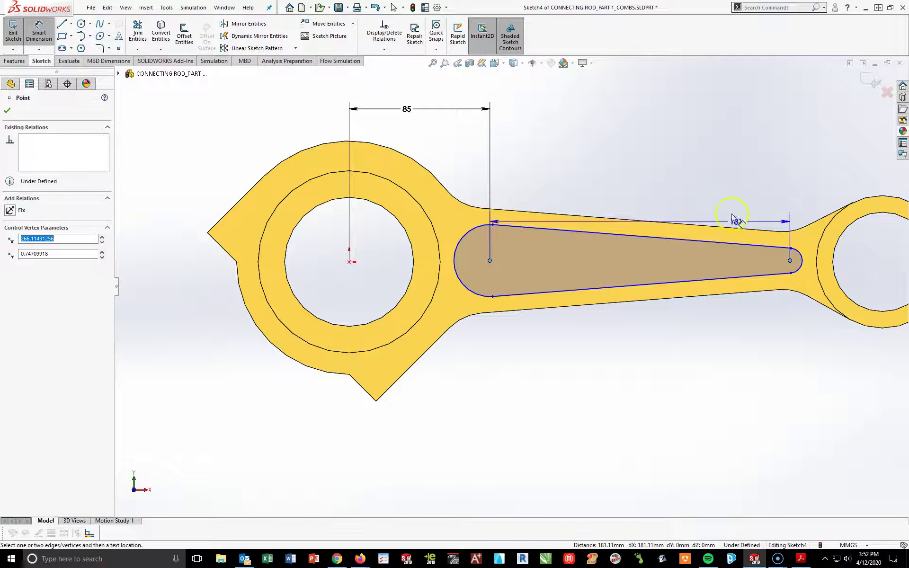
pyautogui.click(655, 113)
pyautogui.write('182')
pyautogui.press('Return')
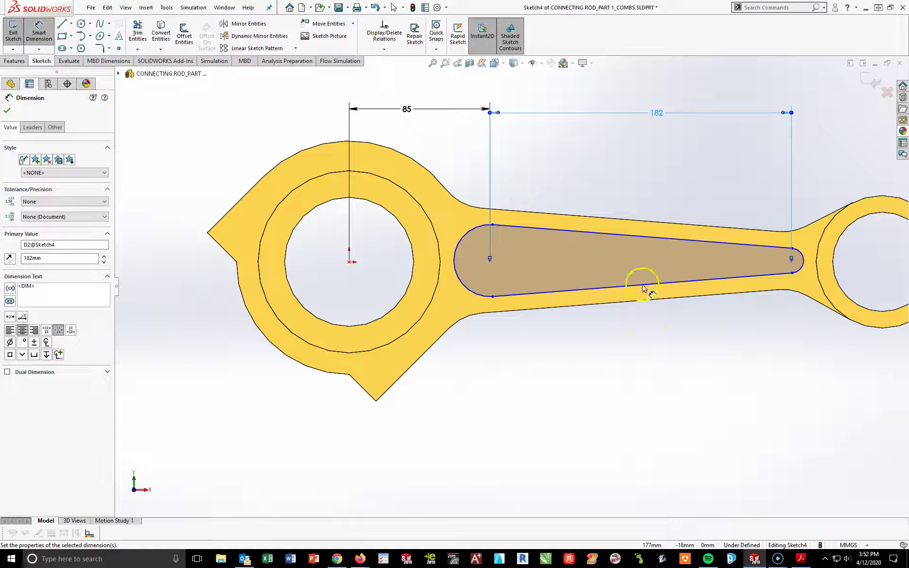
# Set a 10 mm wall between the slot's top line and the rod's top edge
pyautogui.click(646, 236)
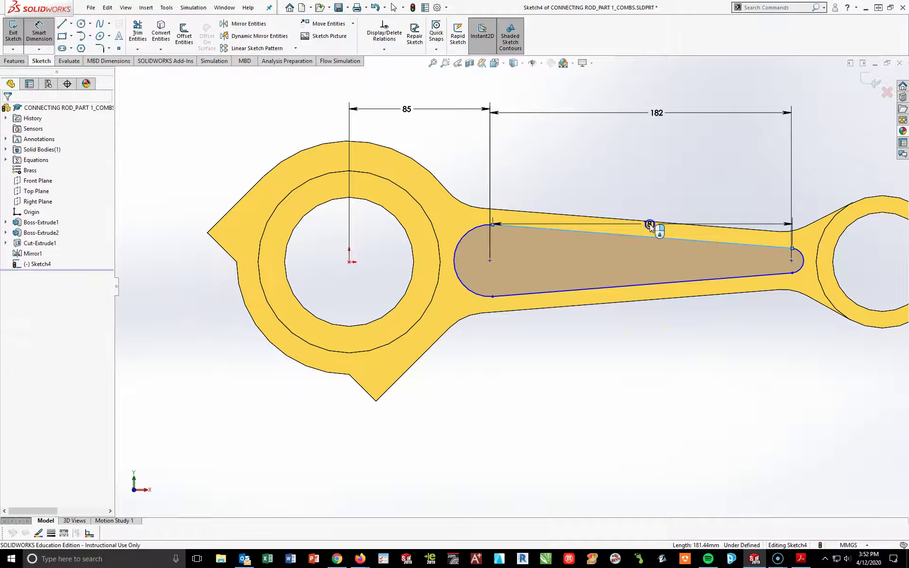
pyautogui.click(650, 228)
pyautogui.click(632, 223)
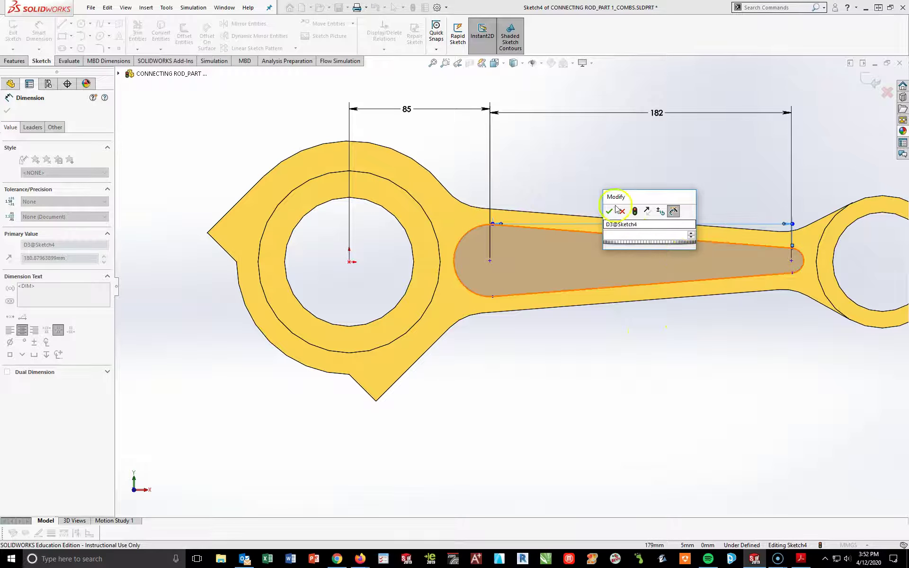
pyautogui.click(622, 211)
pyautogui.click(638, 226)
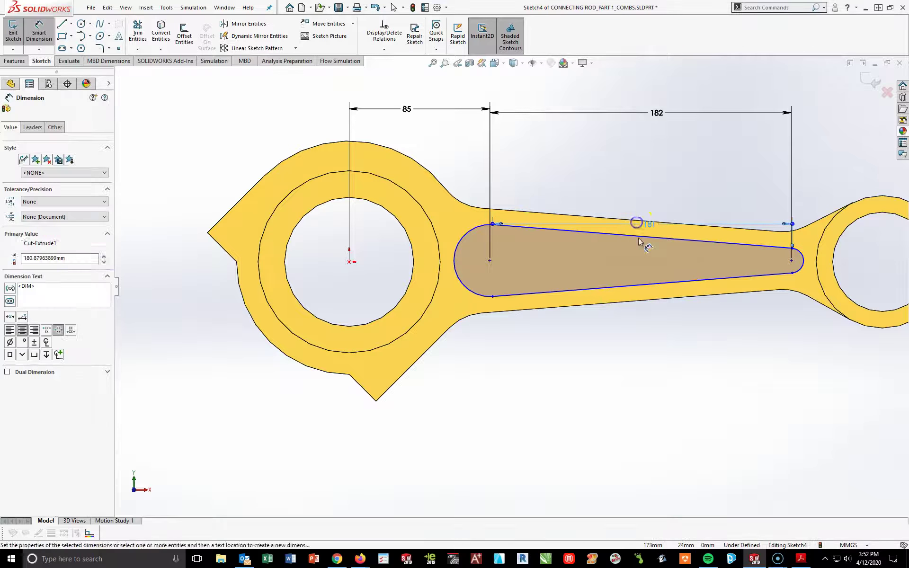
pyautogui.press('Escape')
pyautogui.click(623, 234)
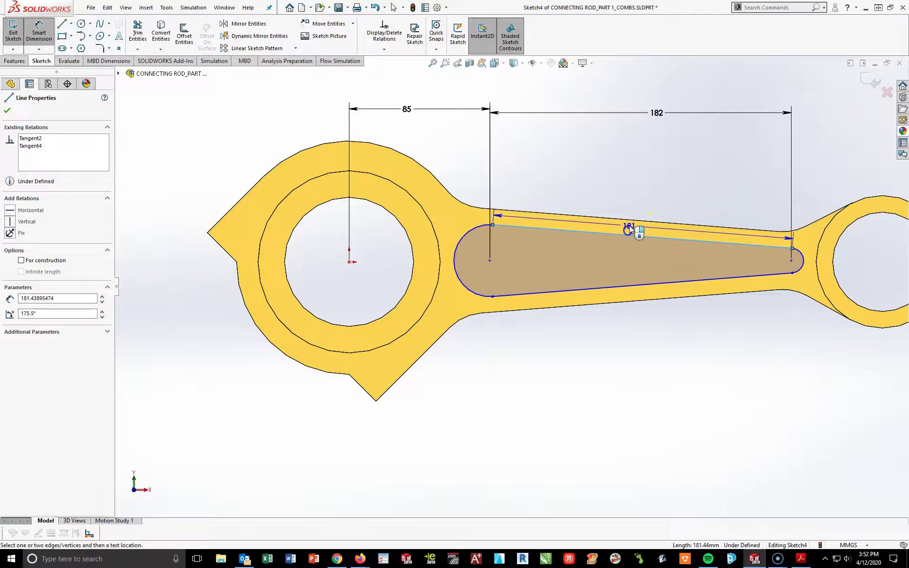
pyautogui.click(632, 220)
pyautogui.click(651, 186)
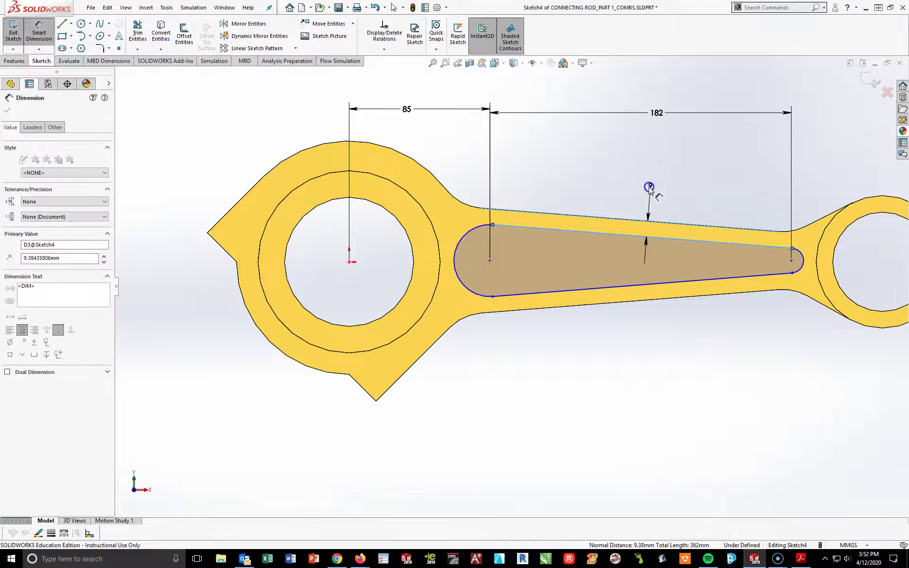
pyautogui.write('10')
pyautogui.click(656, 183)
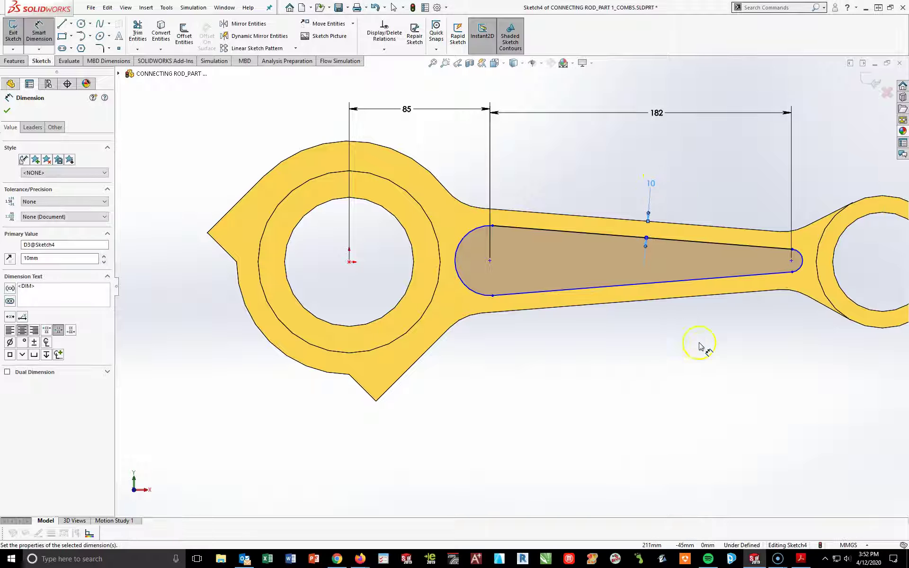
# Hold the pocket's lower line 10 mm from the rod's lower edge
pyautogui.click(680, 283)
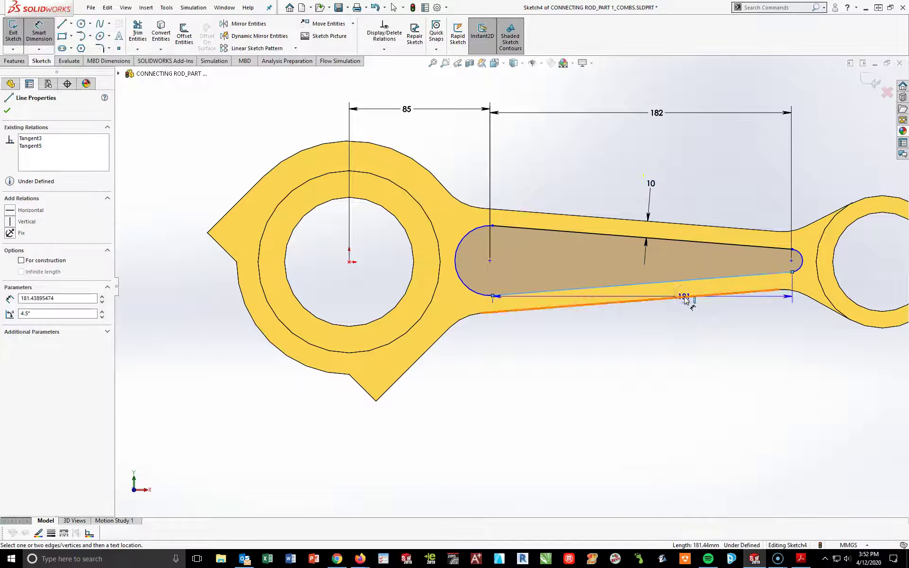
pyautogui.click(684, 297)
pyautogui.click(682, 263)
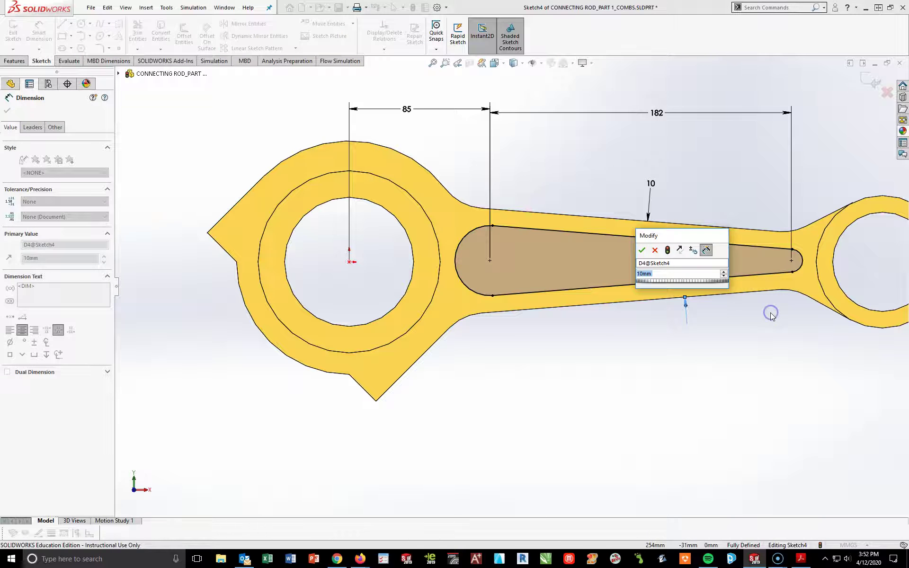
pyautogui.write('10')
pyautogui.press('Return')
pyautogui.click(763, 360)
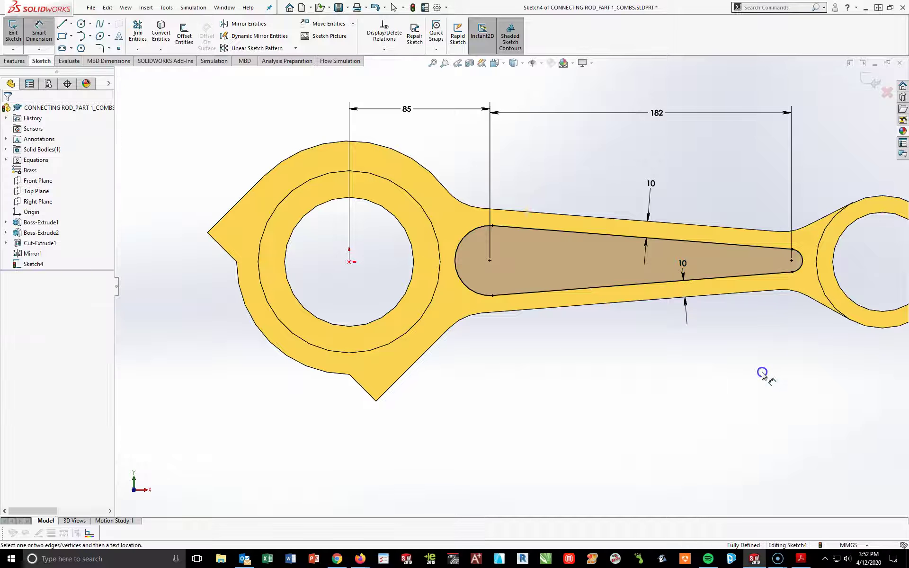
pyautogui.click(702, 332)
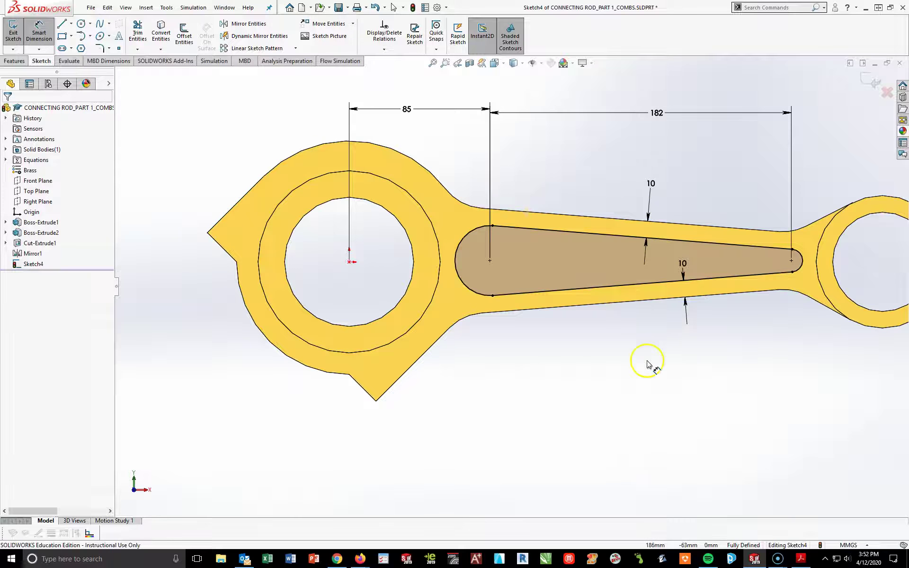
# Cut the Sketch4 slot 8 mm deep into the rod as a blind extruded cut
pyautogui.scroll(3, 645, 361)
pyautogui.moveTo(669, 345); pyautogui.dragTo(630, 367, button='middle')
pyautogui.scroll(-4, 622, 314)
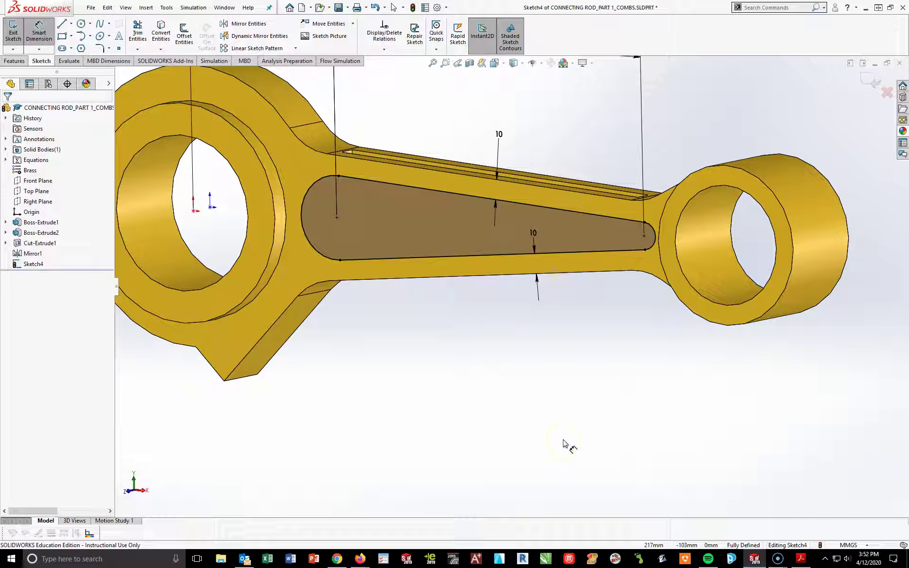
pyautogui.click(7, 302)
pyautogui.click(6, 64)
pyautogui.click(143, 33)
pyautogui.click(326, 258)
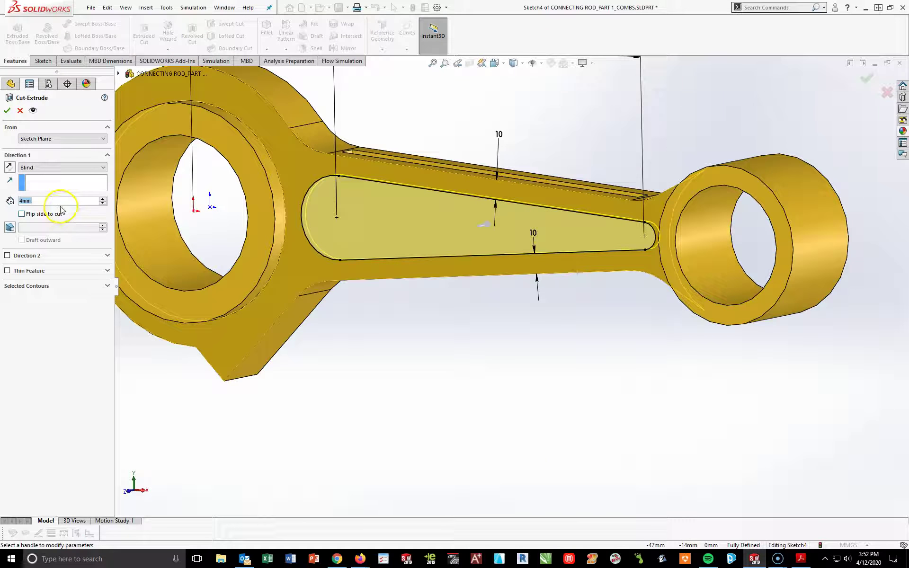
pyautogui.write('8')
pyautogui.press('Return')
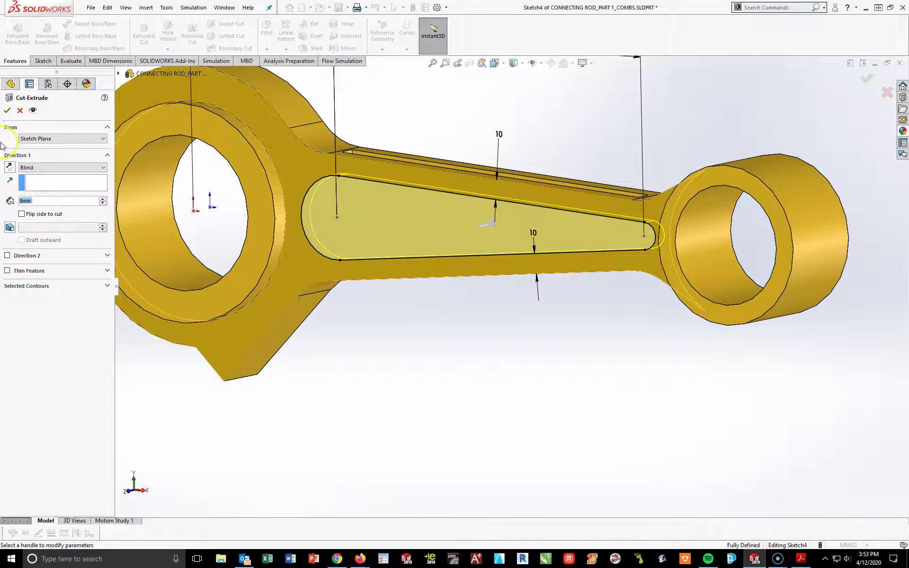
pyautogui.click(7, 108)
pyautogui.moveTo(533, 404)
pyautogui.mouseDown(button='middle')
pyautogui.moveTo(491, 377)
pyautogui.moveTo(549, 359)
pyautogui.moveTo(631, 376)
pyautogui.moveTo(542, 368)
pyautogui.moveTo(601, 396)
pyautogui.mouseUp(button='middle')
pyautogui.scroll(3, 587, 374)
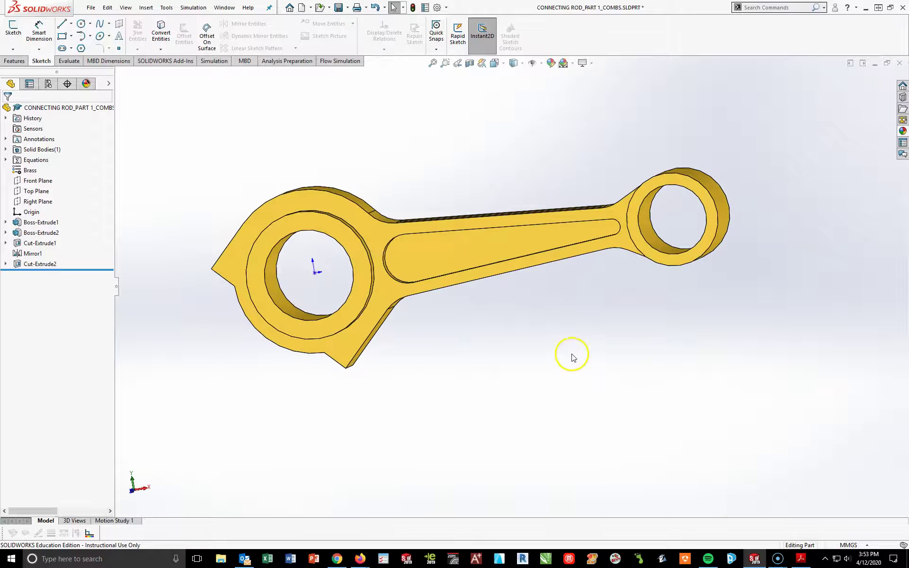
pyautogui.moveTo(573, 355); pyautogui.dragTo(574, 370, button='middle')
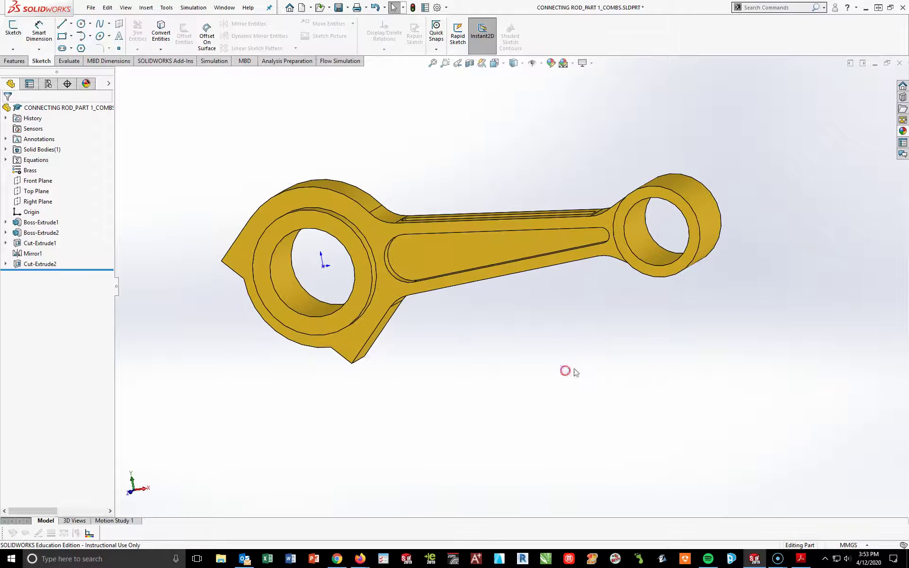
# Round the tapered pocket's rim edge loop with a 5 mm fillet
pyautogui.click(15, 62)
pyautogui.click(270, 41)
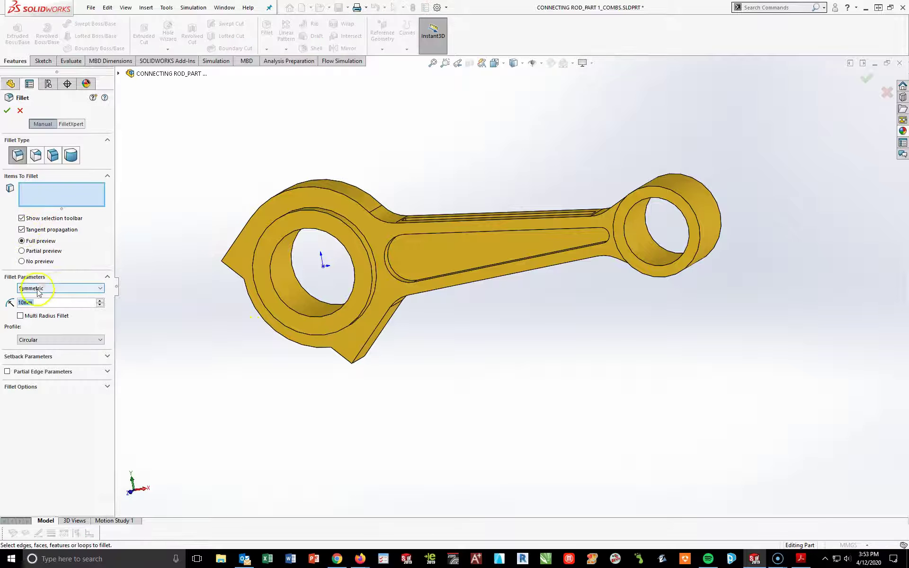
pyautogui.write('5')
pyautogui.press('Return')
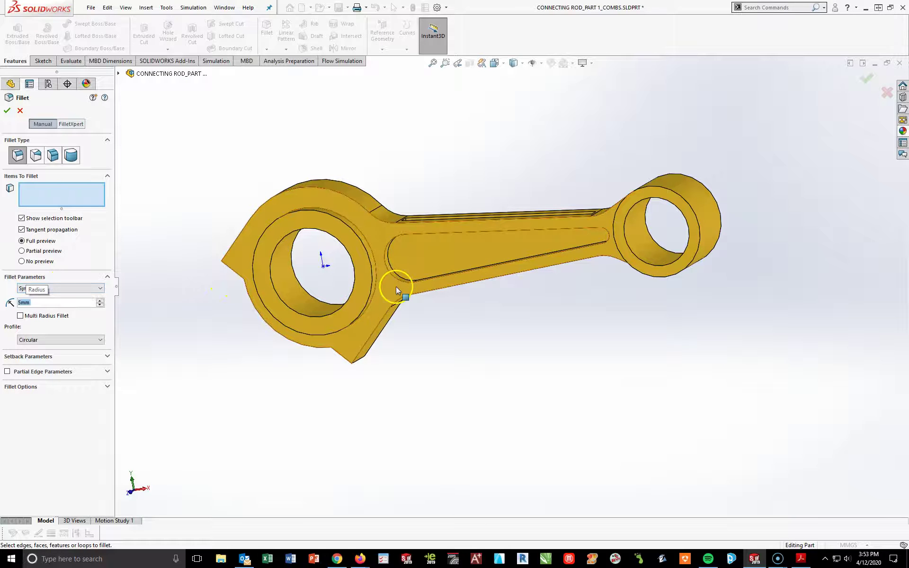
pyautogui.click(392, 268)
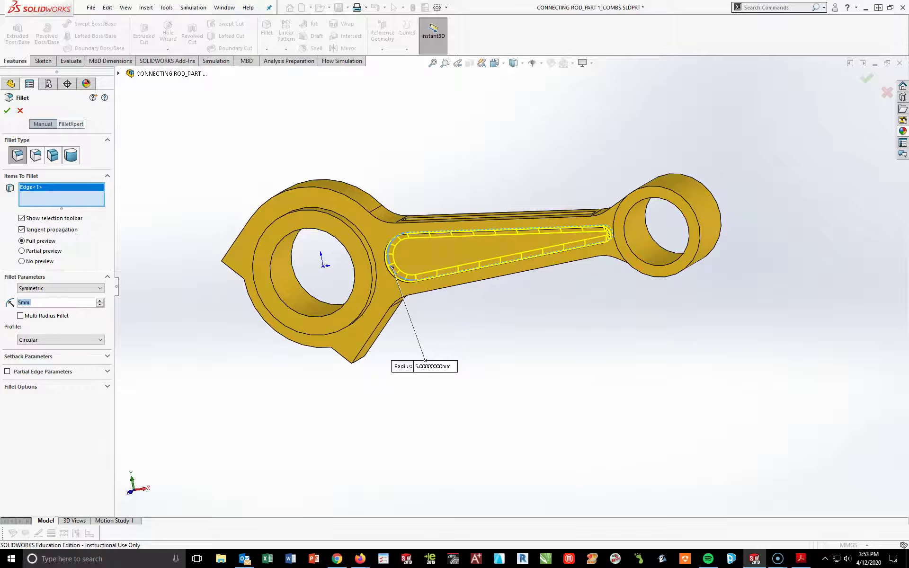
pyautogui.click(5, 111)
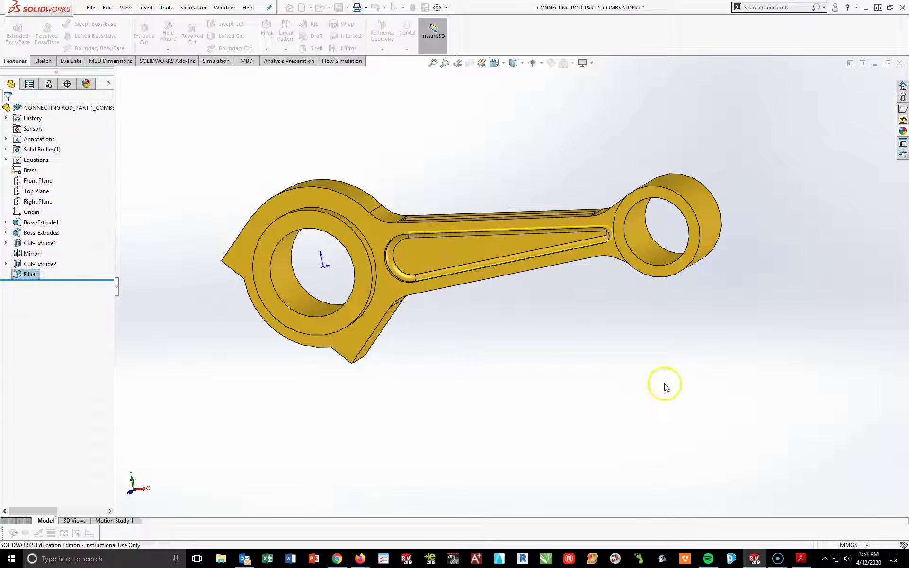
pyautogui.click(13, 276)
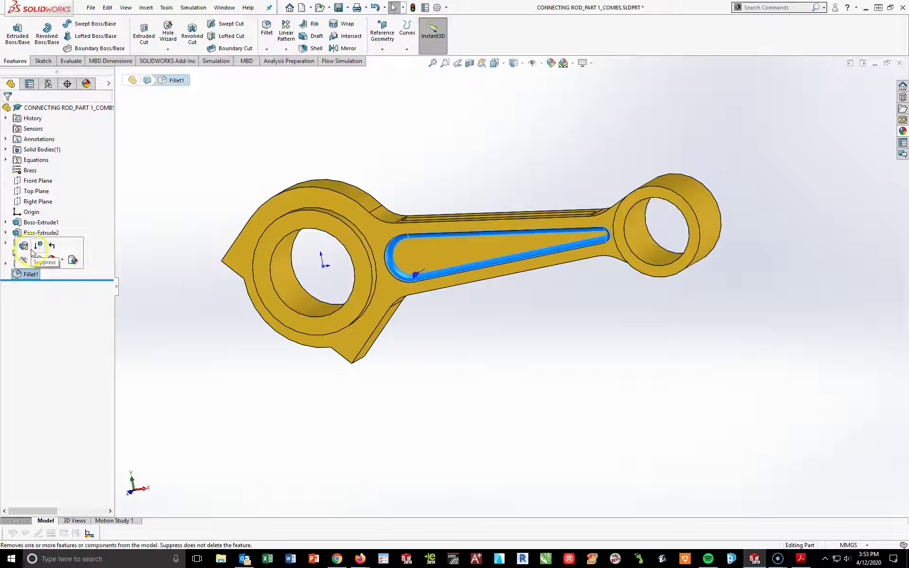
# Apply a red appearance (RGB 192, 0, 0) to the Fillet1 faces only
pyautogui.click(52, 259)
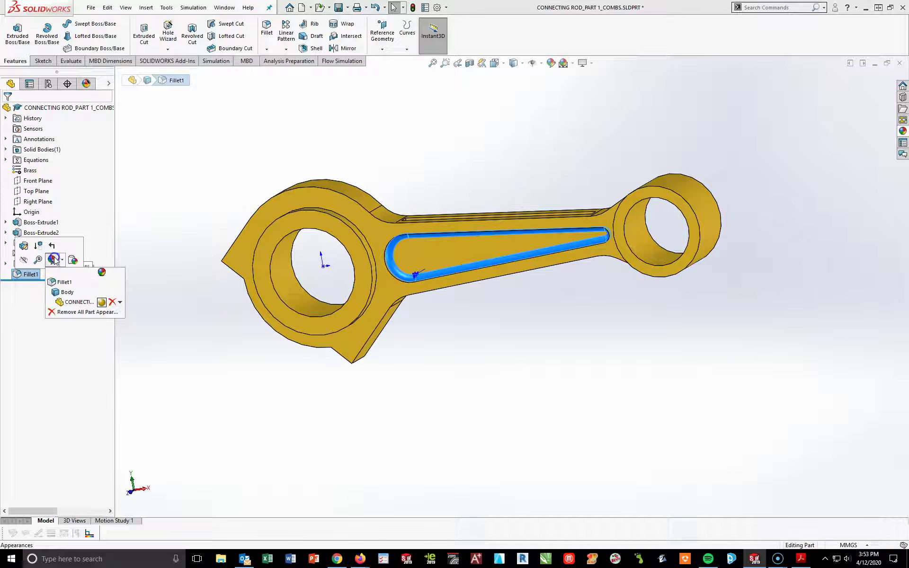
pyautogui.click(65, 282)
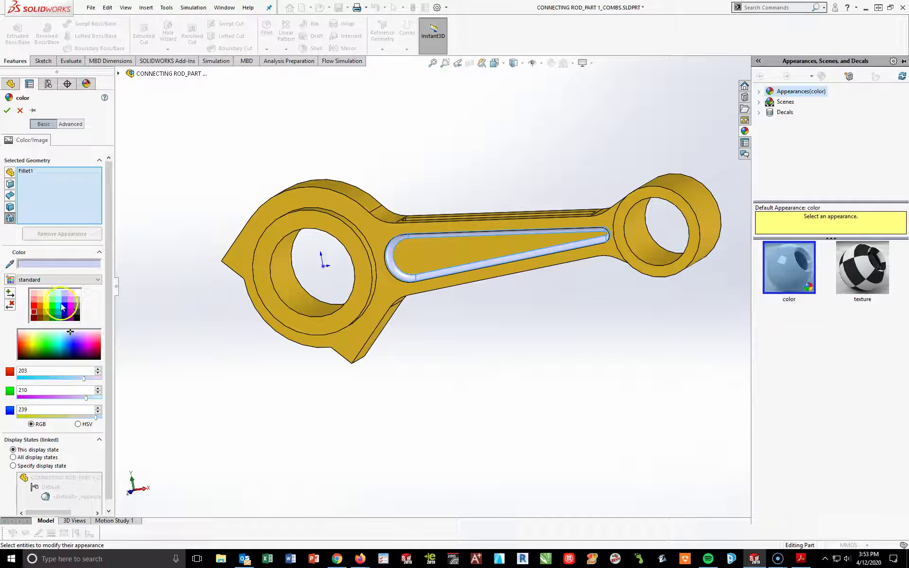
pyautogui.click(36, 314)
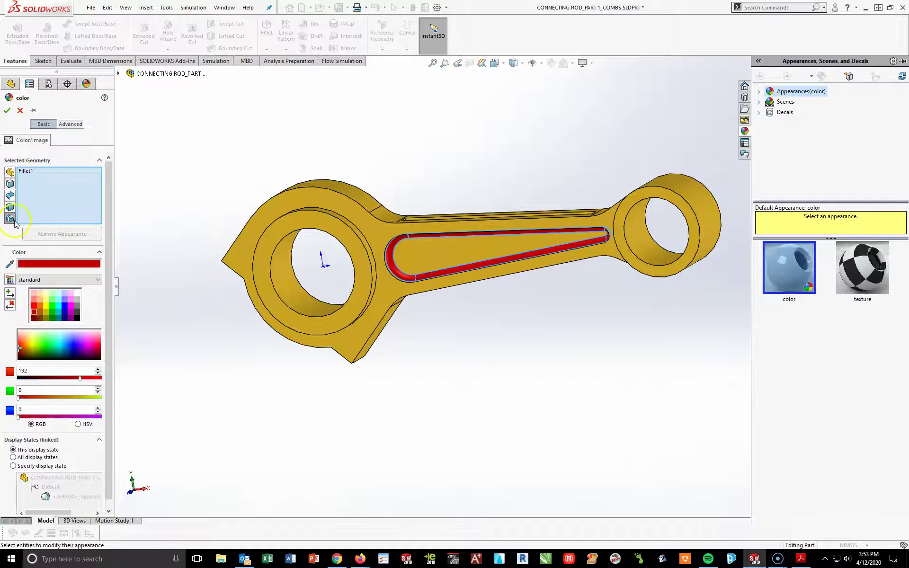
pyautogui.click(7, 111)
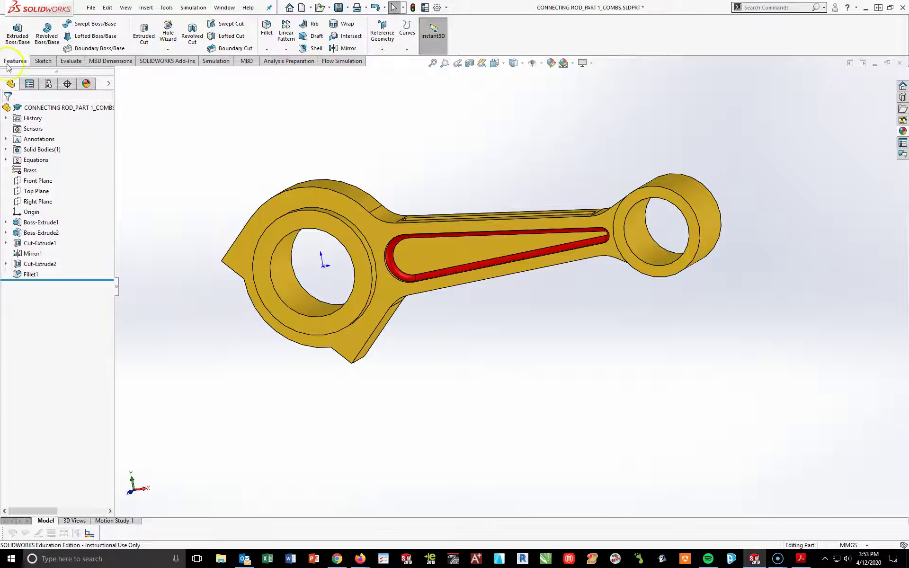
# Mirror Cut-Extrude2 and Fillet1 about the Front Plane to the rod's other side
pyautogui.click(331, 49)
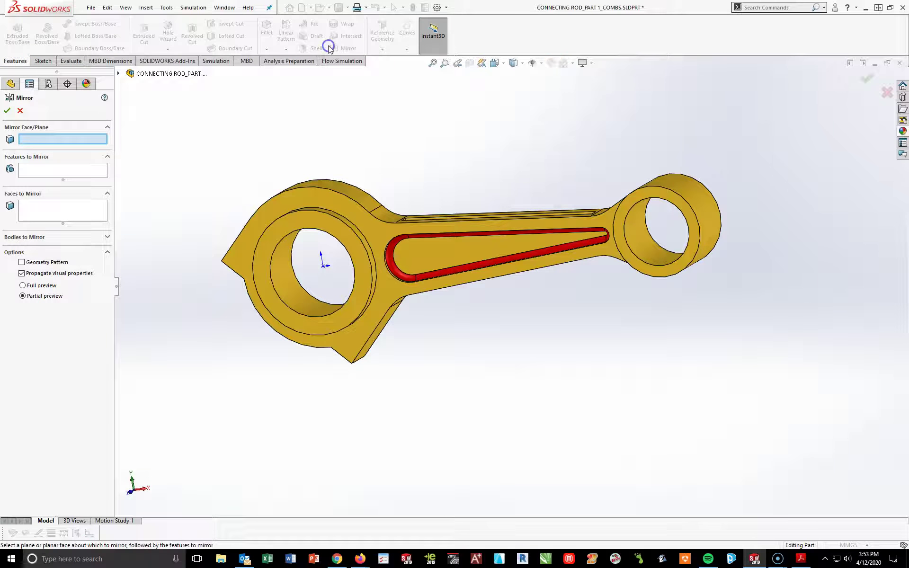
pyautogui.click(119, 74)
pyautogui.click(149, 150)
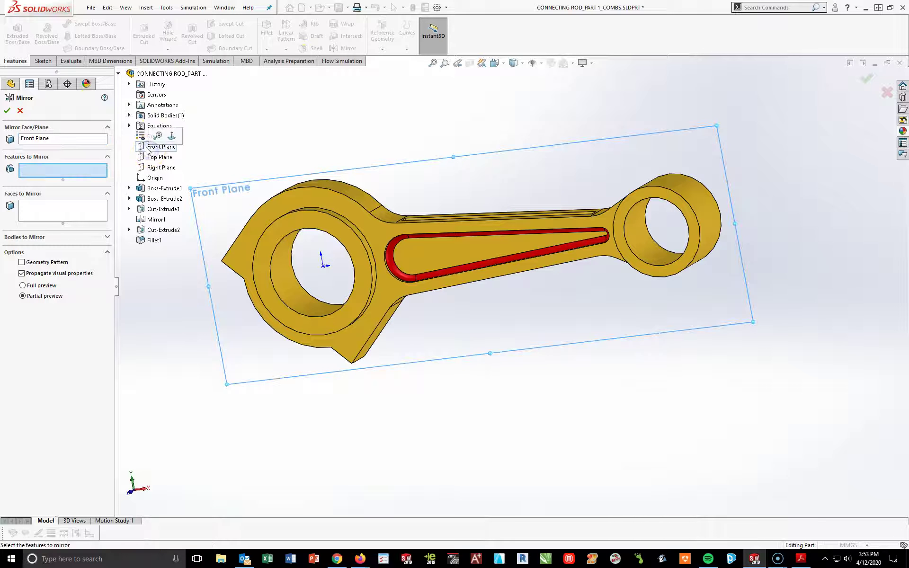
pyautogui.click(163, 230)
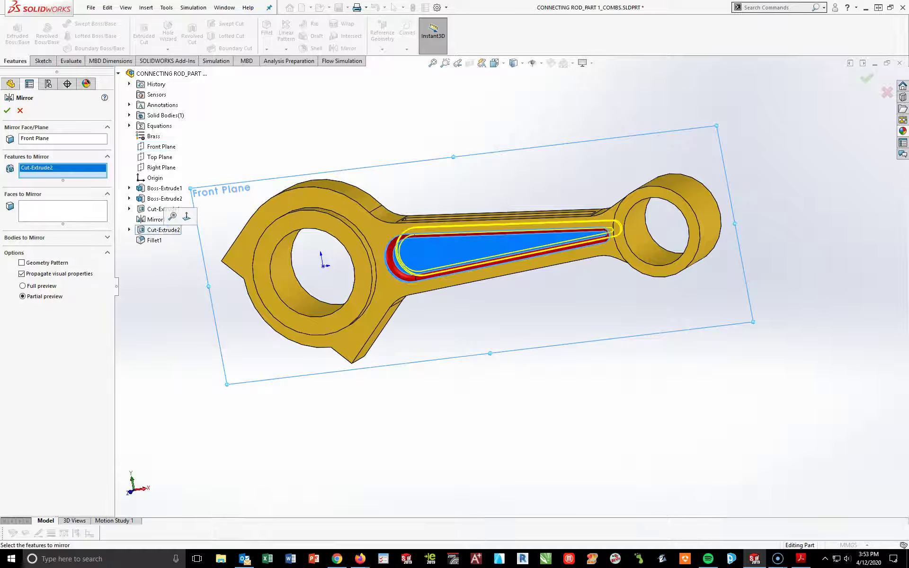
pyautogui.click(153, 241)
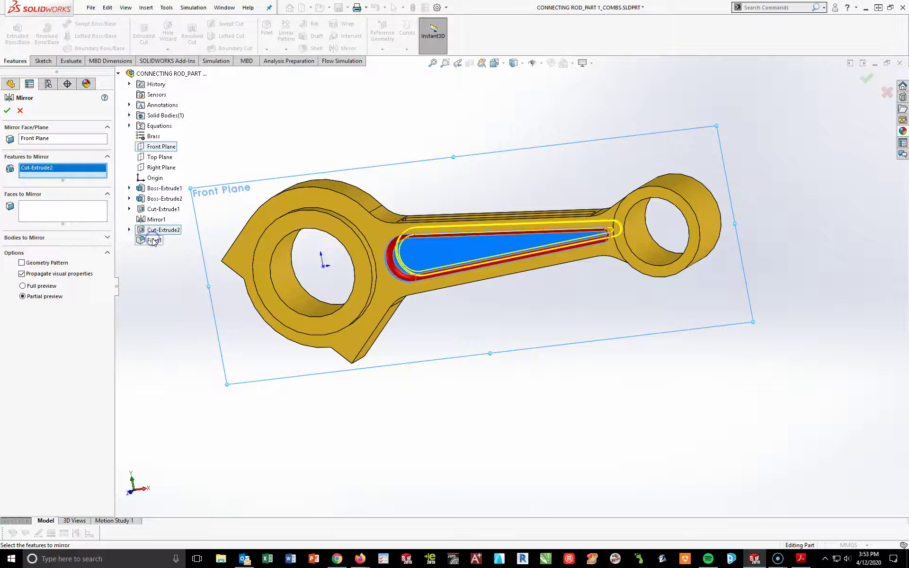
pyautogui.click(153, 241)
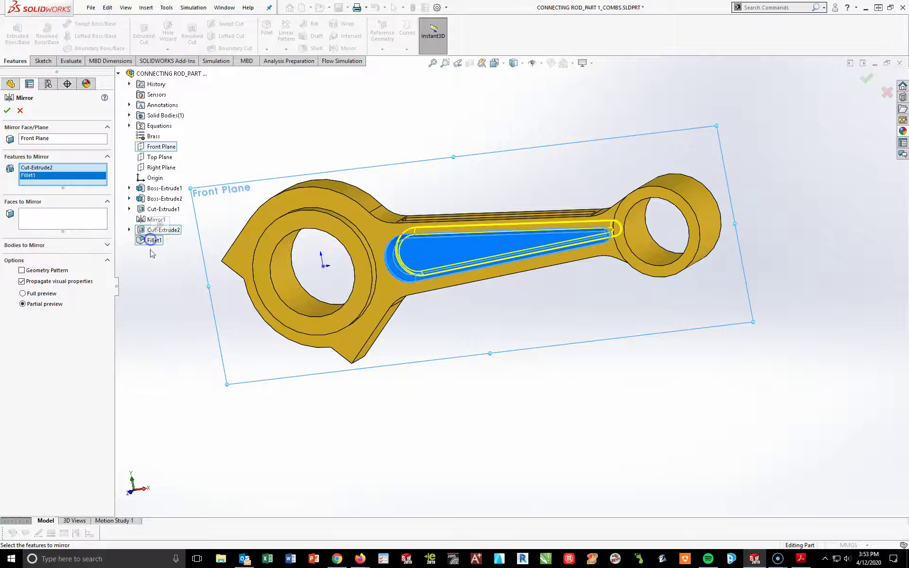
pyautogui.click(7, 114)
pyautogui.moveTo(361, 390)
pyautogui.mouseDown(button='middle')
pyautogui.moveTo(479, 444)
pyautogui.moveTo(717, 386)
pyautogui.moveTo(607, 392)
pyautogui.moveTo(472, 446)
pyautogui.moveTo(578, 408)
pyautogui.moveTo(661, 402)
pyautogui.mouseUp(button='middle')
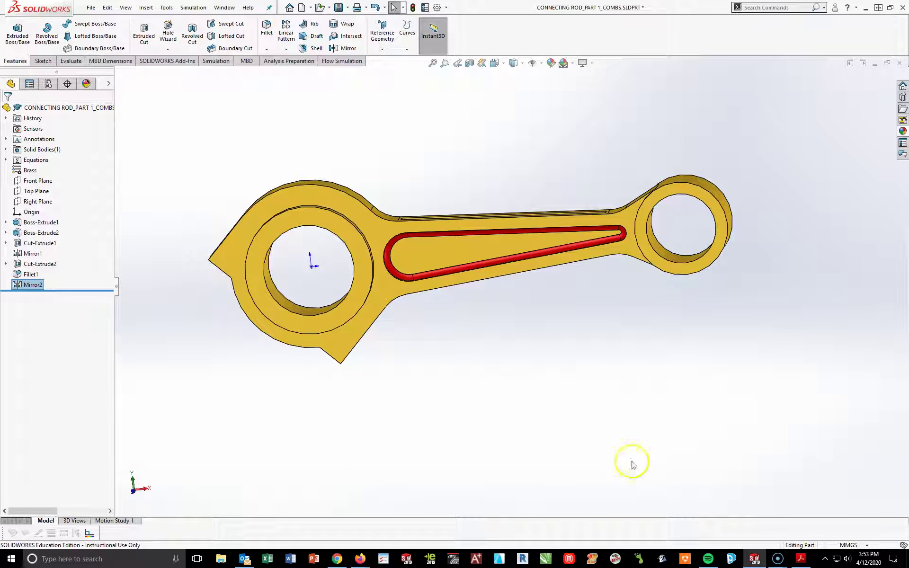
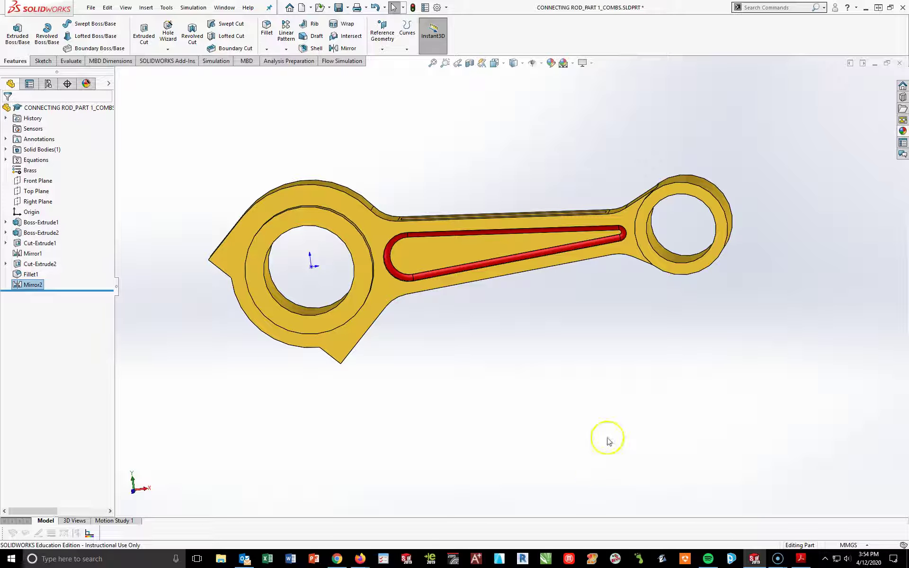
# Switch the rod to Isometric, orbit it, and pick the top face of Boss-Extrude2
pyautogui.press('space')
pyautogui.click(690, 436)
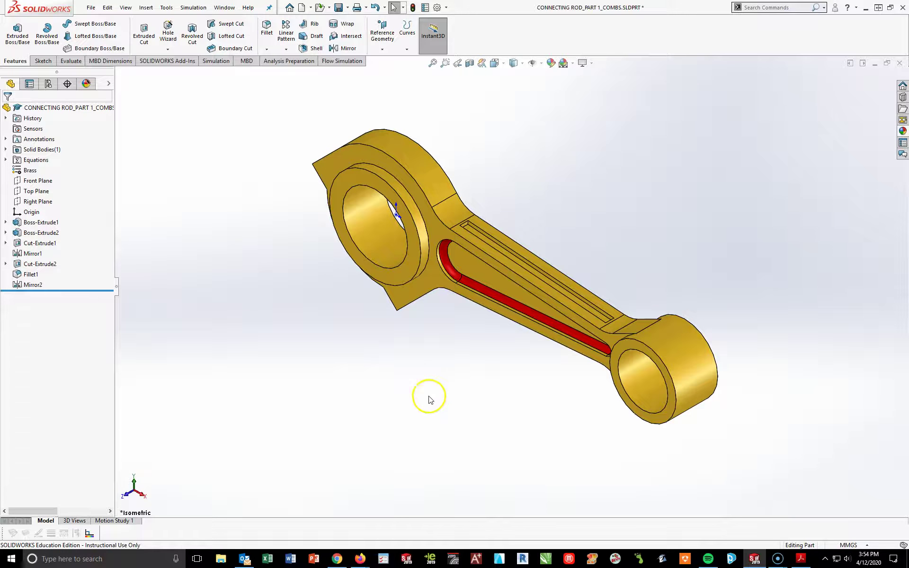
pyautogui.moveTo(440, 377); pyautogui.dragTo(413, 131, button='middle')
pyautogui.click(412, 131)
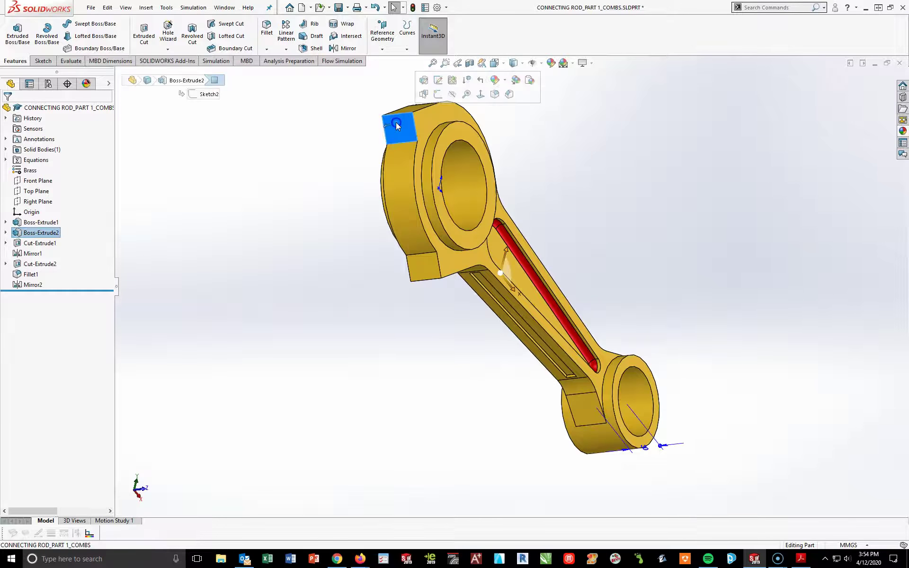
# Start a sketch on the boss face, view it Normal To, and draw two concentric circles on the upper tab
pyautogui.click(41, 61)
pyautogui.click(13, 32)
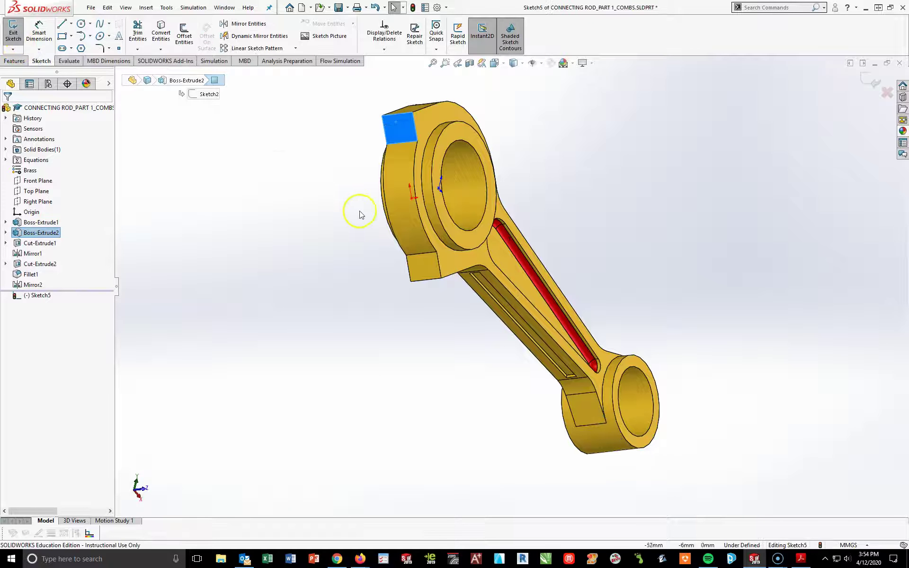
pyautogui.press('space')
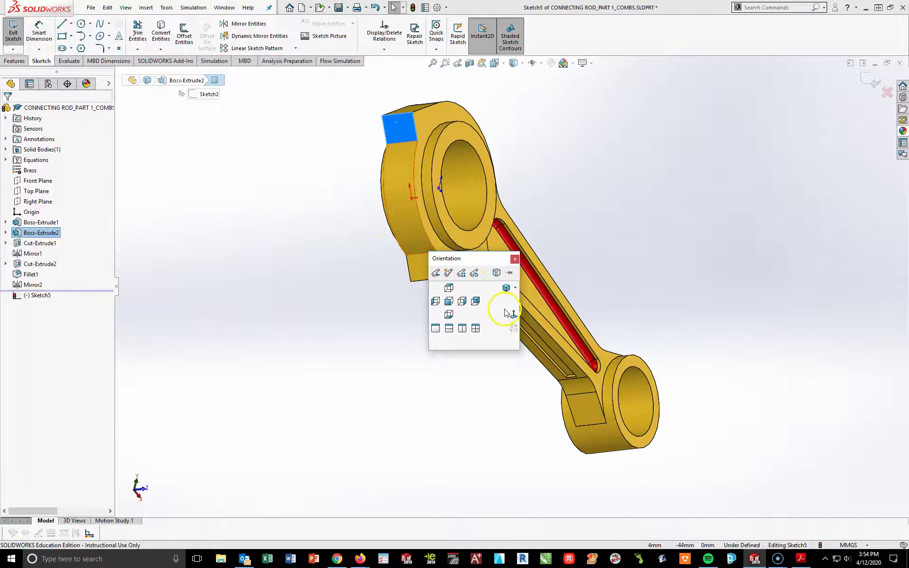
pyautogui.click(505, 290)
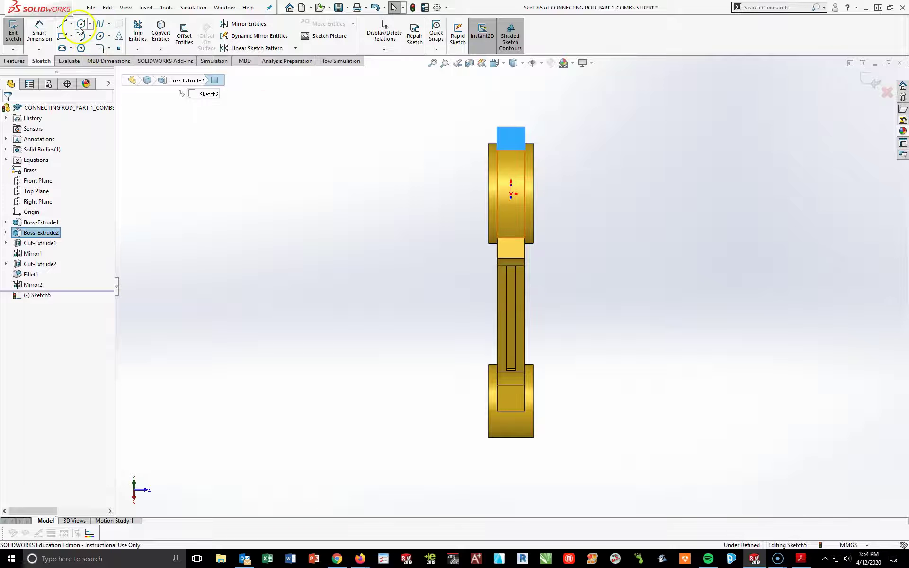
pyautogui.click(82, 23)
pyautogui.scroll(-3, 492, 128)
pyautogui.scroll(-3, 457, 164)
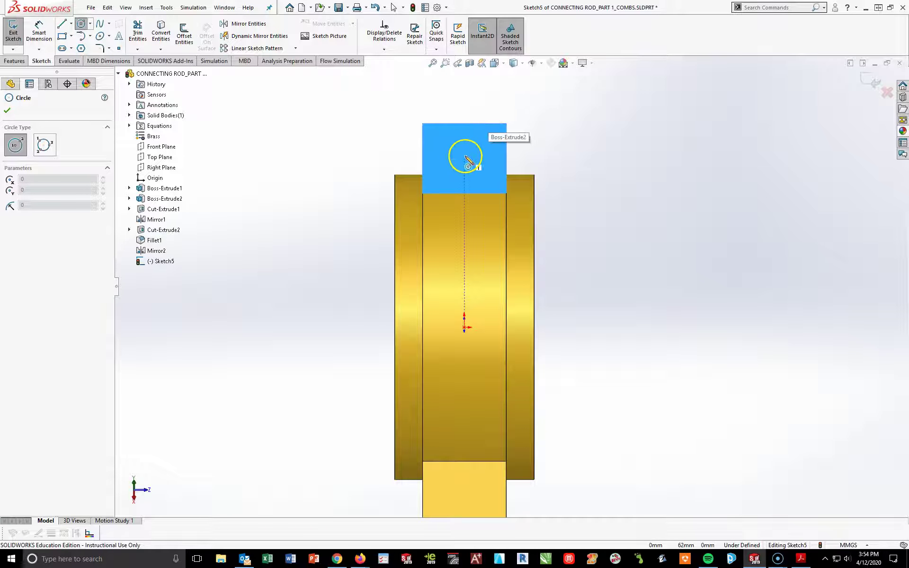
pyautogui.click(463, 156)
pyautogui.click(473, 182)
pyautogui.click(464, 155)
pyautogui.click(481, 168)
# Draw a matching pair of concentric circles on the lower tab
pyautogui.scroll(1, 466, 487)
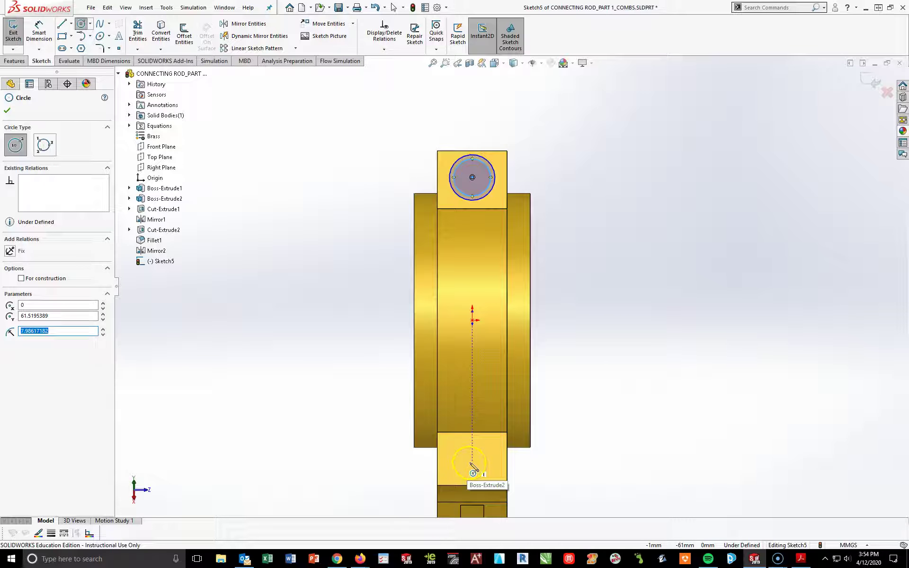
pyautogui.click(472, 459)
pyautogui.click(481, 482)
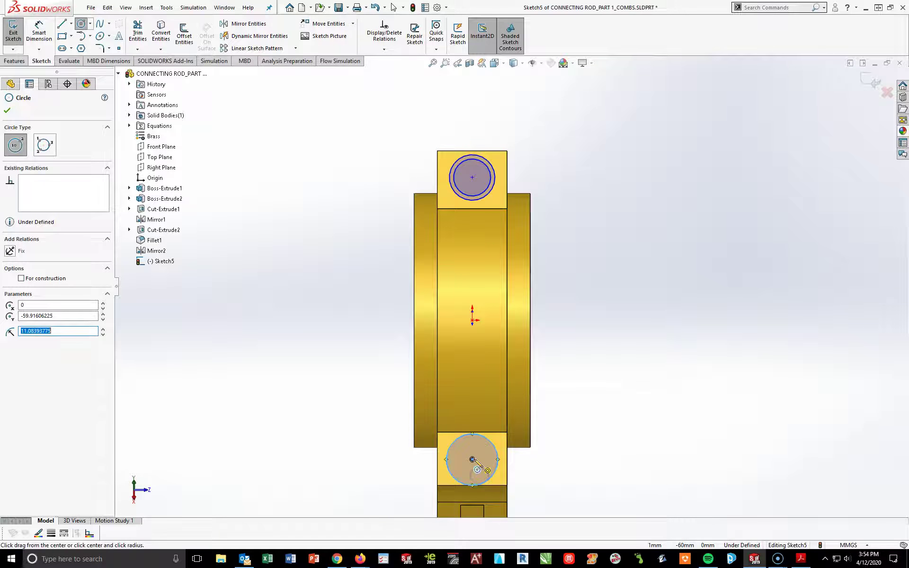
pyautogui.click(480, 479)
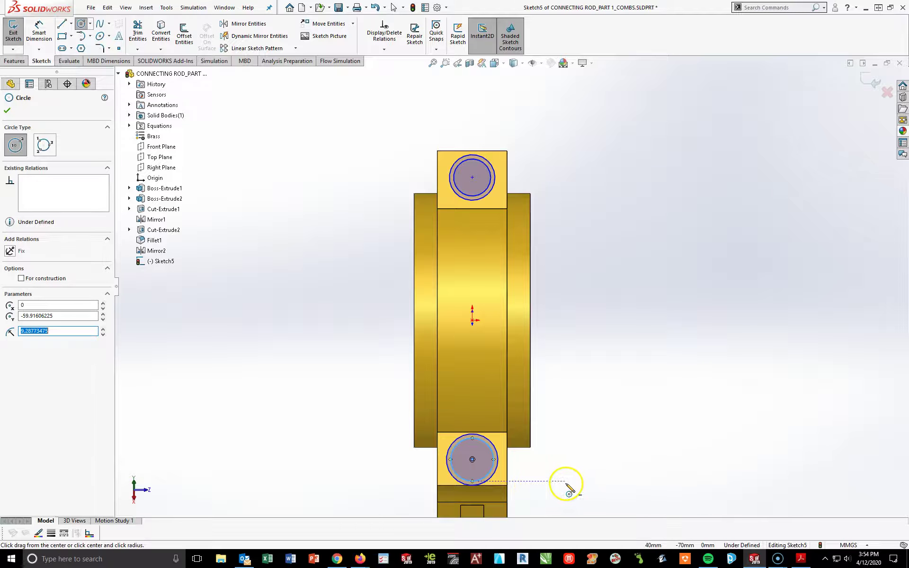
pyautogui.press('Escape')
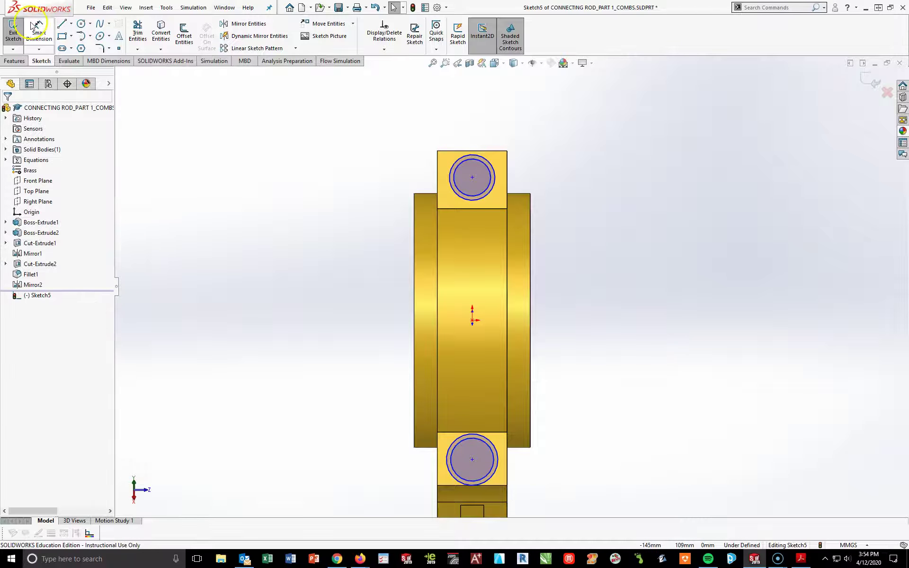
pyautogui.click(33, 26)
# Dimension the upper circles: 25 mm offset from the edge, Ø20 outer and Ø15 inner
pyautogui.click(473, 178)
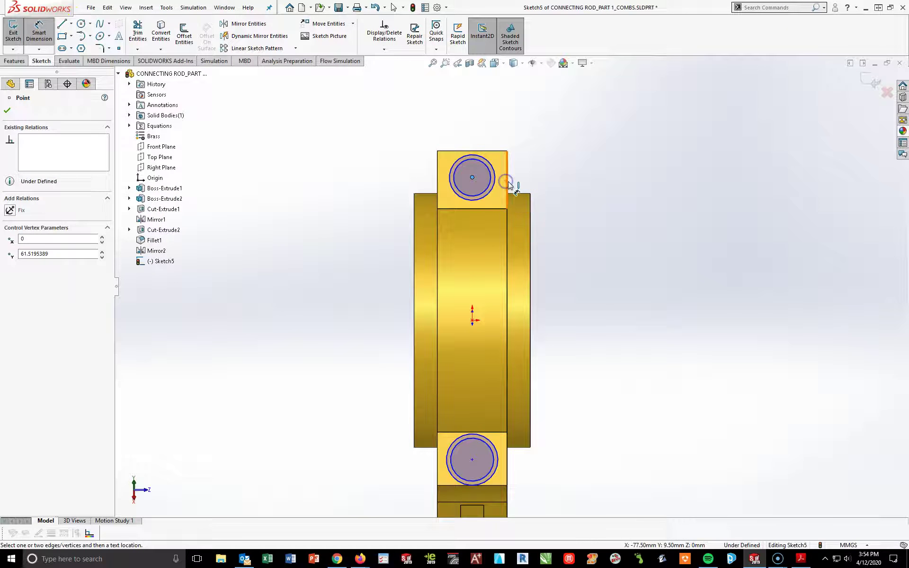
pyautogui.click(530, 212)
pyautogui.click(500, 122)
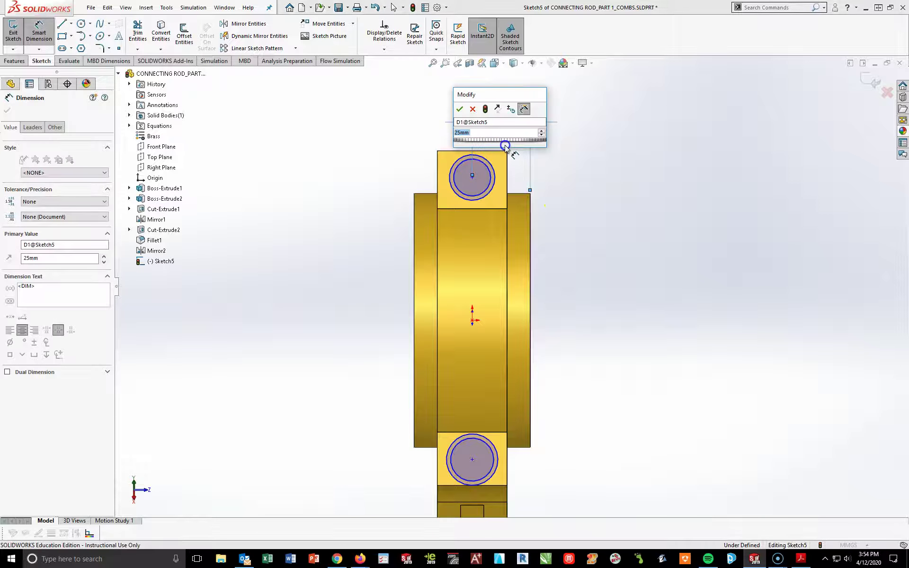
pyautogui.write('25')
pyautogui.click(669, 264)
pyautogui.click(459, 157)
pyautogui.click(391, 124)
pyautogui.write('20')
pyautogui.press('Return')
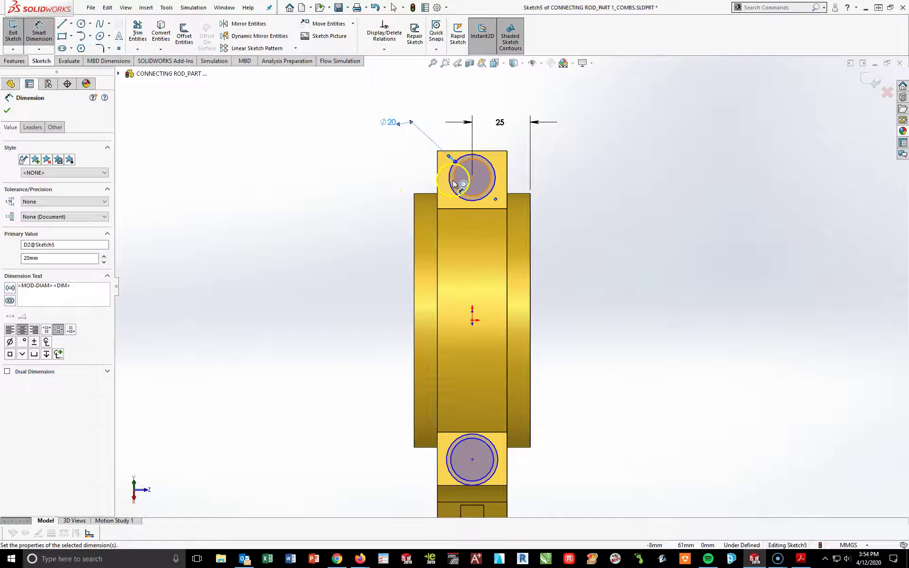
pyautogui.click(454, 183)
pyautogui.click(357, 207)
pyautogui.write('1')
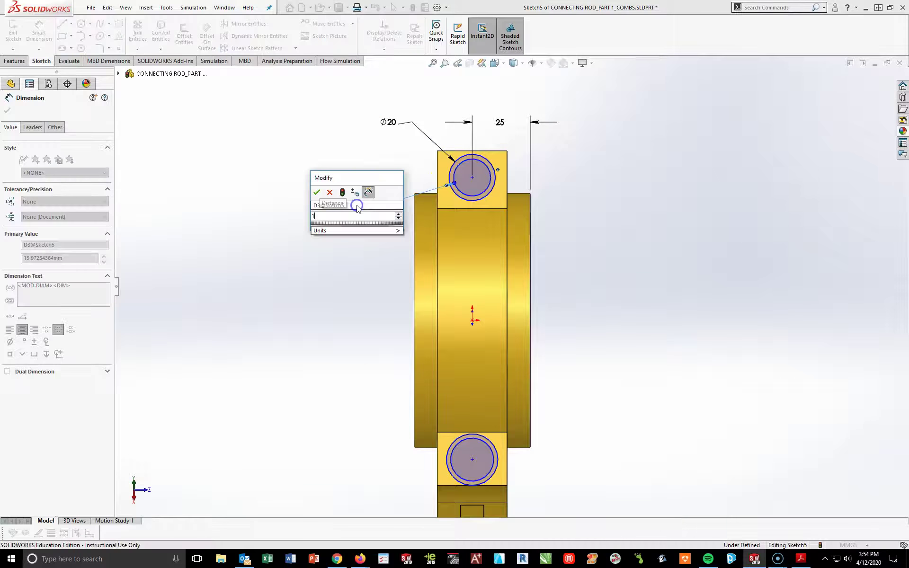
pyautogui.write('5')
pyautogui.press('Return')
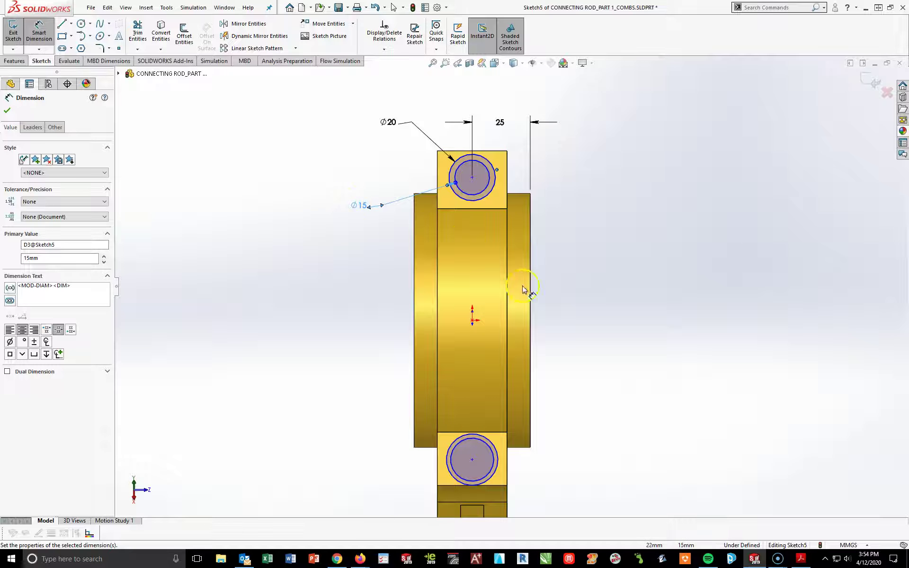
# Dimension the upper and lower circle centres 60 mm and 59 mm from the origin
pyautogui.click(472, 178)
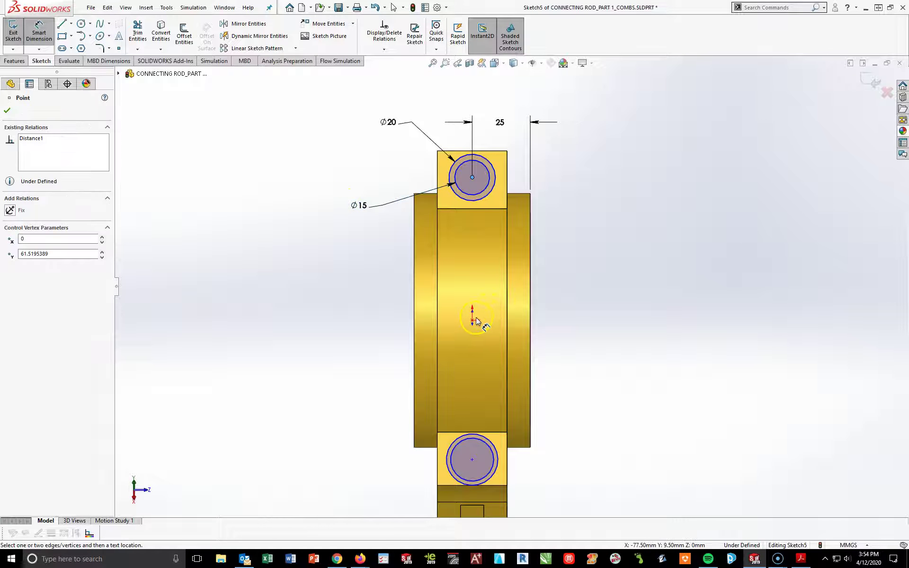
pyautogui.click(475, 320)
pyautogui.click(582, 247)
pyautogui.write('60')
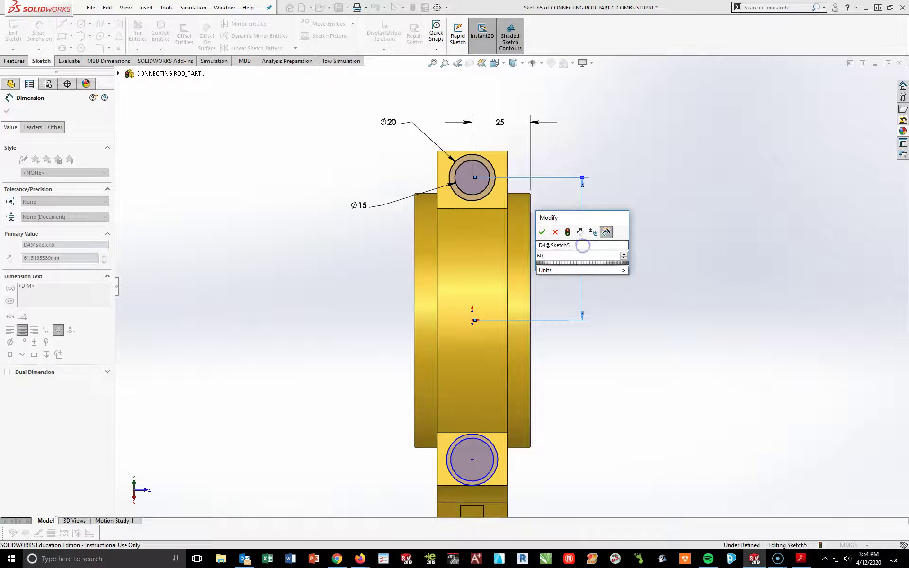
pyautogui.press('Return')
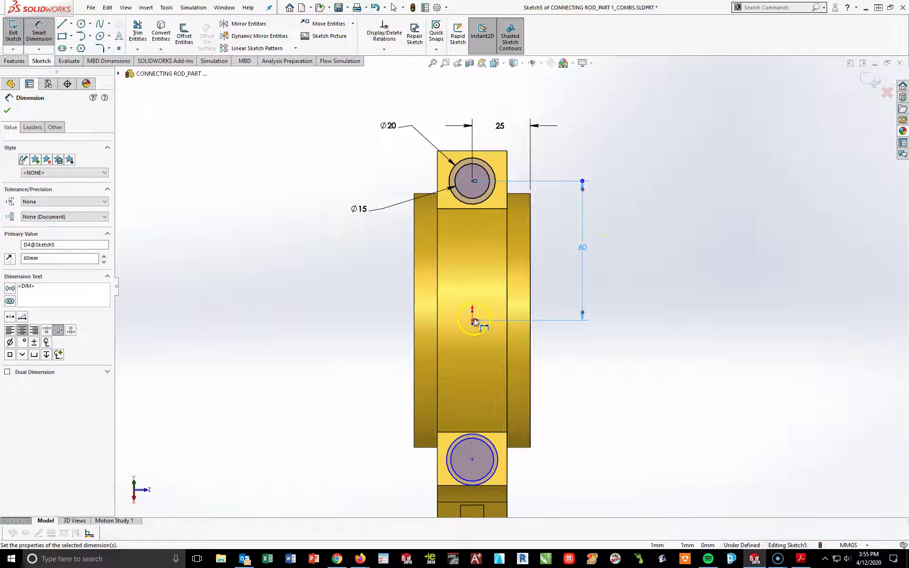
pyautogui.press('Escape')
pyautogui.click(474, 460)
pyautogui.click(475, 320)
pyautogui.click(583, 438)
pyautogui.write('59')
pyautogui.press('Return')
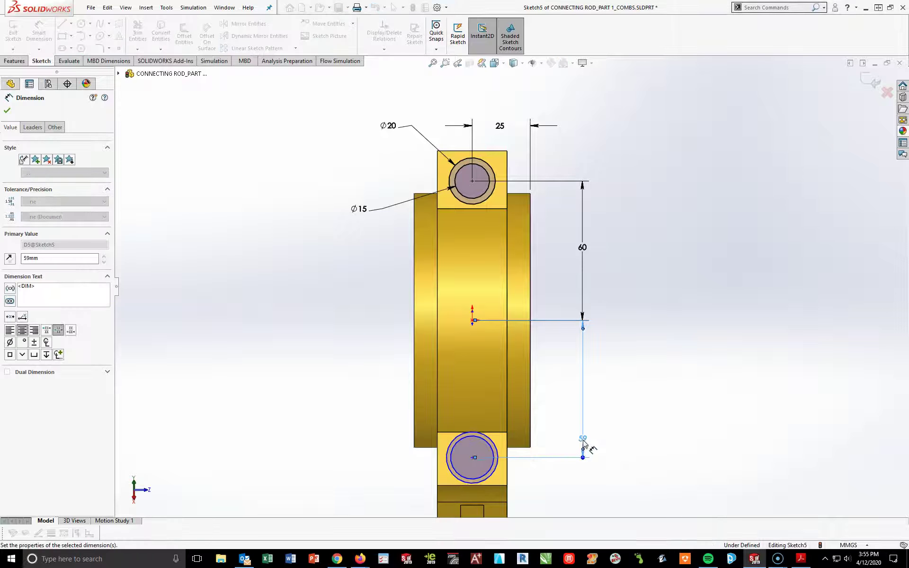
pyautogui.click(565, 503)
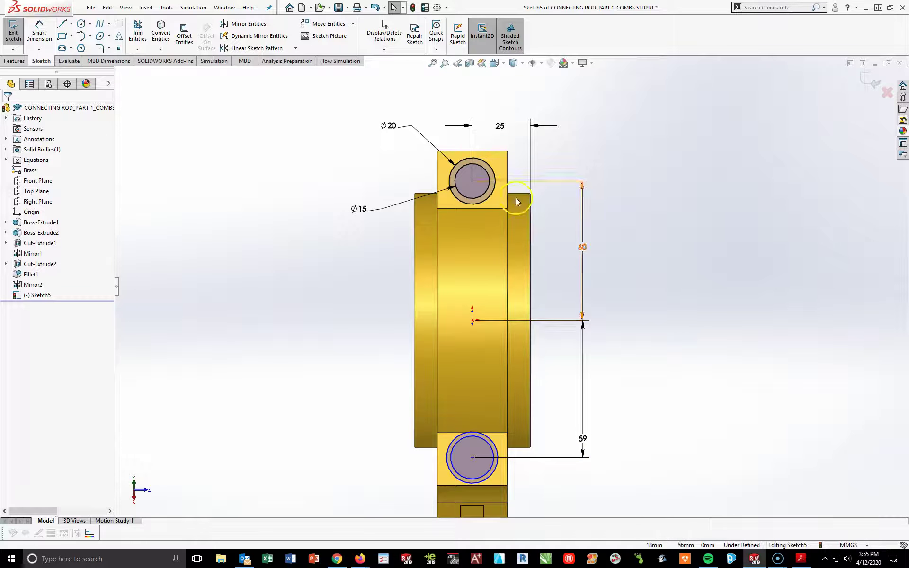
# Make the lower outer and inner circles equal to their upper counterparts
pyautogui.click(485, 200)
pyautogui.keyDown('ctrl'); pyautogui.click(498, 444); pyautogui.keyUp('ctrl')
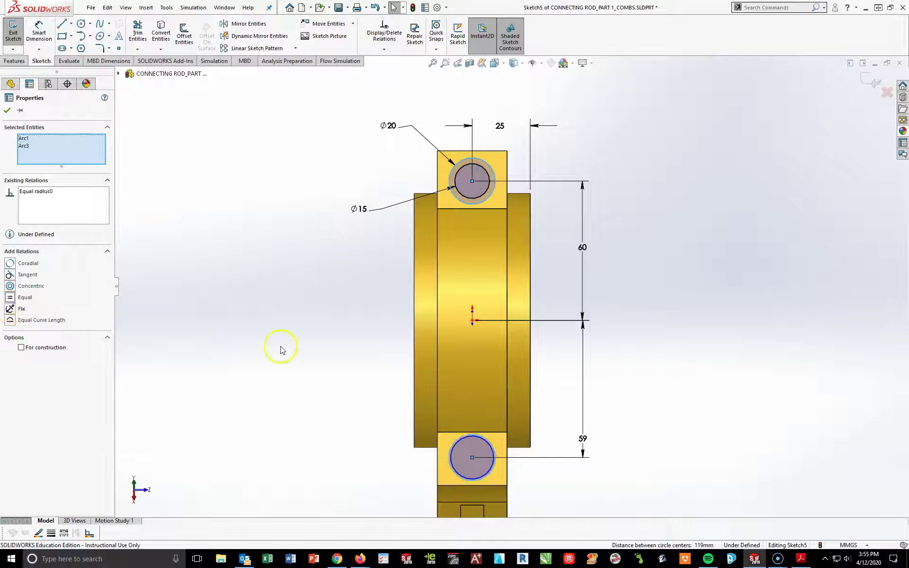
pyautogui.click(280, 349)
pyautogui.click(476, 438)
pyautogui.keyDown('ctrl'); pyautogui.click(483, 194); pyautogui.keyUp('ctrl')
pyautogui.click(12, 298)
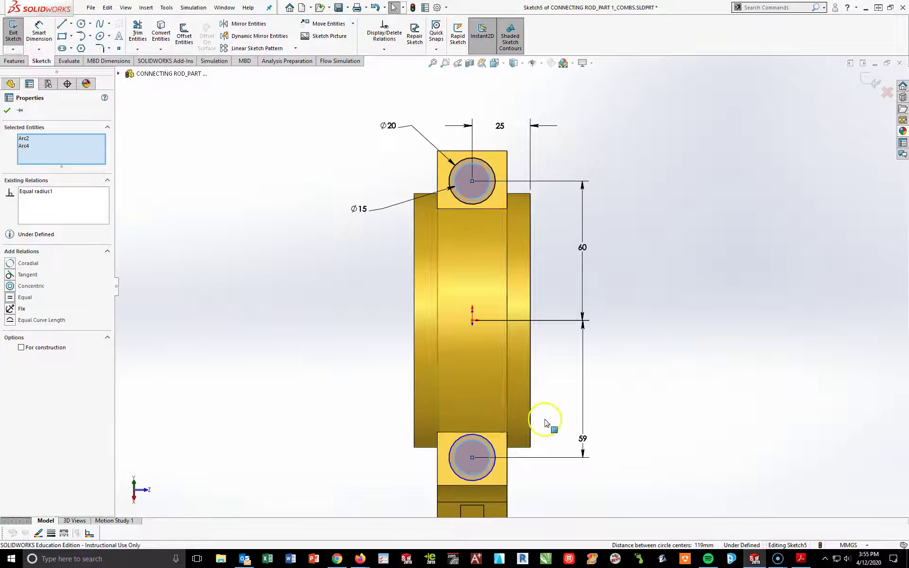
pyautogui.click(728, 447)
# Add a Vertical relation between the upper and lower circle centres, fully defining the sketch
pyautogui.click(473, 457)
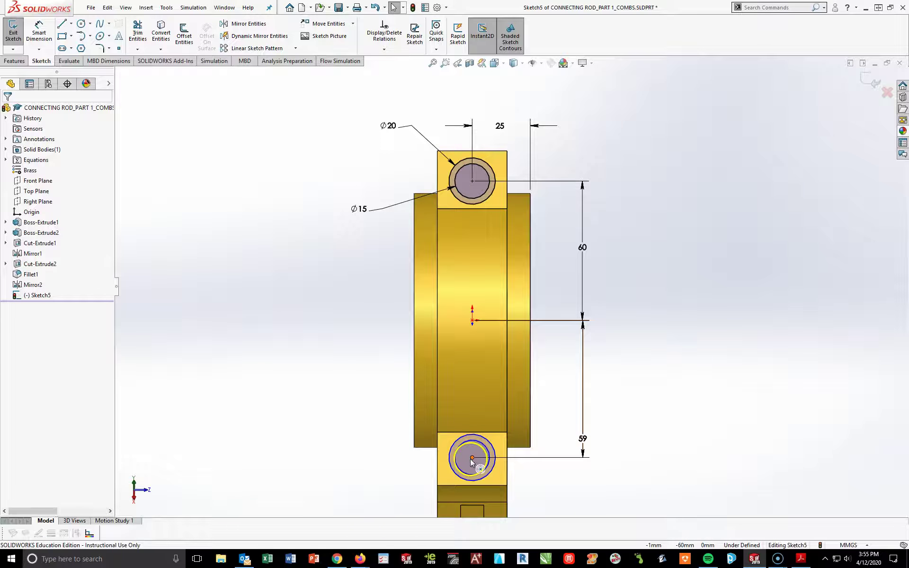
pyautogui.click(585, 465)
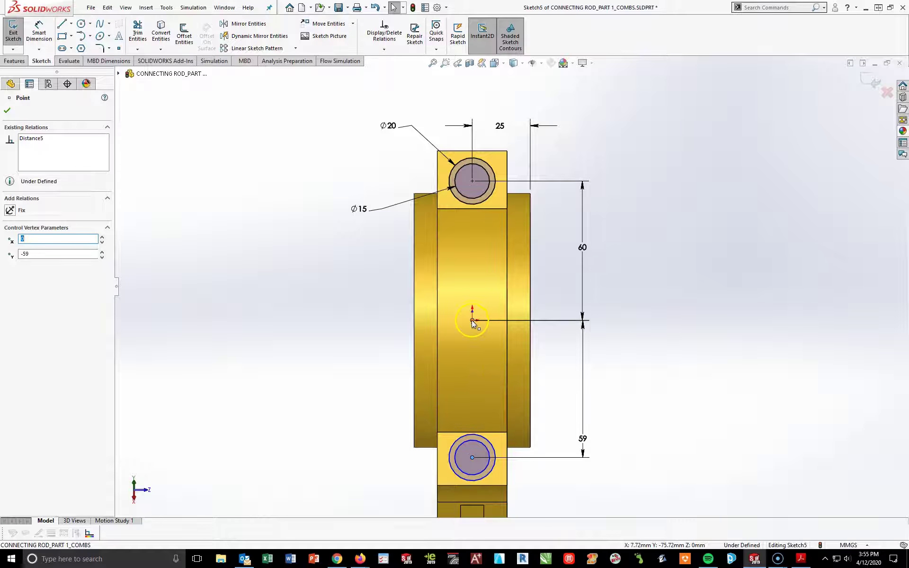
pyautogui.click(472, 181)
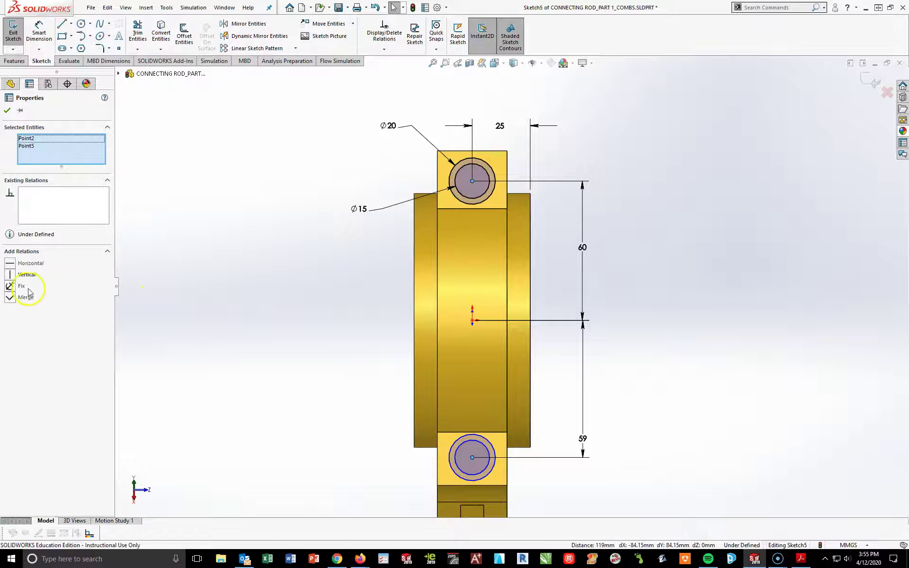
pyautogui.click(359, 420)
pyautogui.click(642, 473)
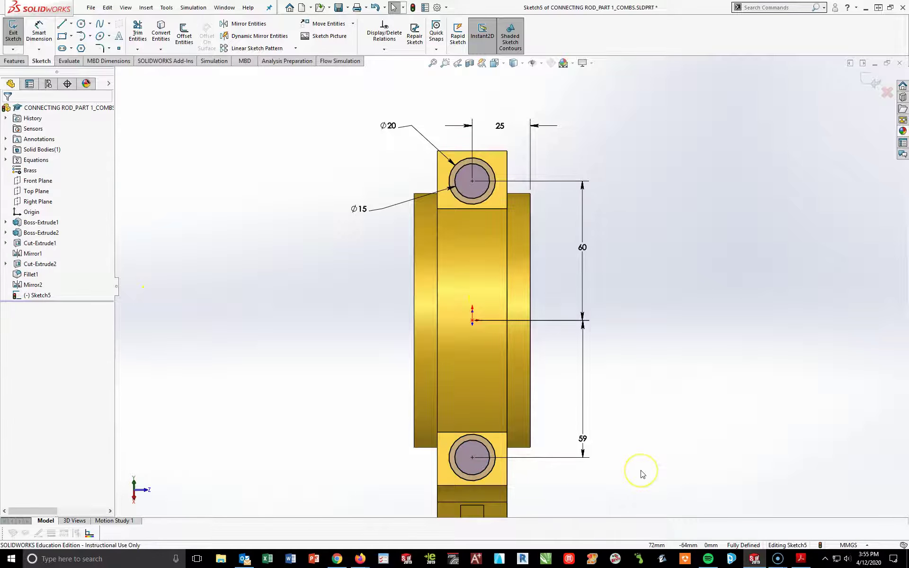
pyautogui.moveTo(663, 488); pyautogui.dragTo(199, 97, button='middle')
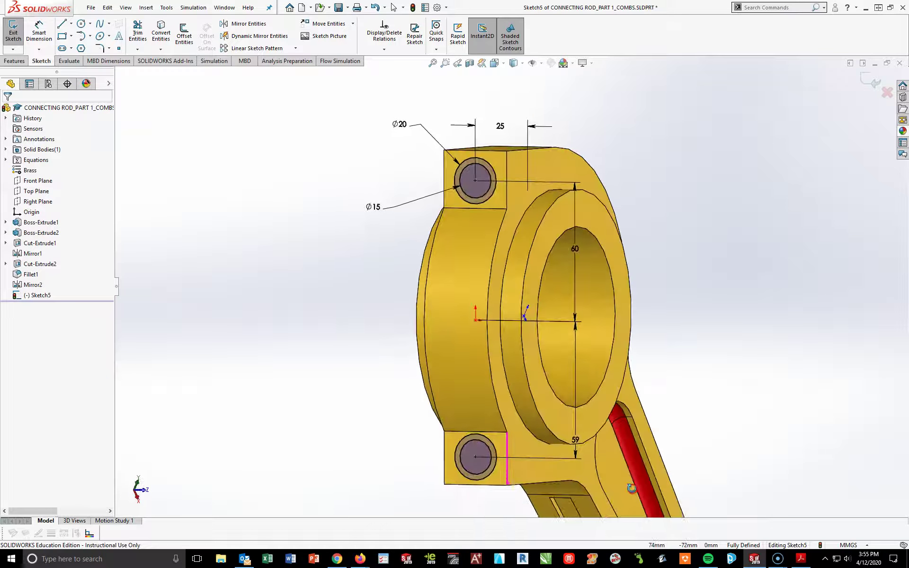
# Extrude the ring sketch 5 mm as Boss-Extrude3 and show the rod in Isometric view
pyautogui.click(14, 61)
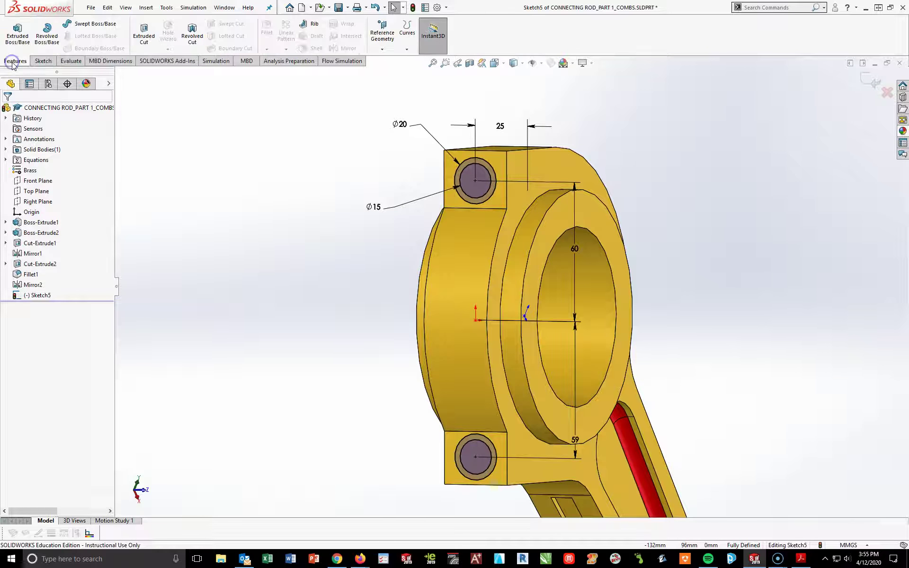
pyautogui.click(17, 34)
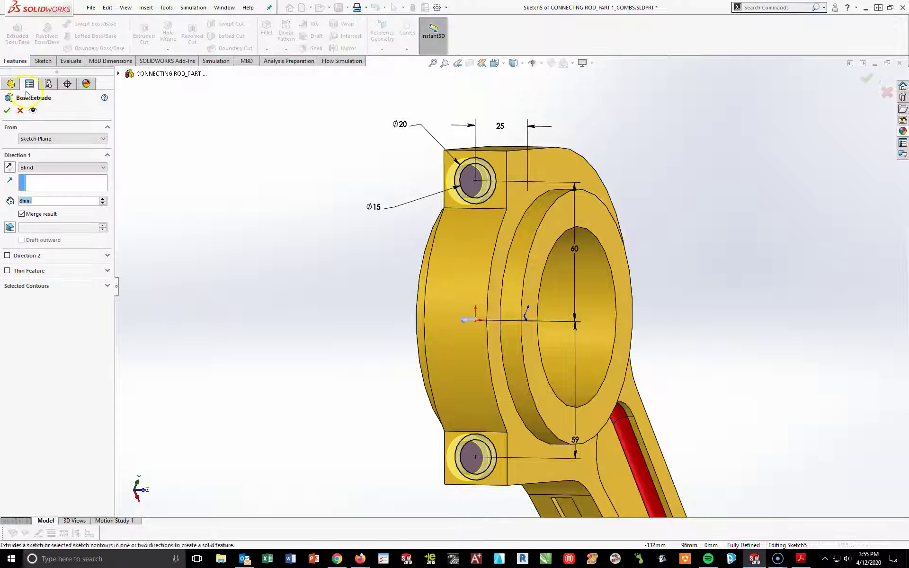
pyautogui.write('5')
pyautogui.press('Return')
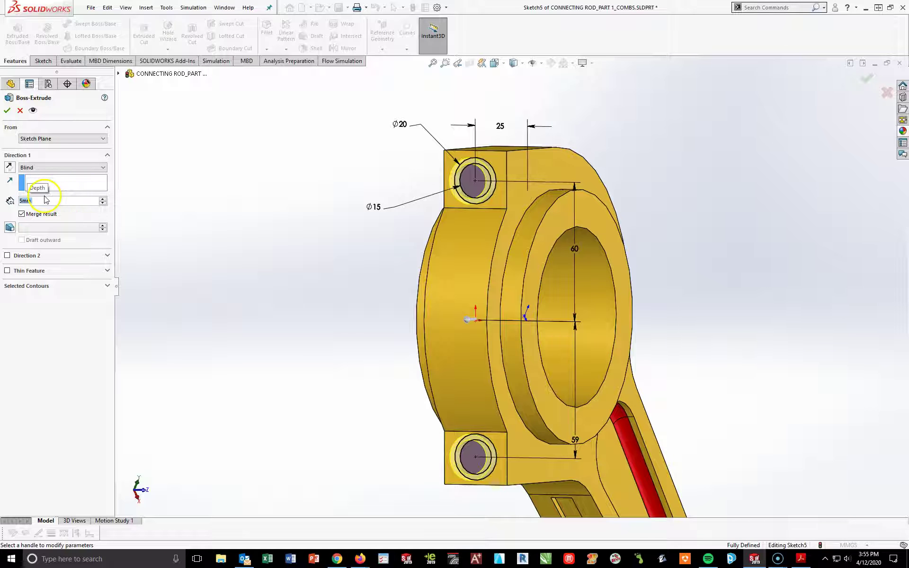
pyautogui.click(9, 111)
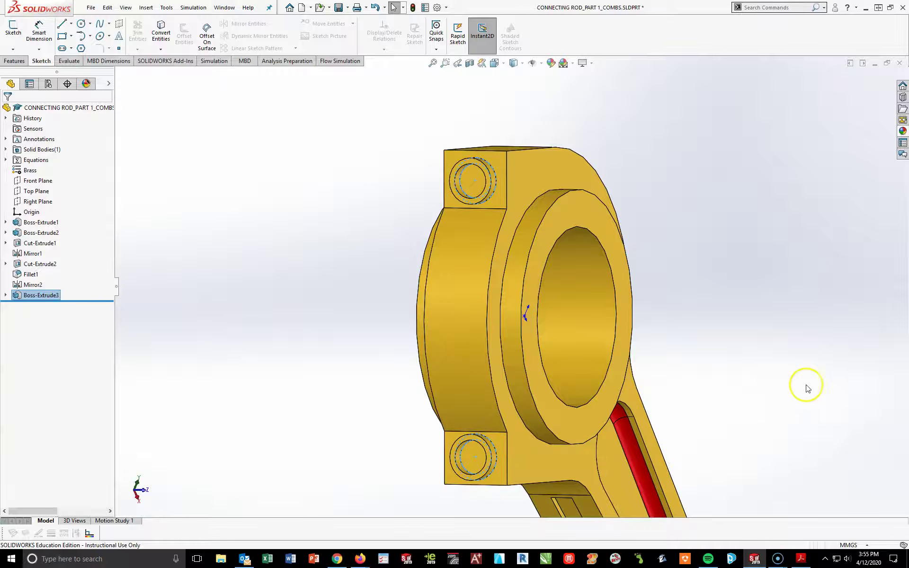
pyautogui.scroll(3, 767, 359)
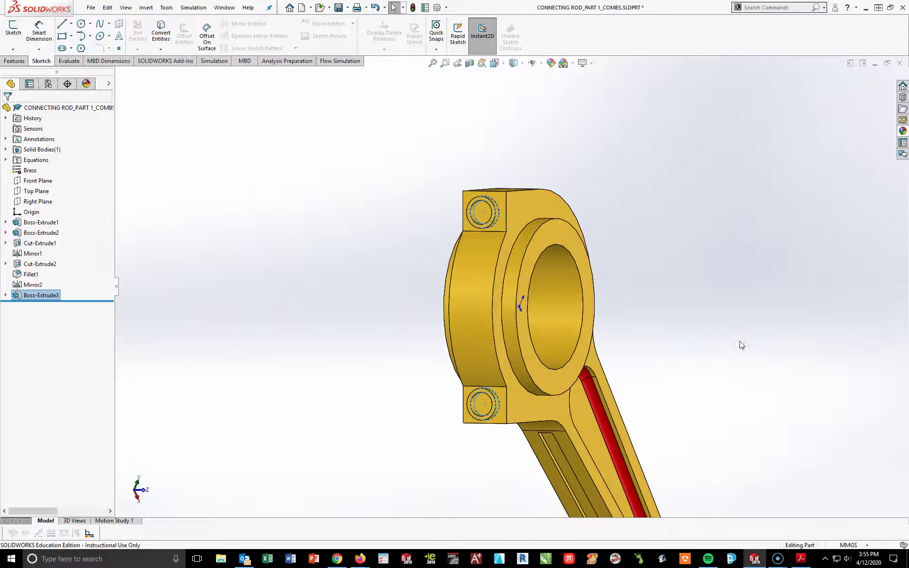
pyautogui.press('space')
pyautogui.click(820, 378)
pyautogui.click(575, 447)
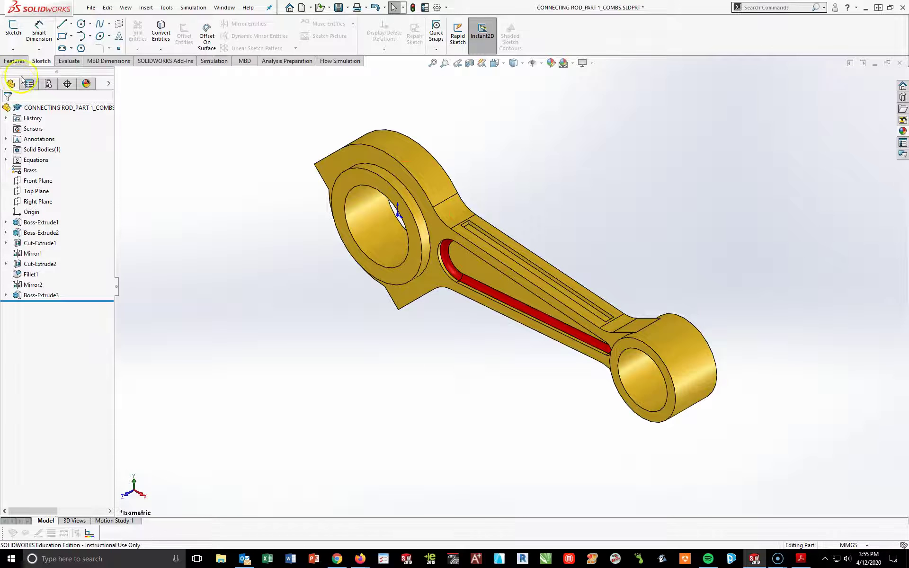
# Start a Front Plane sketch viewed Normal To with circles around the big-end and small-end bosses
pyautogui.click(38, 181)
pyautogui.click(51, 163)
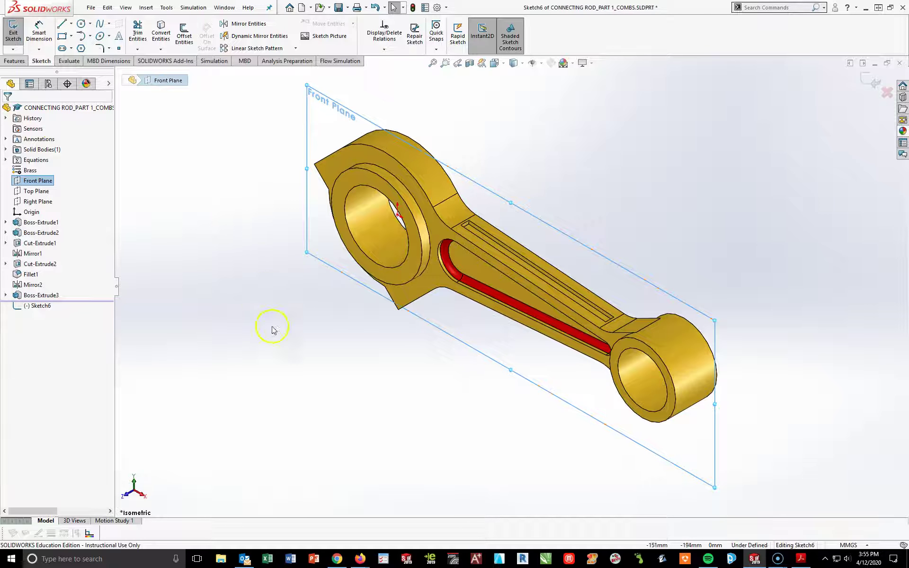
pyautogui.press('space')
pyautogui.click(278, 356)
pyautogui.click(85, 36)
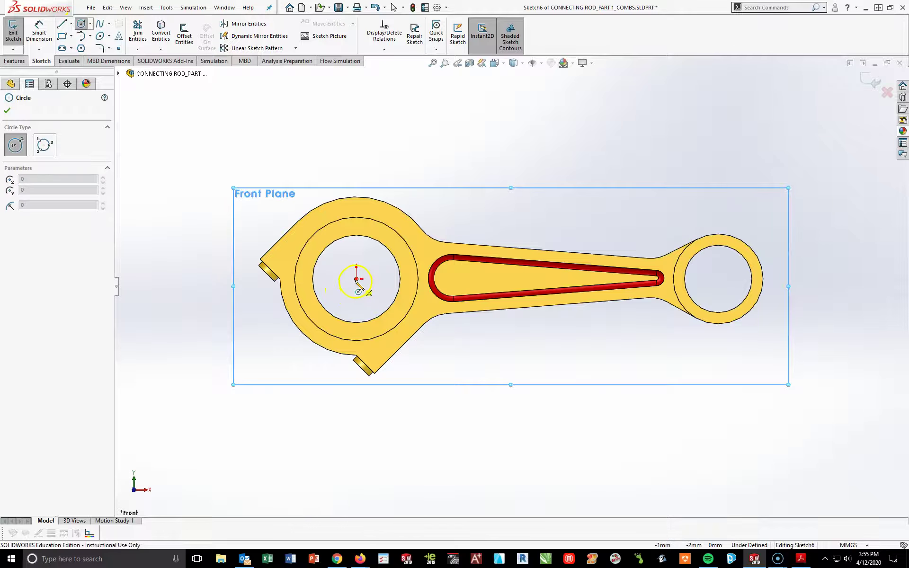
pyautogui.moveTo(356, 278); pyautogui.dragTo(374, 341)
pyautogui.click(373, 341)
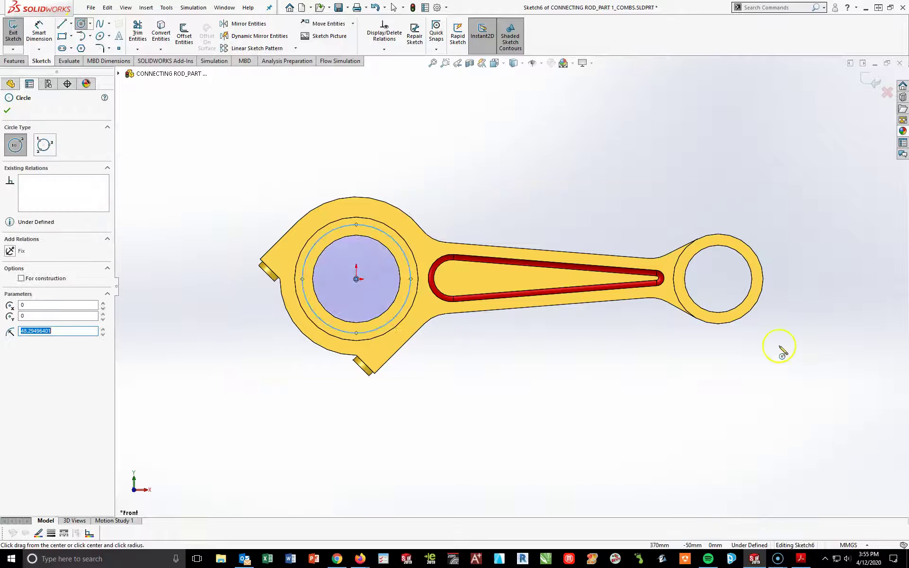
pyautogui.click(718, 280)
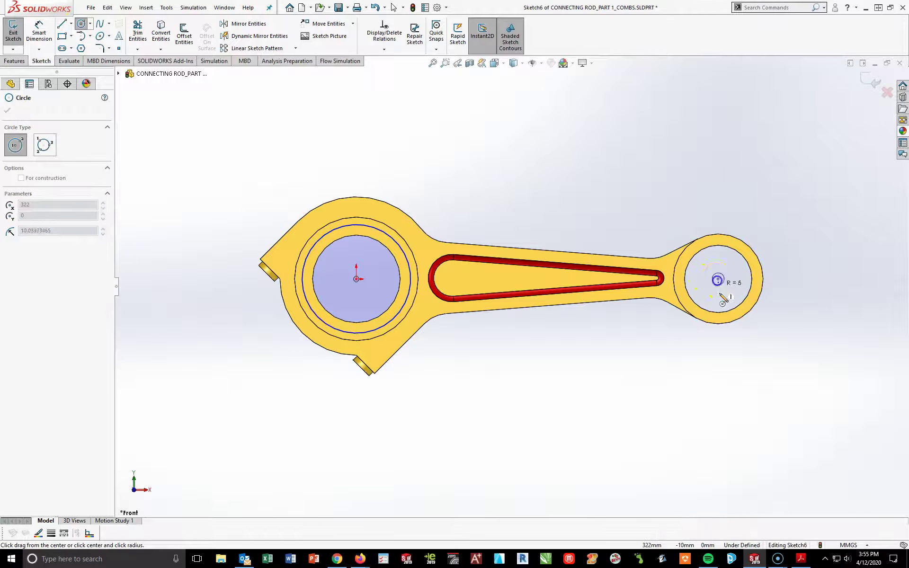
pyautogui.click(723, 317)
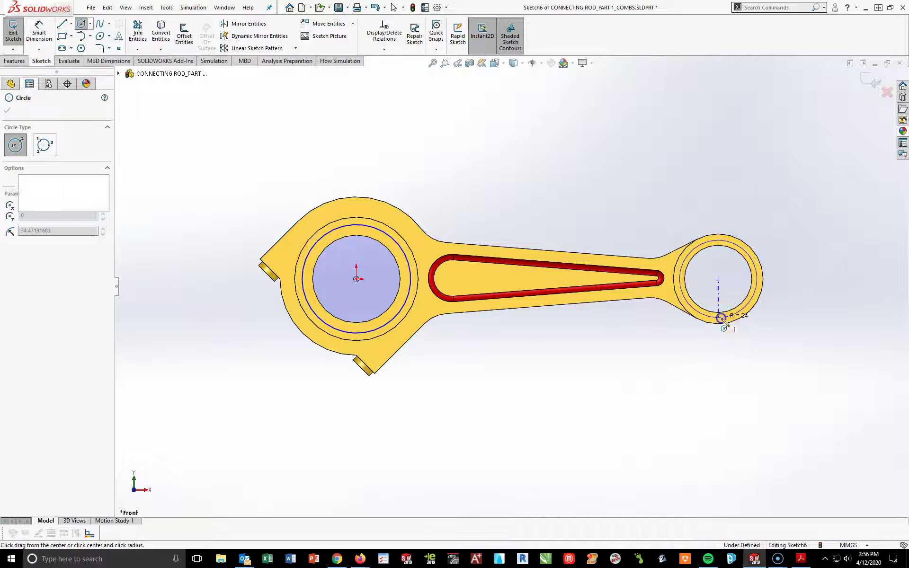
# Dimension the big-end circle Ø88 and the small-end circle Ø64
pyautogui.click(39, 33)
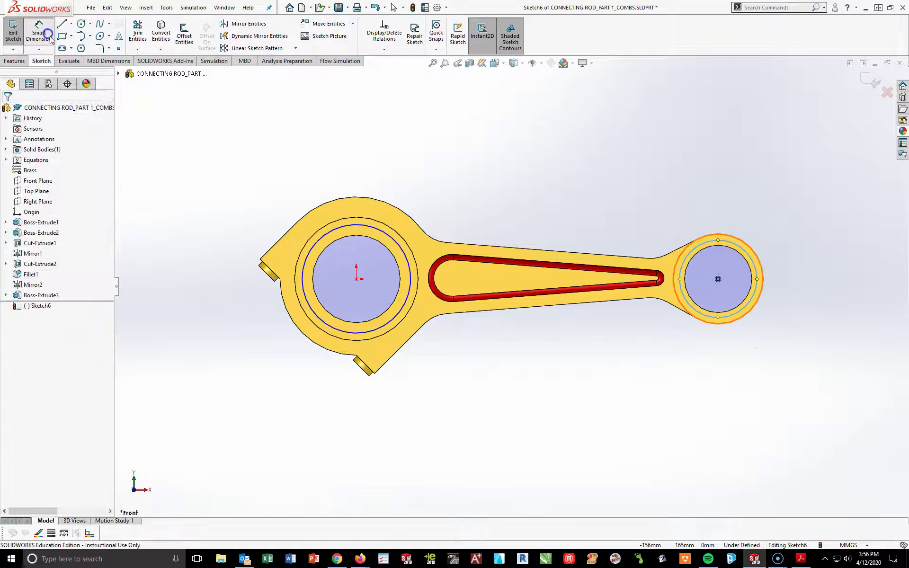
pyautogui.click(332, 230)
pyautogui.click(278, 188)
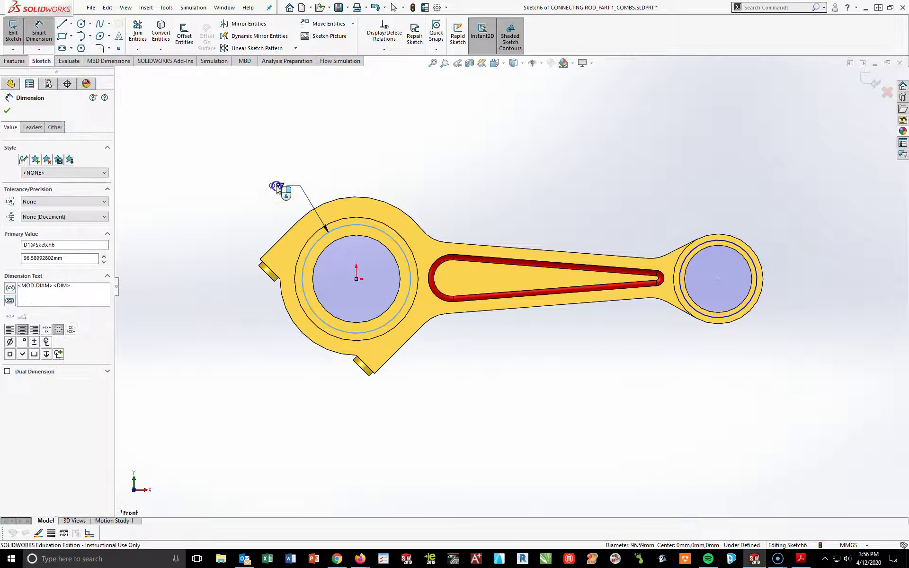
pyautogui.press('Return')
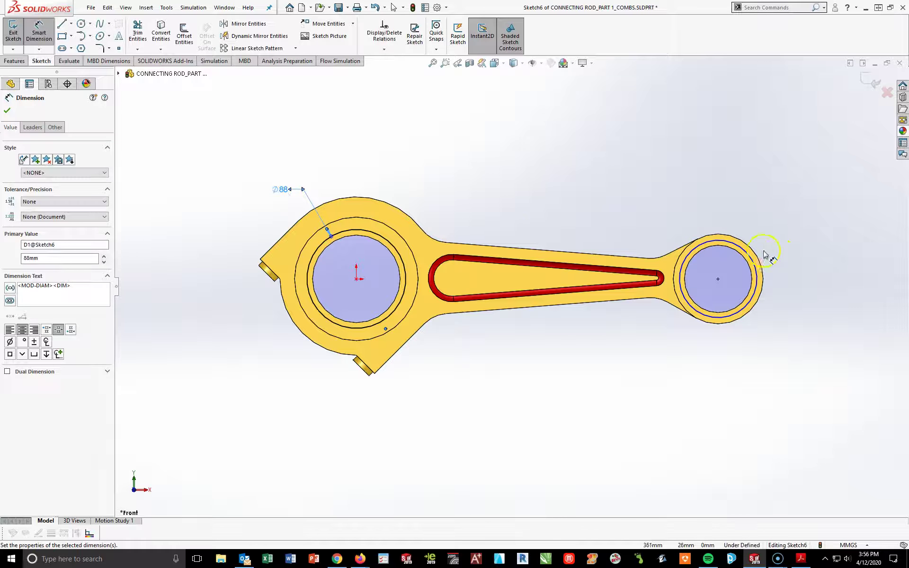
pyautogui.click(746, 254)
pyautogui.click(767, 233)
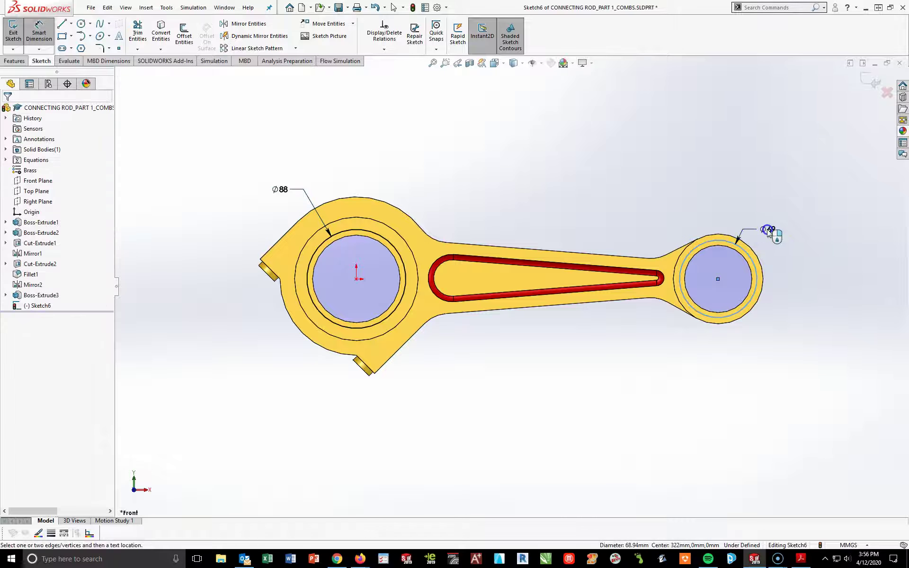
pyautogui.write('64')
pyautogui.press('Return')
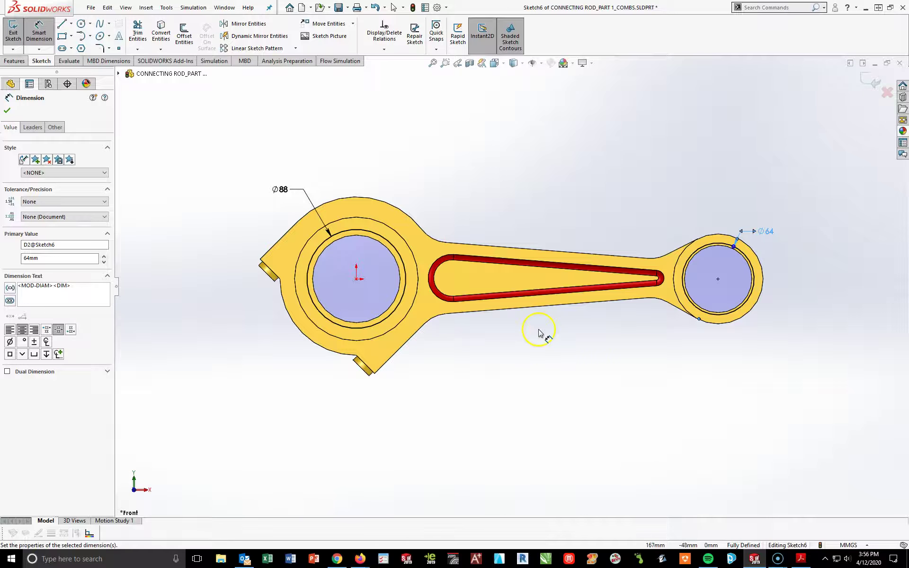
pyautogui.moveTo(644, 366); pyautogui.dragTo(625, 372, button='middle')
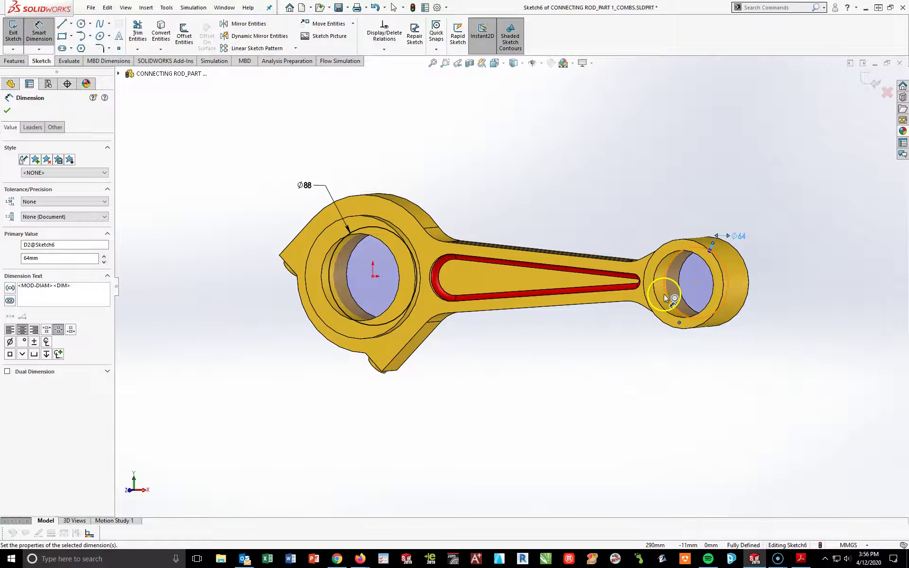
pyautogui.scroll(5, 632, 331)
pyautogui.scroll(-2, 624, 313)
pyautogui.scroll(-3, 568, 355)
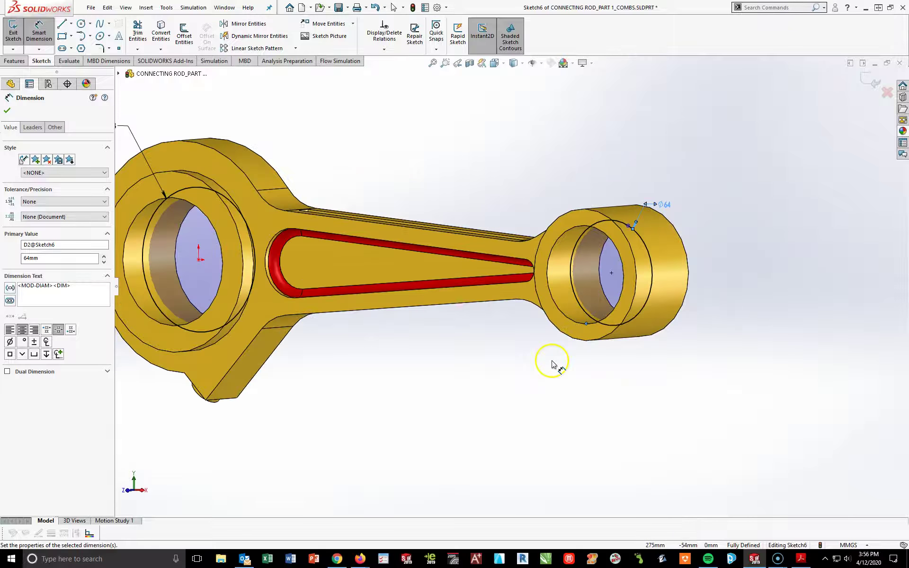
pyautogui.click(13, 61)
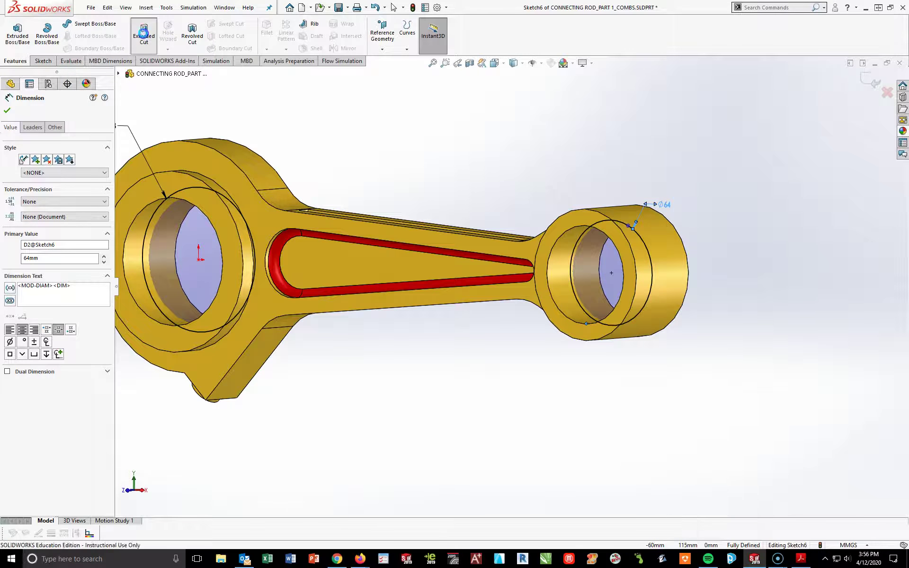
# Cut Sketch6's circles 4 mm Mid Plane into both bosses as Cut-Extrude3
pyautogui.click(143, 33)
pyautogui.click(42, 168)
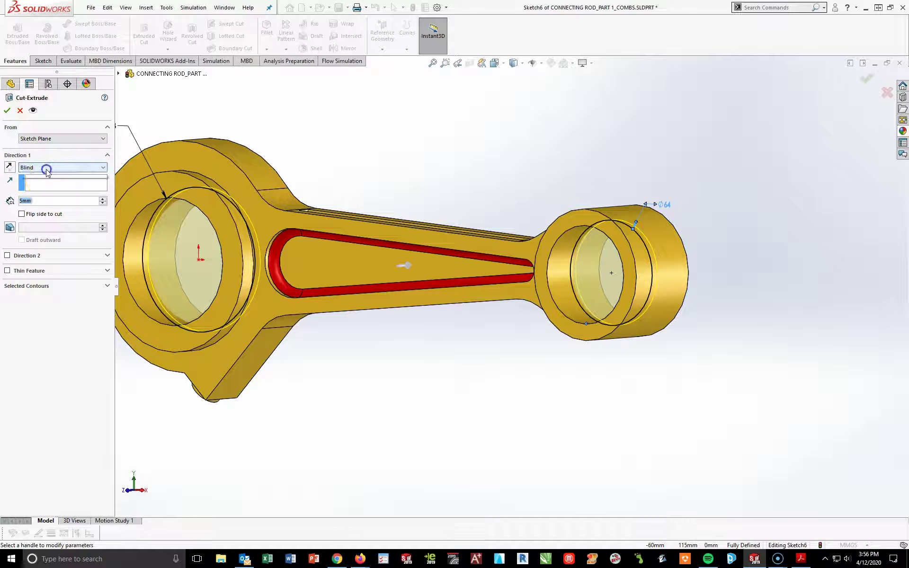
pyautogui.click(38, 224)
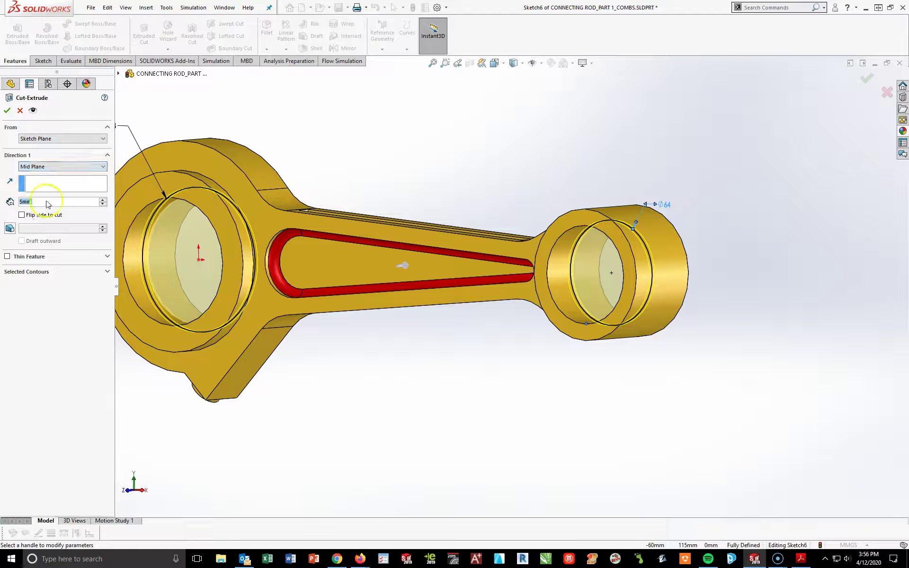
pyautogui.write('4')
pyautogui.press('Return')
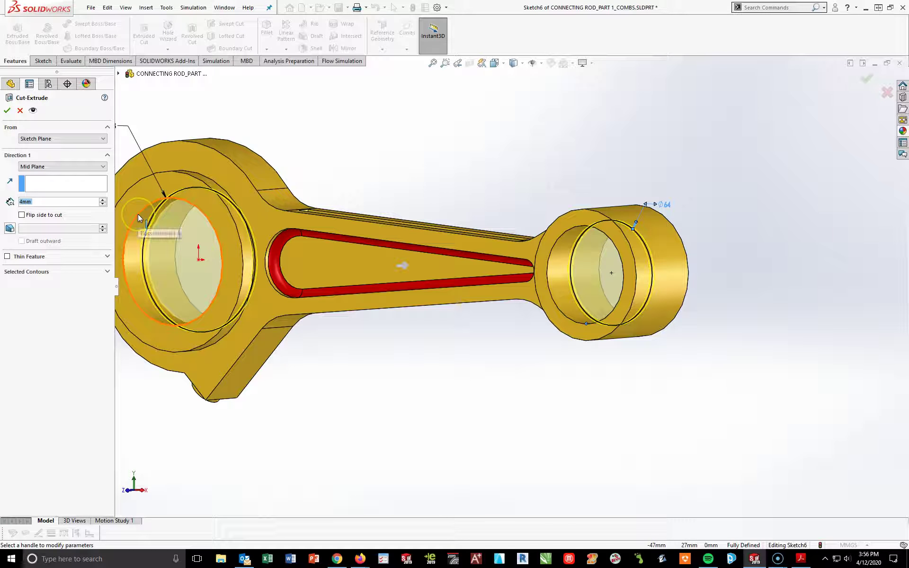
pyautogui.click(6, 110)
pyautogui.moveTo(331, 385)
pyautogui.mouseDown(button='middle')
pyautogui.moveTo(367, 402)
pyautogui.moveTo(354, 416)
pyautogui.moveTo(481, 413)
pyautogui.moveTo(442, 422)
pyautogui.moveTo(548, 436)
pyautogui.moveTo(569, 422)
pyautogui.mouseUp(button='middle')
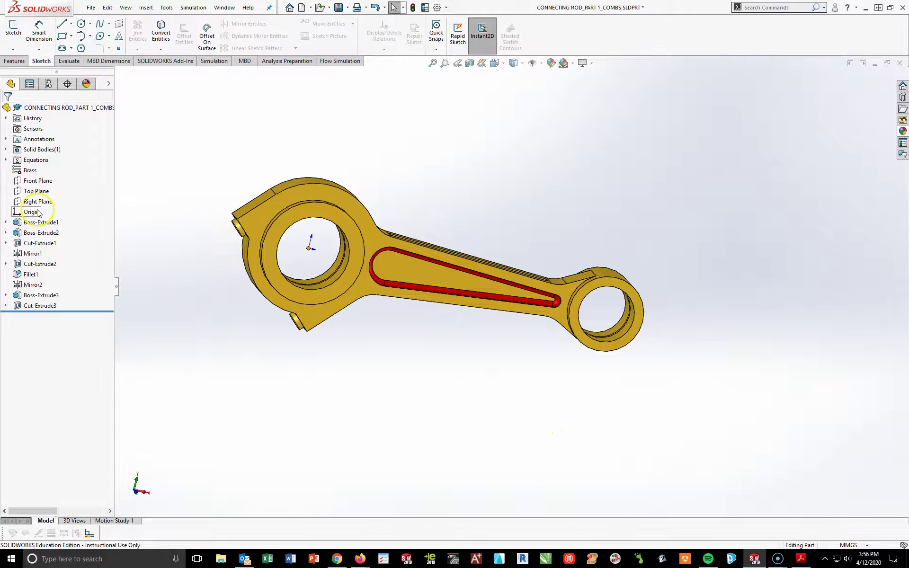
# Sketch a centre rectangle on the Front Plane, centred on the origin across the big-end bore
pyautogui.click(44, 182)
pyautogui.click(53, 168)
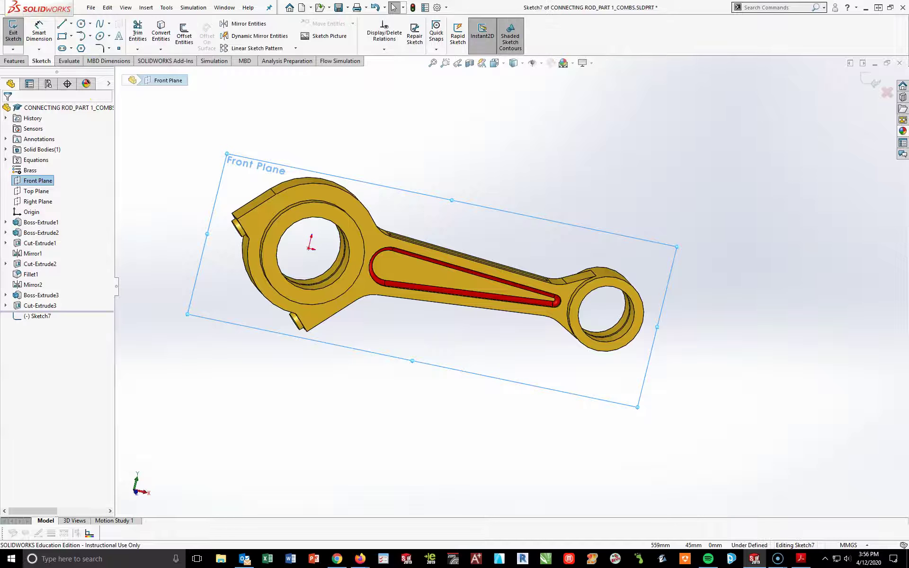
pyautogui.press('space')
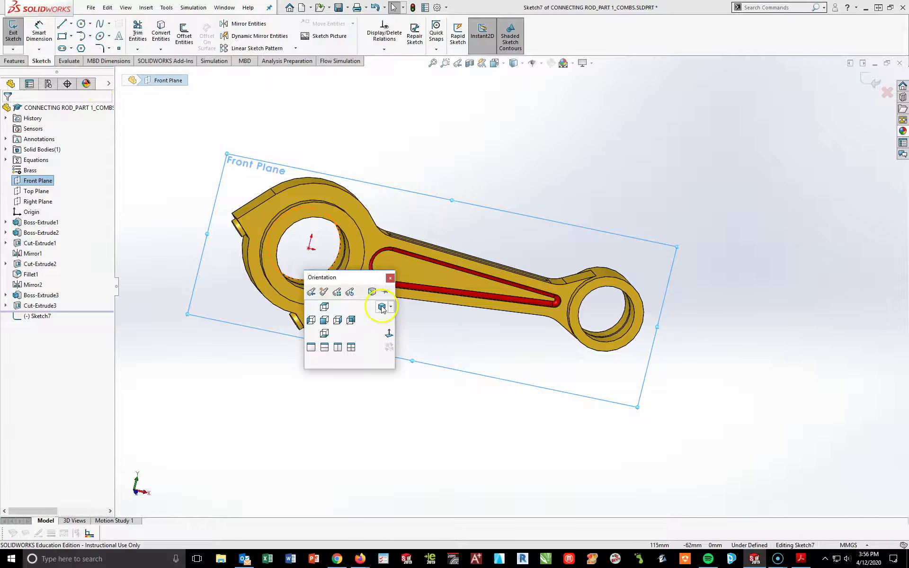
pyautogui.click(389, 334)
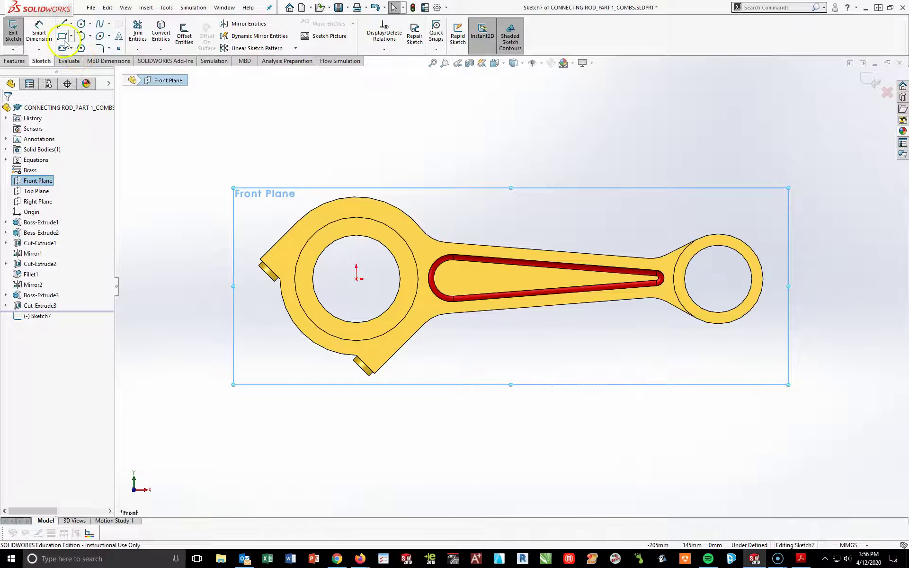
pyautogui.click(71, 36)
pyautogui.click(92, 59)
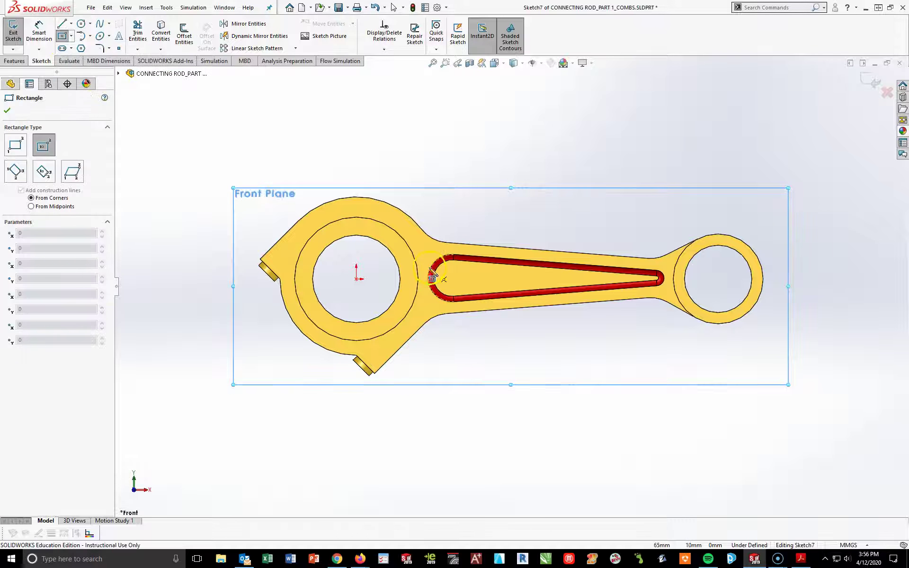
pyautogui.click(356, 280)
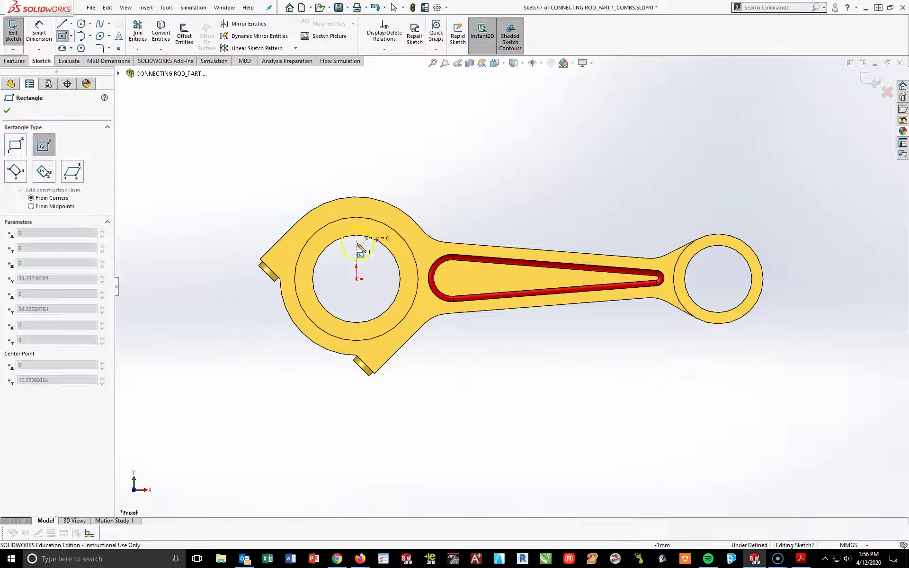
pyautogui.scroll(-3, 358, 283)
pyautogui.click(417, 285)
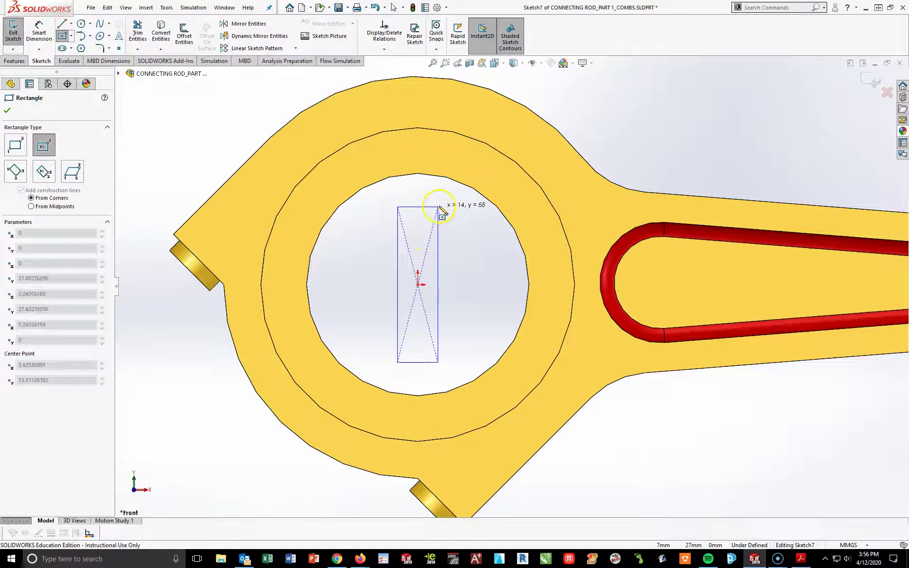
pyautogui.click(433, 156)
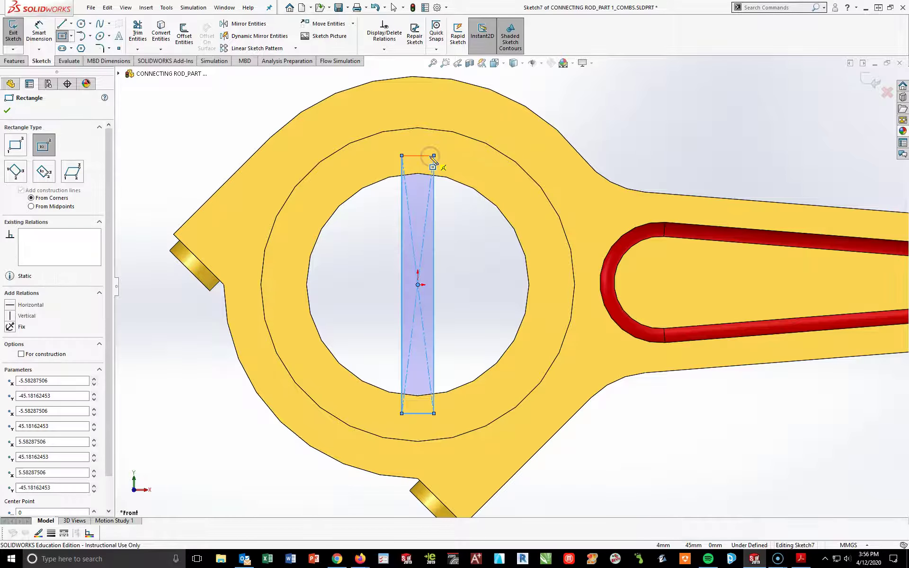
pyautogui.press('Escape')
pyautogui.click(421, 254)
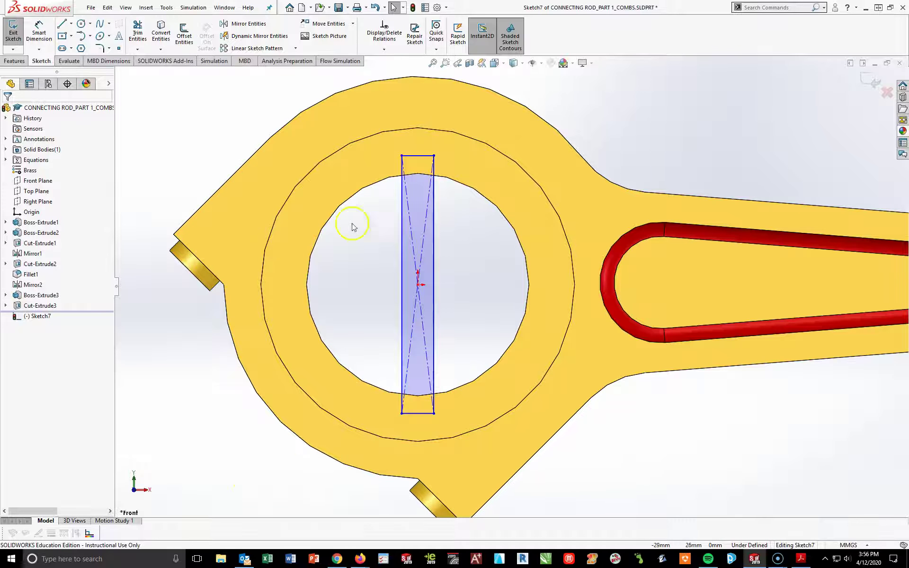
# Dimension the rectangle 7 mm wide and 86 mm tall
pyautogui.click(30, 21)
pyautogui.click(403, 232)
pyautogui.click(402, 199)
pyautogui.click(419, 117)
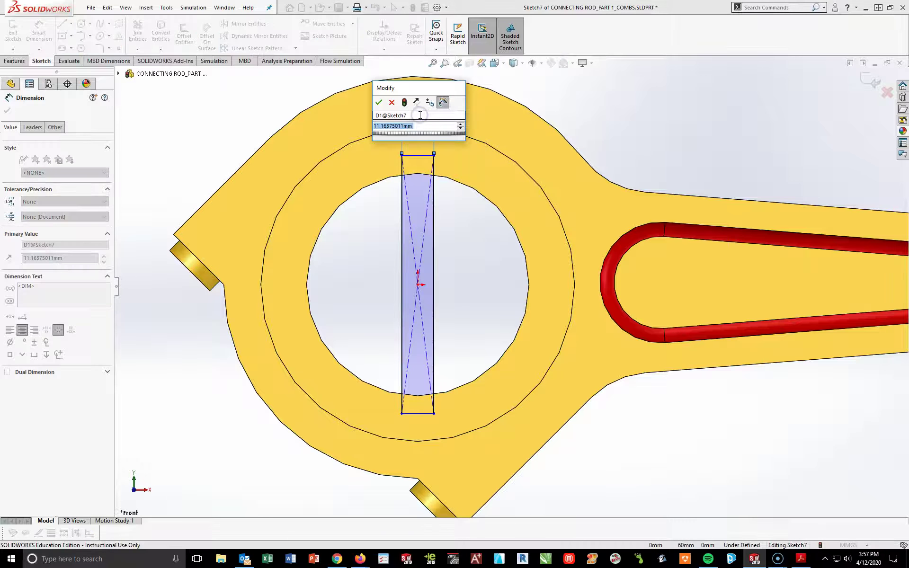
pyautogui.write('7')
pyautogui.press('Return')
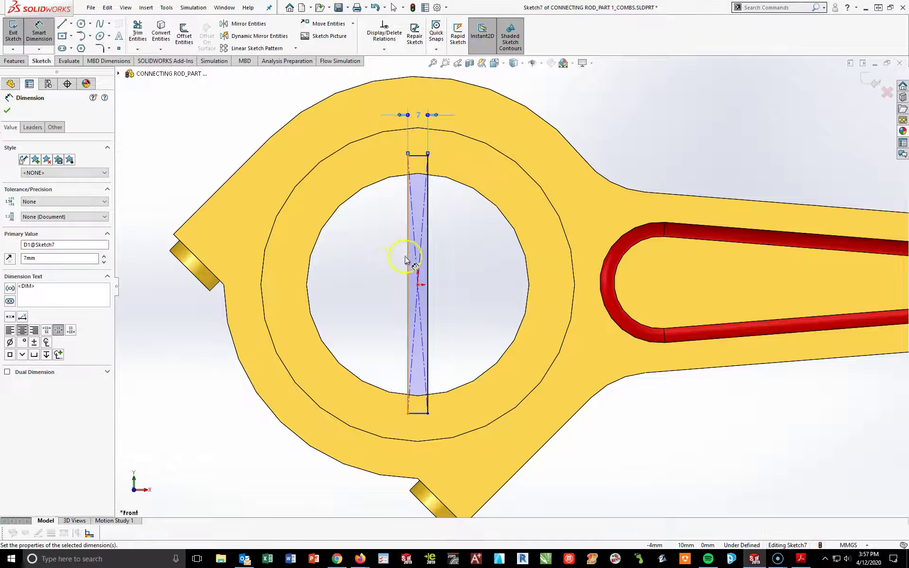
pyautogui.click(406, 256)
pyautogui.scroll(3, 405, 265)
pyautogui.click(298, 277)
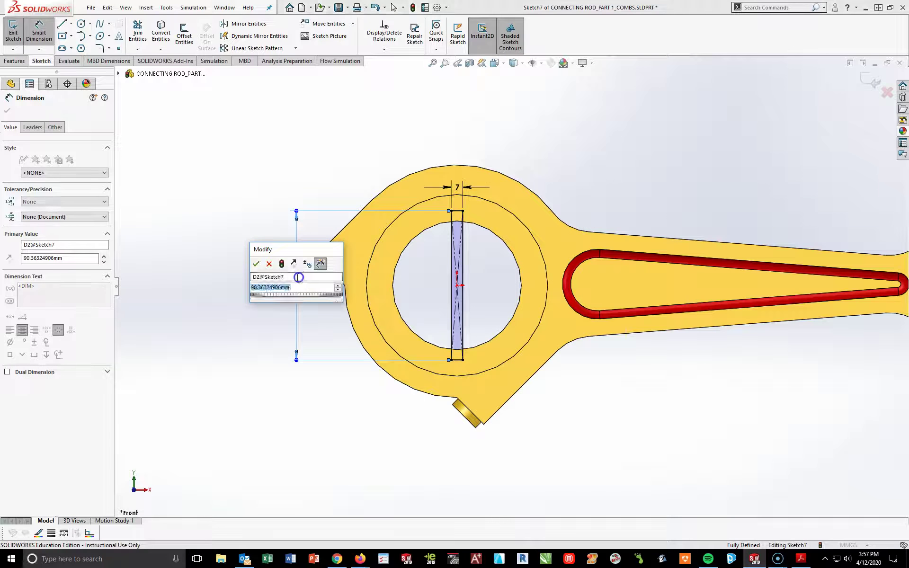
pyautogui.write('86')
pyautogui.press('Return')
pyautogui.click(581, 429)
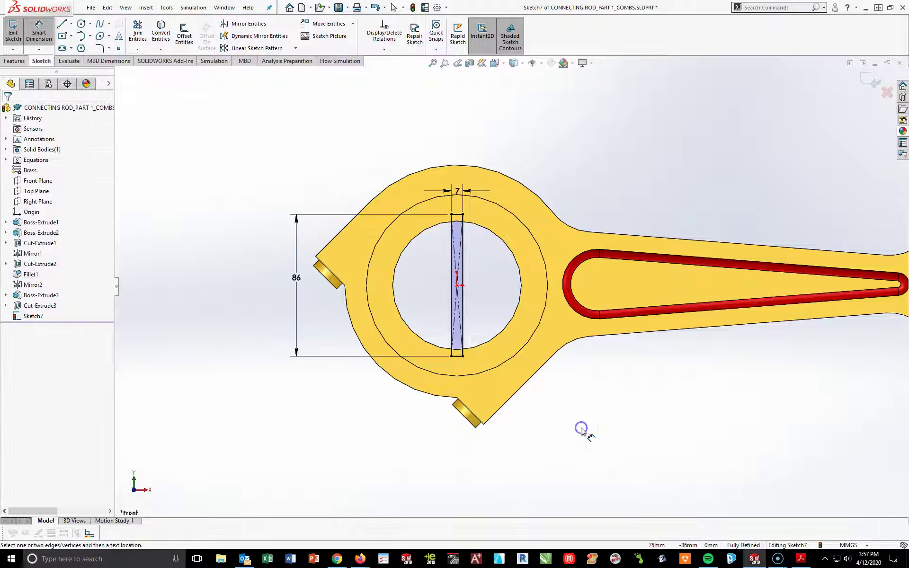
pyautogui.moveTo(572, 420); pyautogui.dragTo(542, 423, button='middle')
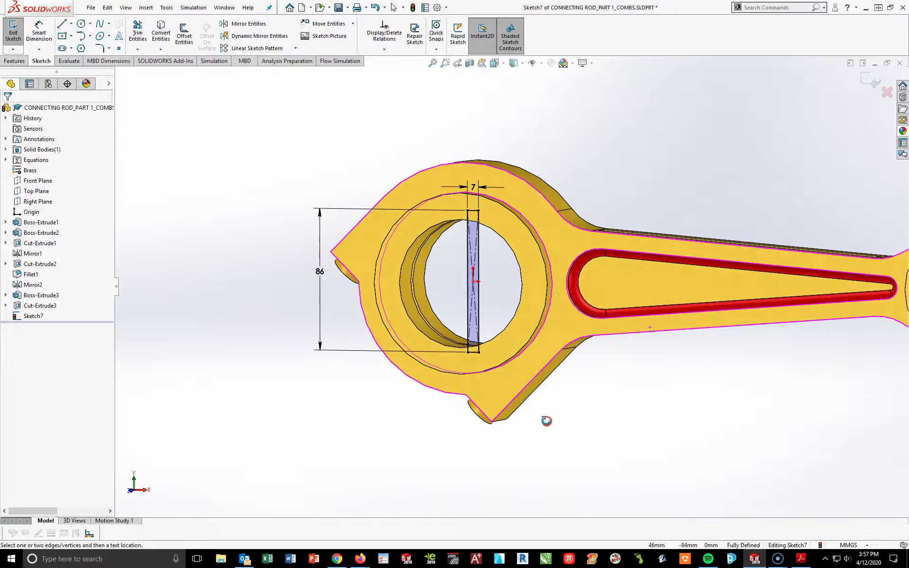
# Cut the 7 mm rectangle Through All - Both as Cut-Extrude4, then view Isometric
pyautogui.click(20, 62)
pyautogui.click(147, 36)
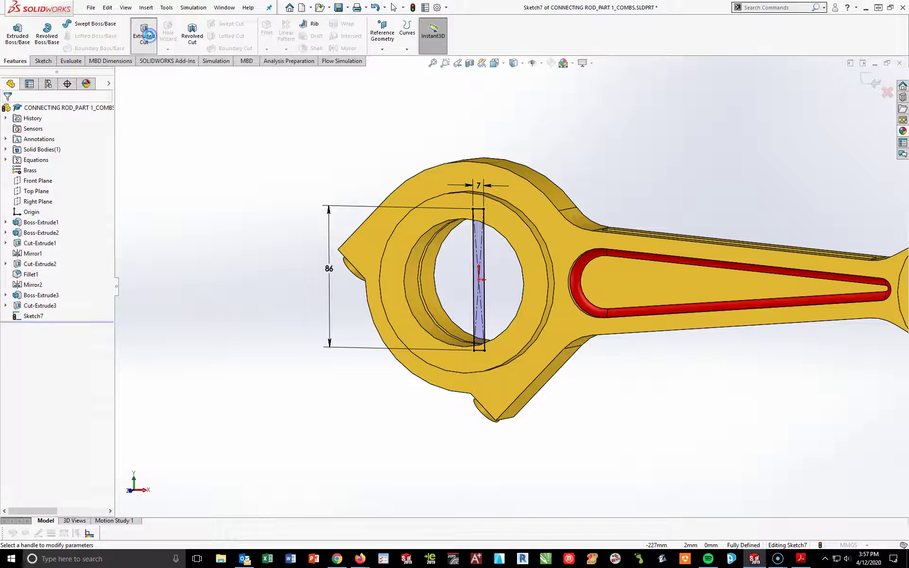
pyautogui.click(90, 168)
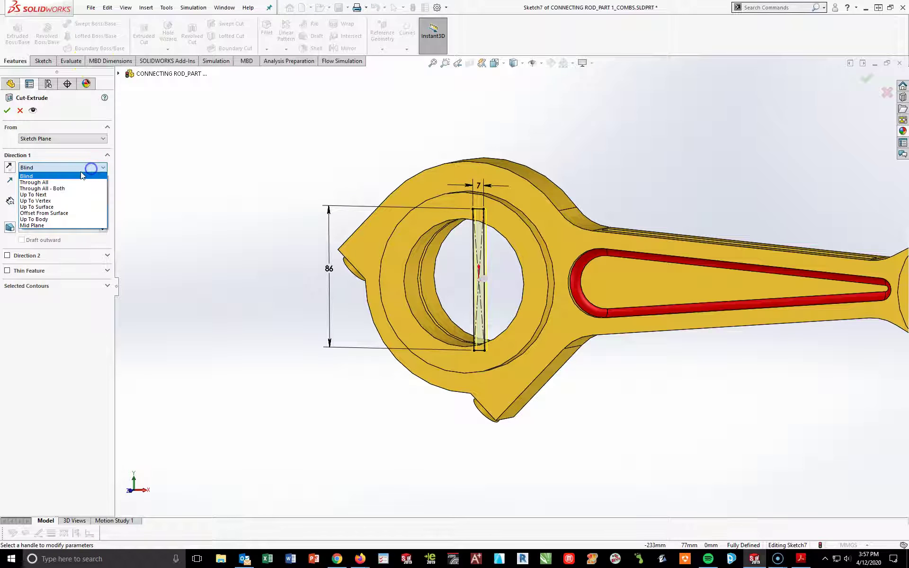
pyautogui.click(45, 188)
pyautogui.click(8, 113)
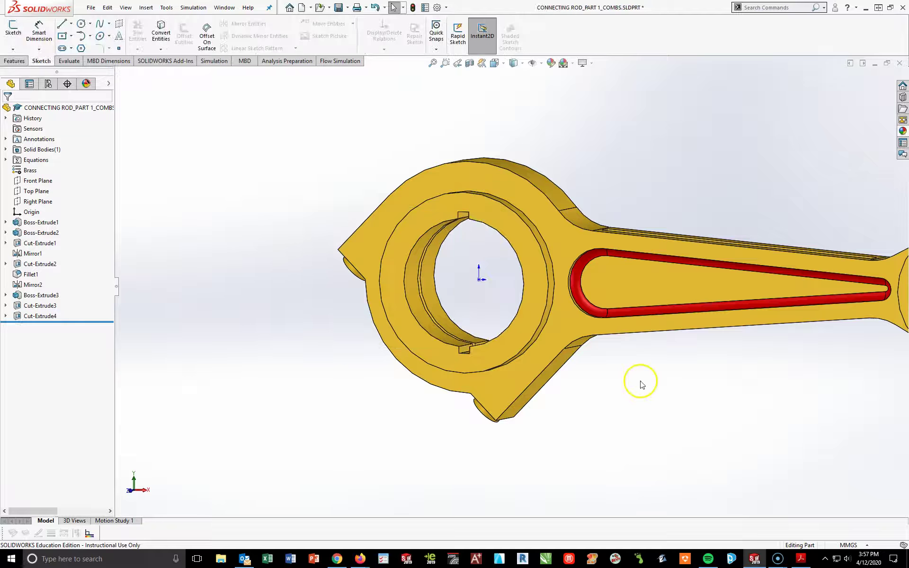
pyautogui.press('space')
pyautogui.click(719, 429)
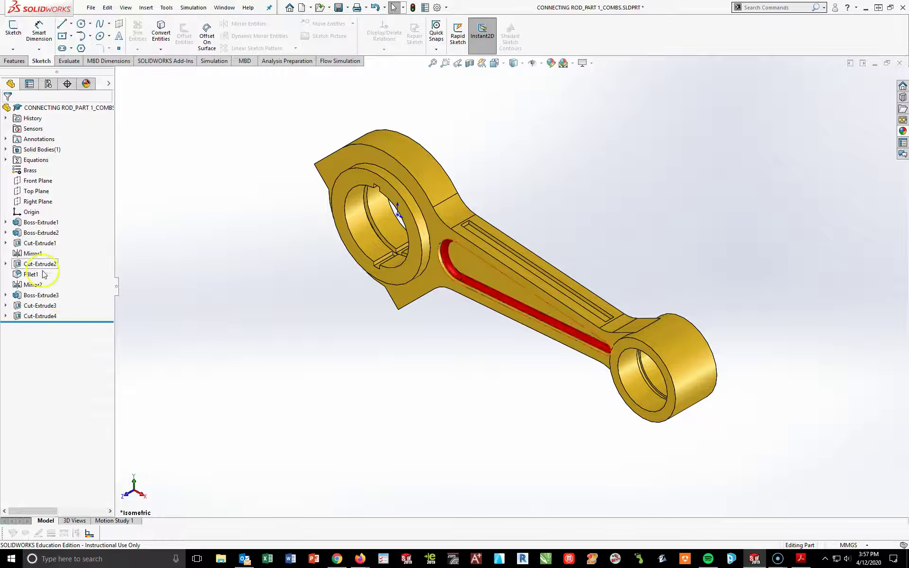
# Create Plane1 offset 42 mm from the Top Plane
pyautogui.click(36, 191)
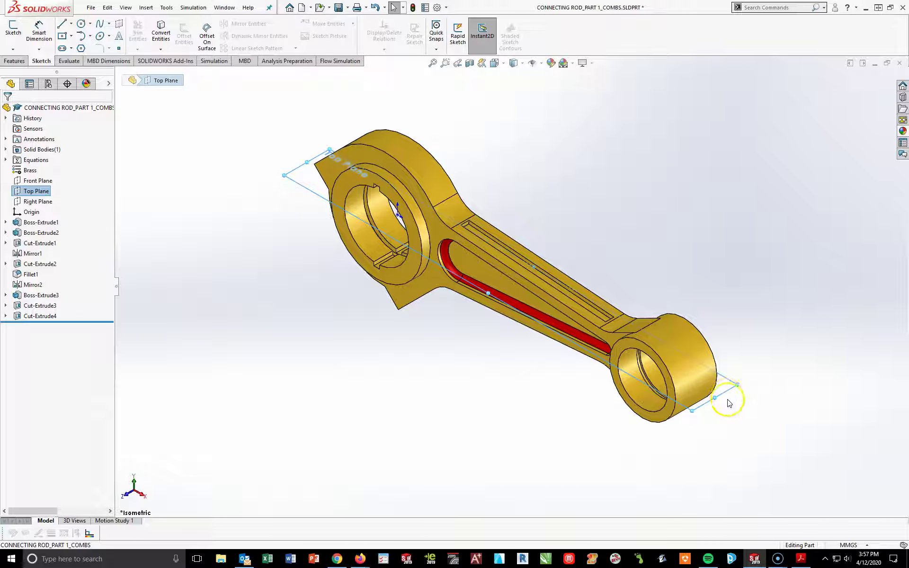
pyautogui.keyDown('ctrl'); pyautogui.moveTo(729, 395); pyautogui.dragTo(724, 303); pyautogui.keyUp('ctrl')
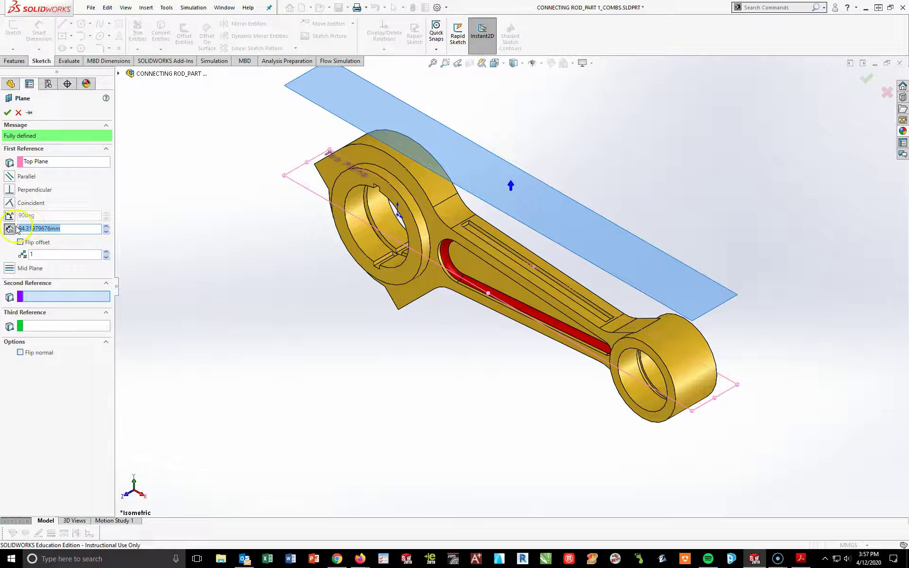
pyautogui.write('42')
pyautogui.press('Return')
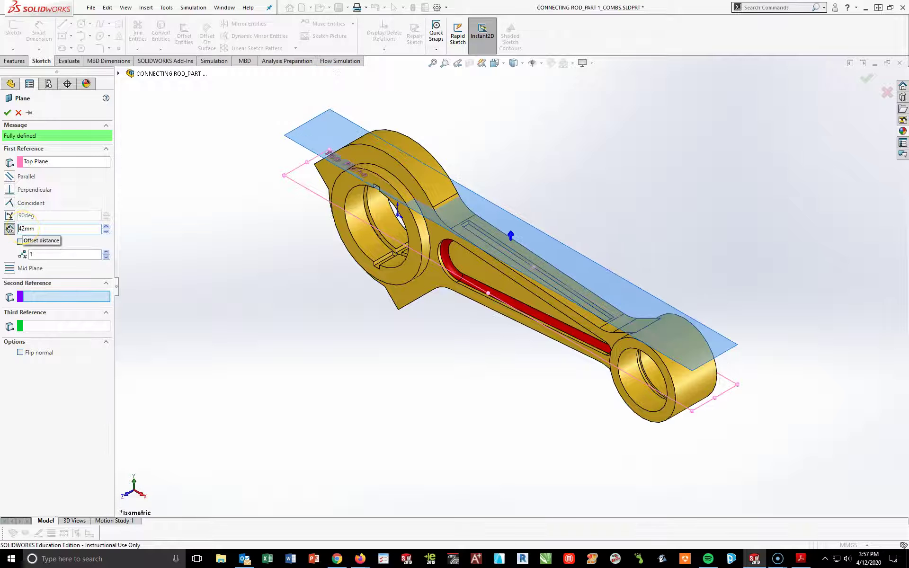
pyautogui.moveTo(552, 379)
pyautogui.mouseDown(button='middle')
pyautogui.moveTo(539, 314)
pyautogui.moveTo(526, 300)
pyautogui.mouseUp(button='middle')
pyautogui.scroll(-3, 626, 245)
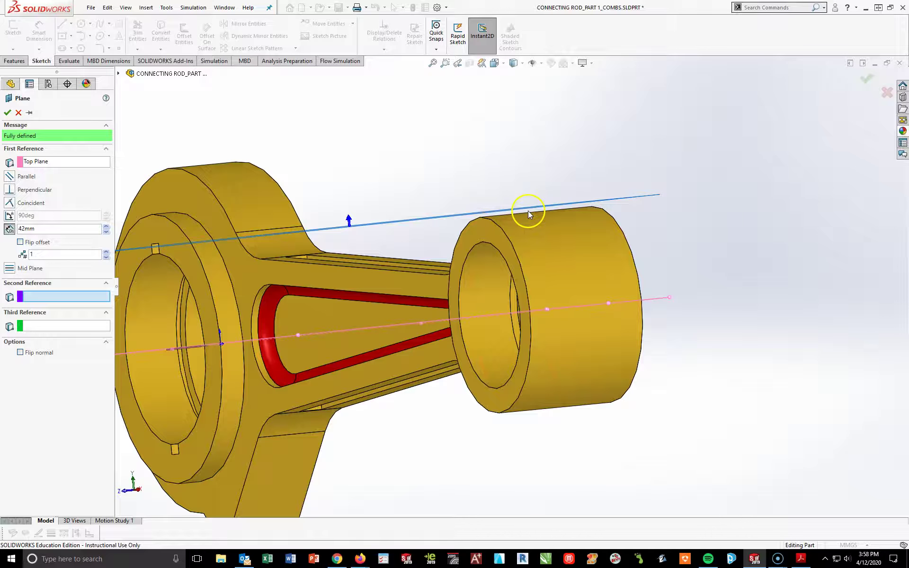
pyautogui.scroll(3, 553, 327)
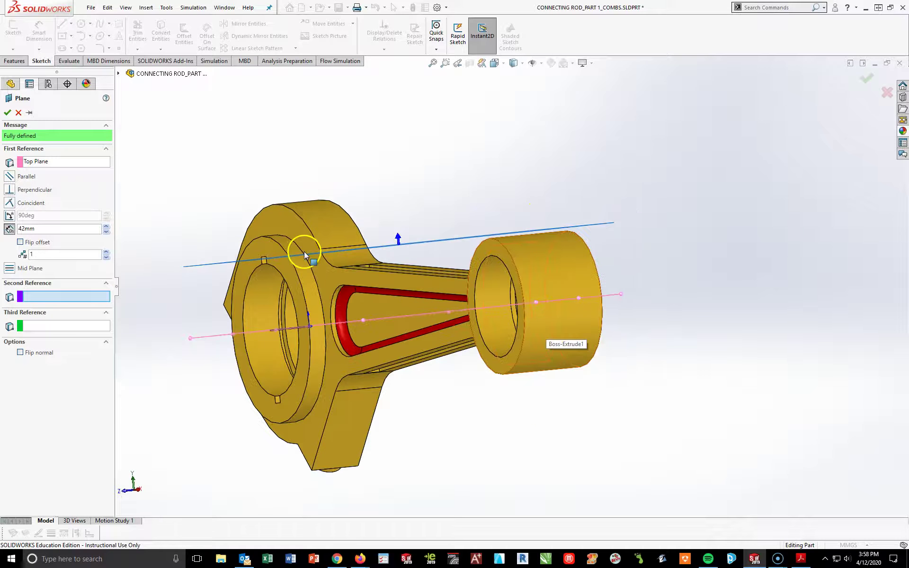
pyautogui.click(7, 112)
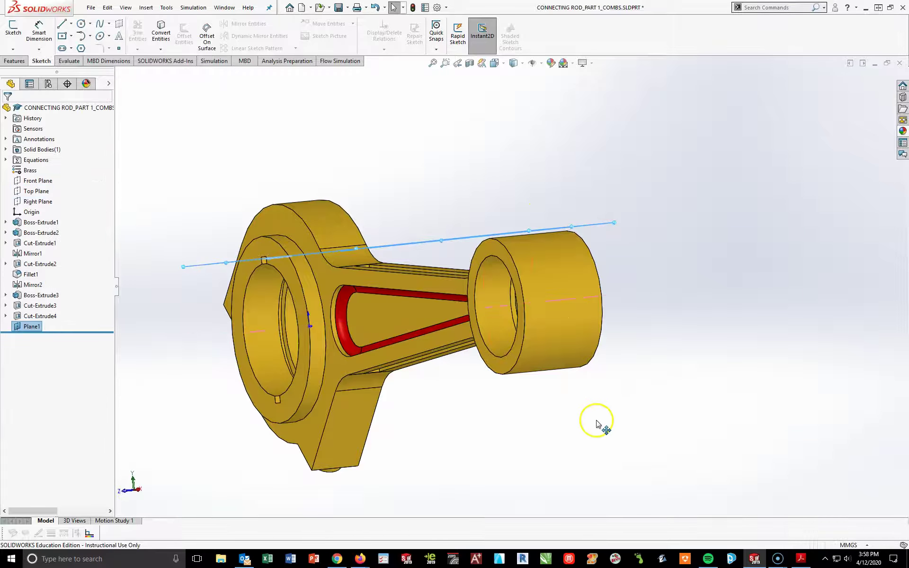
# Start a sketch on Plane1, view it face-on, and draw a small circle on the small end
pyautogui.click(24, 42)
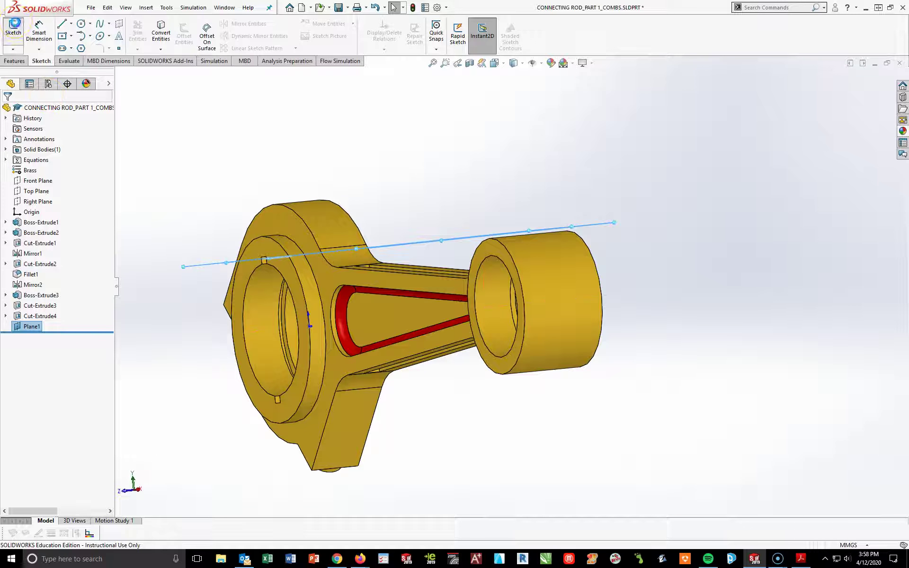
pyautogui.press('space')
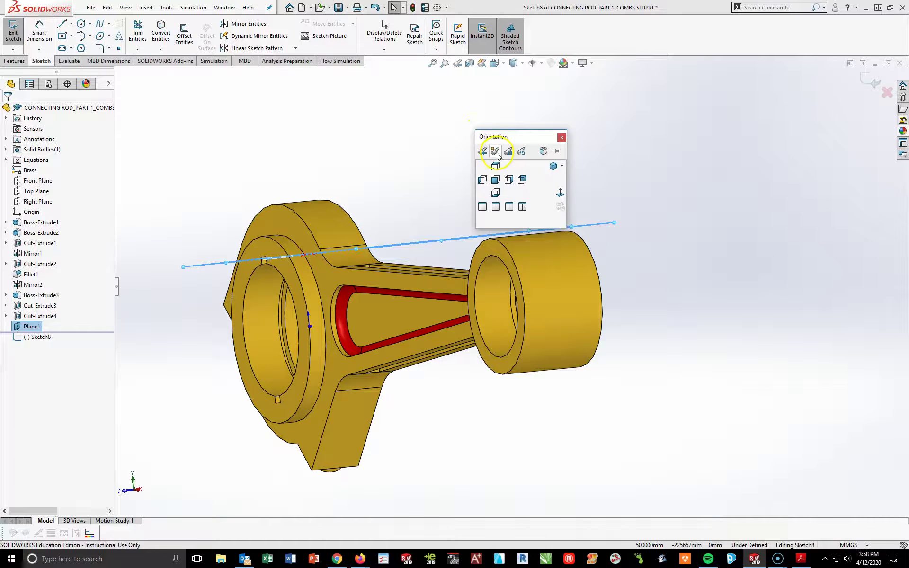
pyautogui.click(560, 195)
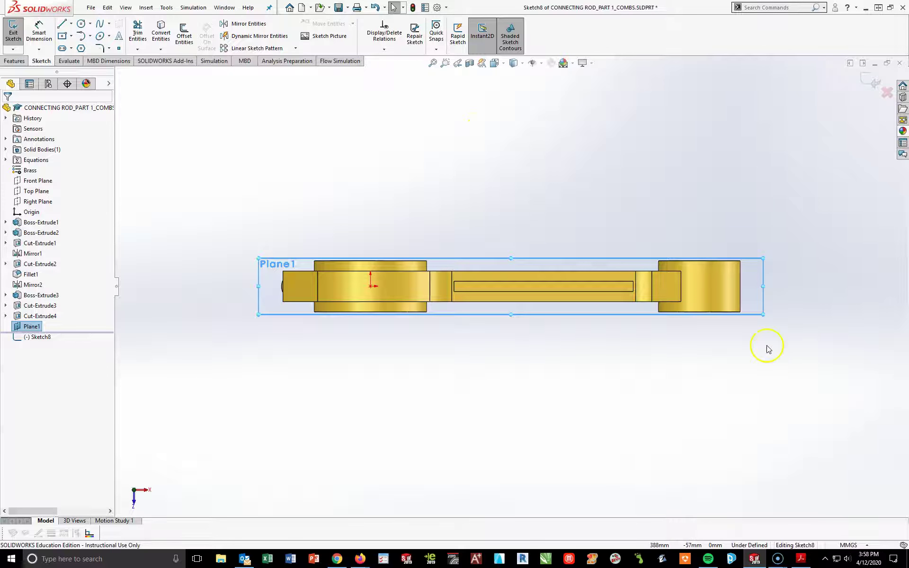
pyautogui.scroll(-4, 767, 330)
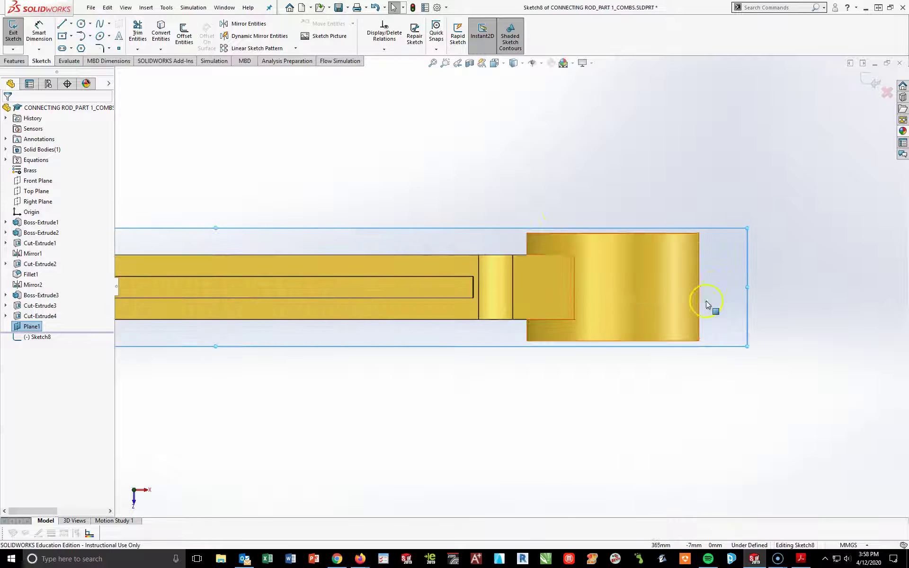
pyautogui.click(81, 25)
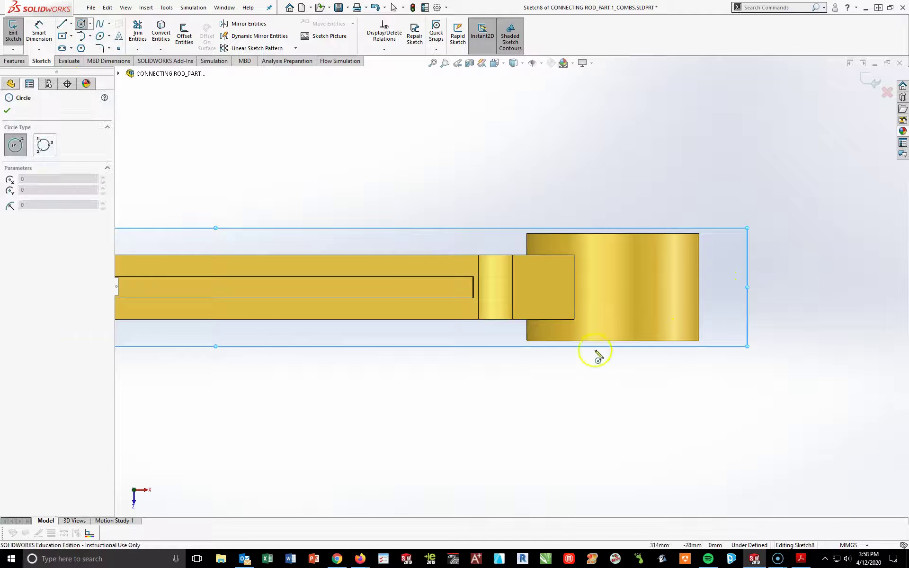
pyautogui.click(624, 287)
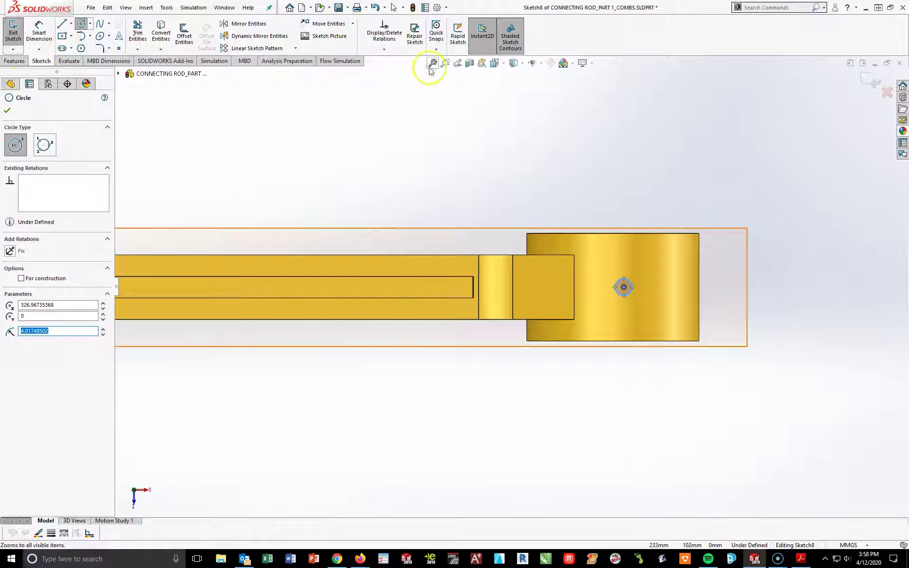
pyautogui.press('Escape')
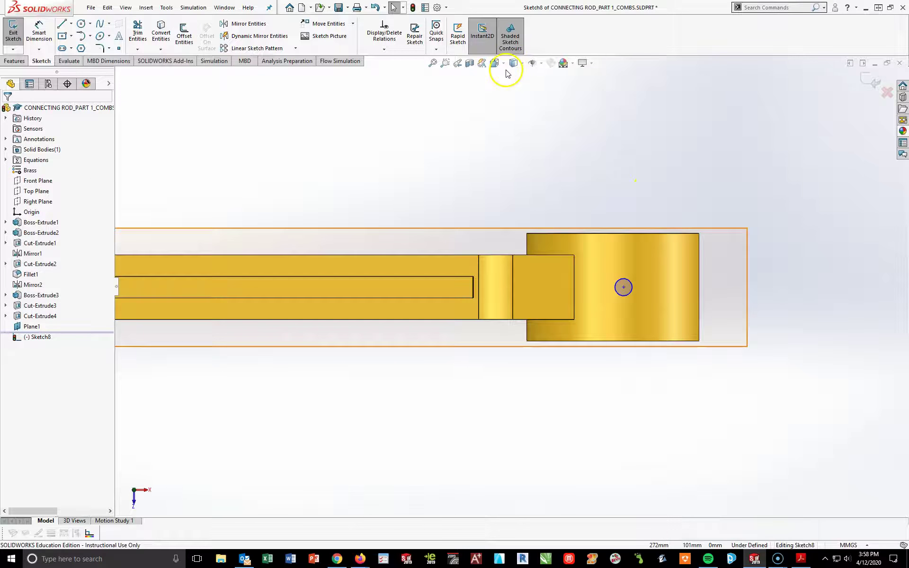
# Show temporary axes and make the circle centre coincident with the small-end axis
pyautogui.click(541, 64)
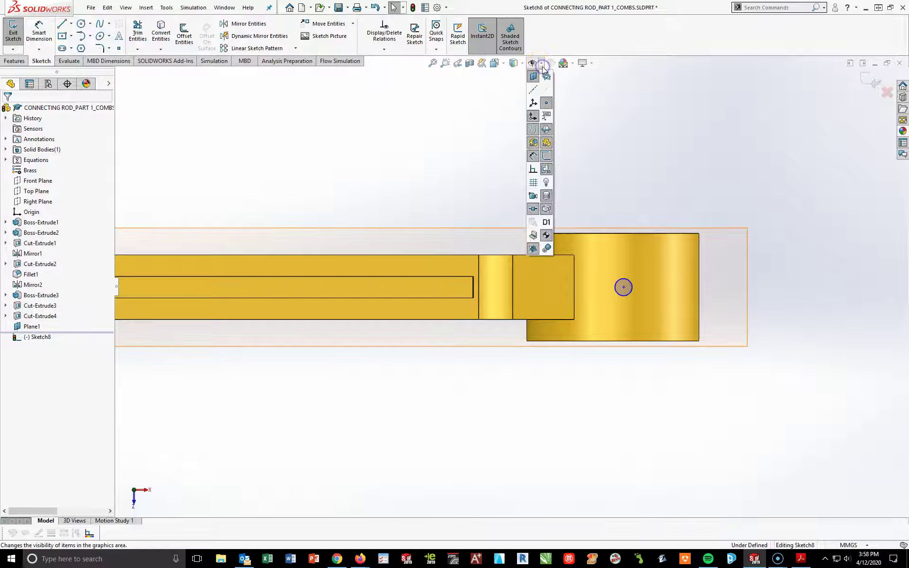
pyautogui.click(547, 90)
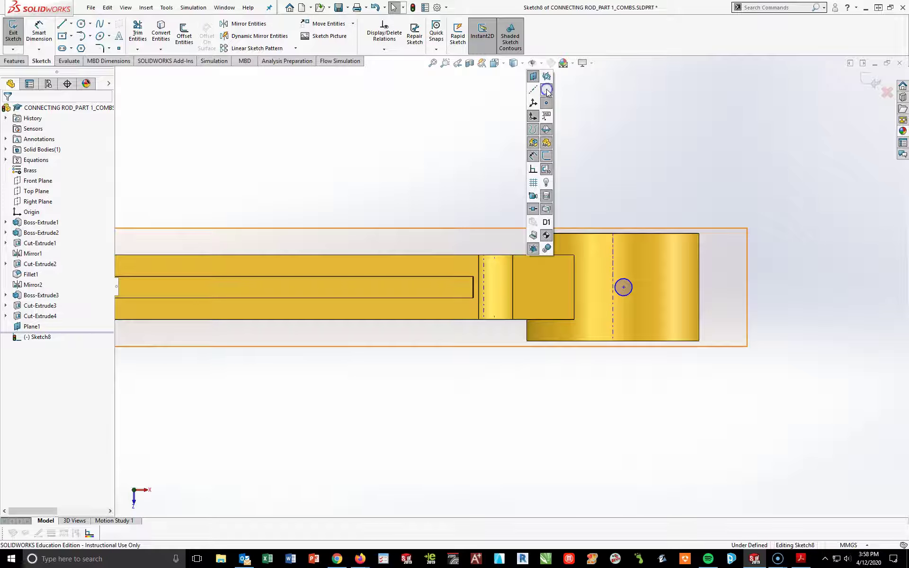
pyautogui.click(453, 188)
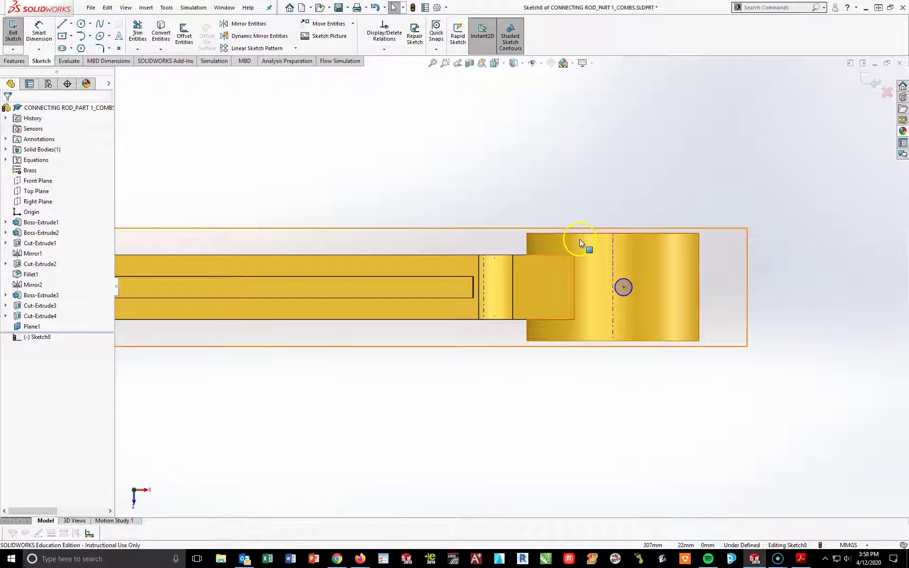
pyautogui.click(624, 288)
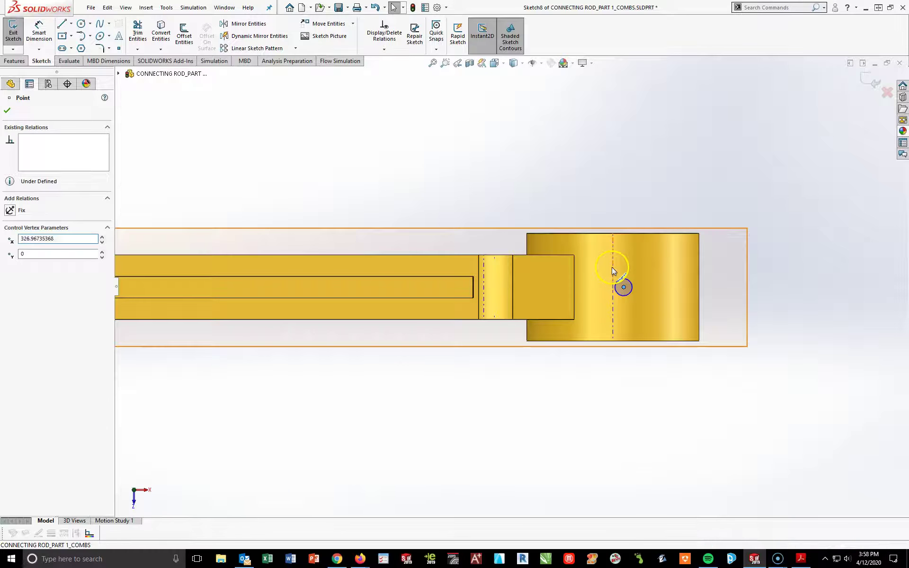
pyautogui.keyDown('ctrl'); pyautogui.click(612, 267); pyautogui.keyUp('ctrl')
pyautogui.click(12, 276)
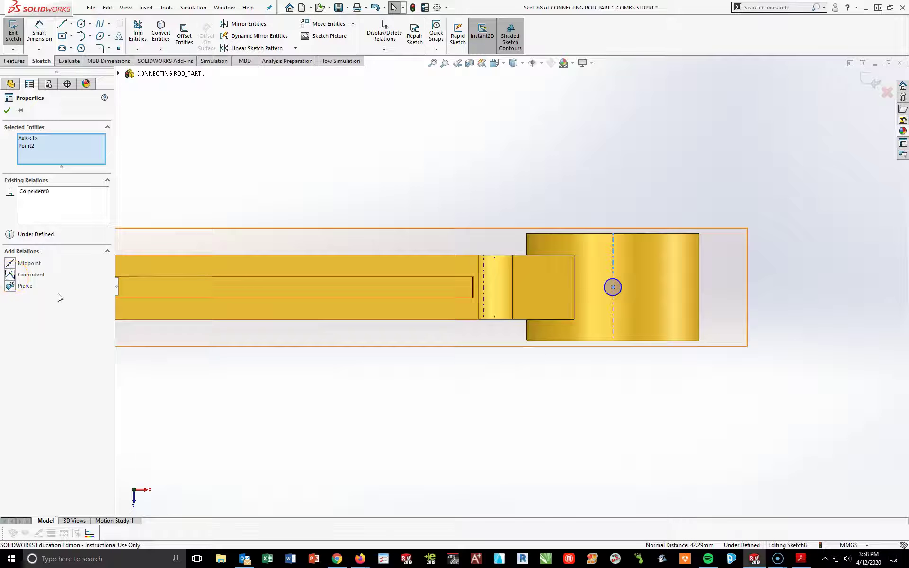
pyautogui.click(577, 502)
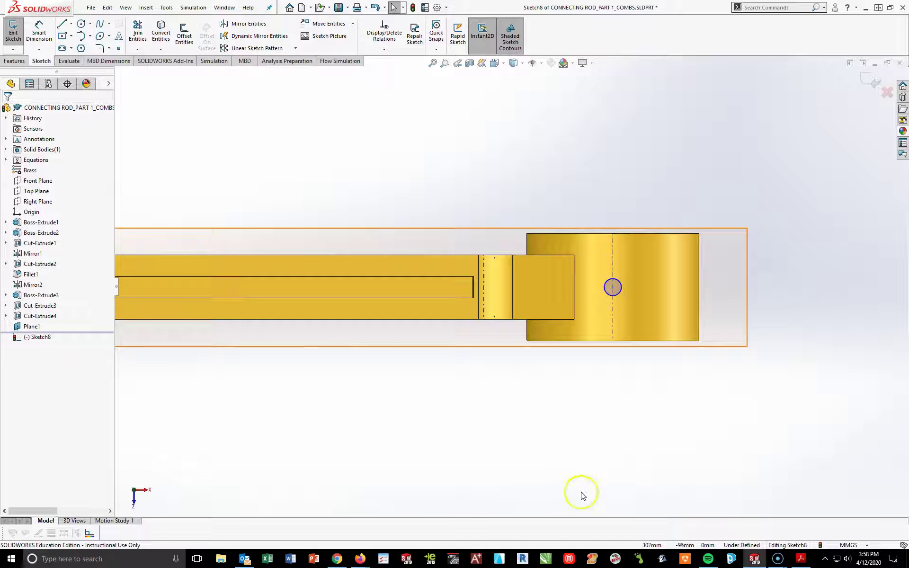
# Dimension the circle centre 25 mm from the top edge
pyautogui.click(39, 33)
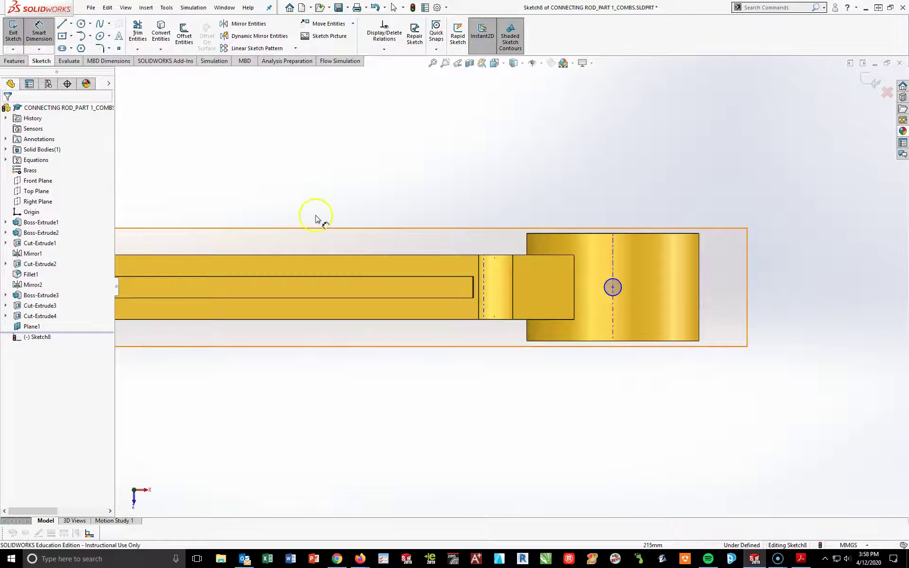
pyautogui.scroll(3, 632, 327)
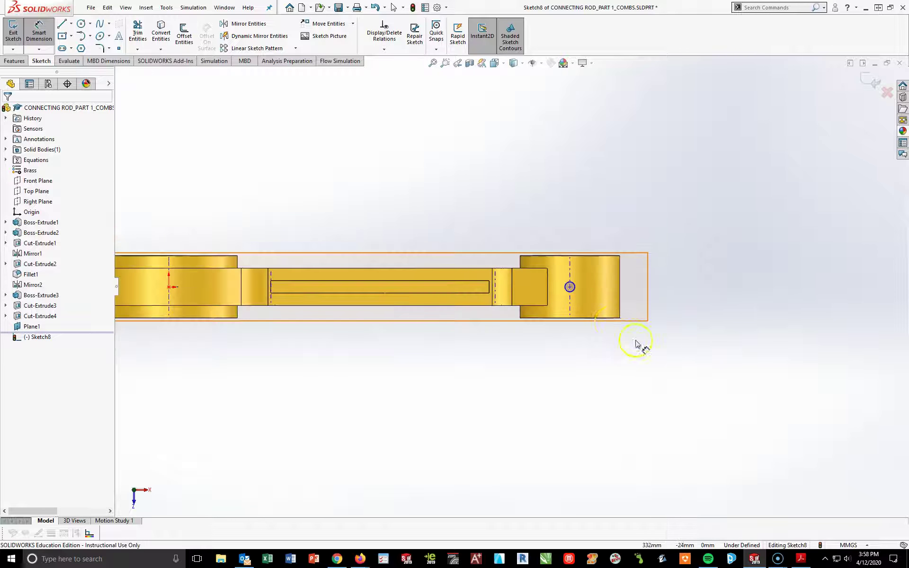
pyautogui.click(570, 287)
pyautogui.click(572, 256)
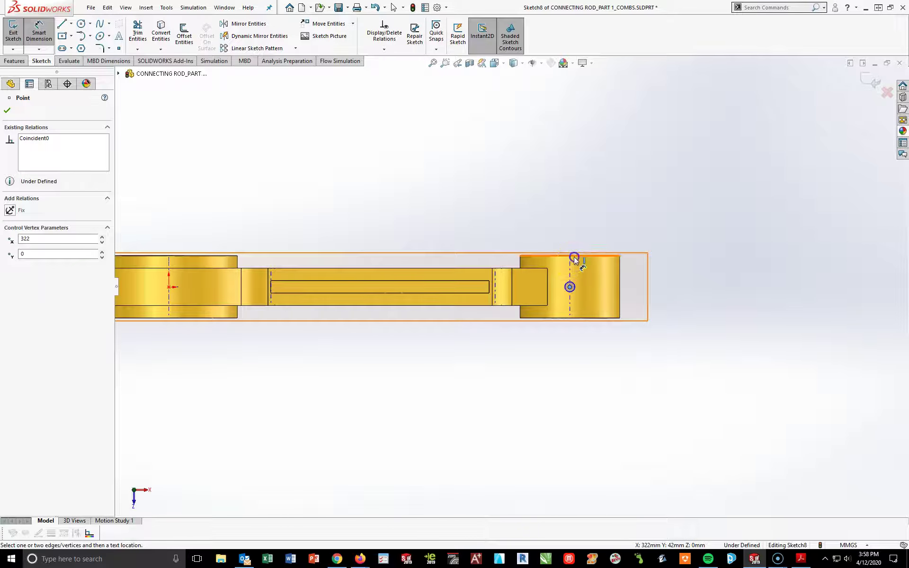
pyautogui.click(676, 282)
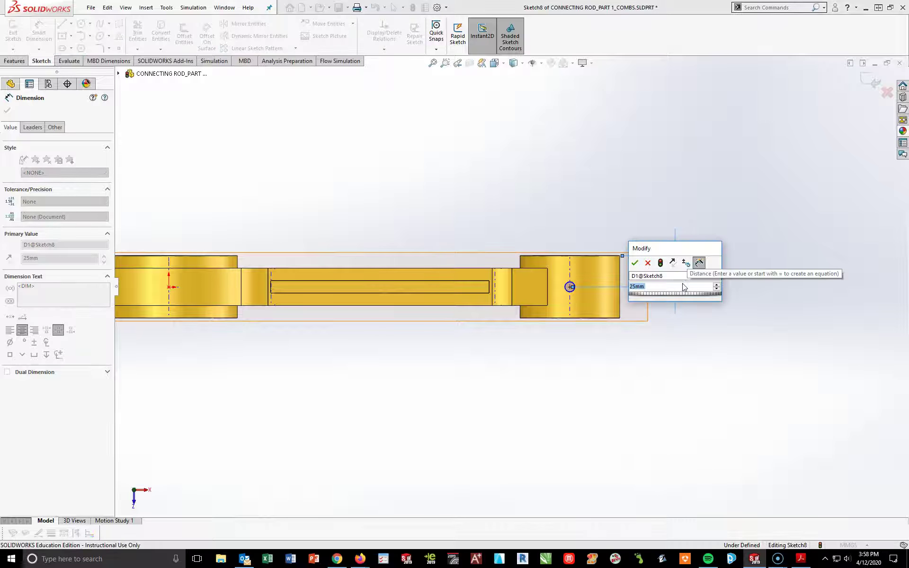
pyautogui.write('25')
pyautogui.press('Return')
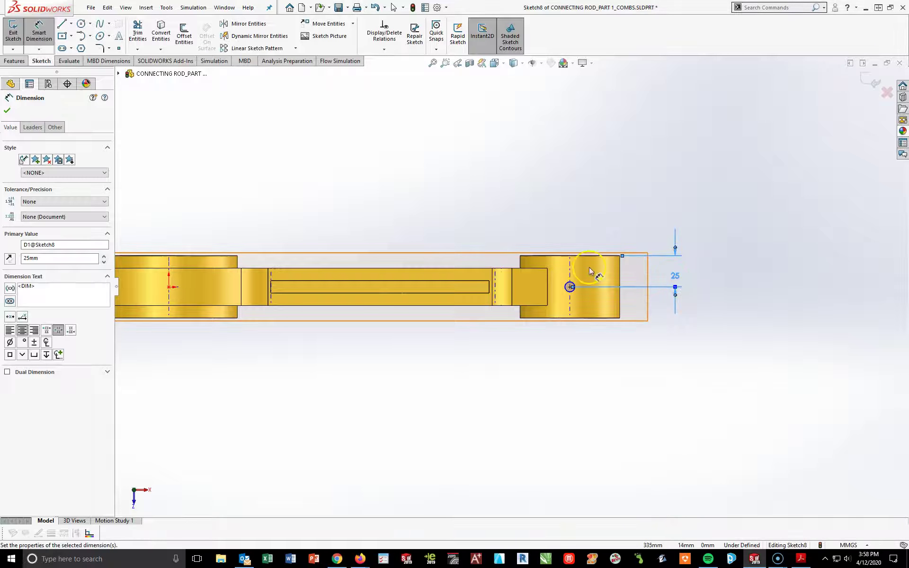
# Set the circle's diameter to 6 mm to fully define Sketch8
pyautogui.click(568, 286)
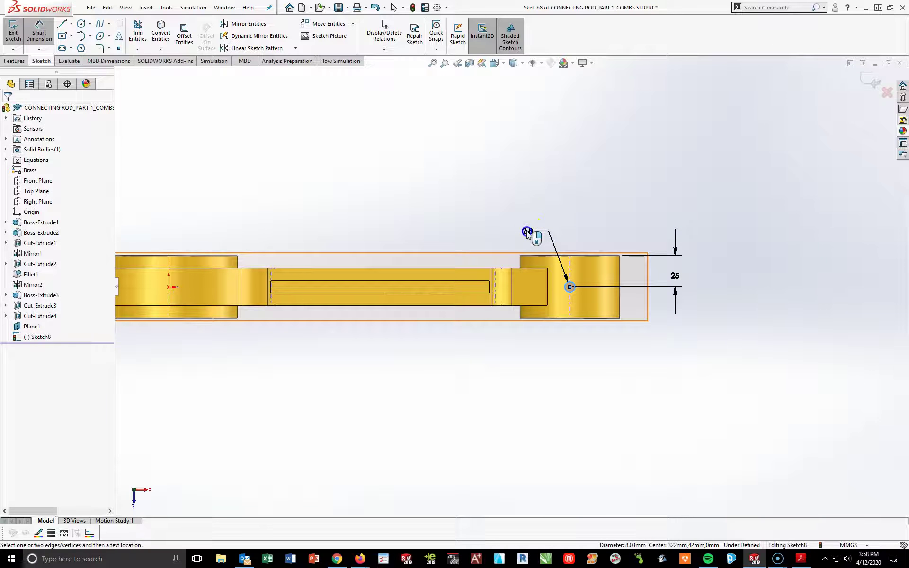
pyautogui.click(529, 235)
pyautogui.write('6')
pyautogui.press('Return')
pyautogui.scroll(-1, 562, 292)
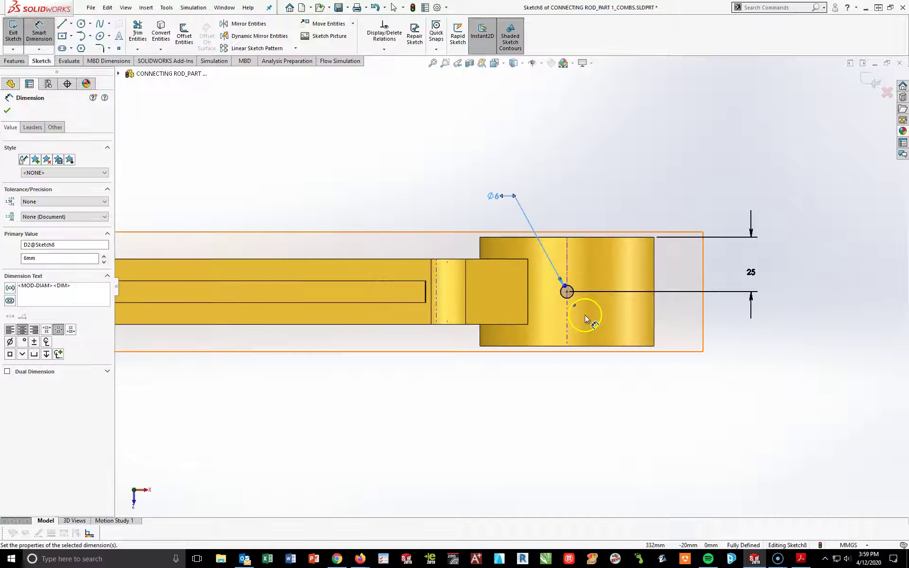
pyautogui.scroll(-1, 585, 314)
pyautogui.click(704, 408)
pyautogui.moveTo(531, 443)
pyautogui.mouseDown(button='middle')
pyautogui.moveTo(505, 428)
pyautogui.moveTo(475, 227)
pyautogui.mouseUp(button='middle')
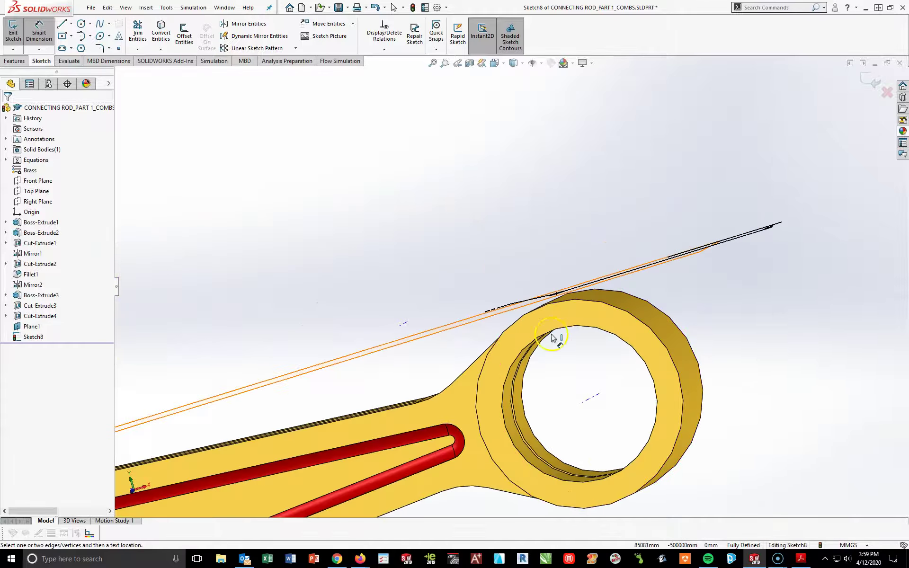
# Extrude the Ø6 circle as a reversed Up To Next boss, Boss-Extrude4
pyautogui.scroll(-3, 559, 284)
pyautogui.click(572, 288)
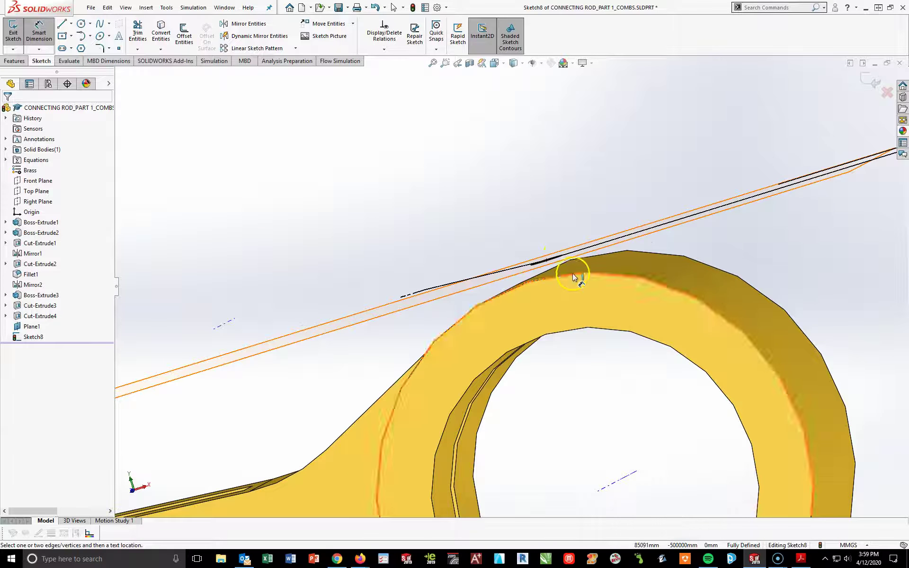
pyautogui.click(14, 61)
pyautogui.click(18, 37)
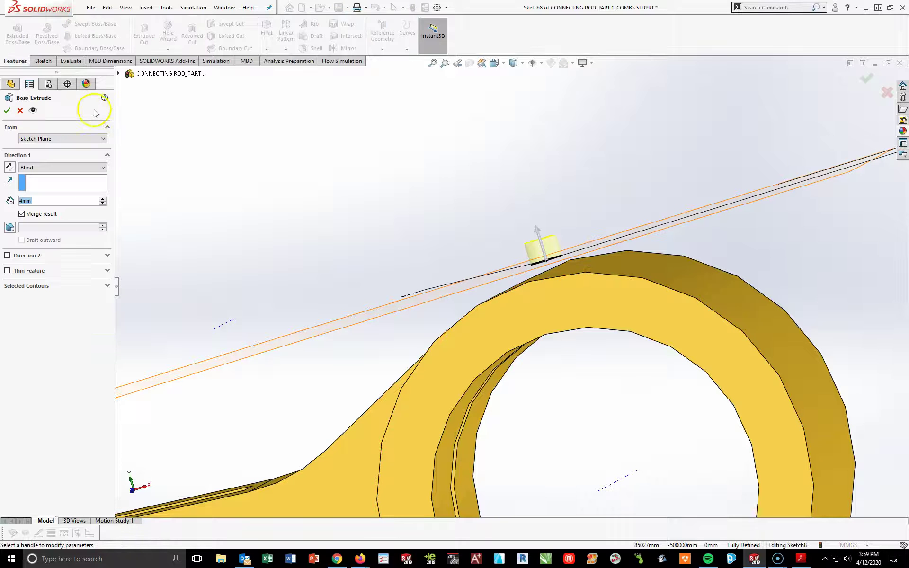
pyautogui.click(8, 166)
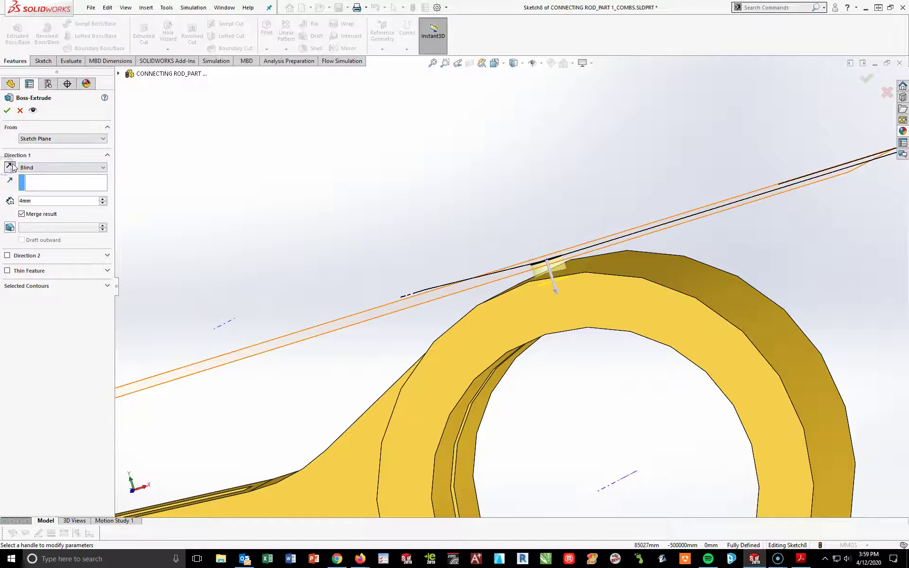
pyautogui.click(42, 167)
pyautogui.click(43, 183)
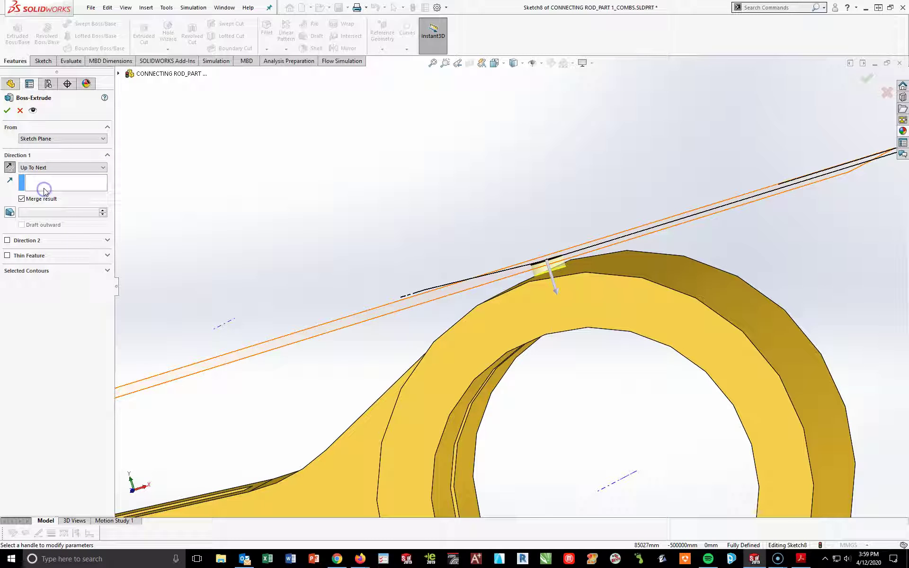
pyautogui.click(8, 112)
pyautogui.scroll(3, 518, 238)
pyautogui.moveTo(778, 299)
pyautogui.mouseDown(button='middle')
pyautogui.moveTo(628, 292)
pyautogui.moveTo(635, 319)
pyautogui.moveTo(623, 365)
pyautogui.moveTo(672, 339)
pyautogui.mouseUp(button='middle')
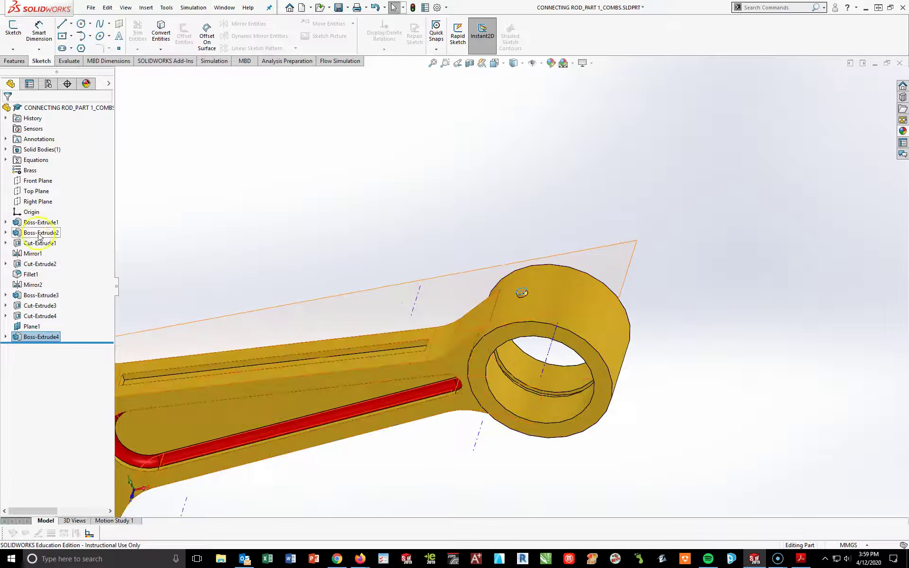
# Hide Plane1 and turn off the temporary axes display
pyautogui.click(19, 327)
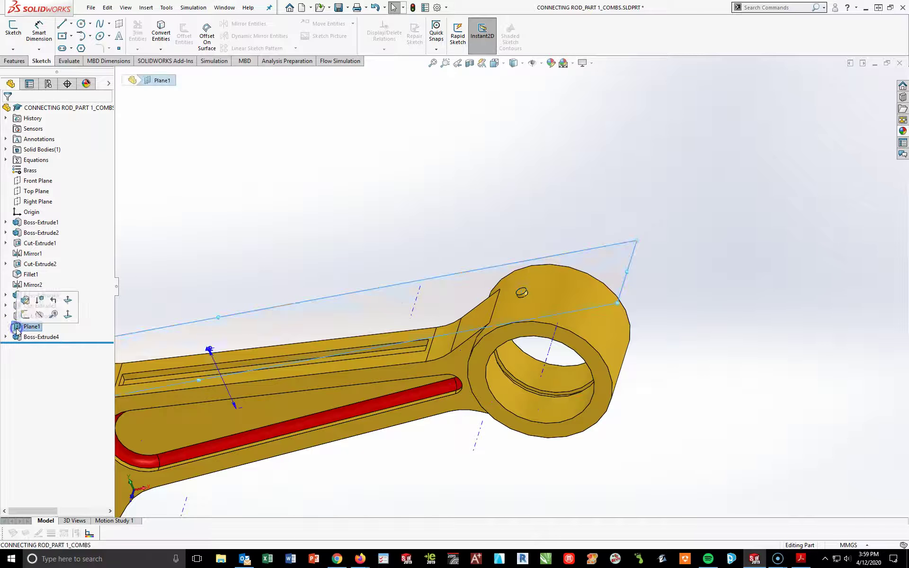
pyautogui.click(38, 315)
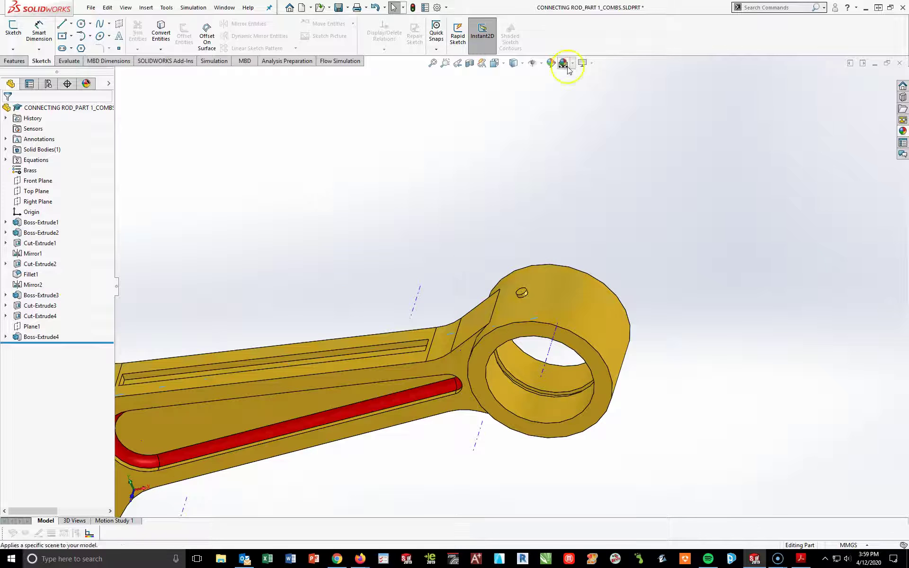
pyautogui.click(534, 63)
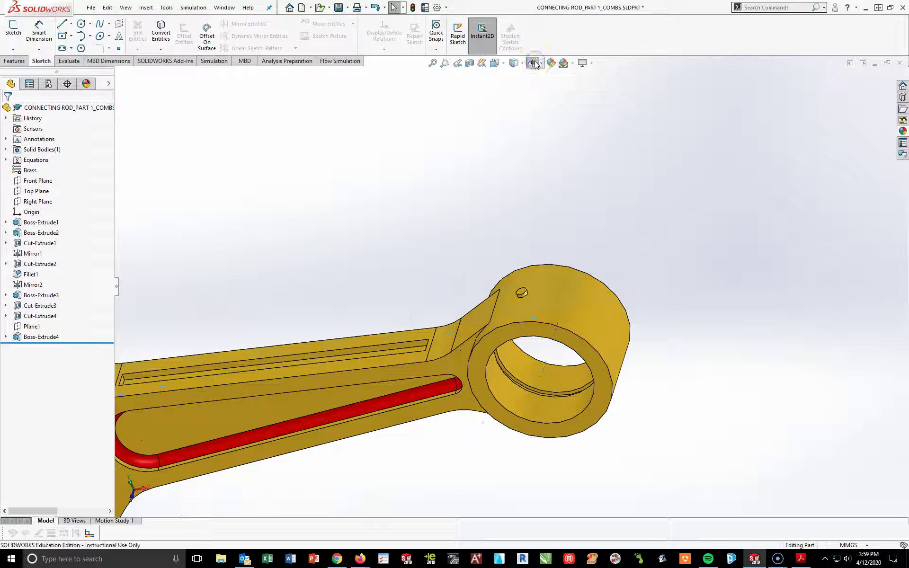
pyautogui.click(534, 63)
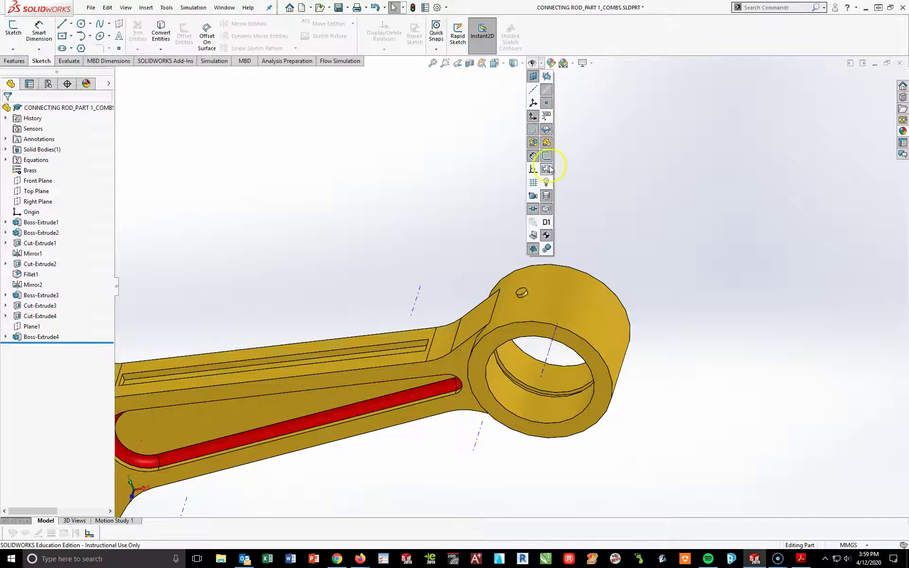
pyautogui.click(546, 90)
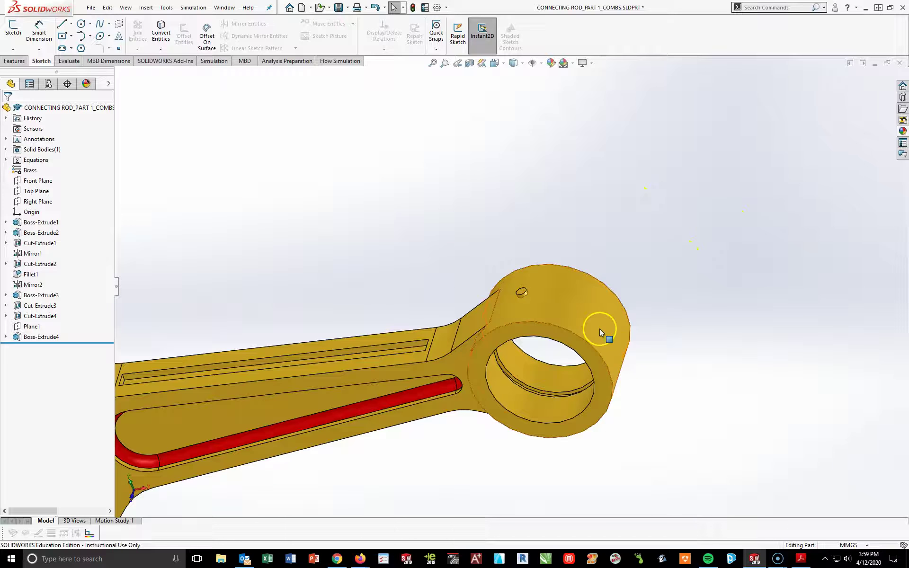
pyautogui.scroll(-3, 522, 294)
pyautogui.click(525, 268)
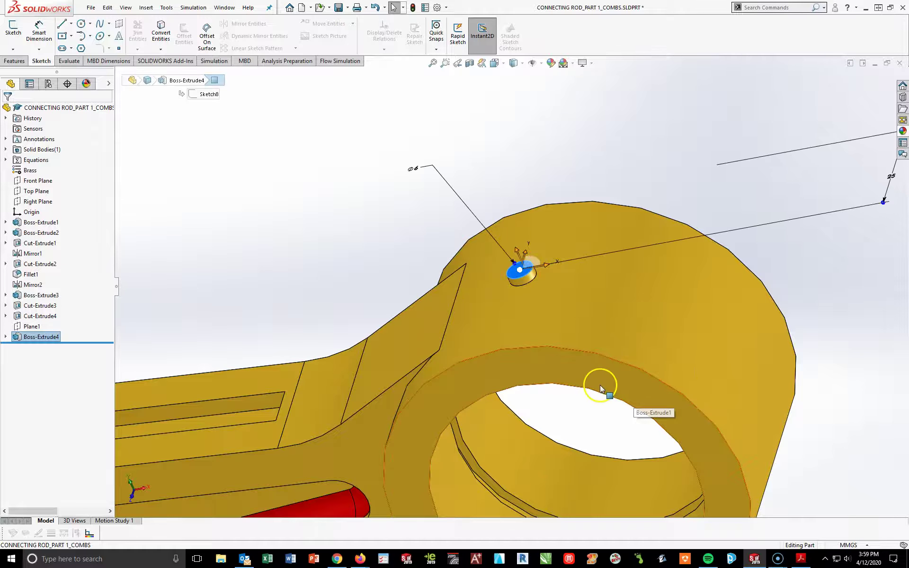
pyautogui.click(860, 325)
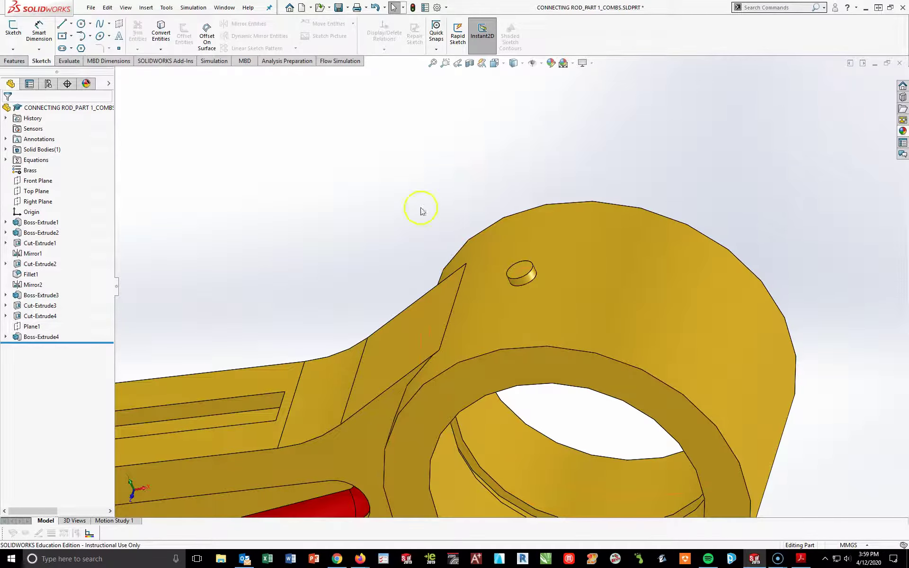
pyautogui.click(14, 61)
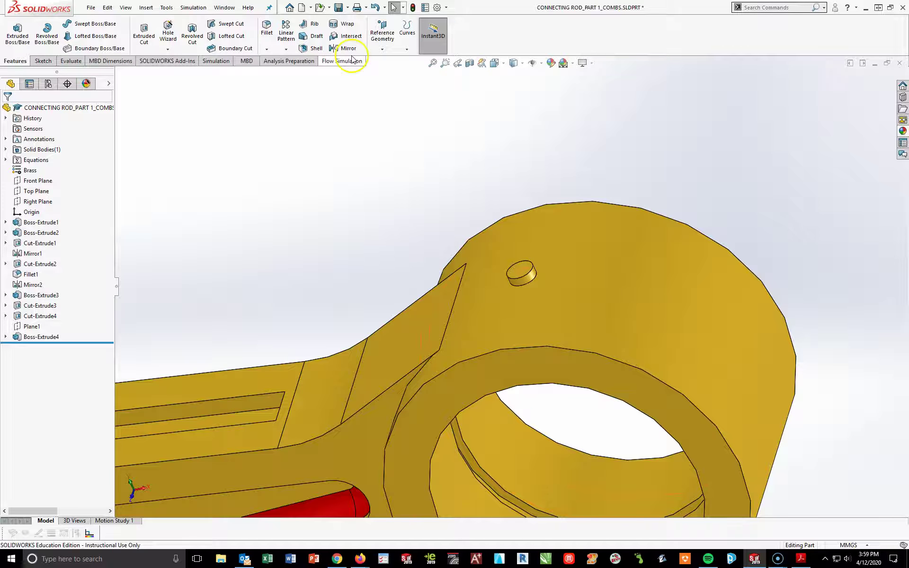
# Mirror Boss-Extrude4 about the Top Plane to create Mirror3
pyautogui.click(337, 49)
pyautogui.scroll(4, 604, 374)
pyautogui.scroll(3, 583, 382)
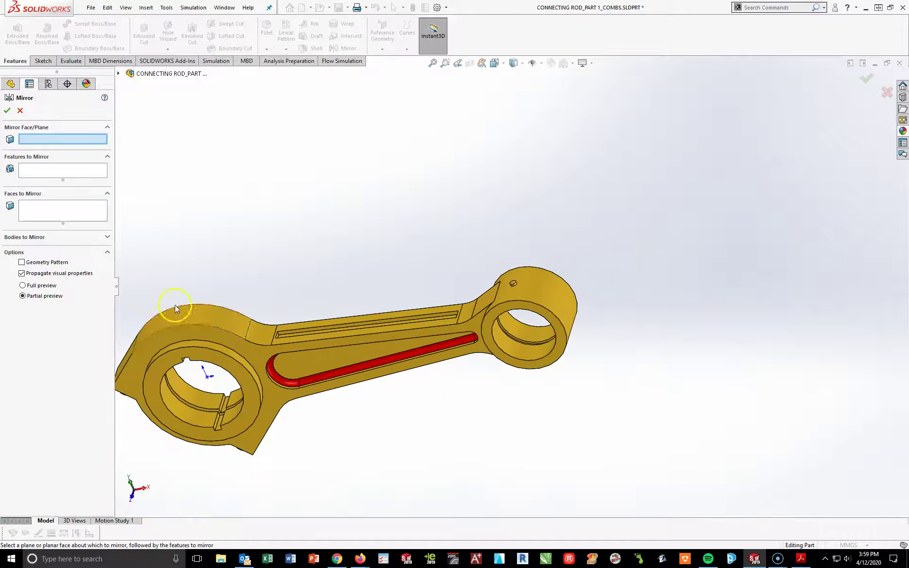
pyautogui.click(119, 73)
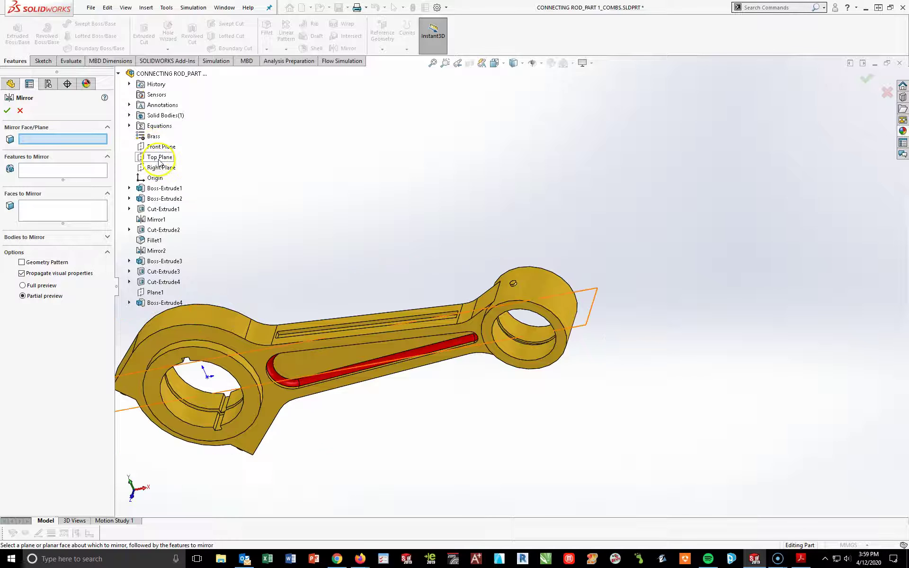
pyautogui.click(159, 158)
pyautogui.click(133, 305)
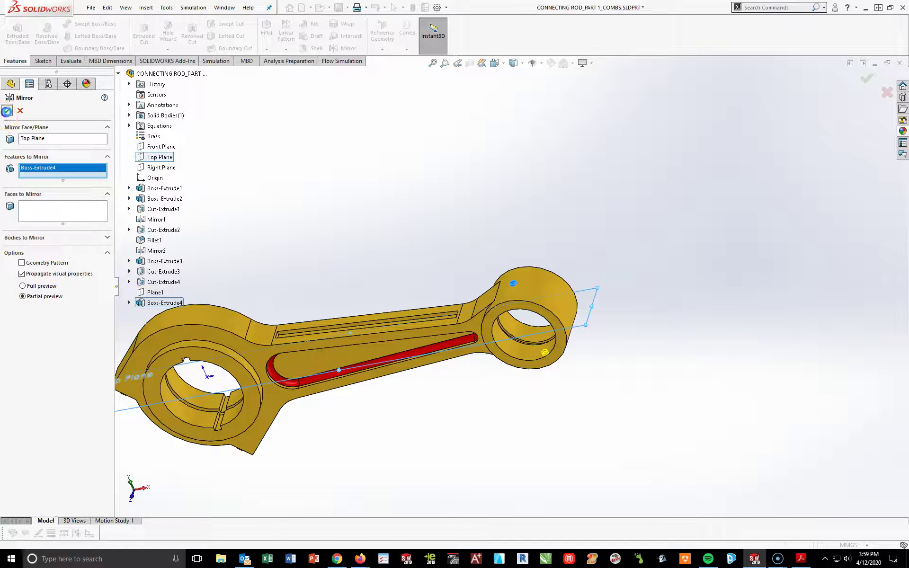
pyautogui.click(7, 110)
pyautogui.moveTo(523, 395)
pyautogui.mouseDown(button='middle')
pyautogui.moveTo(463, 262)
pyautogui.moveTo(554, 414)
pyautogui.mouseUp(button='middle')
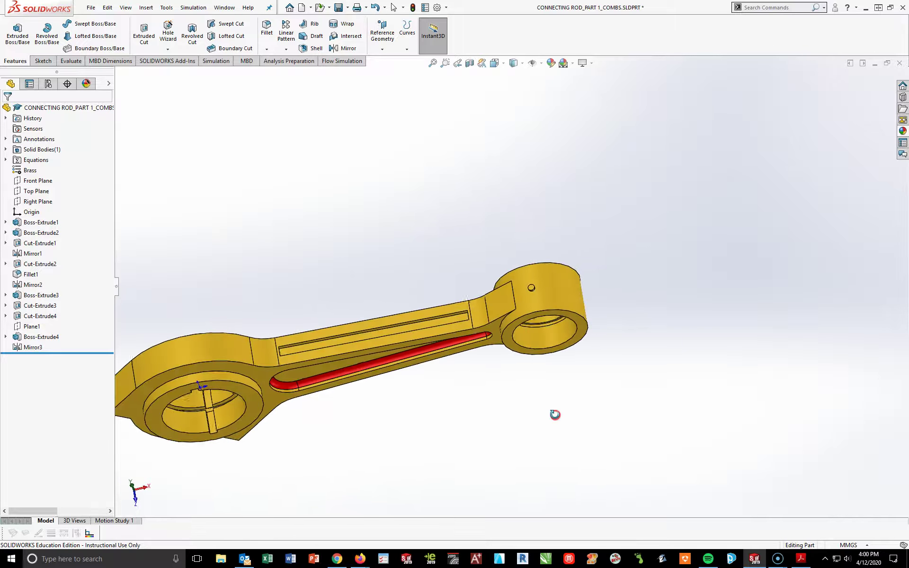
pyautogui.scroll(-3, 538, 288)
pyautogui.scroll(-3, 515, 301)
pyautogui.click(492, 274)
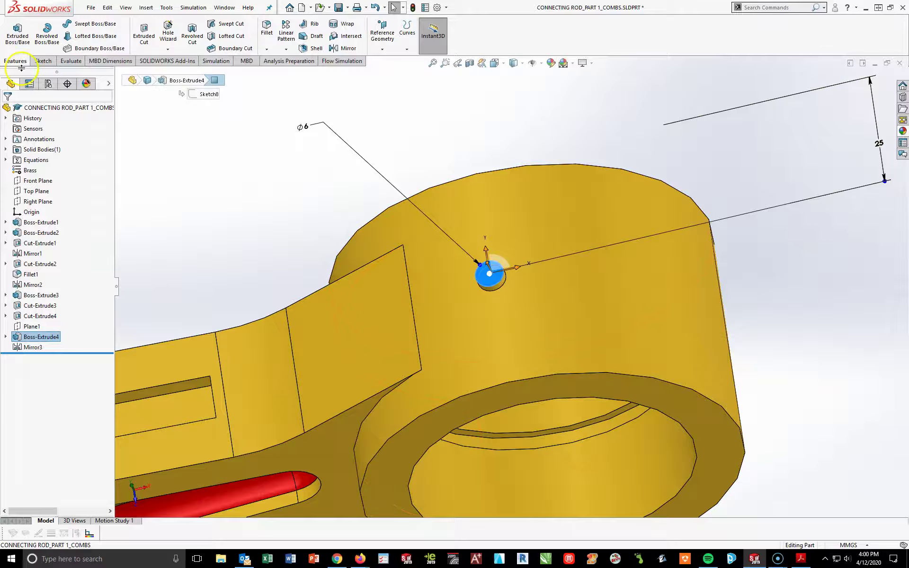
# Start a sketch on the peg's top face and draw a circle centred on the peg
pyautogui.click(40, 62)
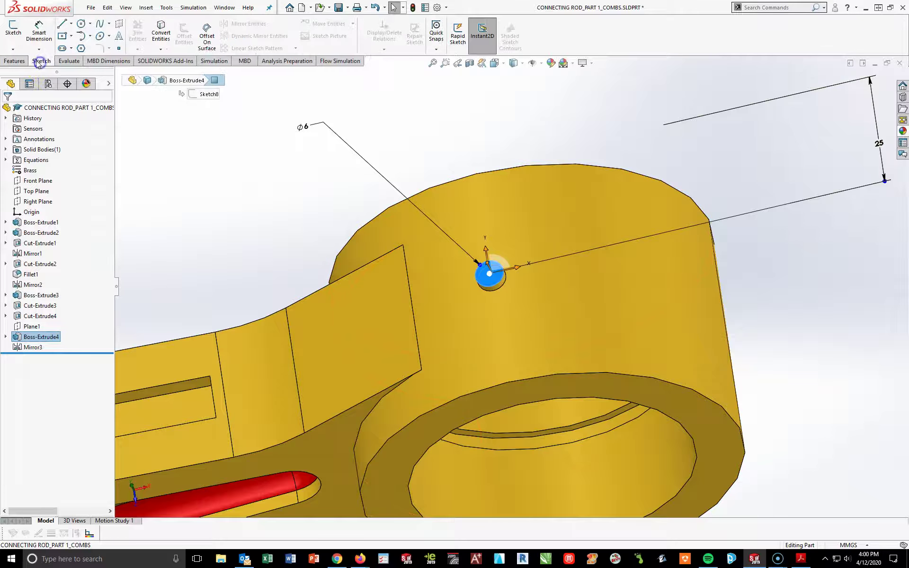
pyautogui.click(13, 30)
pyautogui.press('space')
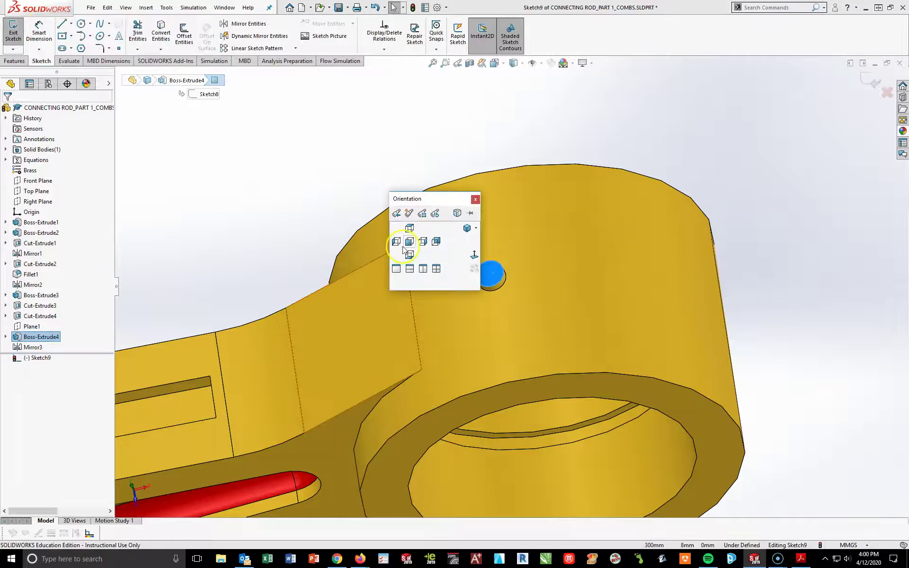
pyautogui.click(474, 254)
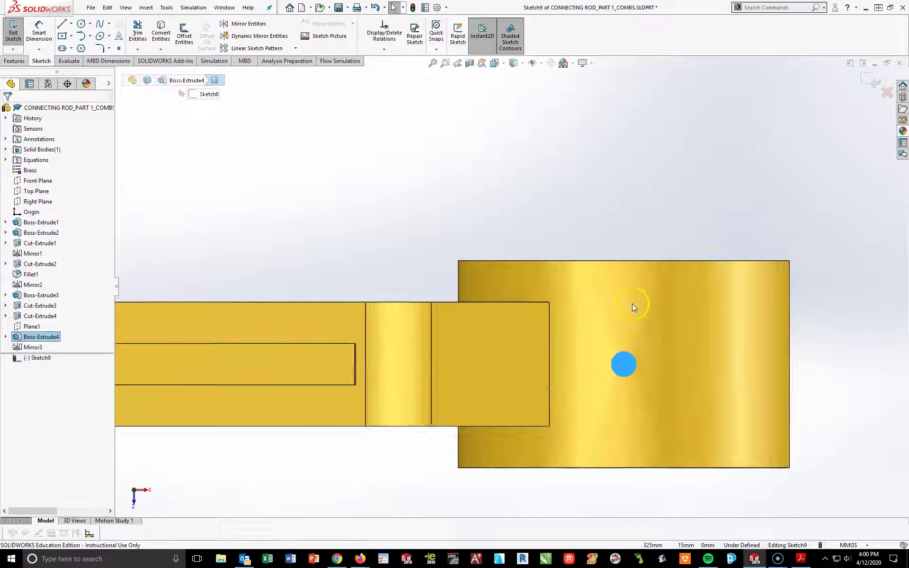
pyautogui.press('c')
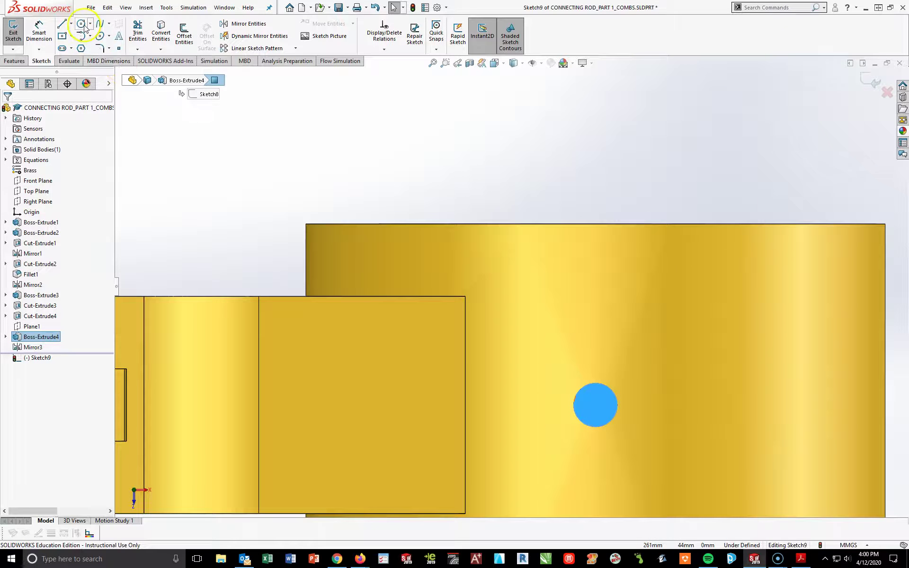
pyautogui.click(595, 405)
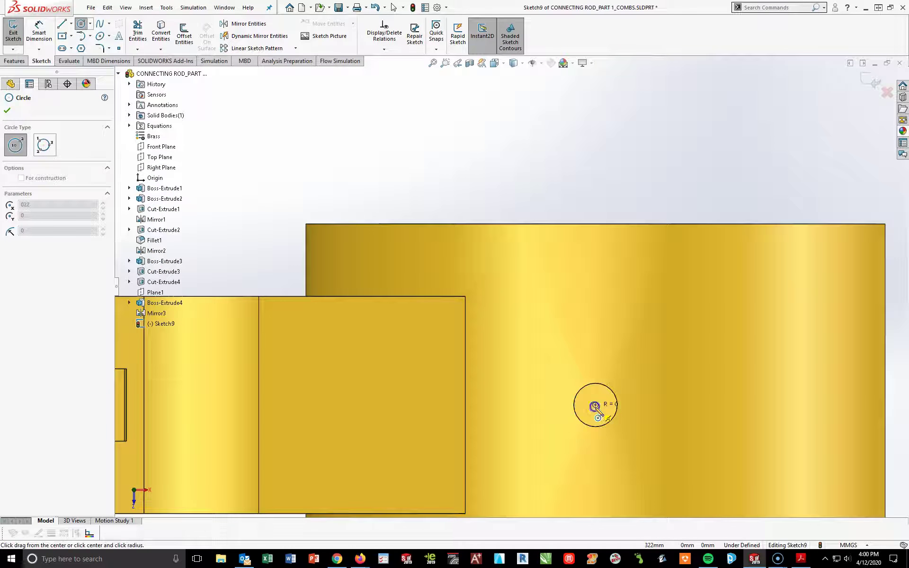
pyautogui.click(603, 431)
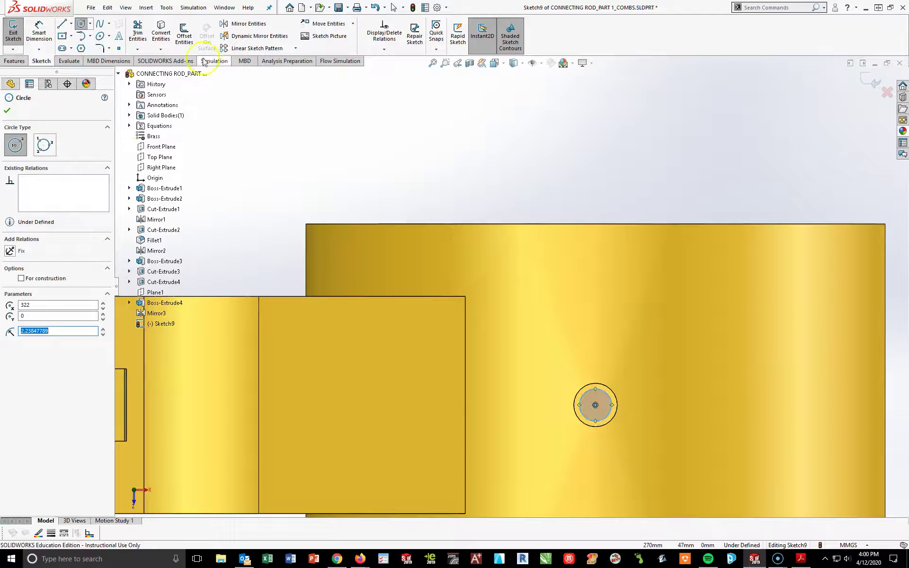
# Dimension the peg circle's diameter to 4 mm
pyautogui.click(51, 29)
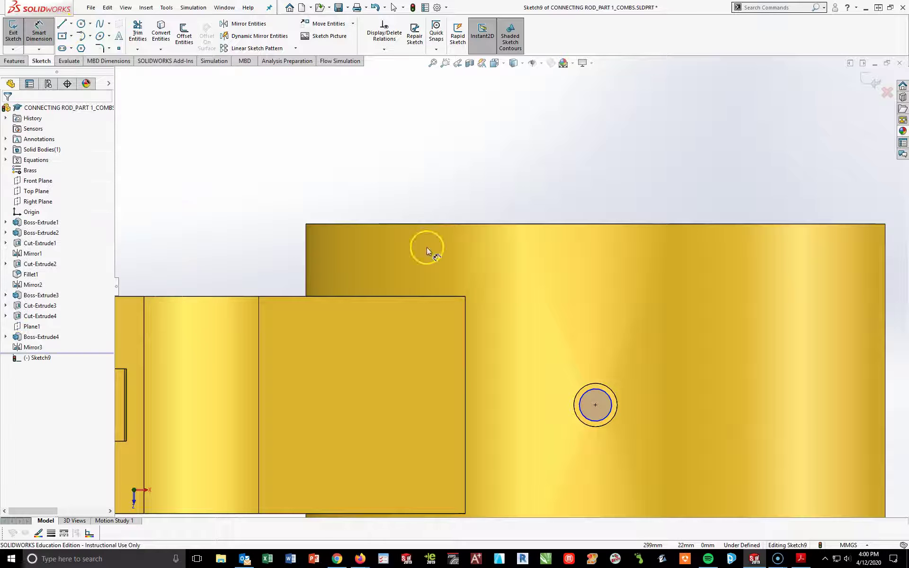
pyautogui.click(587, 388)
pyautogui.click(463, 173)
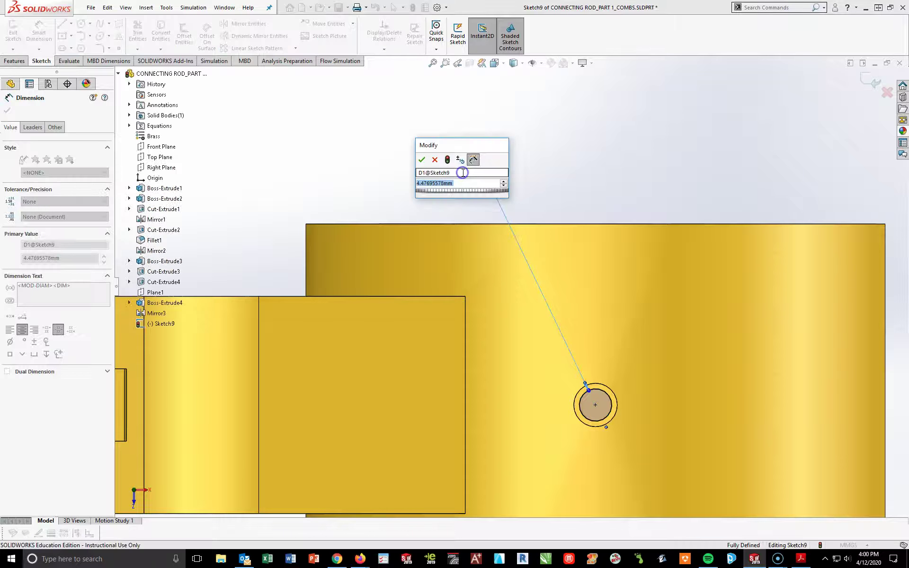
pyautogui.write('4')
pyautogui.press('Return')
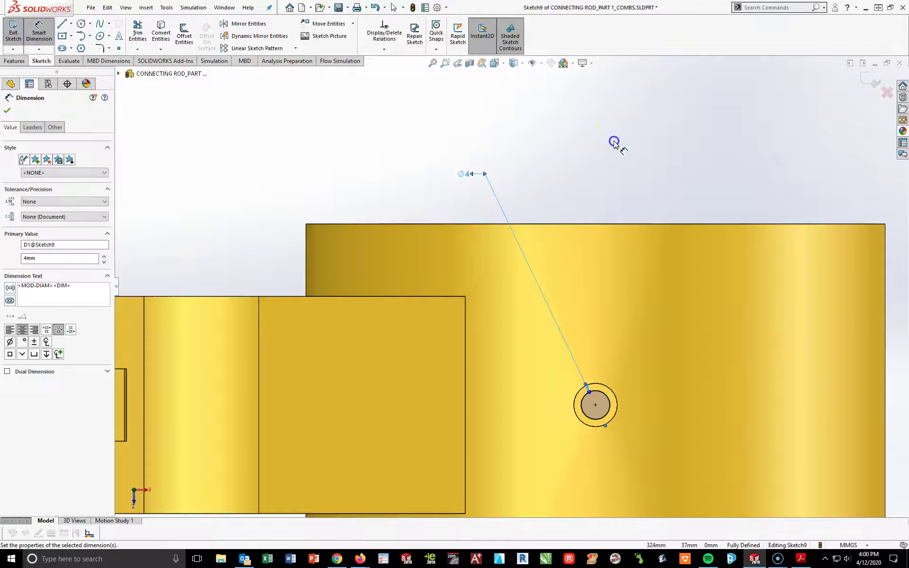
pyautogui.scroll(3, 542, 473)
pyautogui.moveTo(557, 410); pyautogui.dragTo(545, 405, button='middle')
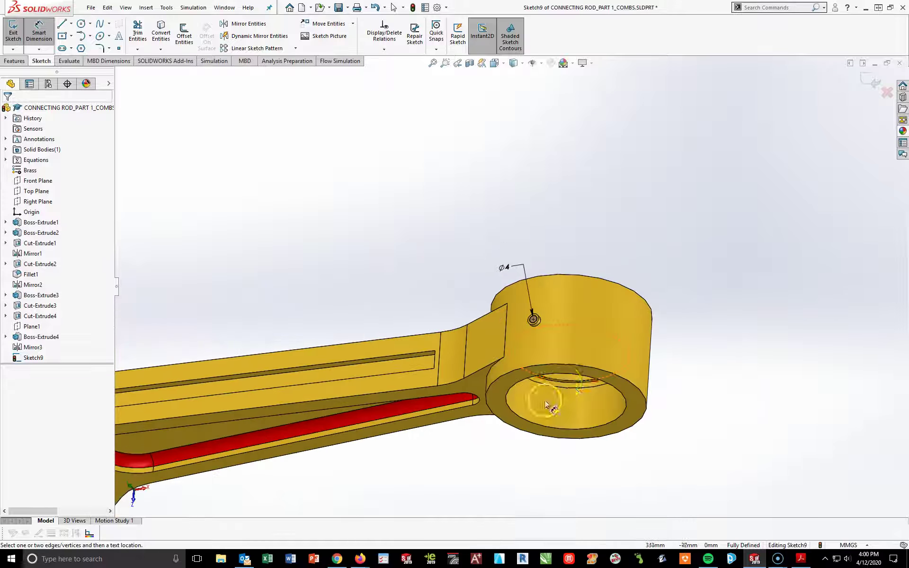
pyautogui.click(24, 61)
# Cut the Ø4 circle Through All as Cut-Extrude5, then view the rod isometrically
pyautogui.click(144, 33)
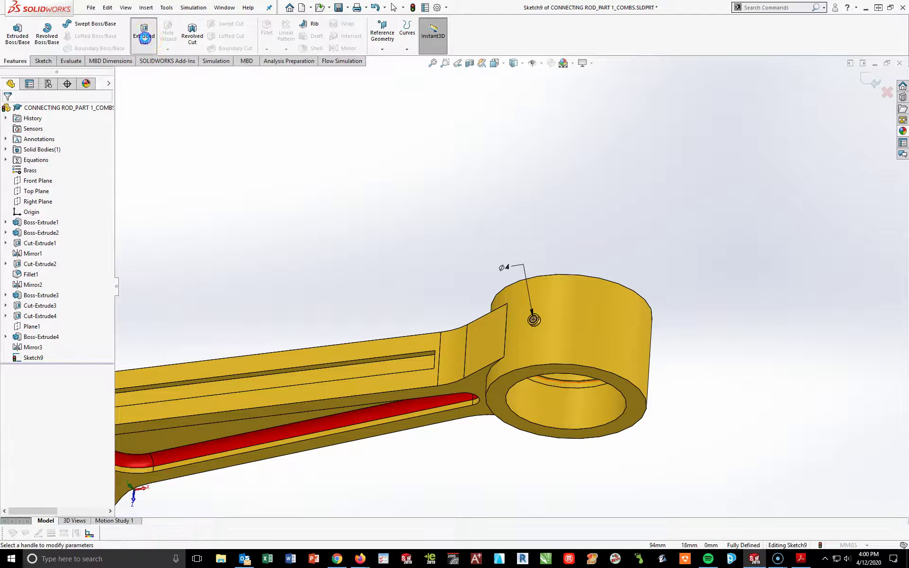
pyautogui.click(60, 167)
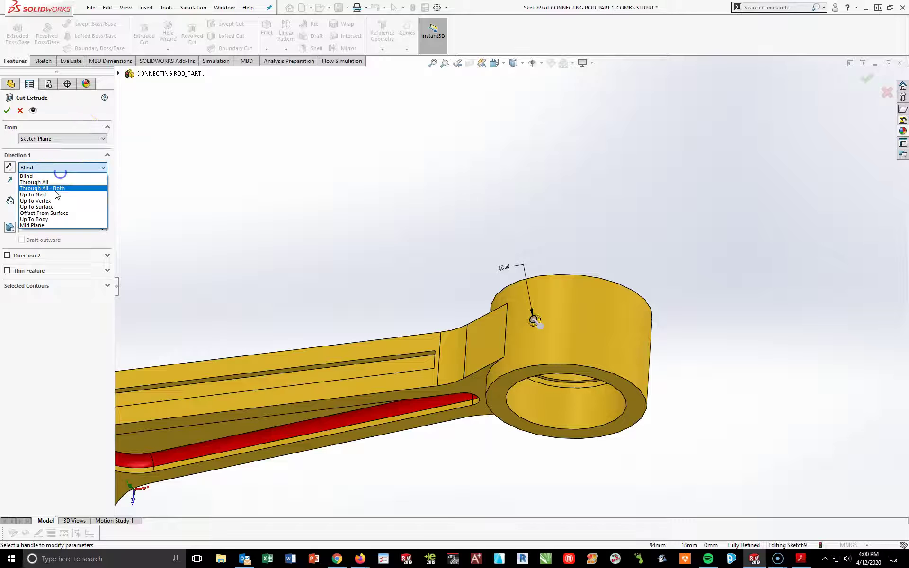
pyautogui.click(38, 181)
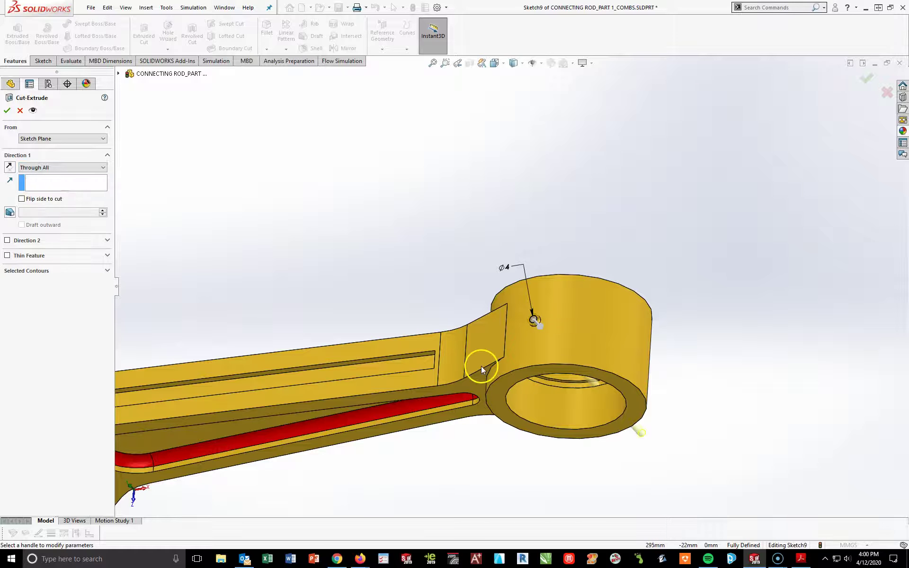
pyautogui.click(7, 110)
pyautogui.moveTo(625, 436)
pyautogui.mouseDown(button='middle')
pyautogui.moveTo(536, 330)
pyautogui.moveTo(813, 439)
pyautogui.moveTo(727, 387)
pyautogui.moveTo(487, 287)
pyautogui.moveTo(649, 227)
pyautogui.mouseUp(button='middle')
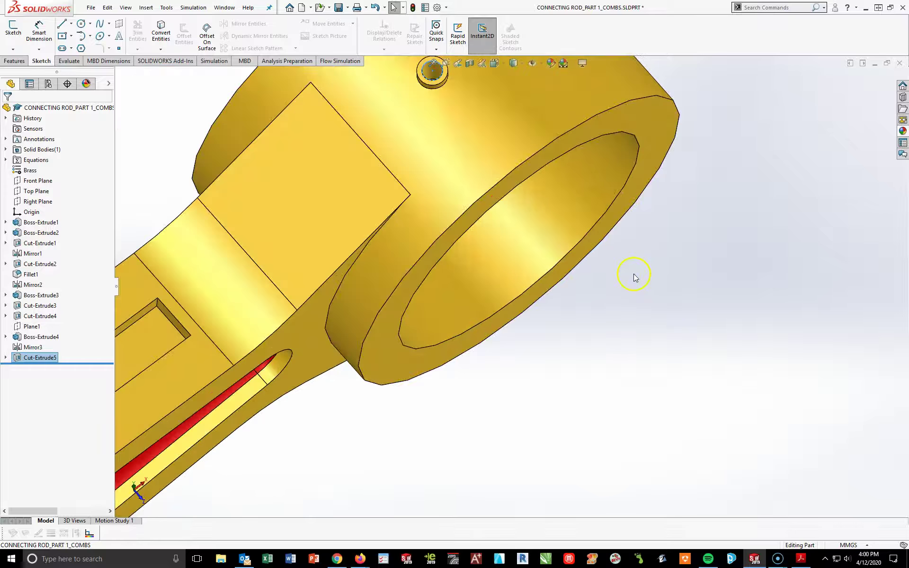
pyautogui.press('space')
pyautogui.click(761, 325)
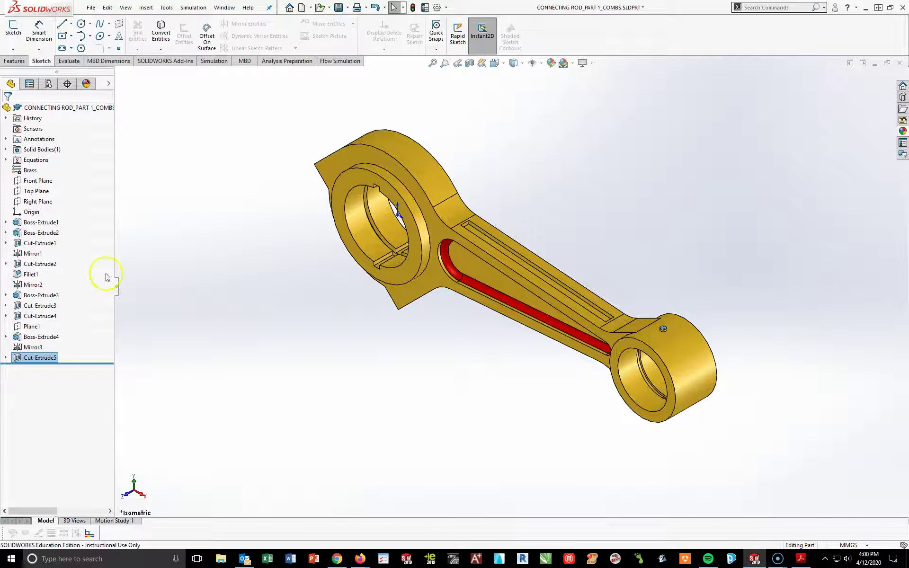
# Start a fillet with a 2 mm radius
pyautogui.click(10, 61)
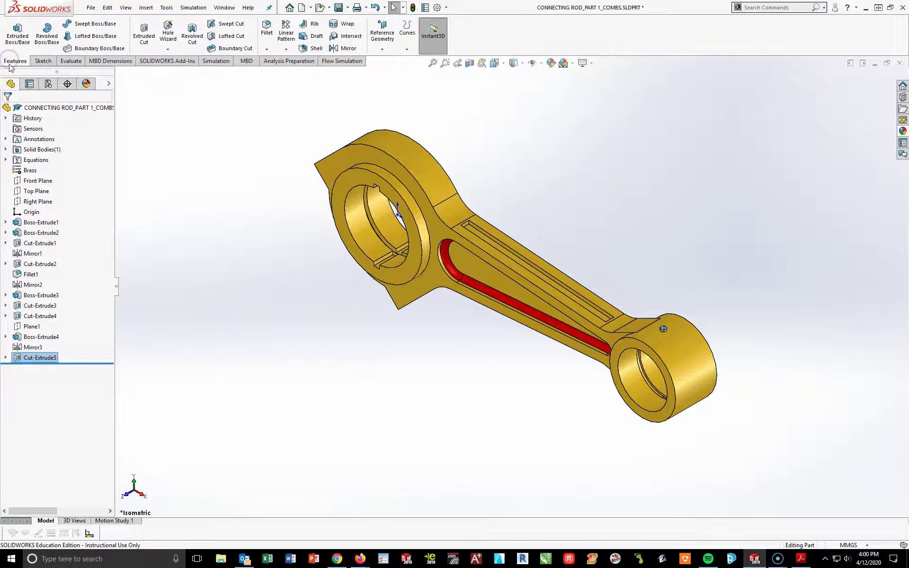
pyautogui.click(267, 29)
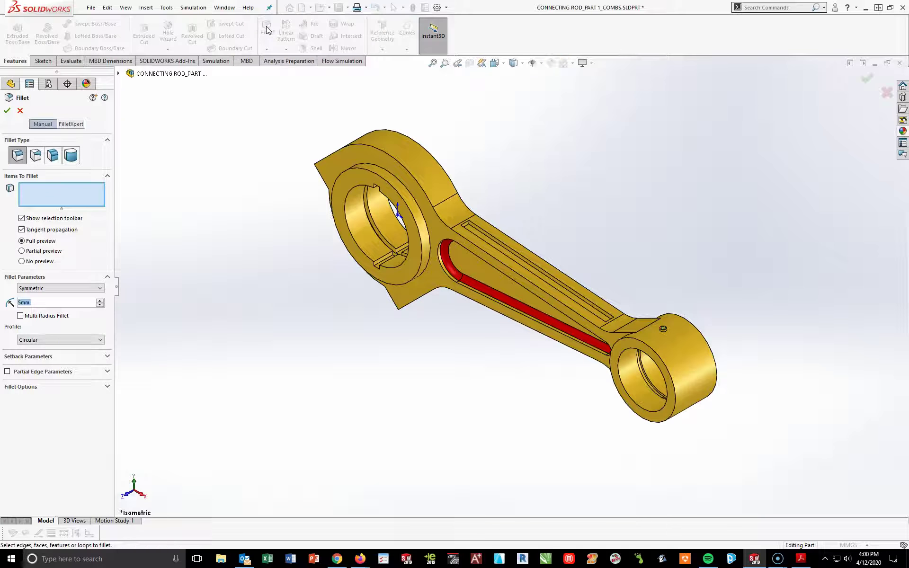
pyautogui.click(69, 258)
pyautogui.write('2')
pyautogui.press('Return')
# Select the bore and ring edges at both rod ends, drop extra edges, and apply Fillet2
pyautogui.click(375, 172)
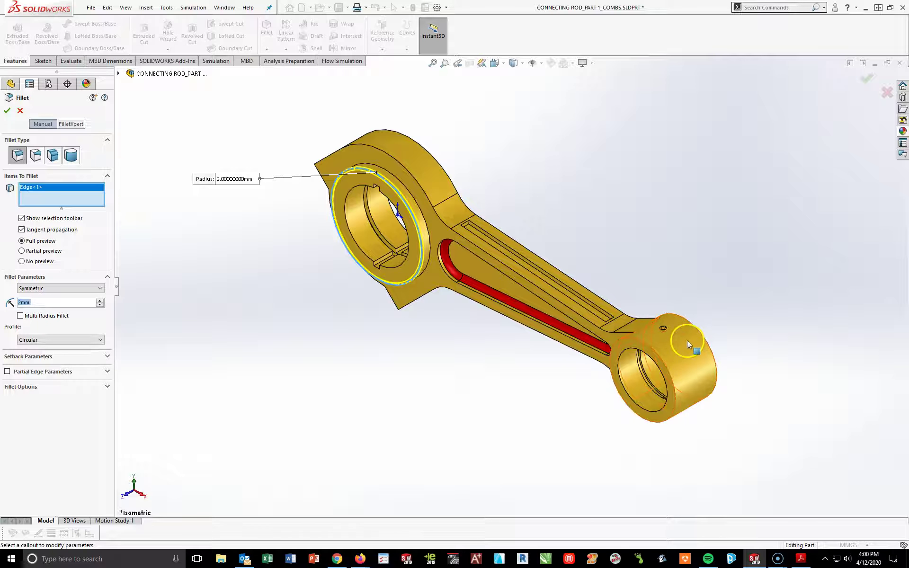
pyautogui.click(672, 372)
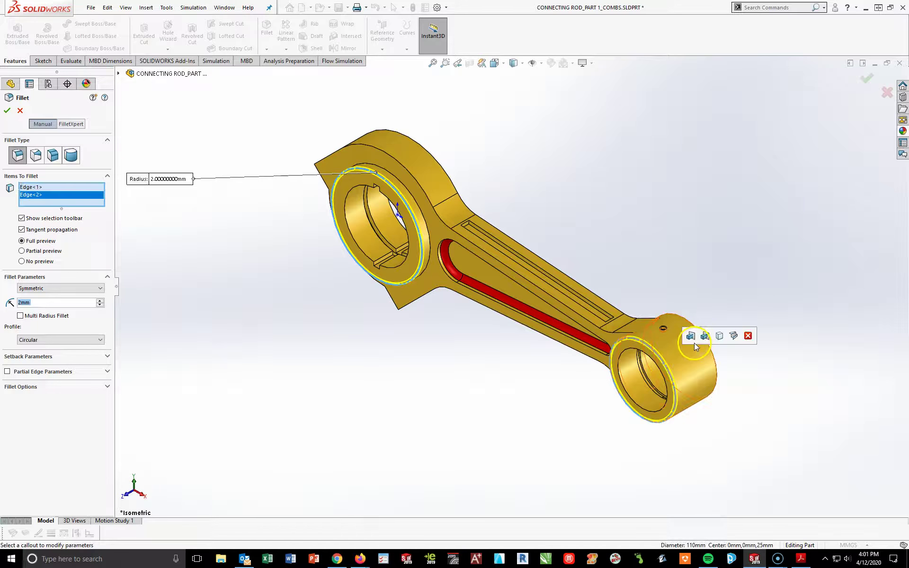
pyautogui.click(691, 324)
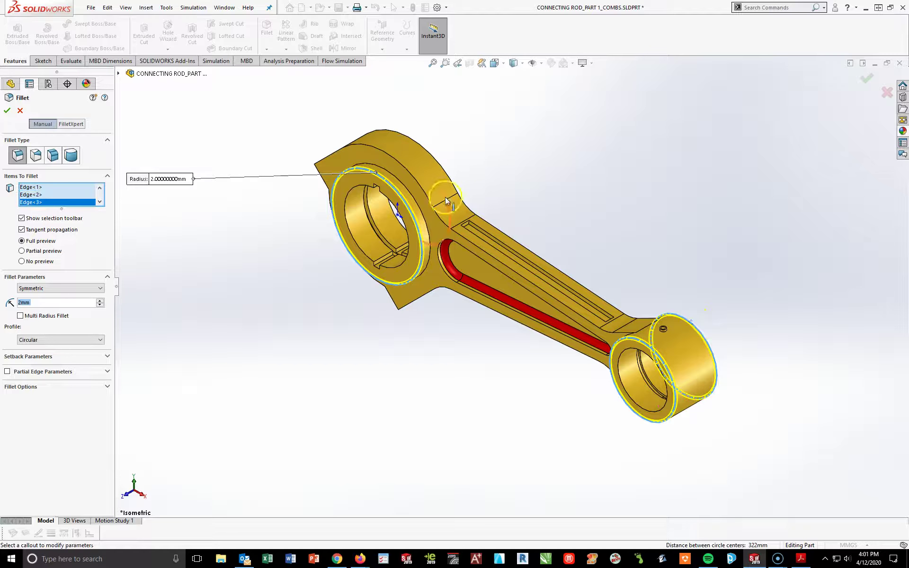
pyautogui.click(444, 168)
pyautogui.click(444, 168)
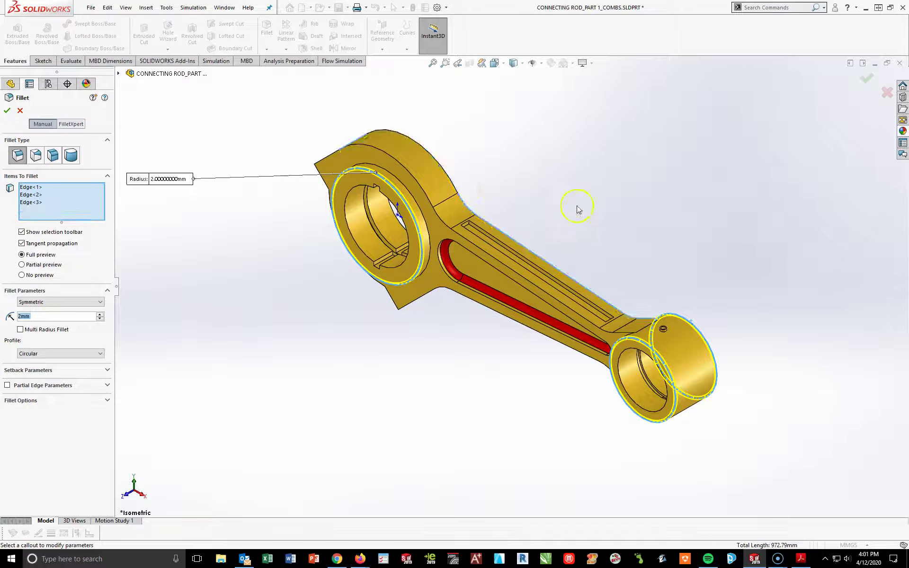
pyautogui.moveTo(577, 205); pyautogui.dragTo(495, 193, button='middle')
pyautogui.click(473, 172)
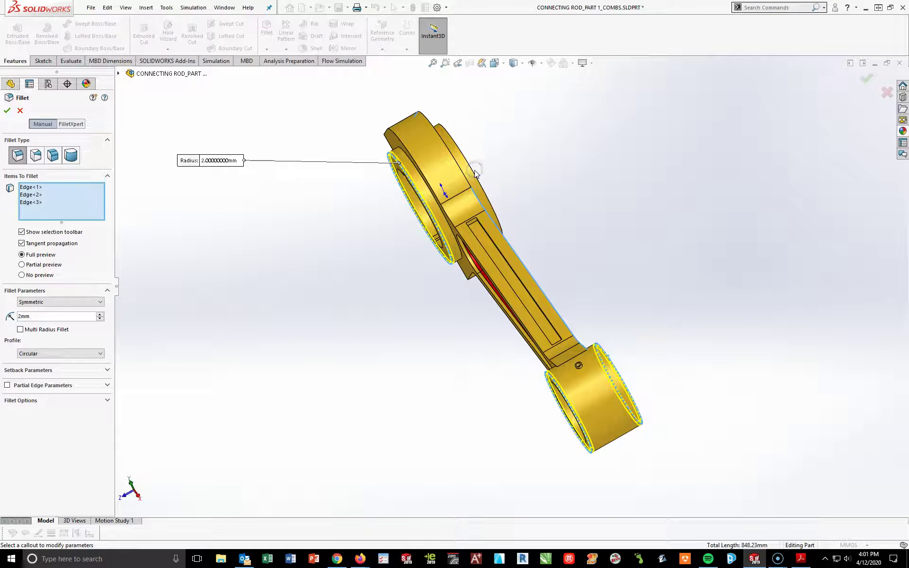
pyautogui.click(474, 173)
pyautogui.click(6, 110)
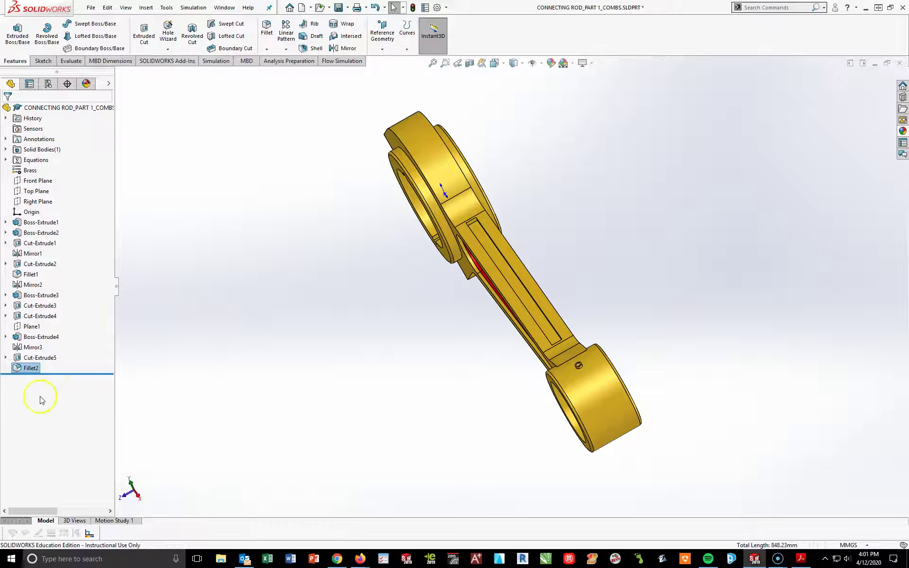
# Give Fillet2's faces a yellow feature appearance (RGB 255, 255, 0), then return to isometric
pyautogui.rightClick(27, 368)
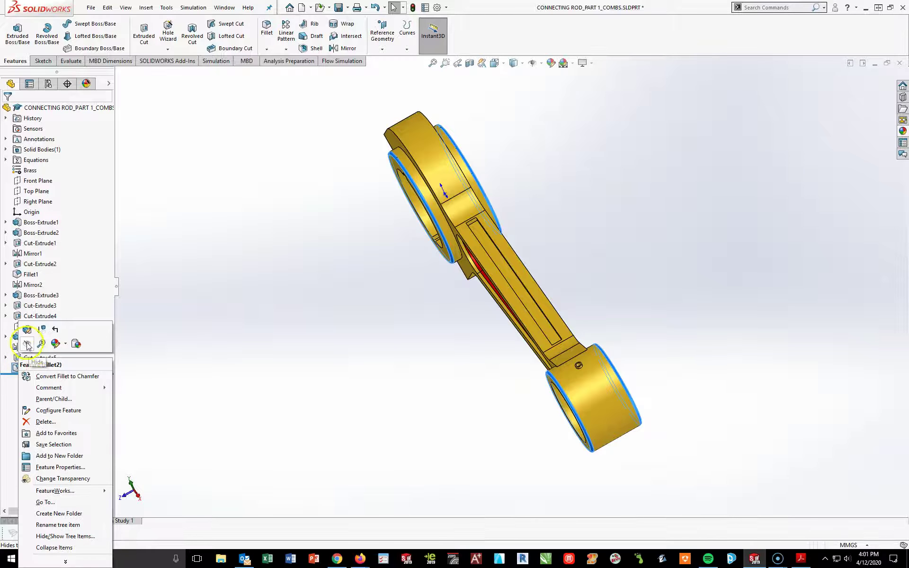
pyautogui.click(54, 344)
pyautogui.click(75, 372)
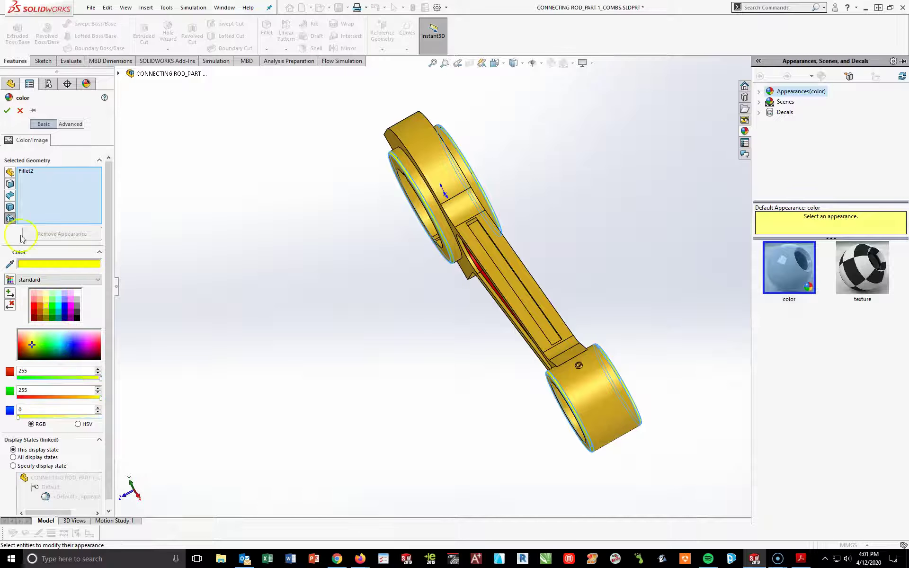
pyautogui.click(7, 110)
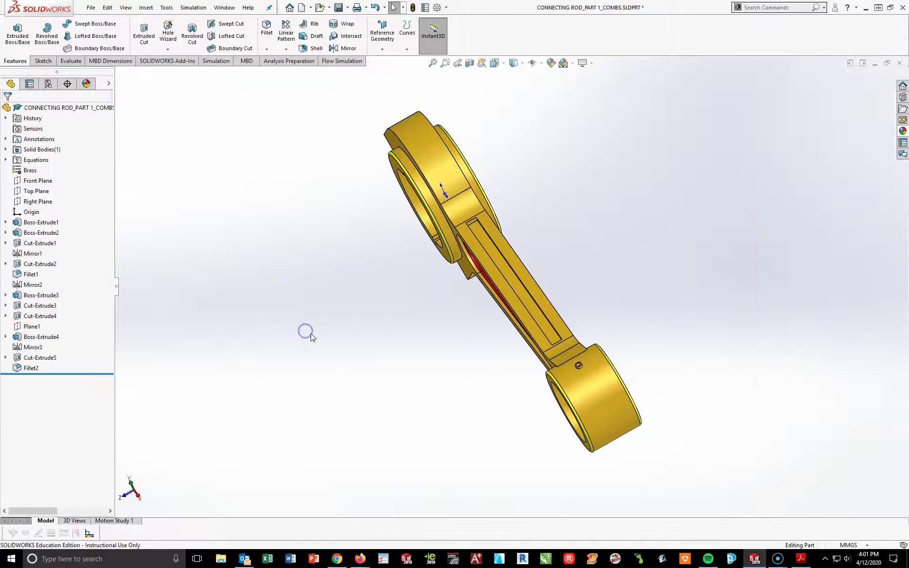
pyautogui.press('space')
pyautogui.click(392, 370)
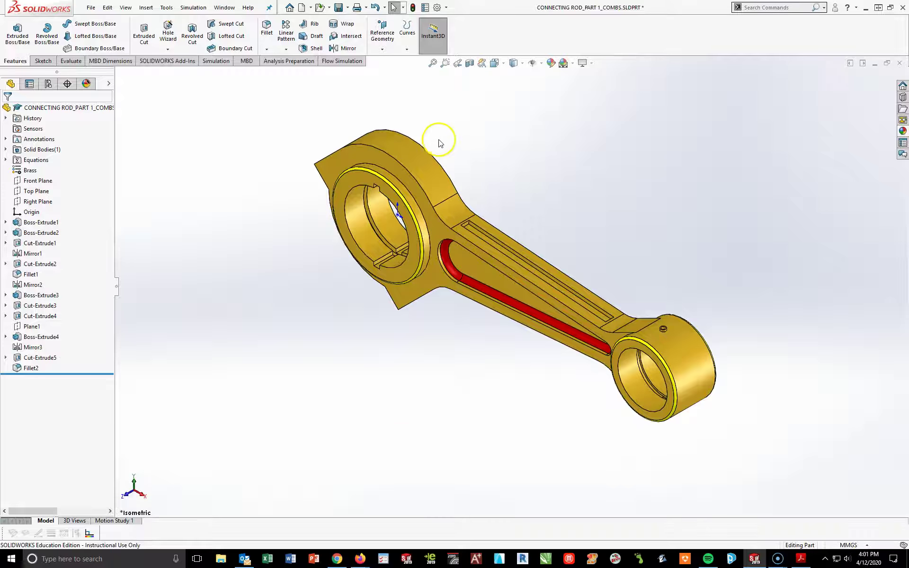
# Round the rod's four outer profile edges with an 8 mm fillet, Fillet3
pyautogui.click(270, 26)
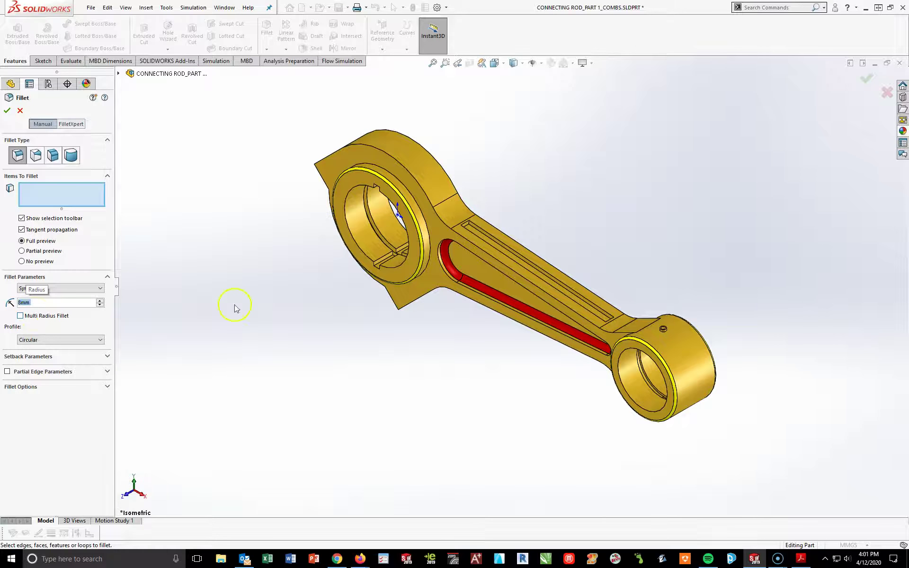
pyautogui.click(355, 143)
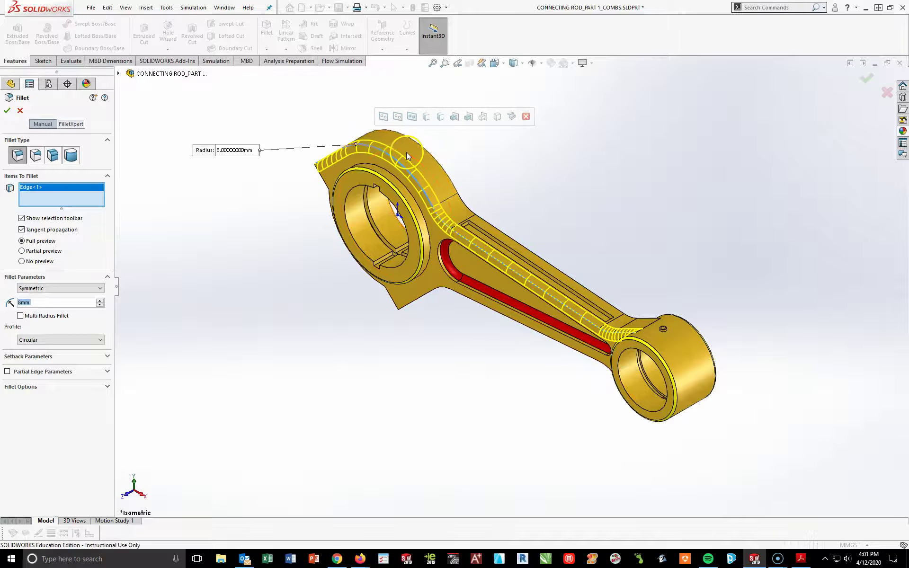
pyautogui.click(413, 138)
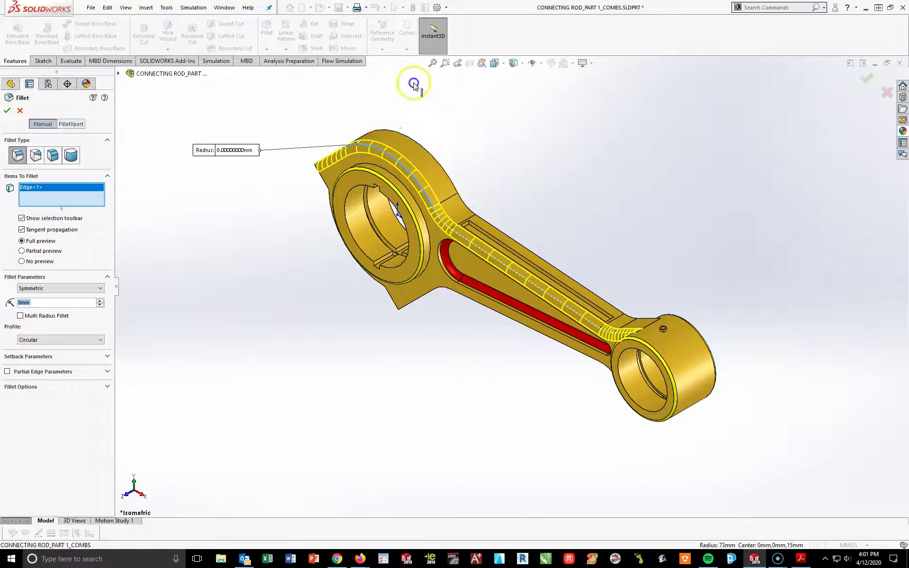
pyautogui.click(428, 302)
pyautogui.moveTo(781, 318)
pyautogui.mouseDown(button='middle')
pyautogui.moveTo(624, 322)
pyautogui.moveTo(598, 350)
pyautogui.moveTo(571, 284)
pyautogui.mouseUp(button='middle')
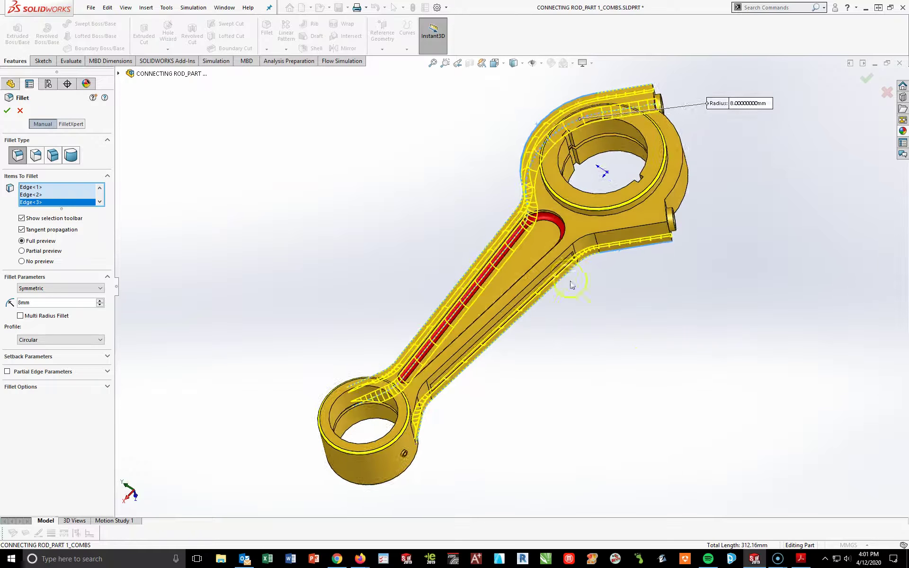
pyautogui.click(554, 263)
pyautogui.moveTo(634, 365)
pyautogui.mouseDown(button='middle')
pyautogui.moveTo(650, 372)
pyautogui.moveTo(758, 292)
pyautogui.moveTo(785, 260)
pyautogui.moveTo(773, 286)
pyautogui.mouseUp(button='middle')
pyautogui.click(867, 78)
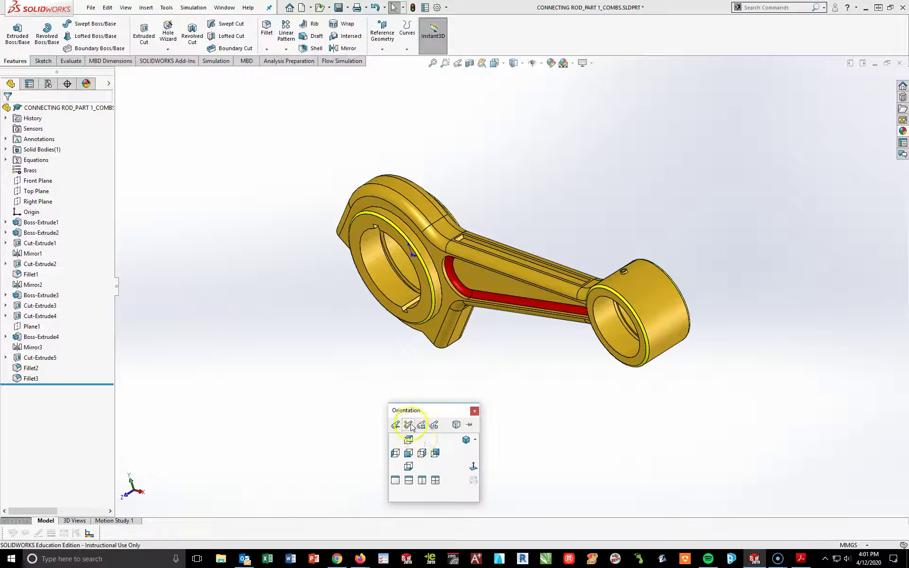
# Give Fillet3's faces a cyan feature appearance
pyautogui.click(472, 412)
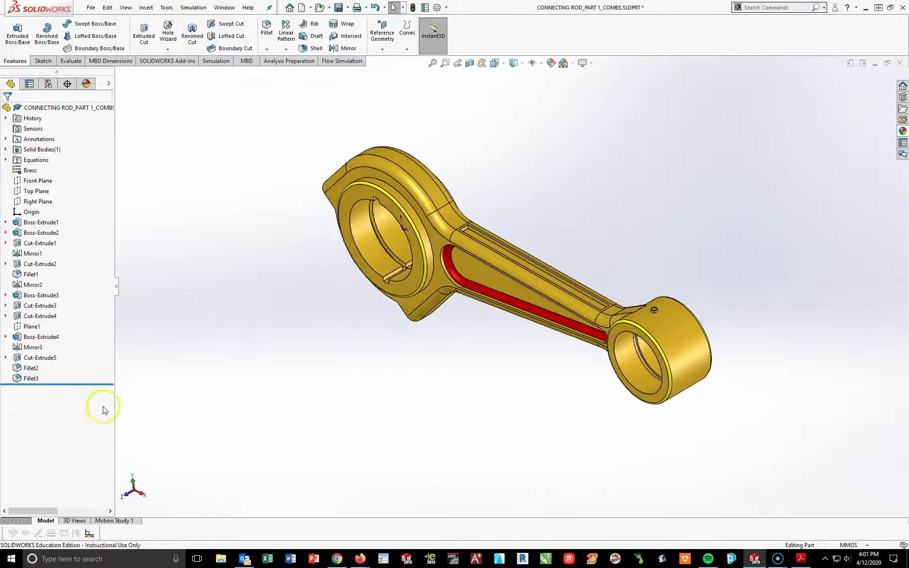
pyautogui.rightClick(29, 378)
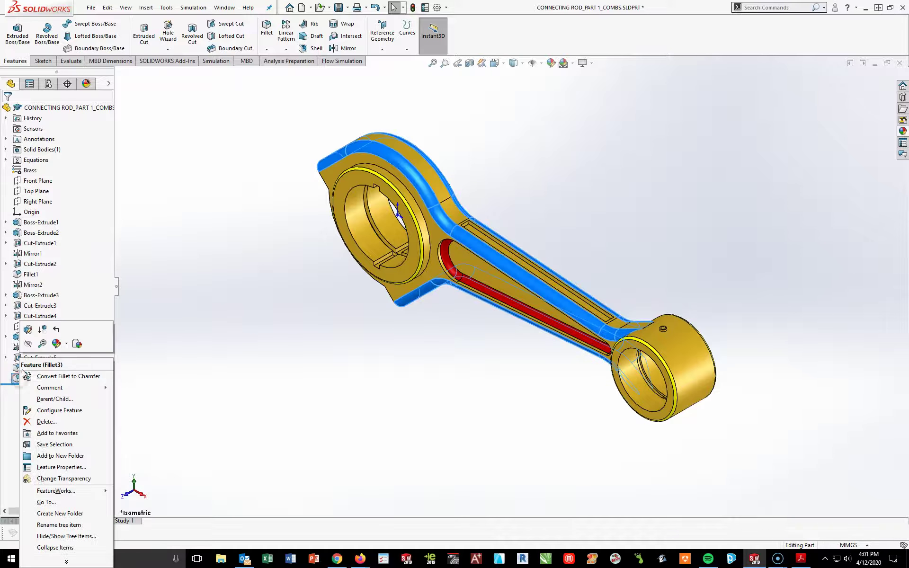
pyautogui.click(56, 343)
pyautogui.click(64, 366)
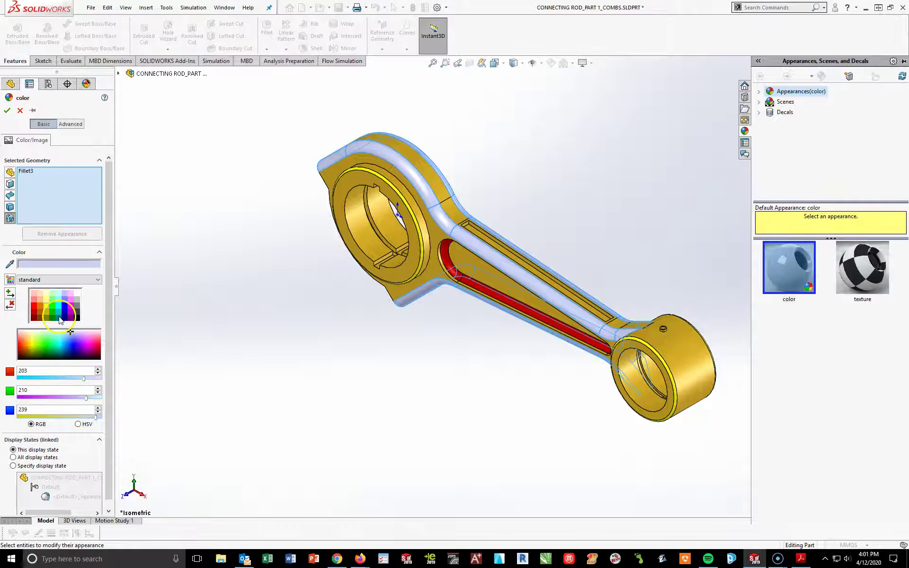
pyautogui.click(59, 312)
pyautogui.click(7, 110)
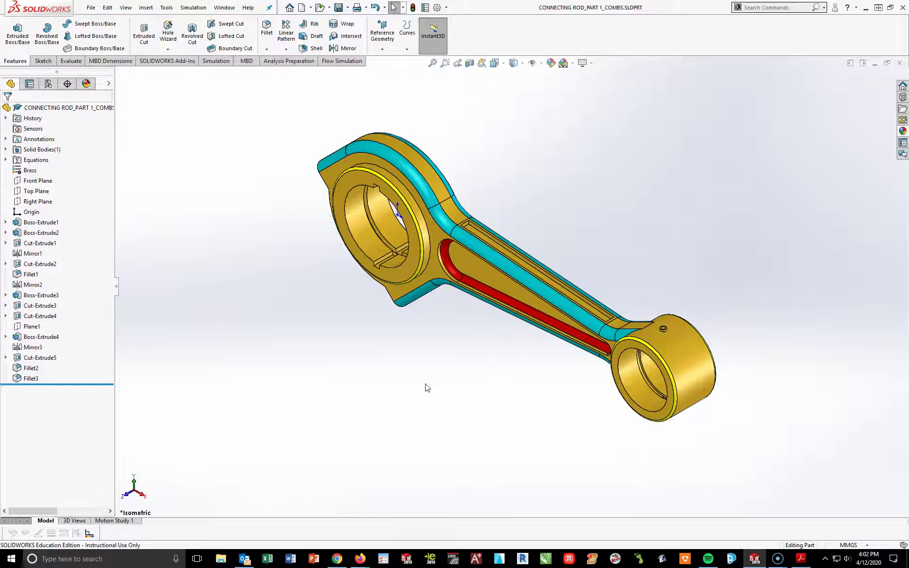
pyautogui.click(487, 381)
# Restore and minimize the Acrobat connecting-rod drawing to return to the SolidWorks part
pyautogui.hotkey('alt', 'Tab')
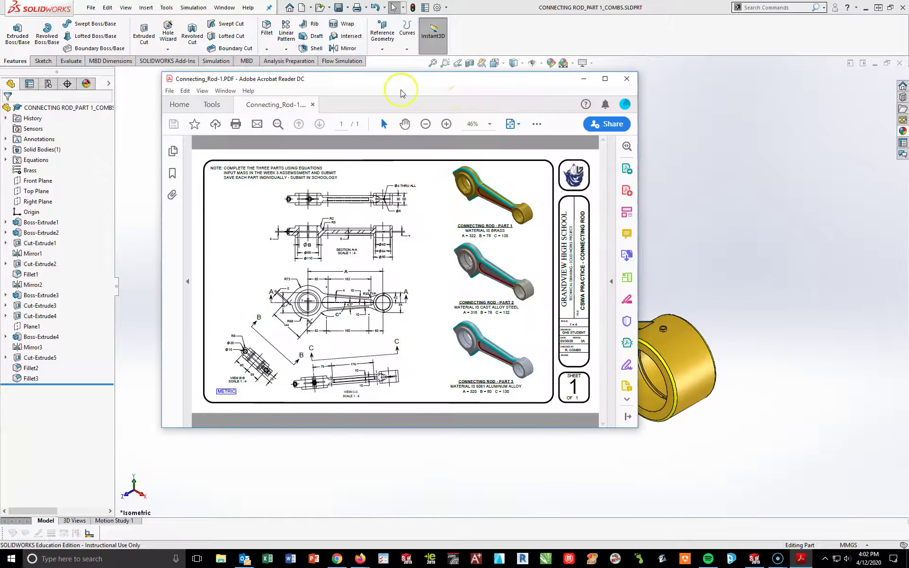
pyautogui.click(629, 76)
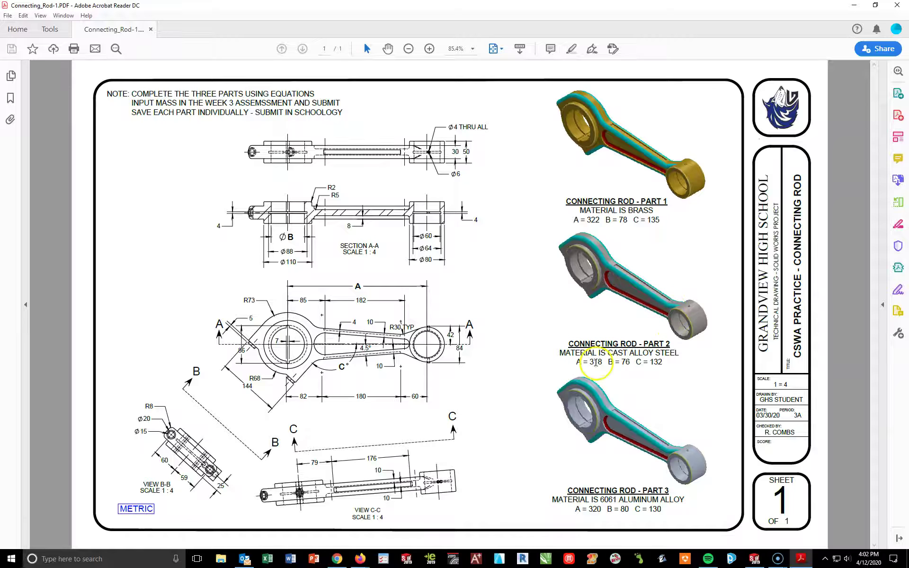
pyautogui.doubleClick(716, 9)
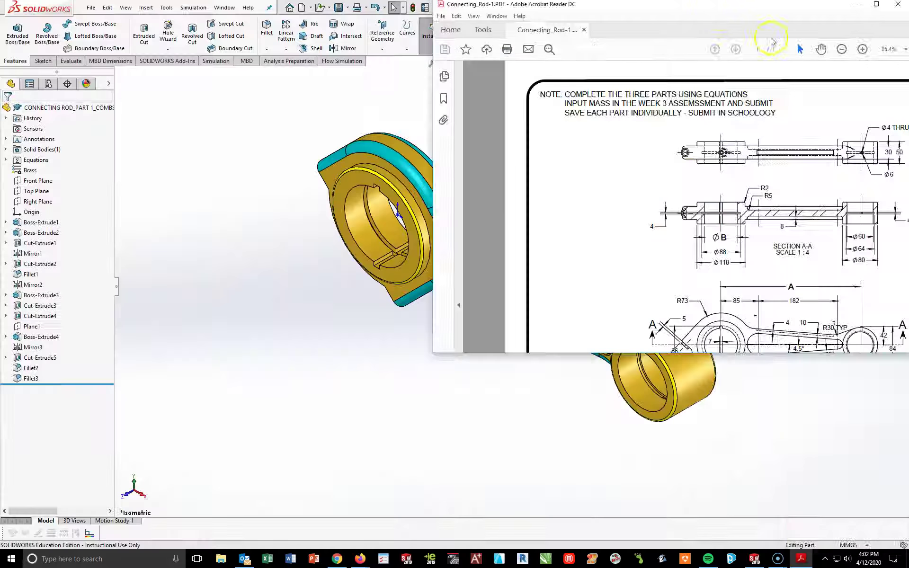
pyautogui.press('super+Down')
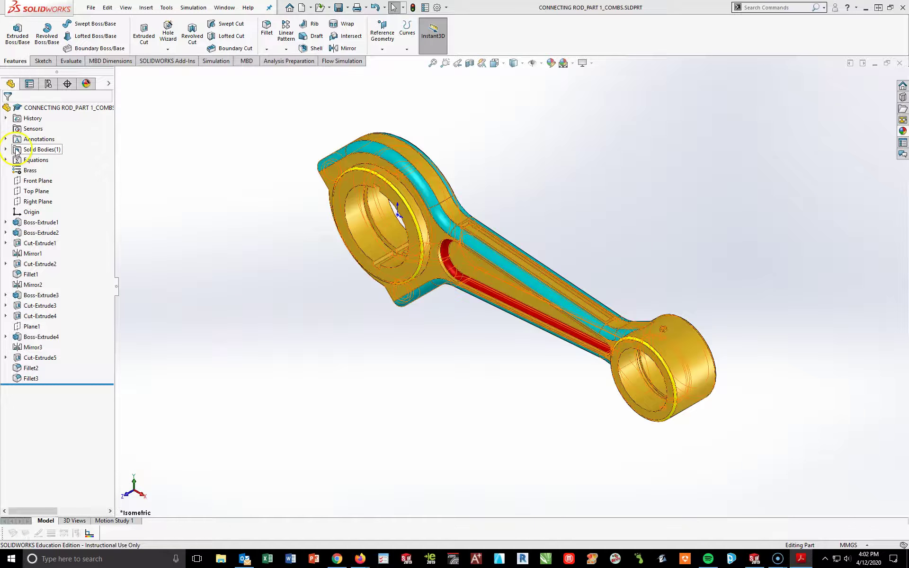
# Set global variable A to 318 in the equations manager
pyautogui.rightClick(17, 163)
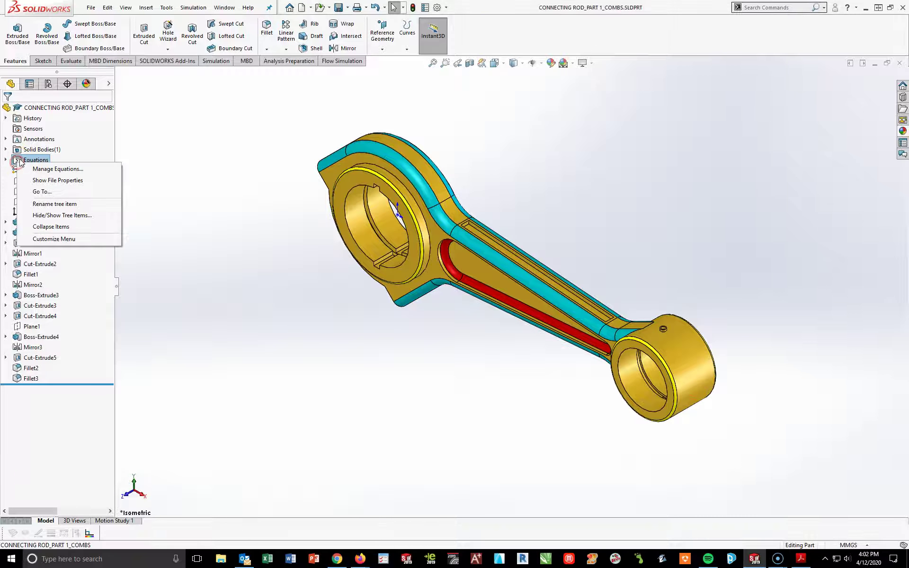
pyautogui.click(46, 169)
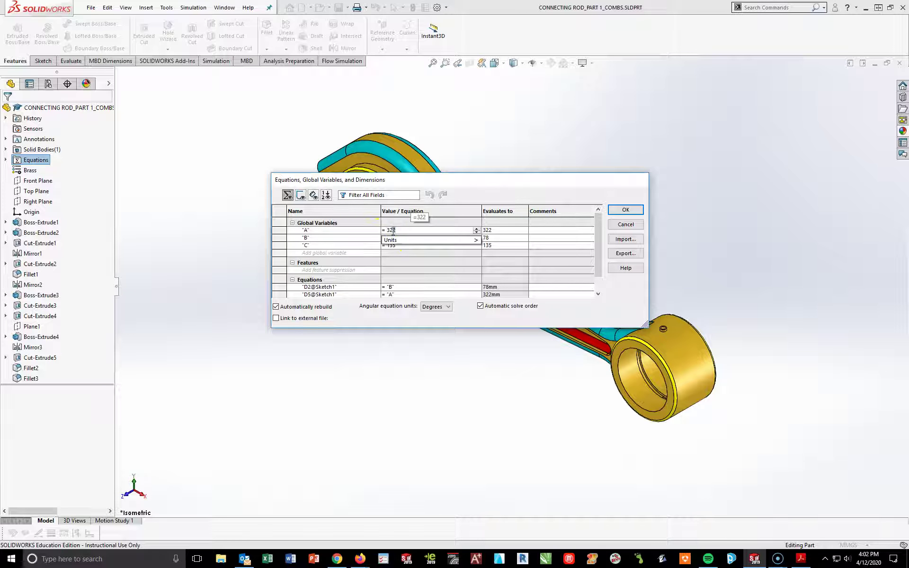
pyautogui.press('Return')
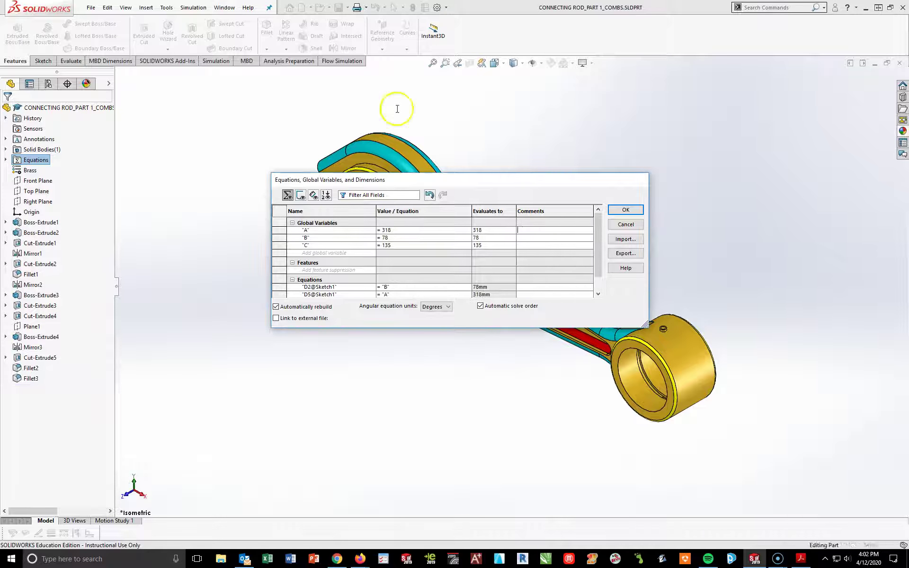
pyautogui.click(462, 95)
# Change B to 76 and C to 132, then apply the equations
pyautogui.click(413, 235)
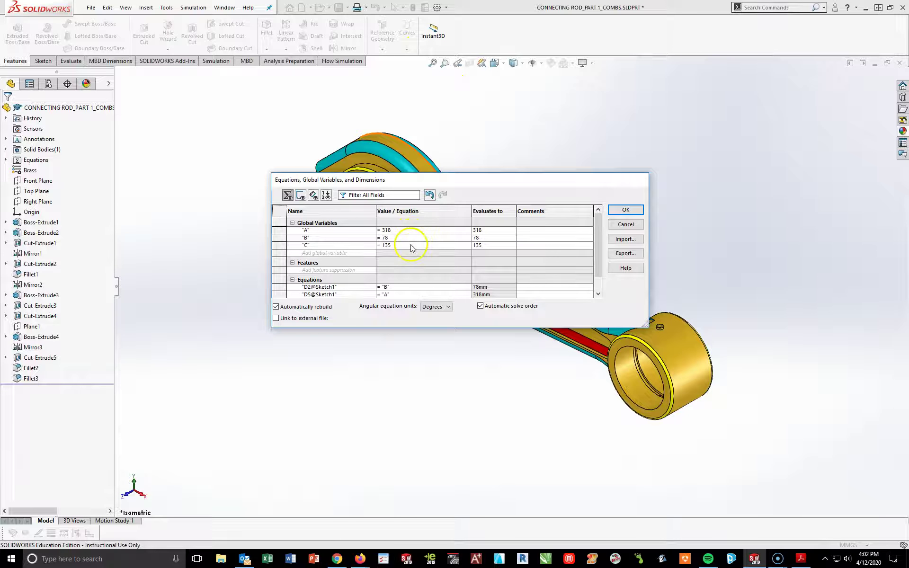
pyautogui.press('BackSpace')
pyautogui.write('6')
pyautogui.press('Return')
pyautogui.click(399, 244)
pyautogui.press('BackSpace')
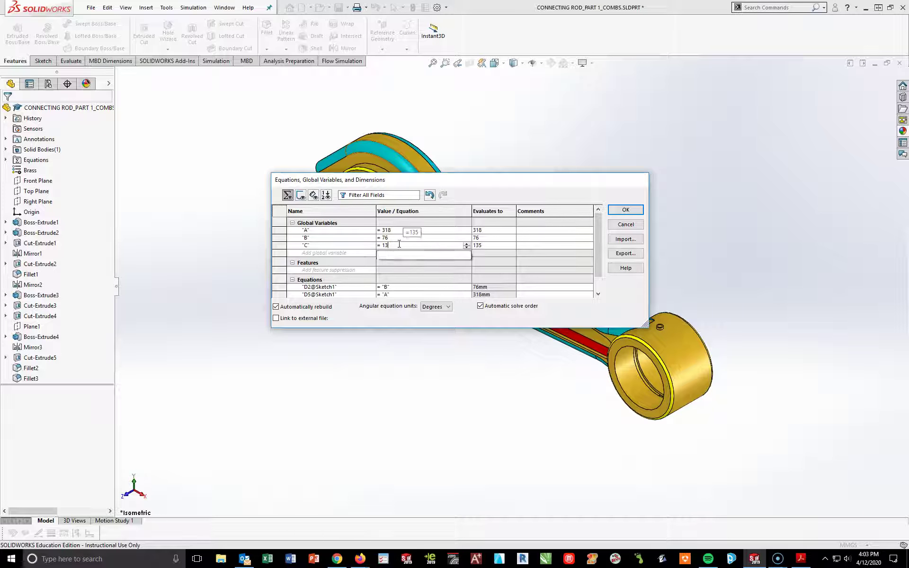
pyautogui.write('2')
pyautogui.press('Return')
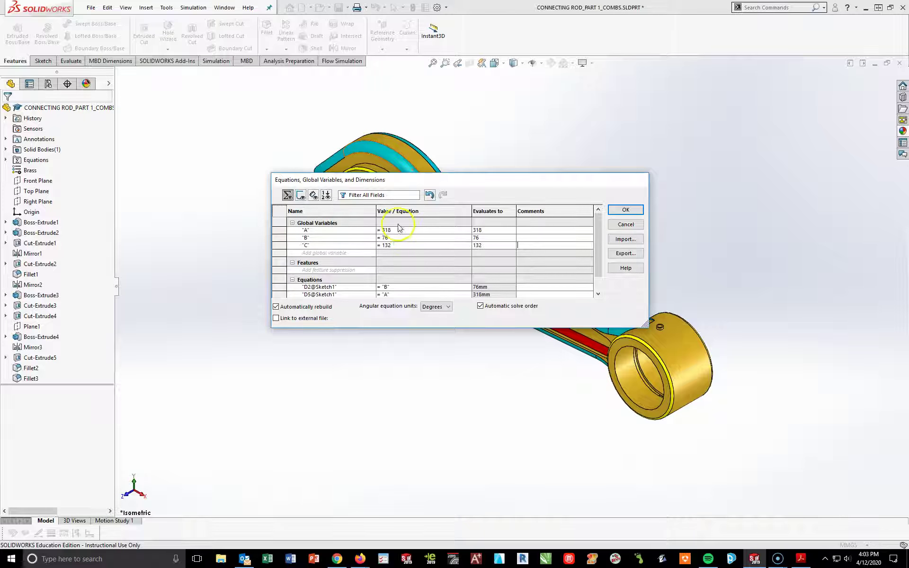
pyautogui.click(626, 208)
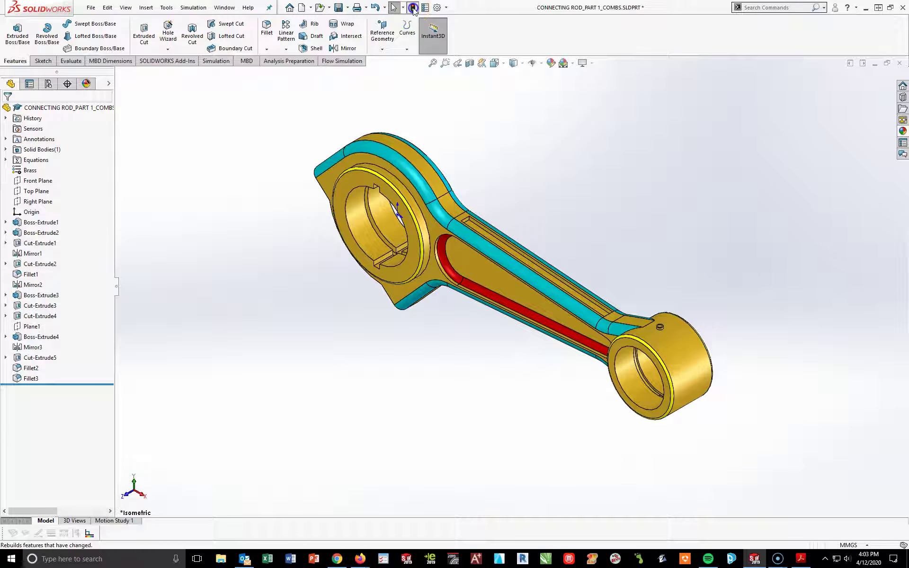
# Change the rod's material from Brass to Cast Alloy Steel
pyautogui.rightClick(27, 175)
pyautogui.click(73, 239)
pyautogui.click(70, 237)
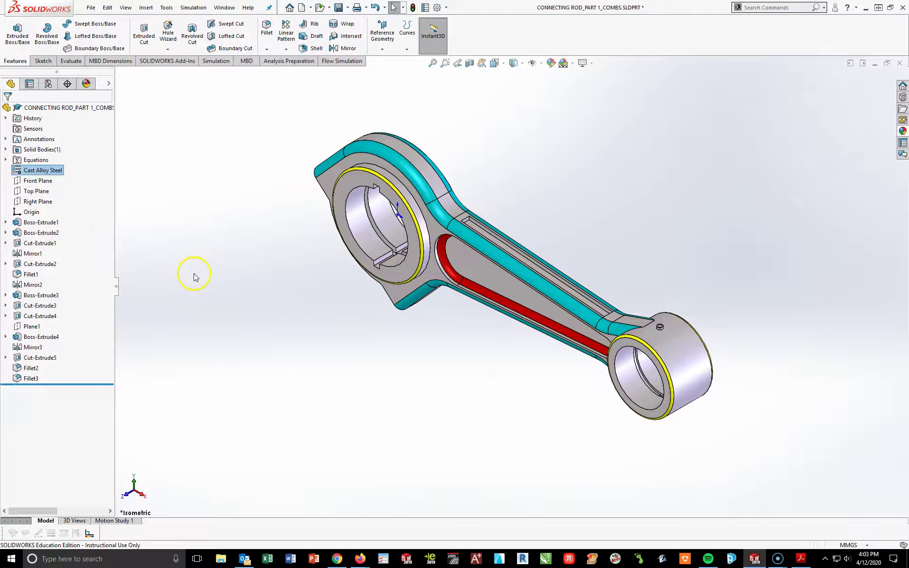
pyautogui.click(264, 337)
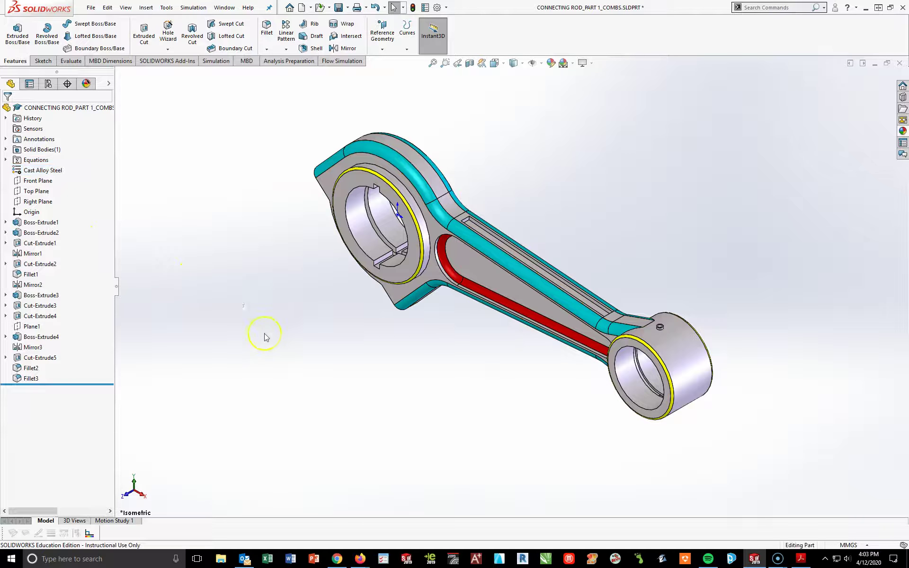
# Open Save As and select the file name field
pyautogui.click(347, 8)
pyautogui.click(364, 31)
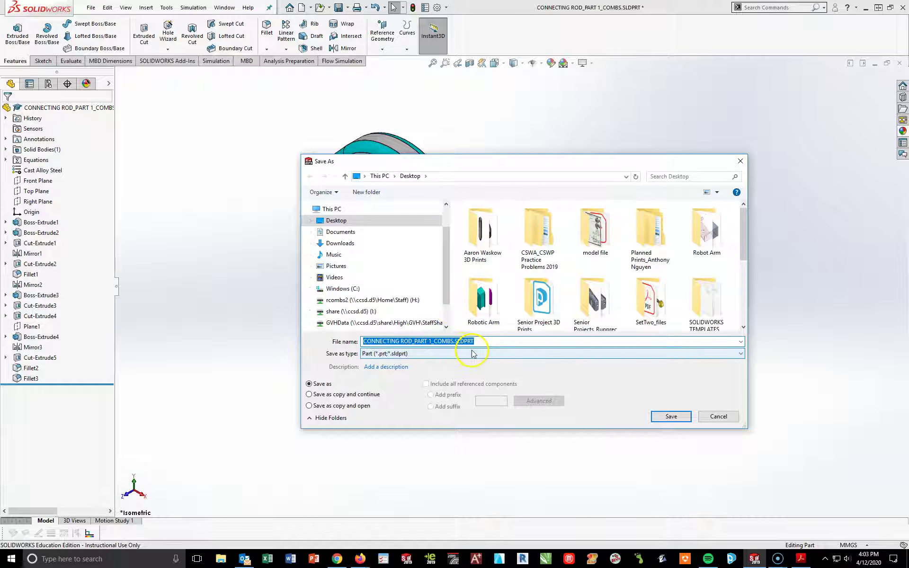
pyautogui.click(432, 340)
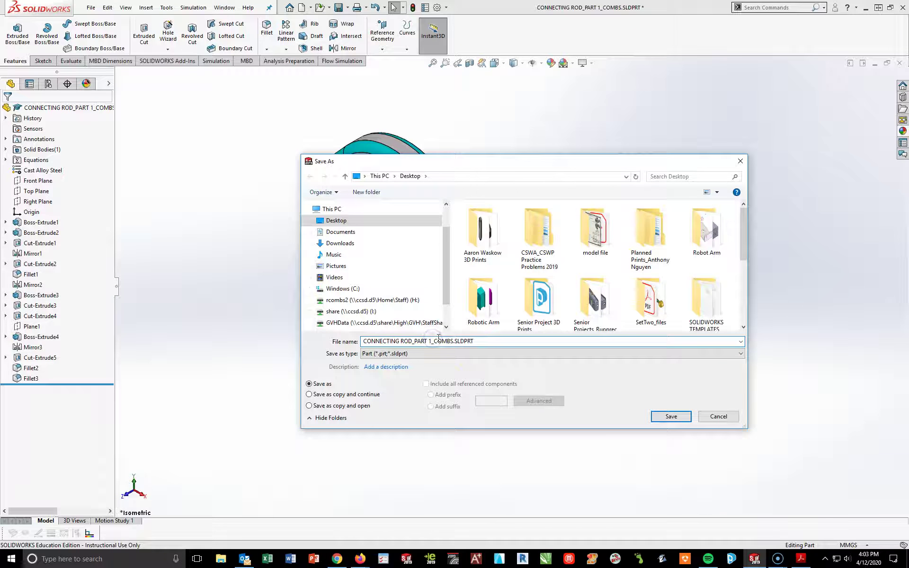
pyautogui.write('2')
# Save the part as CONNECTING ROD_PART 2_COMBS
pyautogui.click(663, 415)
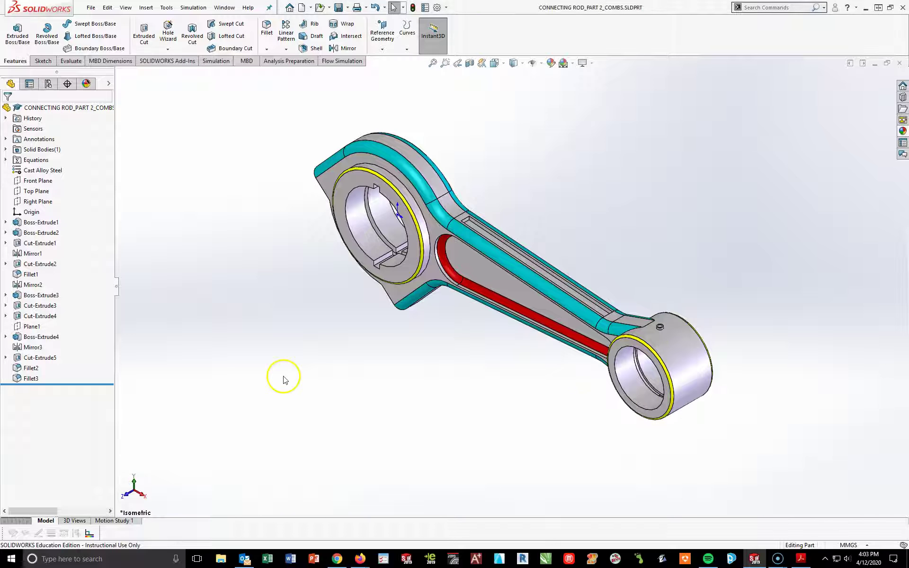
pyautogui.click(71, 60)
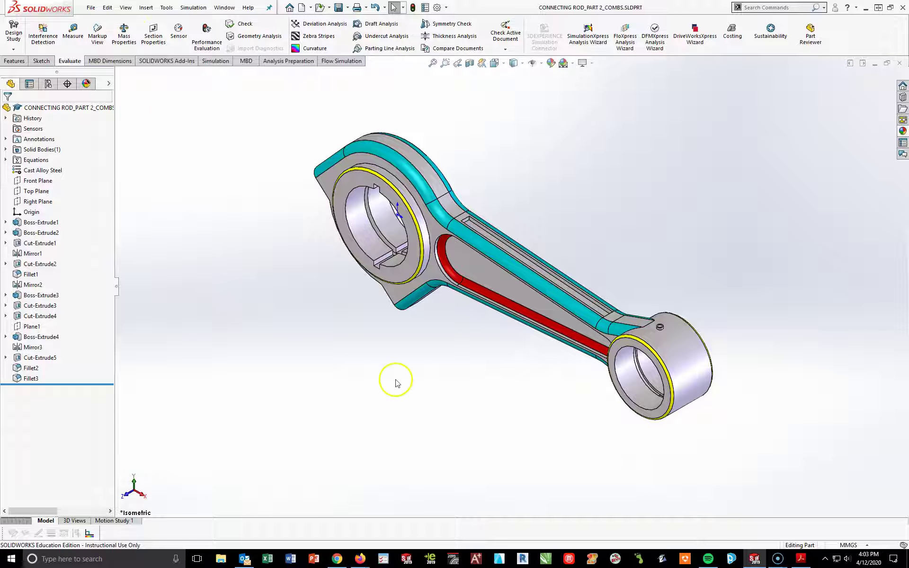
pyautogui.moveTo(438, 395)
pyautogui.mouseDown(button='middle')
pyautogui.moveTo(514, 459)
pyautogui.moveTo(471, 426)
pyautogui.moveTo(538, 375)
pyautogui.mouseUp(button='middle')
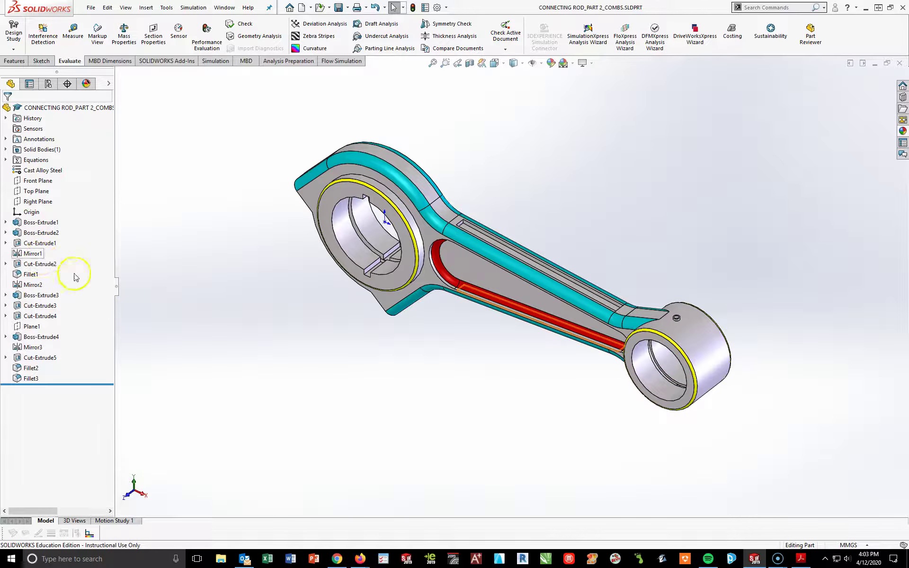
# Edit Cut-Extrude1 so the slot also cuts 4 mm Blind in Direction 2
pyautogui.click(40, 243)
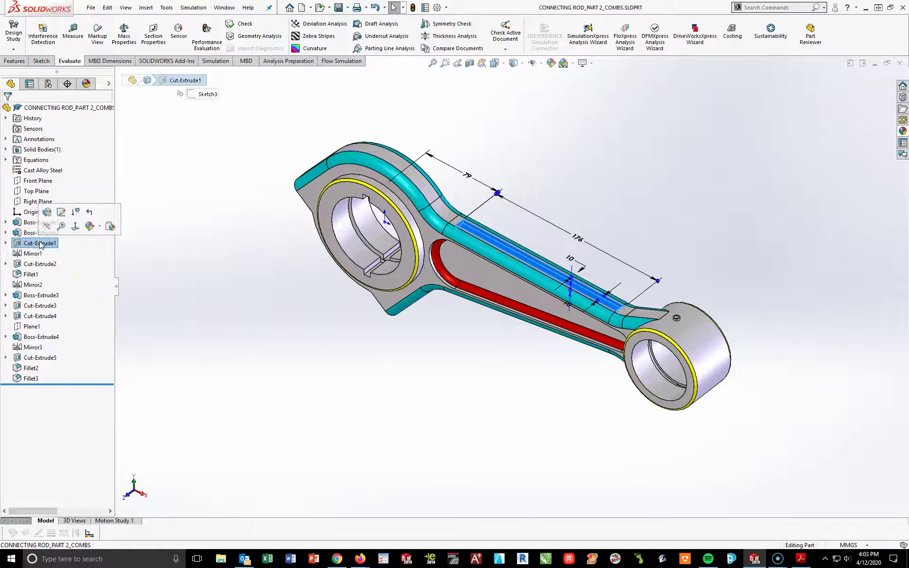
pyautogui.click(47, 211)
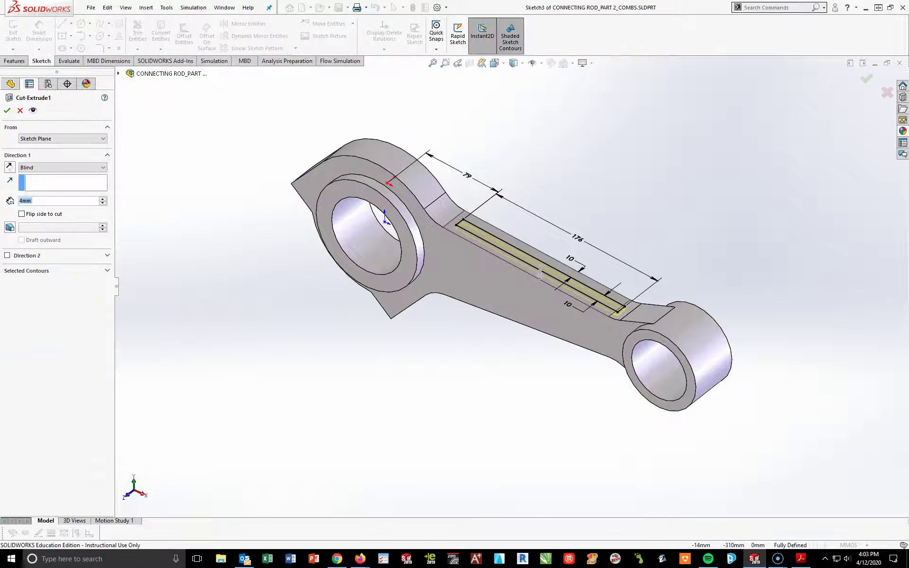
pyautogui.click(7, 255)
pyautogui.scroll(-2, 615, 314)
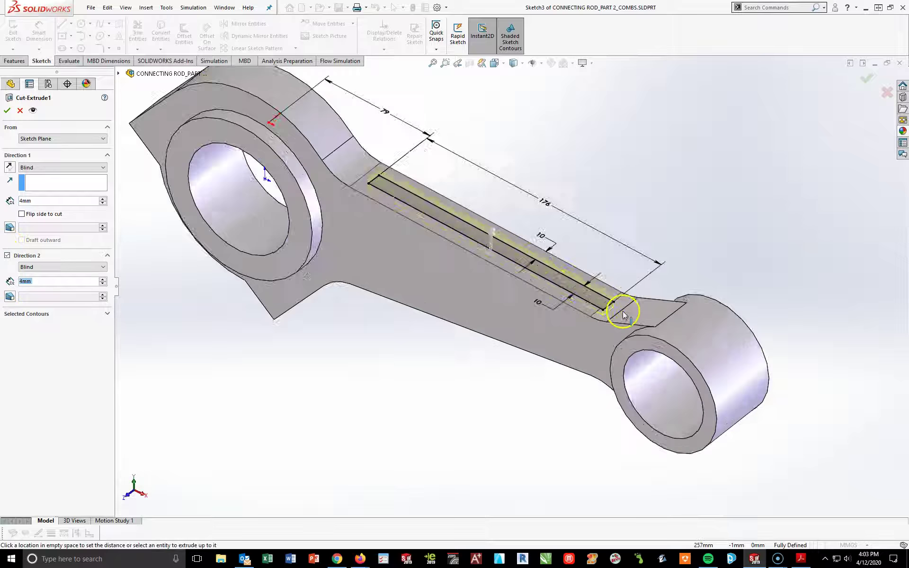
pyautogui.scroll(-2, 610, 315)
pyautogui.scroll(2, 601, 326)
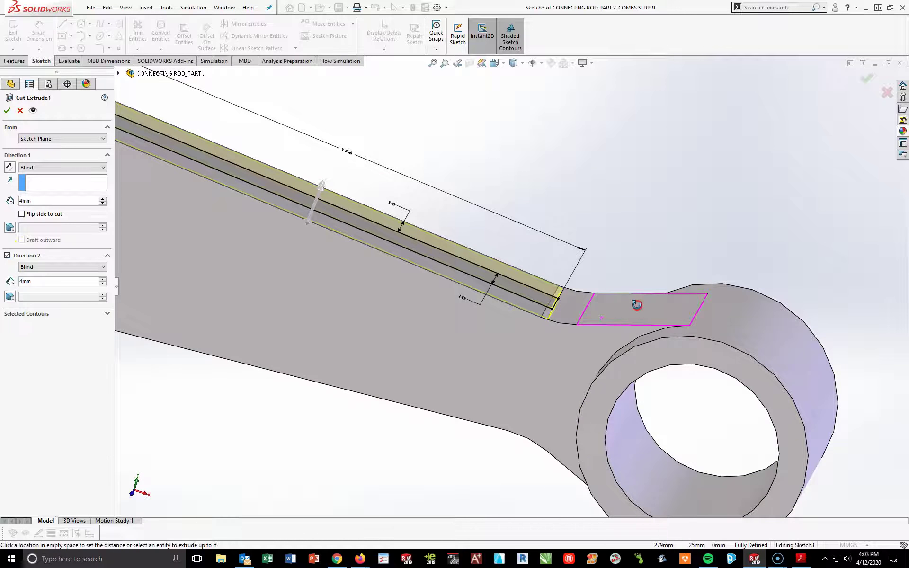
pyautogui.scroll(2, 574, 401)
pyautogui.moveTo(392, 369); pyautogui.dragTo(342, 379, button='middle')
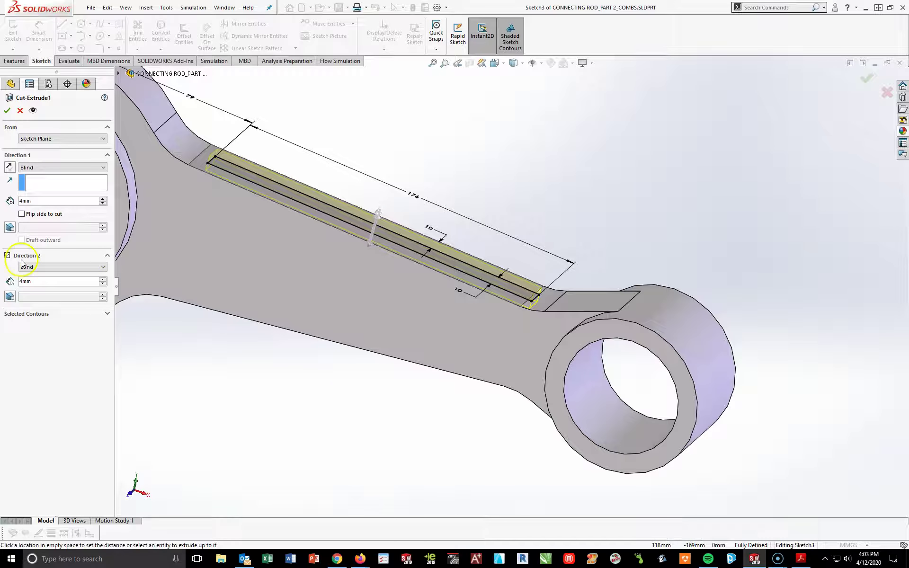
pyautogui.click(6, 111)
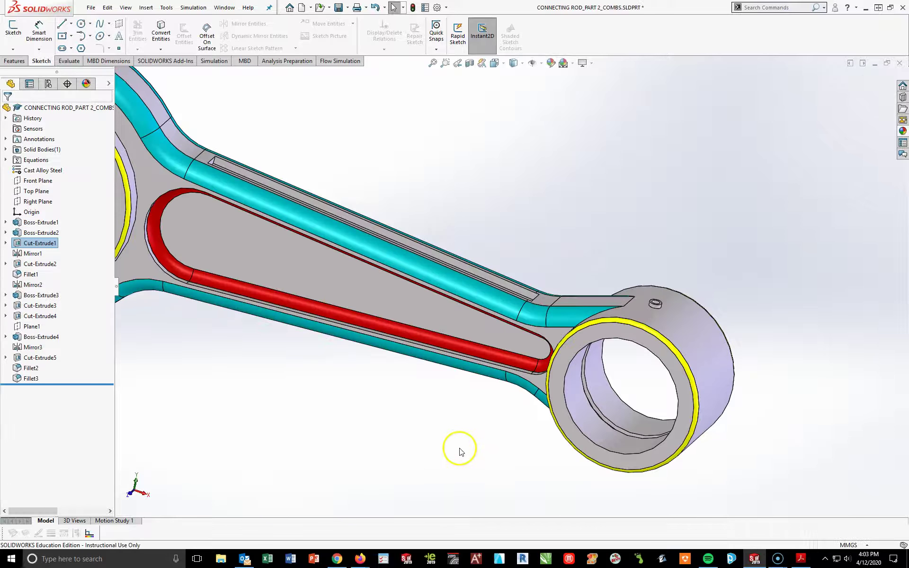
pyautogui.moveTo(531, 300); pyautogui.dragTo(532, 301, button='middle')
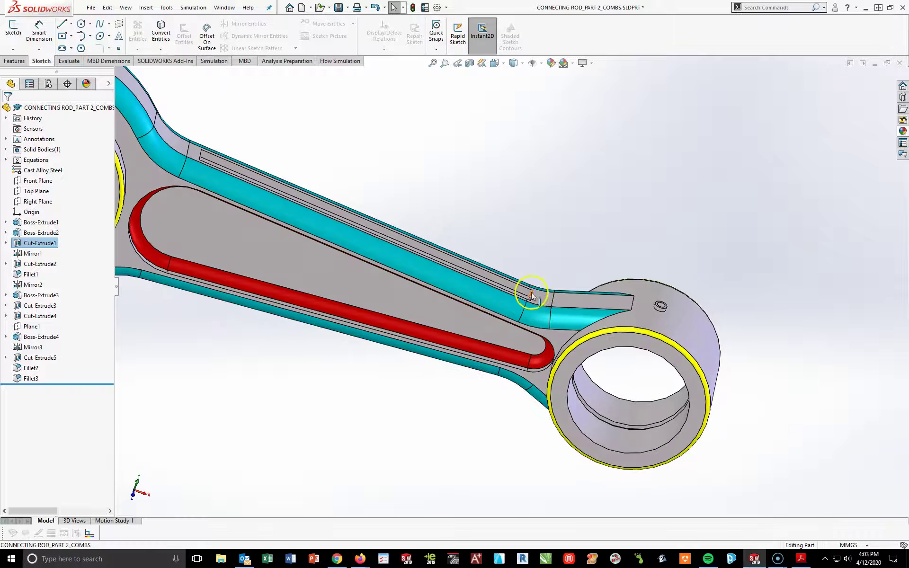
# Recheck the Cut-Extrude1 settings and return the rod to isometric view
pyautogui.click(15, 243)
pyautogui.click(23, 214)
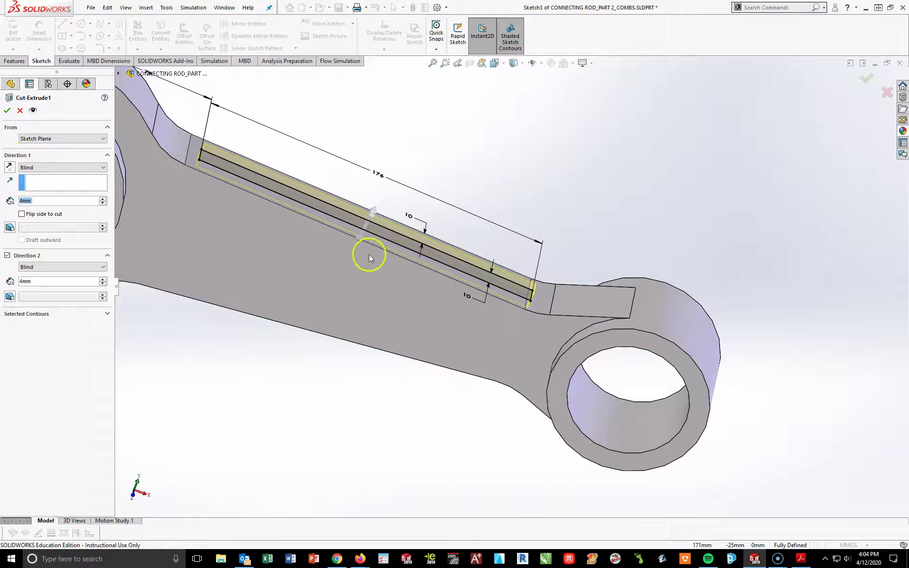
pyautogui.click(7, 112)
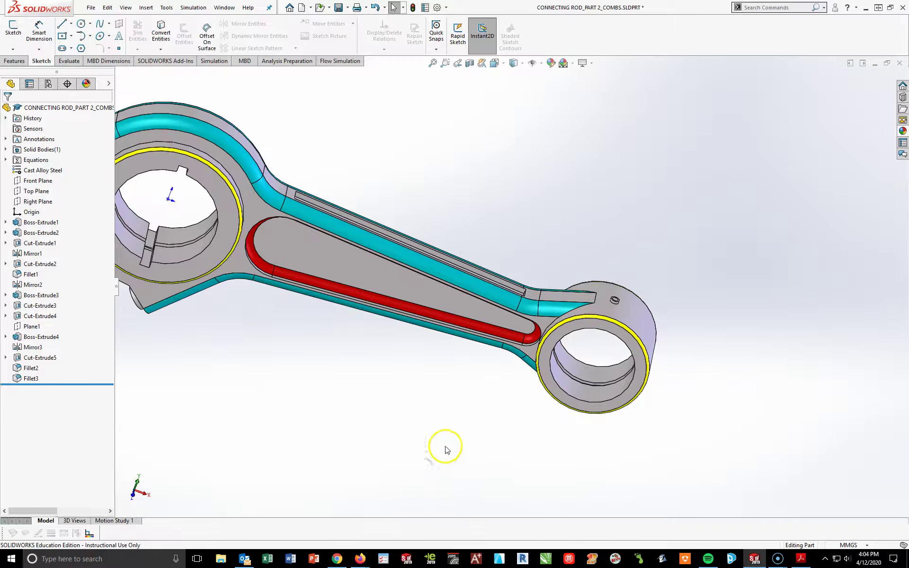
pyautogui.moveTo(446, 450); pyautogui.dragTo(416, 364, button='middle')
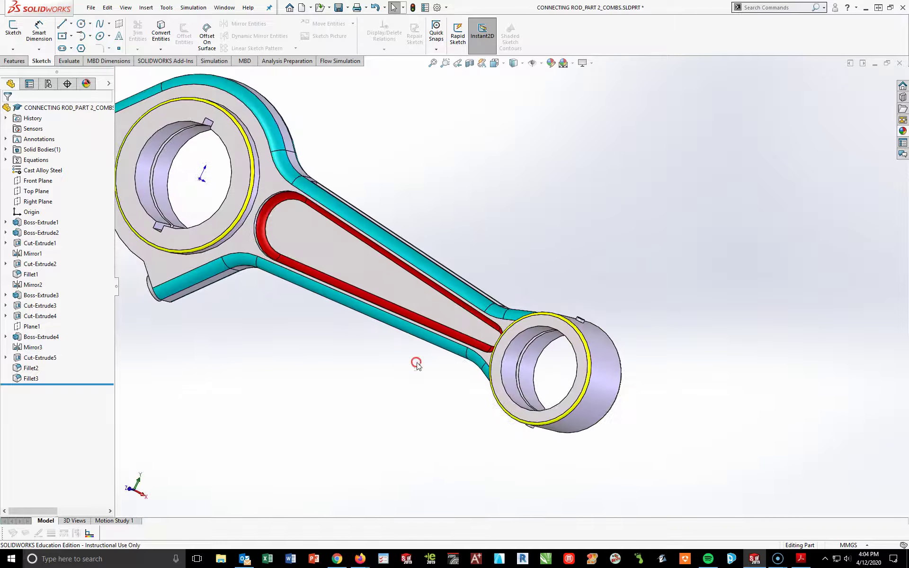
pyautogui.press('space')
pyautogui.click(565, 481)
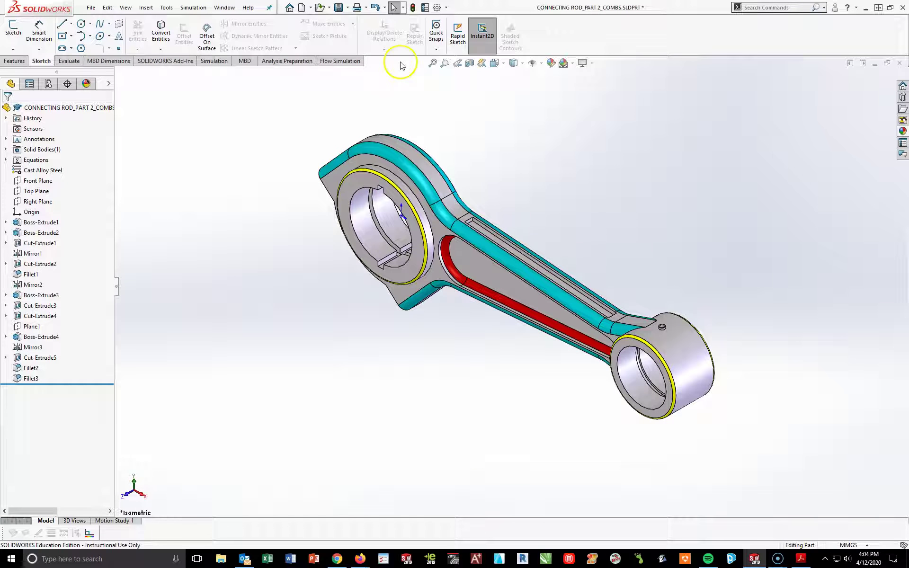
# Save, then set global variables A to 320 and B to 80 and rebuild
pyautogui.click(338, 7)
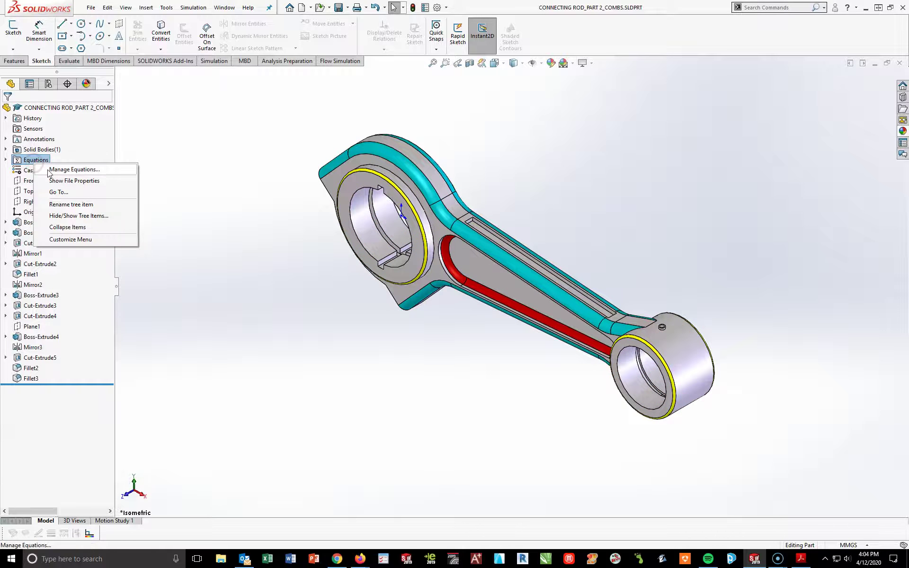
pyautogui.click(61, 170)
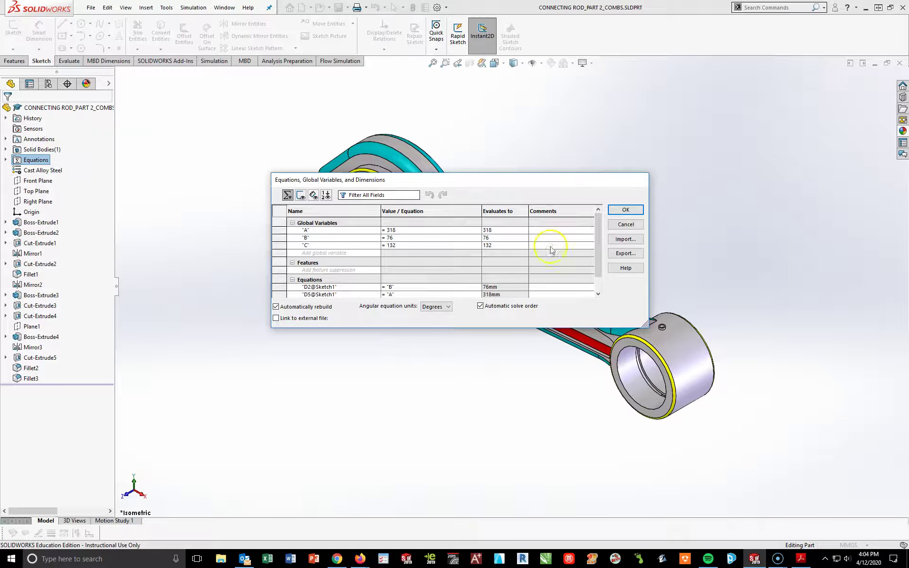
pyautogui.click(407, 231)
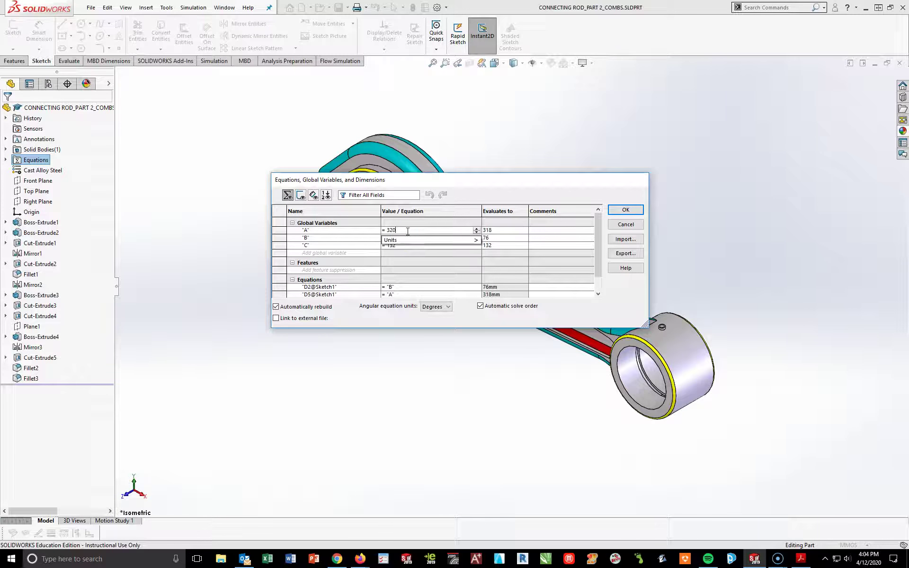
pyautogui.press('Return')
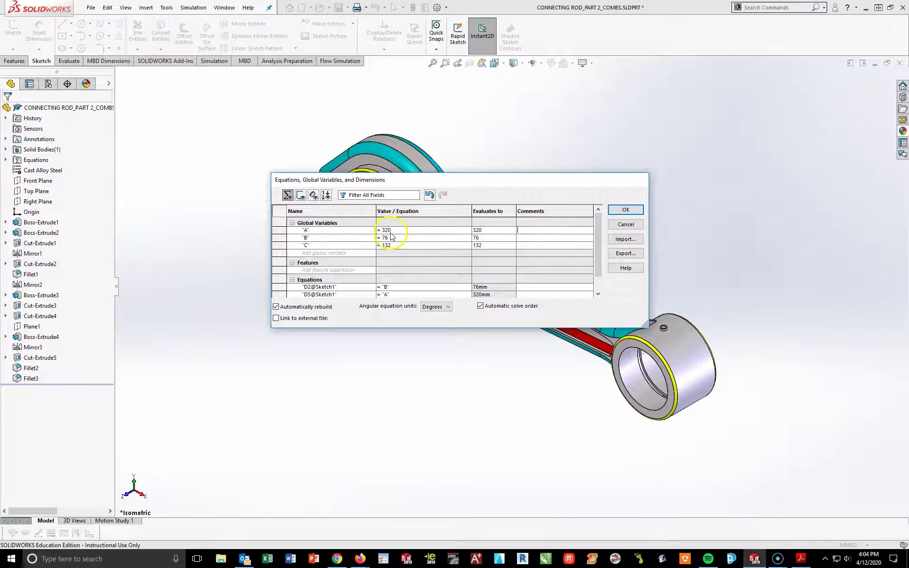
pyautogui.press('BackSpace')
pyautogui.press('BackSpace')
pyautogui.write('80')
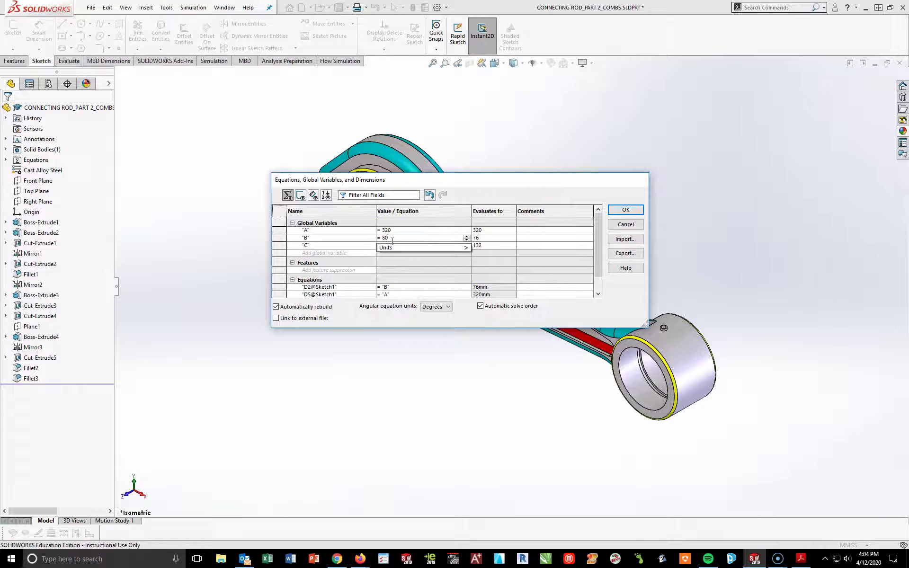
pyautogui.press('Return')
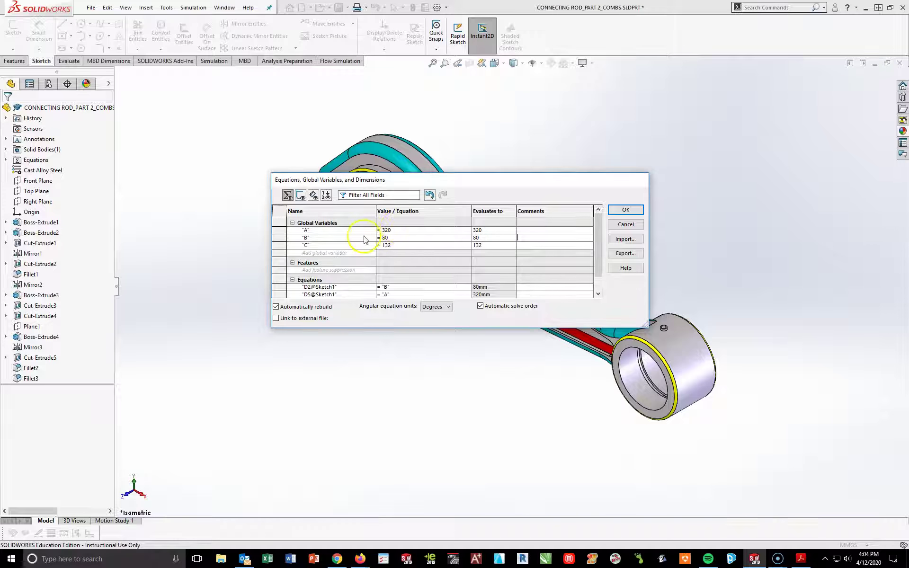
pyautogui.press('BackSpace')
pyautogui.click(618, 211)
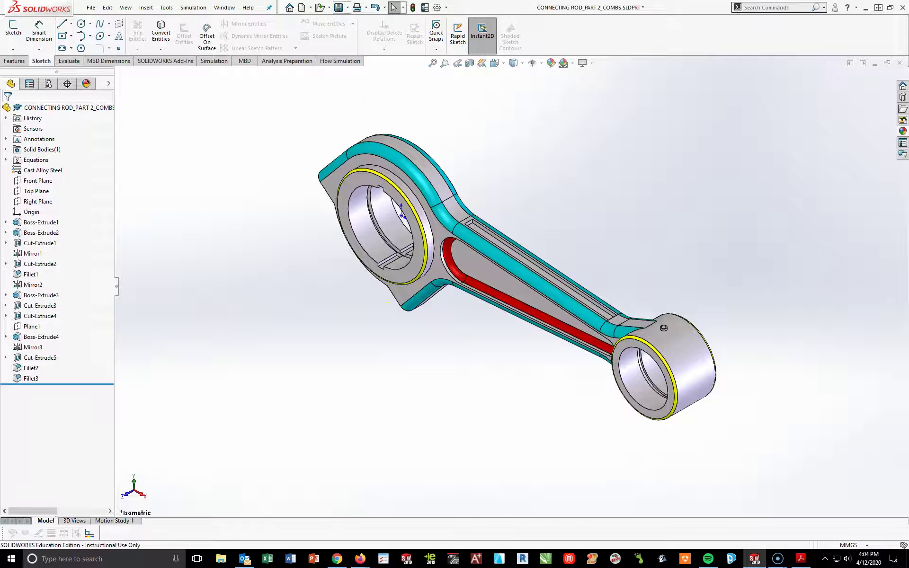
# Open the Save As dialog and cancel it
pyautogui.click(347, 7)
pyautogui.click(351, 31)
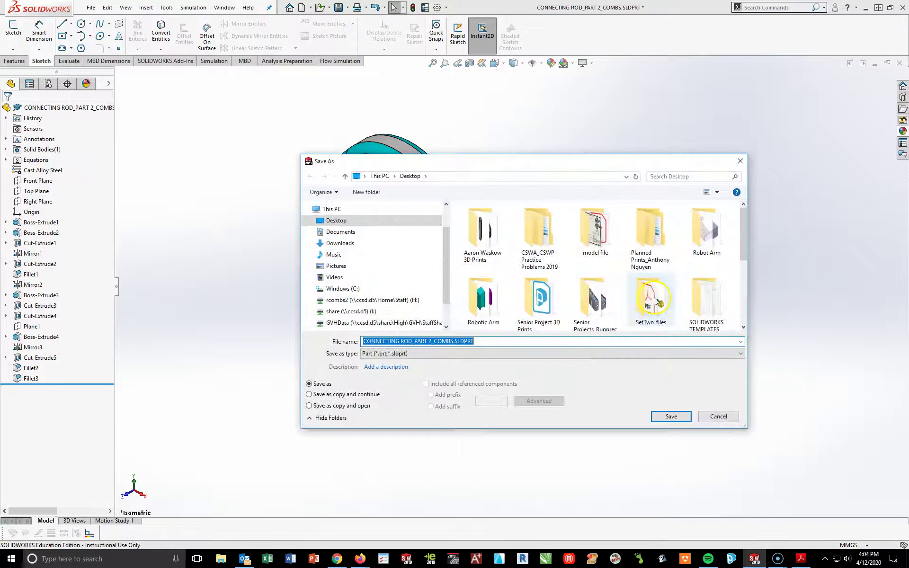
pyautogui.click(723, 417)
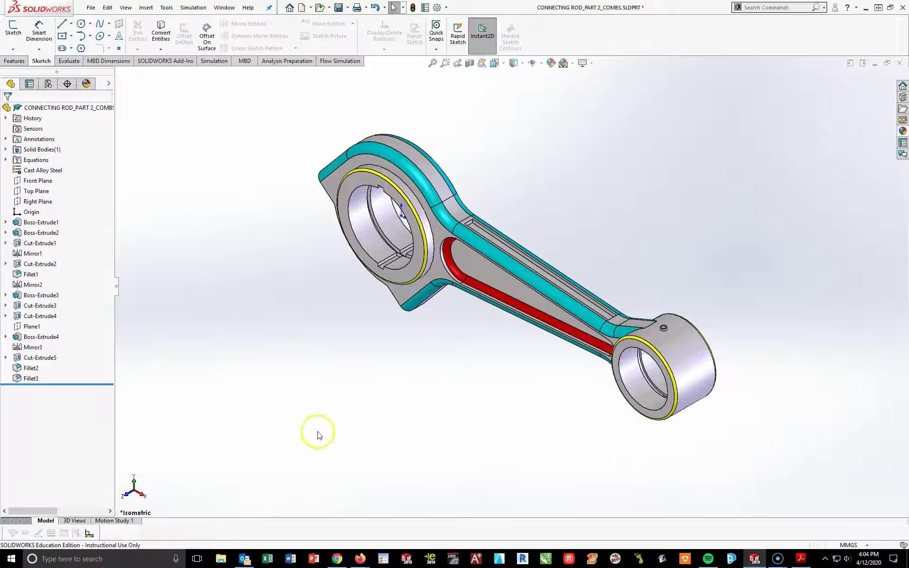
# Change the rod's material to 6061 Alloy from Aluminium Alloys
pyautogui.rightClick(37, 170)
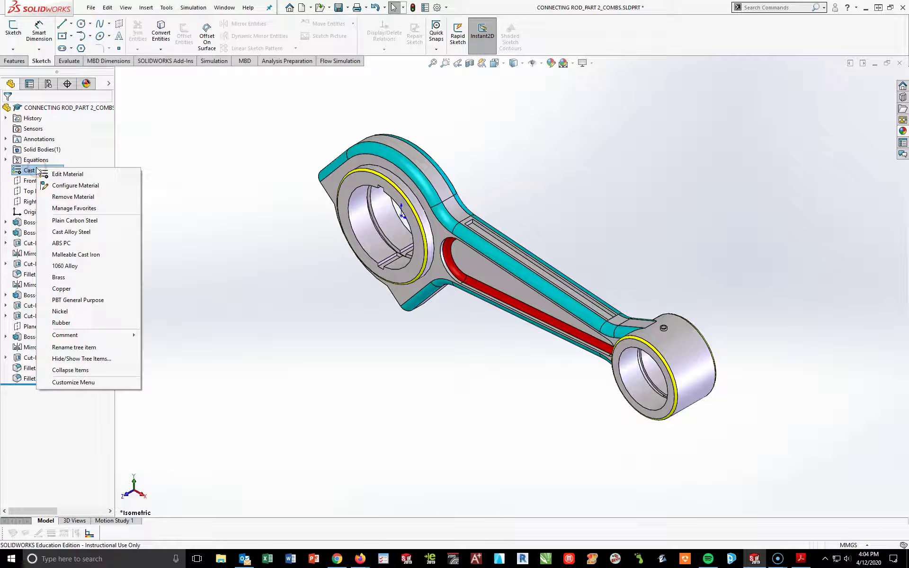
pyautogui.click(56, 176)
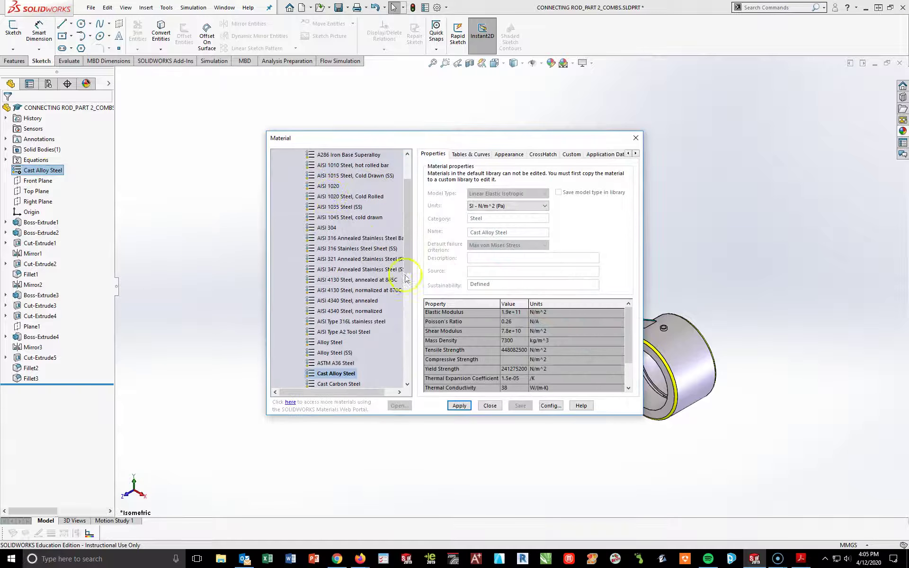
pyautogui.scroll(-10, 405, 277)
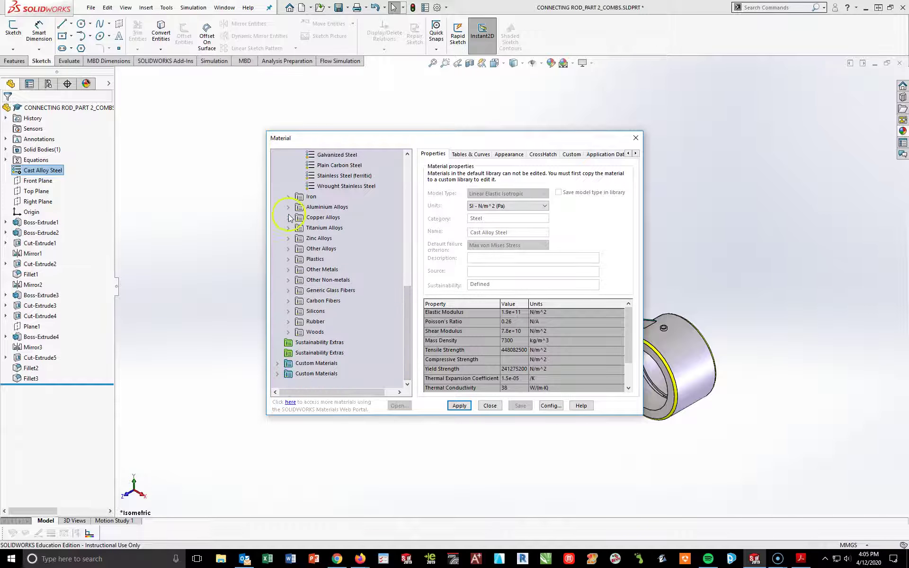
pyautogui.click(289, 209)
pyautogui.moveTo(402, 230); pyautogui.dragTo(411, 311)
pyautogui.click(331, 279)
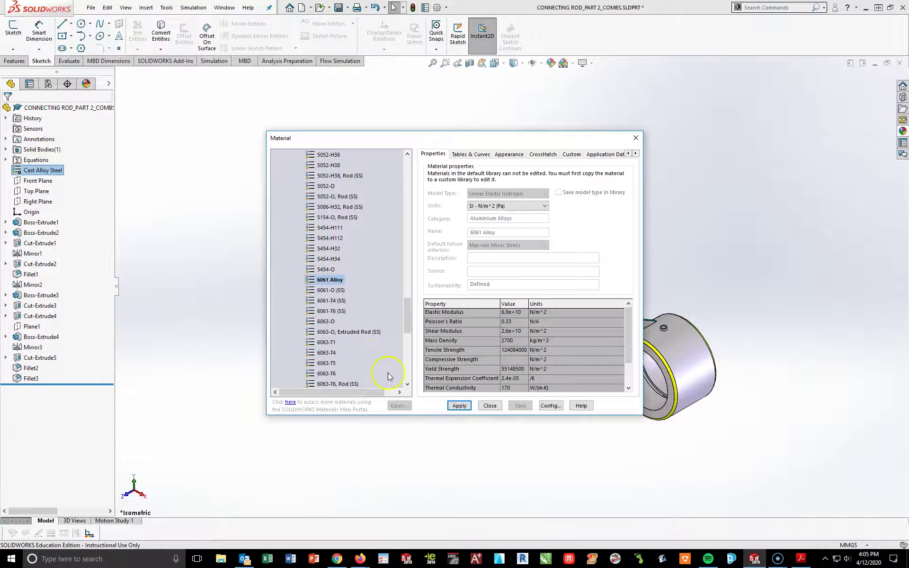
pyautogui.click(457, 406)
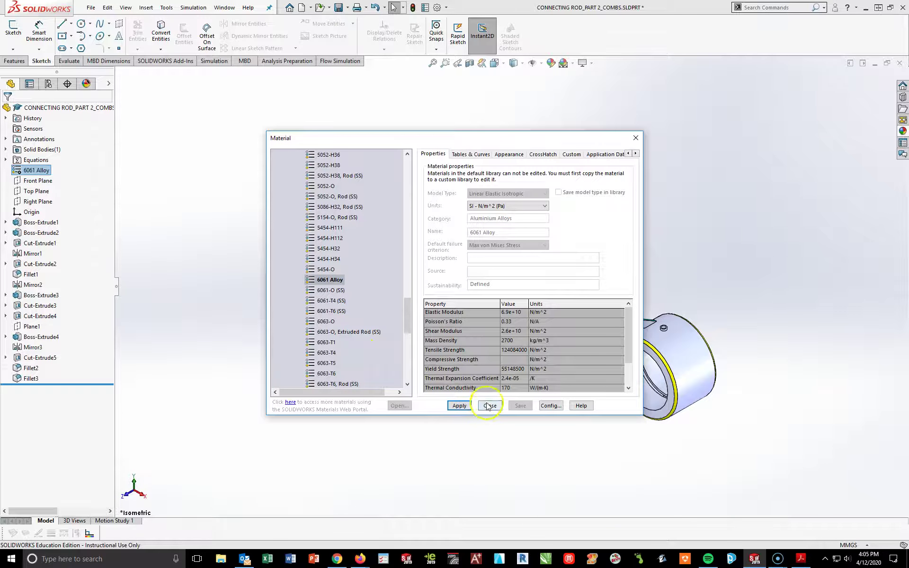
pyautogui.click(489, 405)
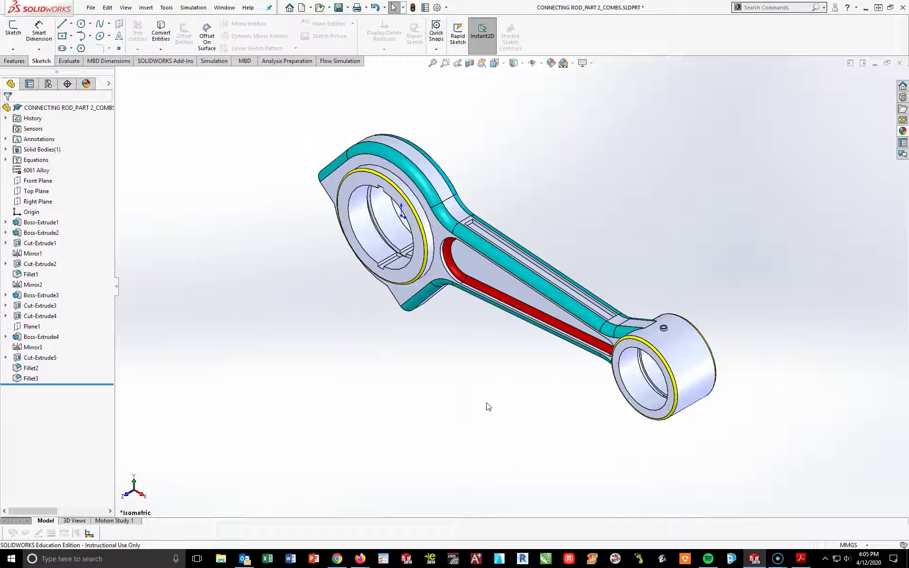
# Save the part as CONNECTING ROD_PART 3_COMBS
pyautogui.click(347, 7)
pyautogui.click(360, 28)
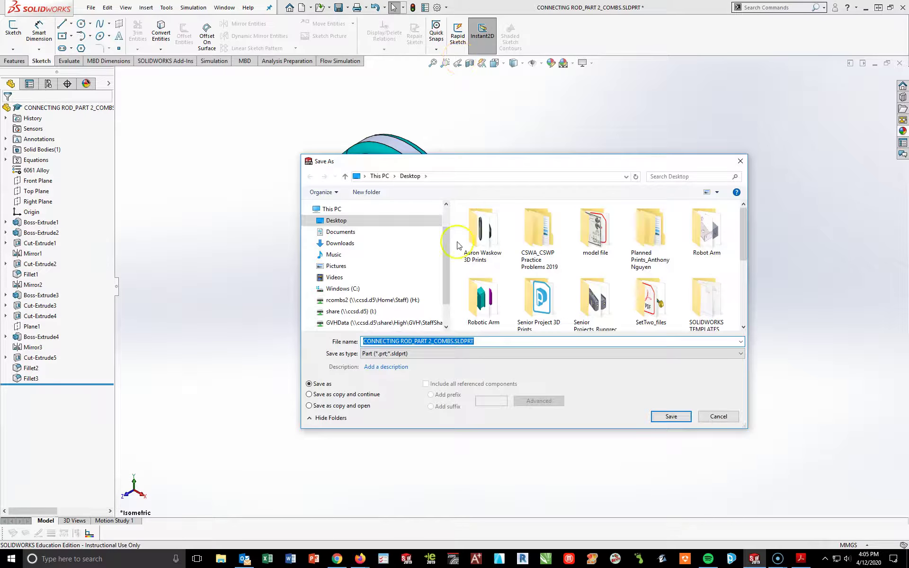
pyautogui.click(432, 340)
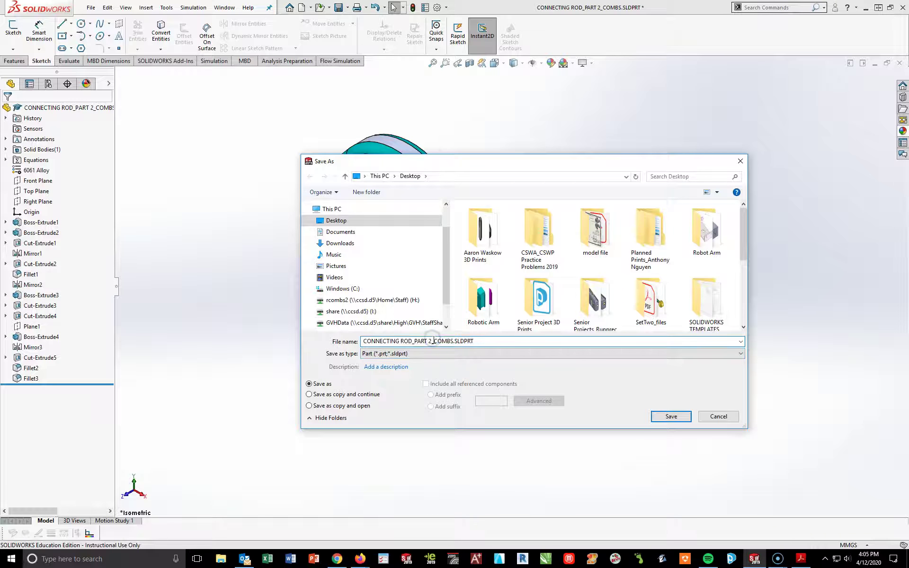
pyautogui.click(677, 417)
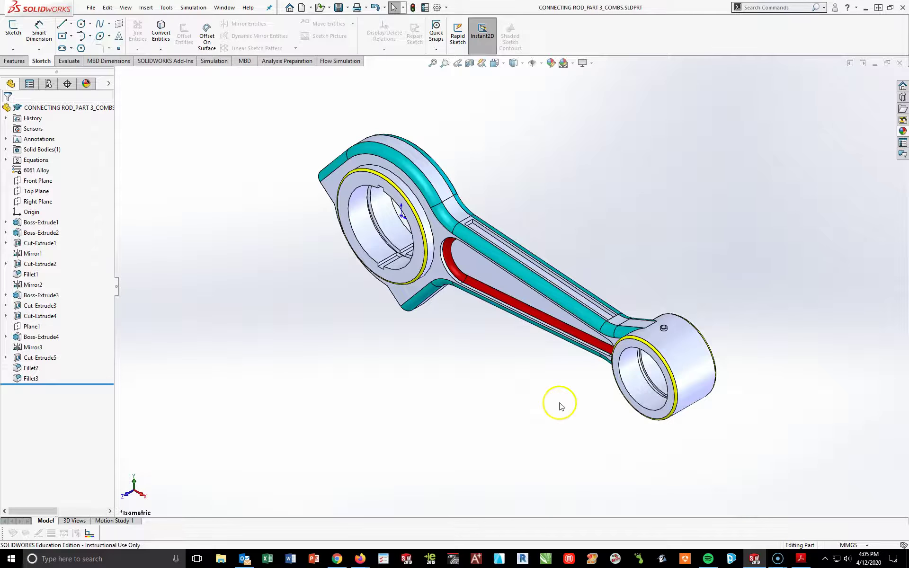
# Orbit and zoom around the rod to inspect the big end and shank
pyautogui.moveTo(561, 406); pyautogui.dragTo(638, 383, button='middle')
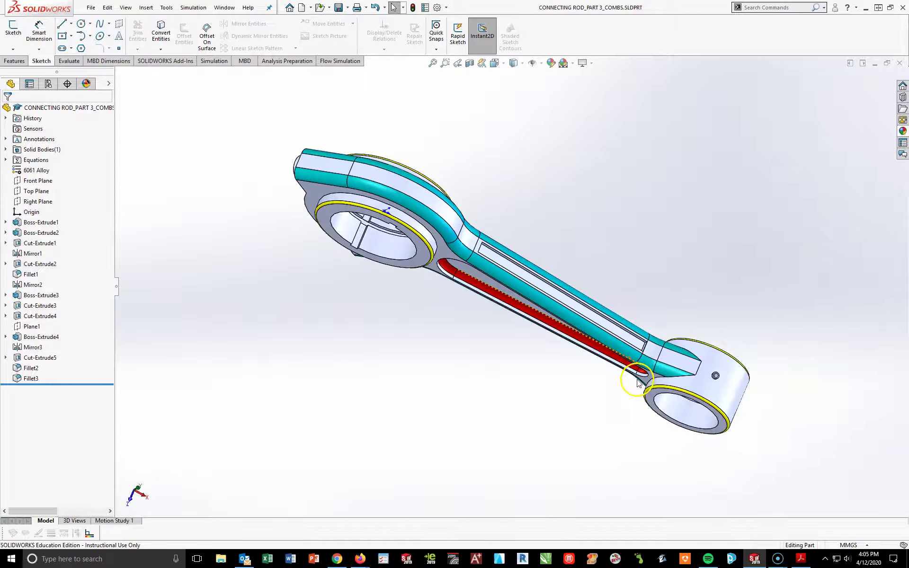
pyautogui.scroll(-3, 637, 383)
pyautogui.scroll(-2, 631, 368)
pyautogui.scroll(-2, 621, 331)
pyautogui.scroll(-2, 611, 341)
pyautogui.scroll(3, 606, 341)
pyautogui.scroll(3, 714, 365)
pyautogui.moveTo(715, 365)
pyautogui.mouseDown(button='middle')
pyautogui.moveTo(521, 371)
pyautogui.moveTo(461, 220)
pyautogui.moveTo(507, 264)
pyautogui.moveTo(472, 231)
pyautogui.mouseUp(button='middle')
pyautogui.scroll(-2, 598, 402)
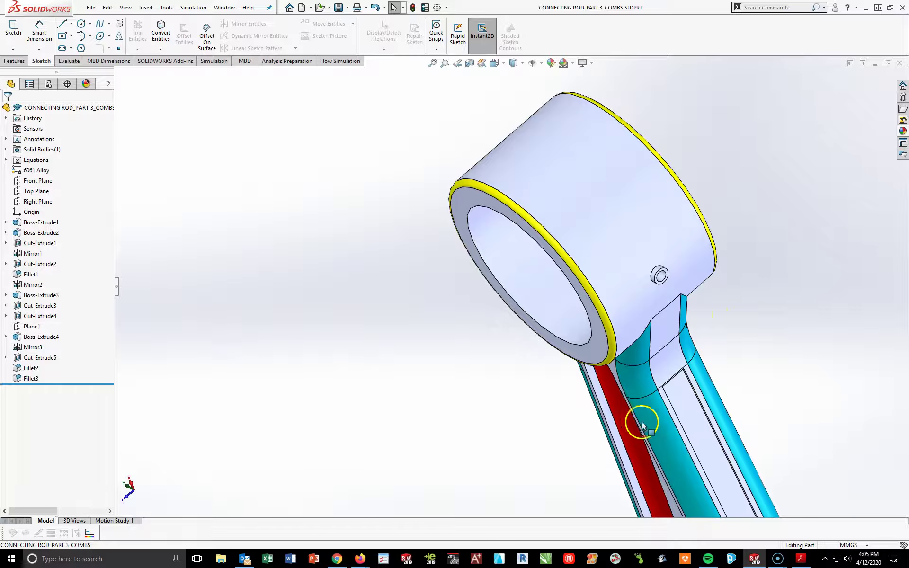
pyautogui.scroll(-2, 653, 426)
pyautogui.scroll(-4, 710, 463)
pyautogui.moveTo(698, 445)
pyautogui.mouseDown(button='middle')
pyautogui.moveTo(724, 404)
pyautogui.moveTo(714, 343)
pyautogui.moveTo(597, 368)
pyautogui.moveTo(402, 381)
pyautogui.moveTo(553, 382)
pyautogui.moveTo(426, 326)
pyautogui.moveTo(574, 321)
pyautogui.mouseUp(button='middle')
pyautogui.scroll(3, 661, 379)
pyautogui.scroll(3, 506, 410)
pyautogui.scroll(-1, 541, 371)
pyautogui.scroll(3, 402, 381)
pyautogui.scroll(-5, 575, 320)
pyautogui.scroll(-3, 420, 283)
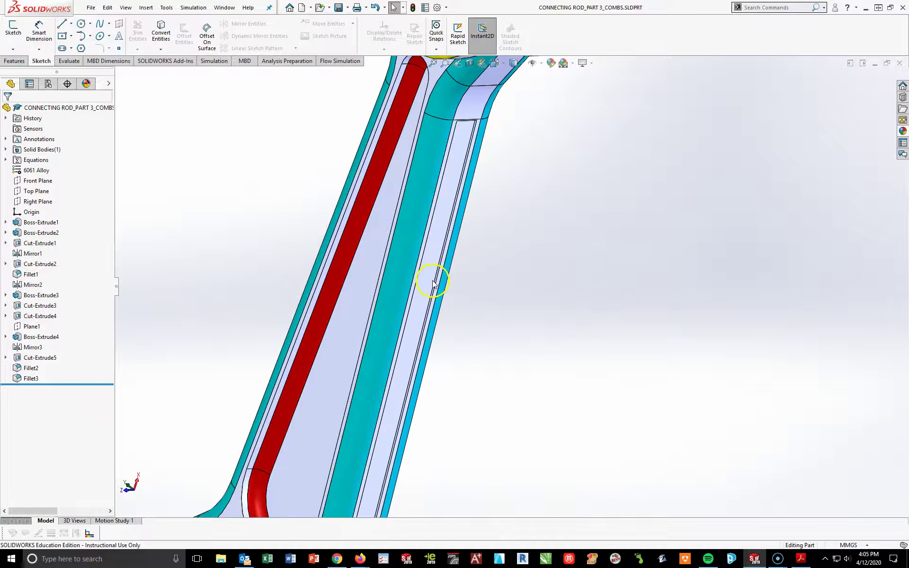
# Inspect a shank side face and orbit the rod to an upright front view
pyautogui.click(433, 283)
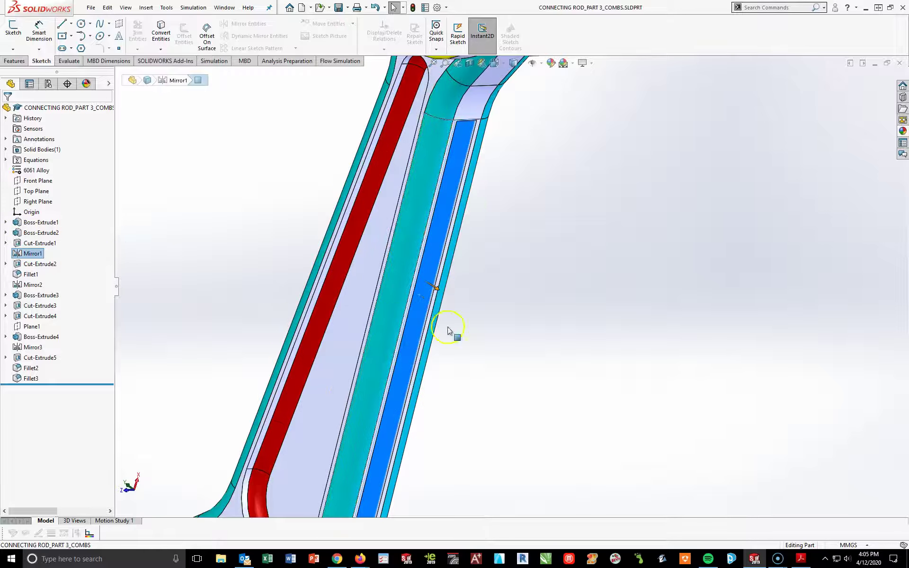
pyautogui.scroll(4, 432, 365)
pyautogui.moveTo(432, 365); pyautogui.dragTo(496, 372, button='middle')
pyautogui.click(516, 432)
pyautogui.moveTo(516, 310)
pyautogui.mouseDown(button='middle')
pyautogui.moveTo(570, 343)
pyautogui.moveTo(317, 302)
pyautogui.mouseUp(button='middle')
pyautogui.scroll(-5, 388, 280)
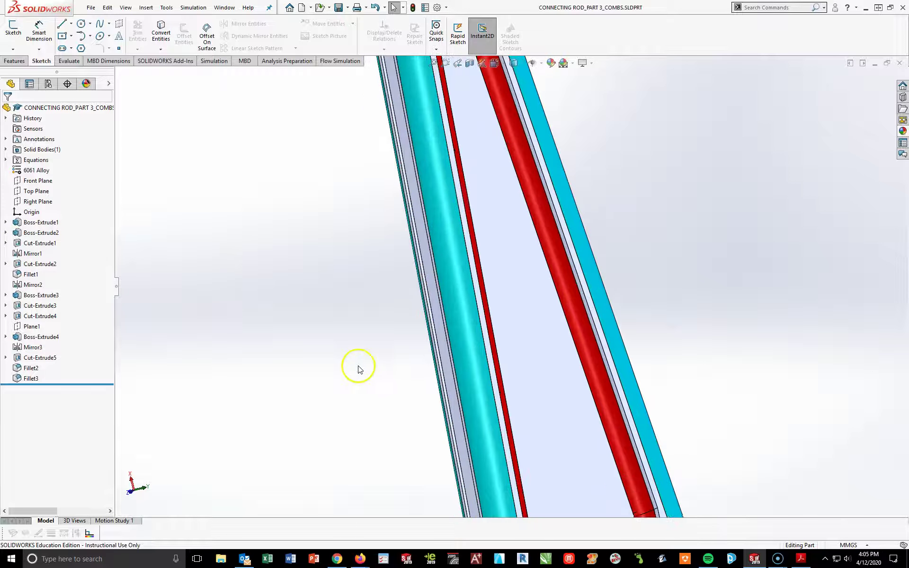
pyautogui.scroll(5, 610, 304)
# Return the rod to isometric view and display the Evaluate commands
pyautogui.click(523, 287)
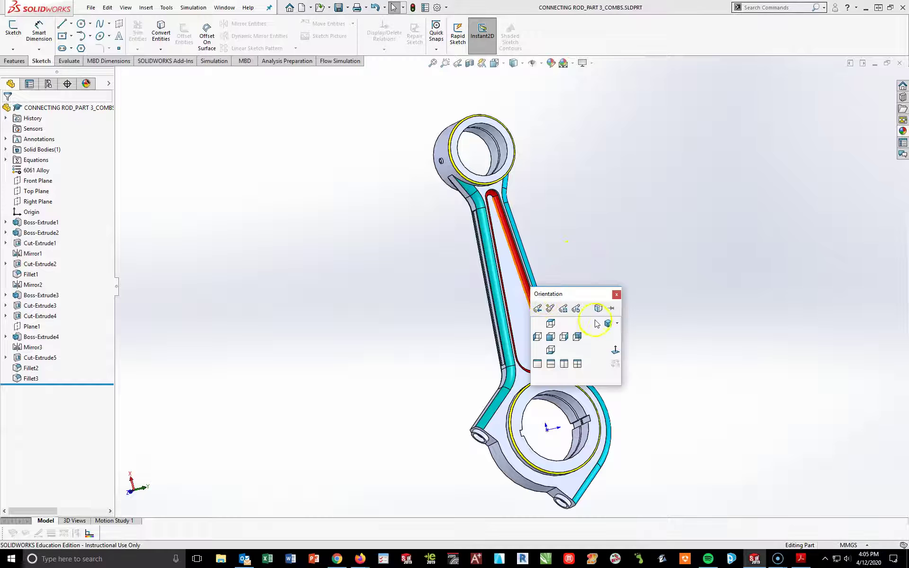
pyautogui.hotkey('ctrl', '7')
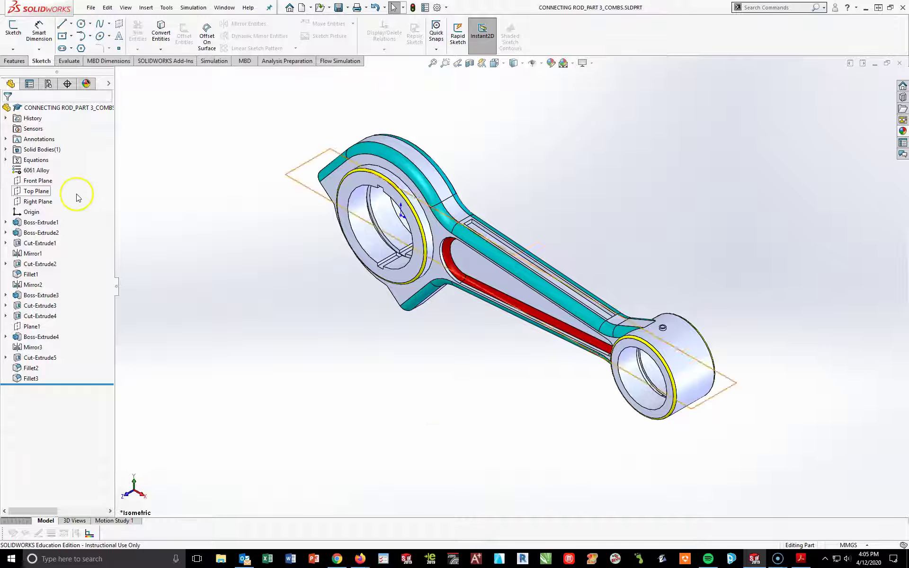
pyautogui.click(69, 60)
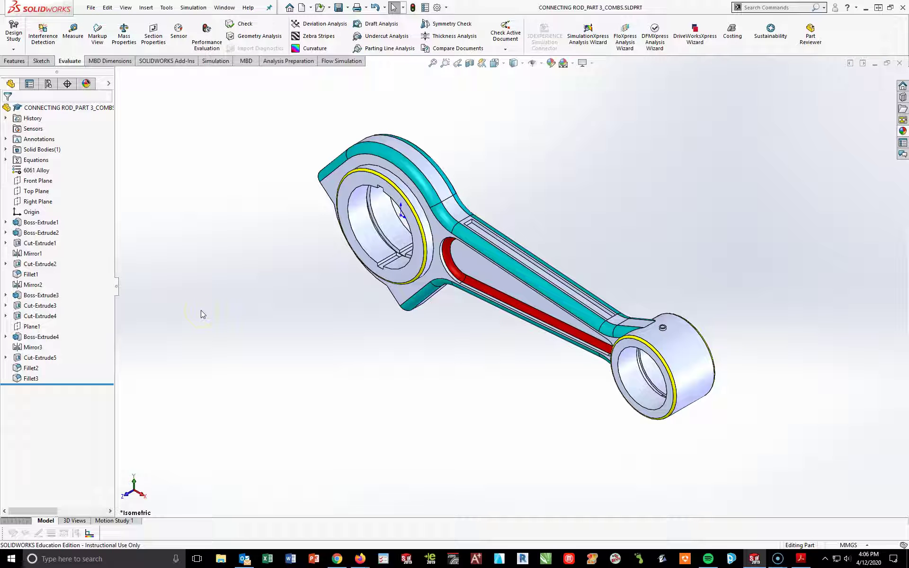
pyautogui.click(258, 377)
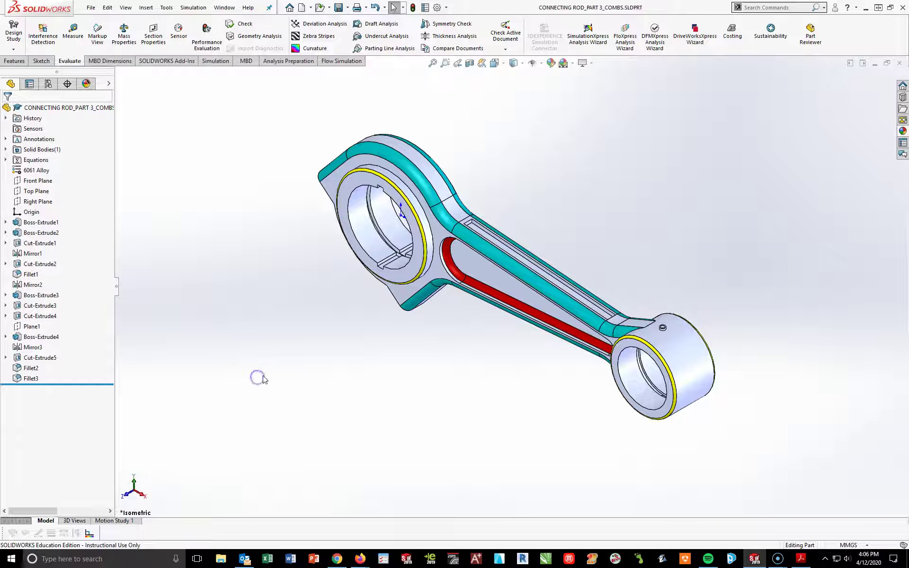